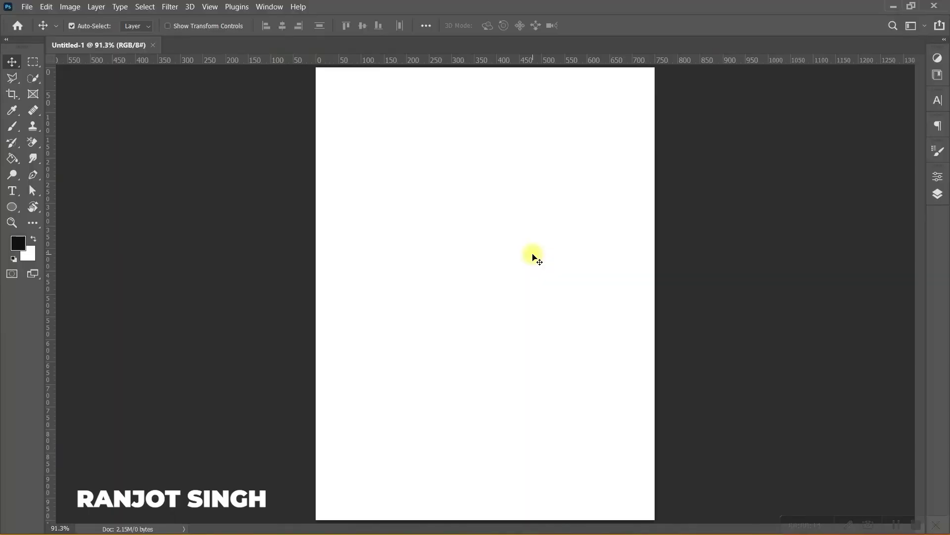
Create a new white 750×1000 px document at 300 ppi, keeping pixels as the unit.
key("ctrl+n")
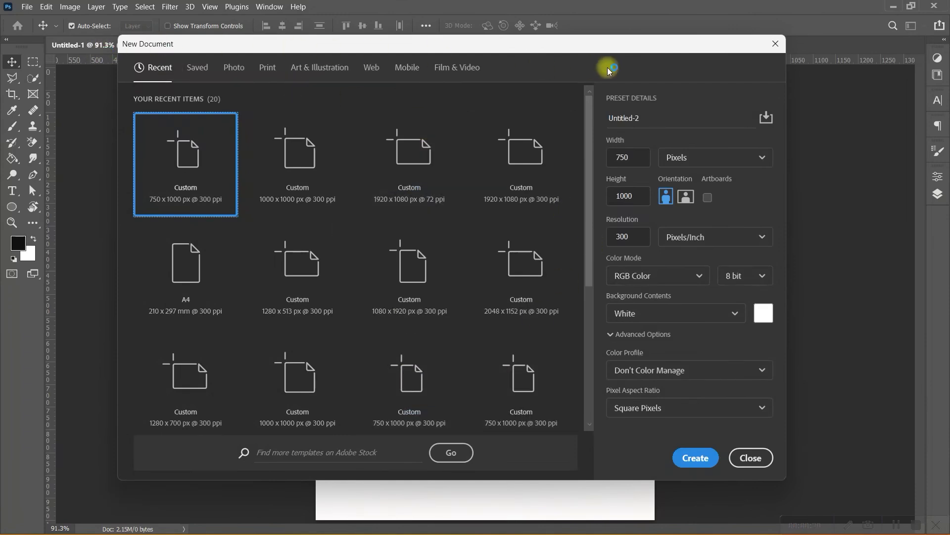
double_click(639, 161)
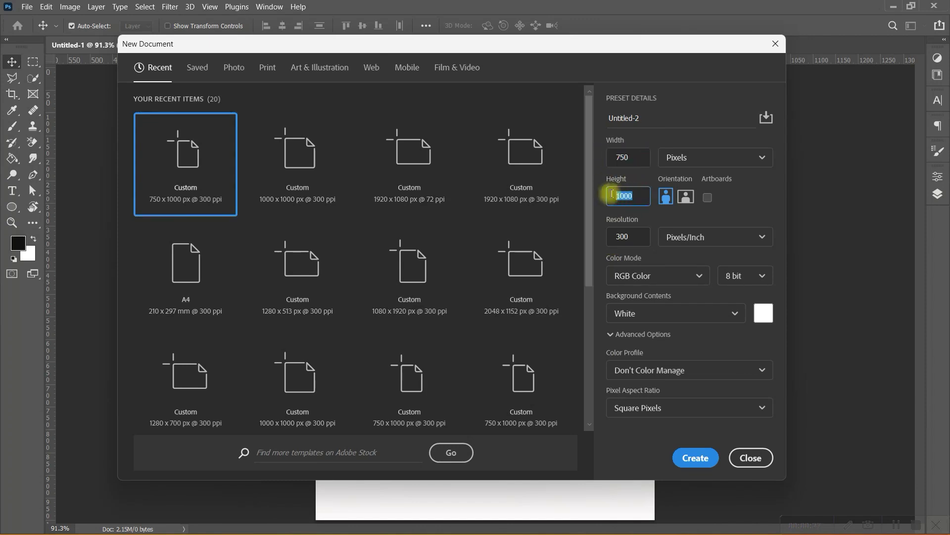
left_click(704, 163)
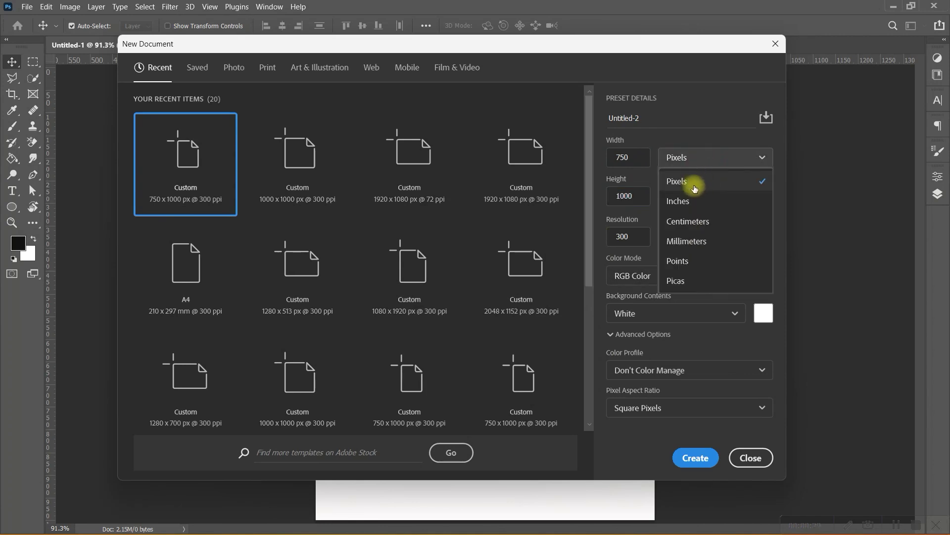
left_click(695, 182)
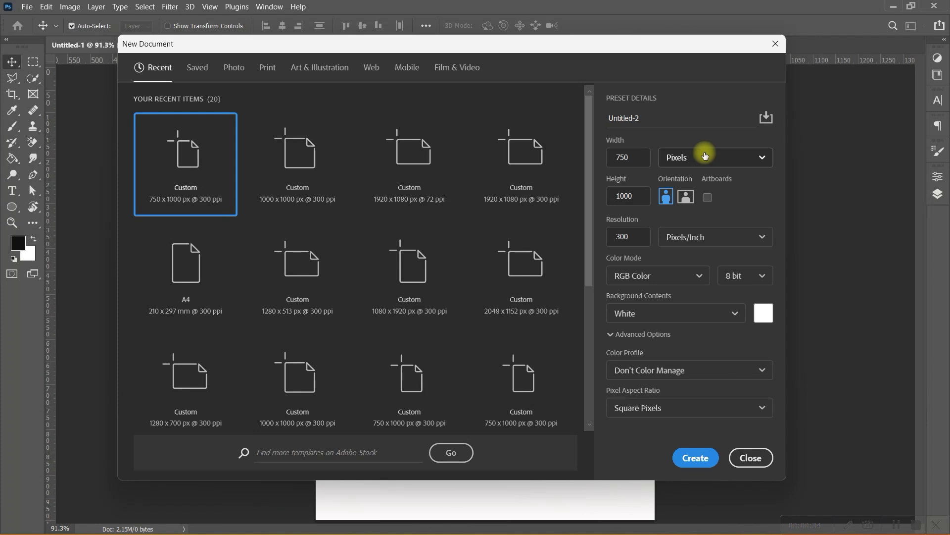
left_click(693, 460)
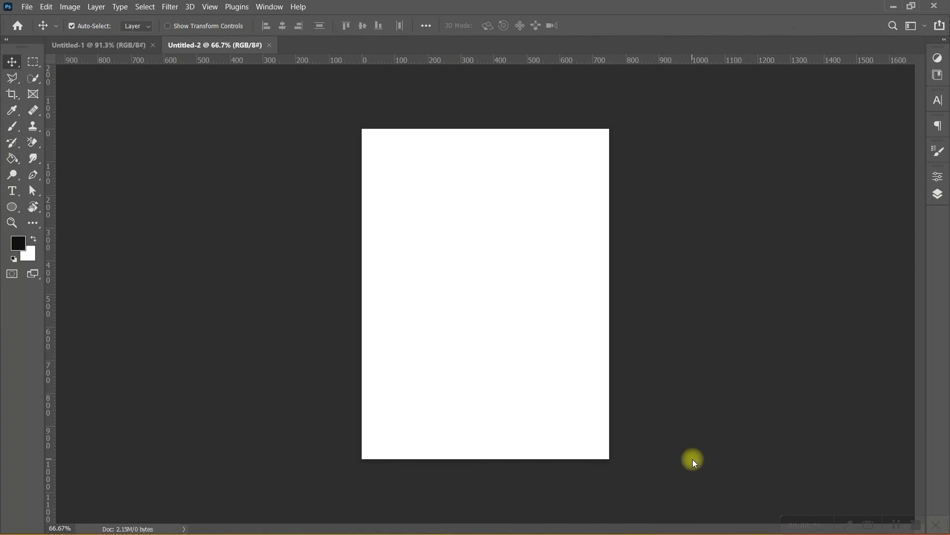
Fit the new canvas to the screen and close the older Untitled-1 document.
key("ctrl+0")
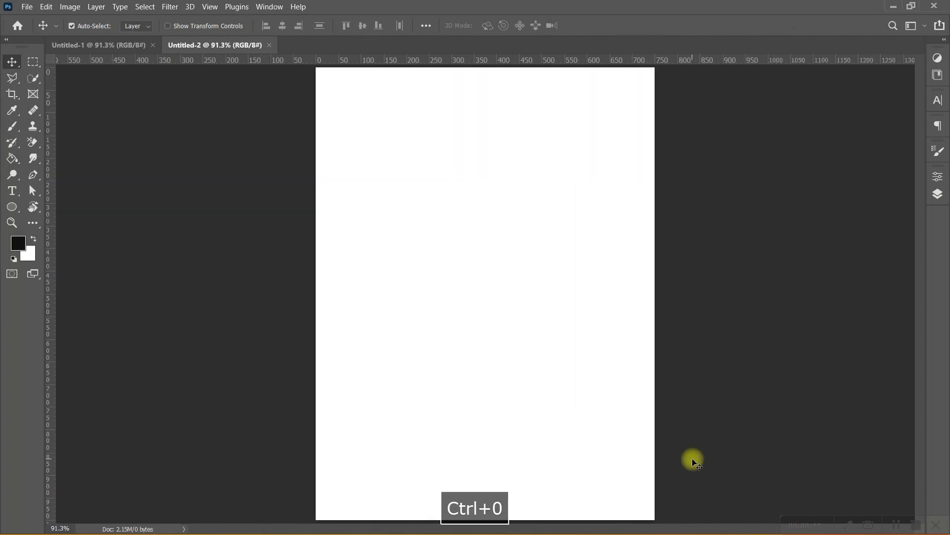
key("space")
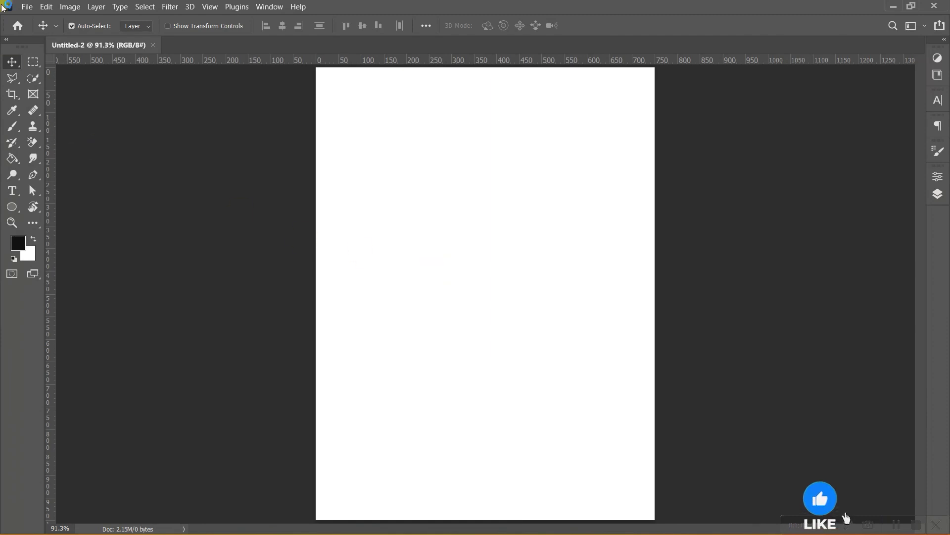
left_click(27, 7)
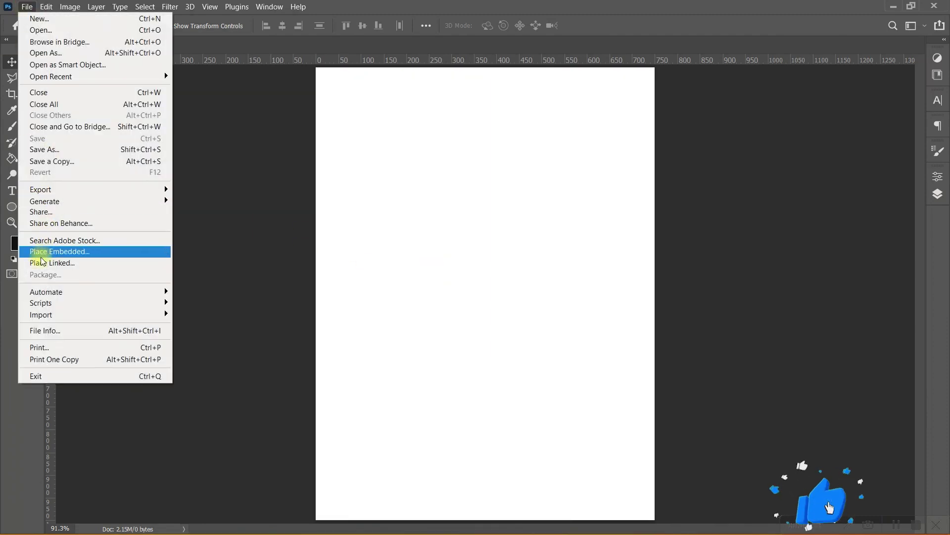
Place Nescafé Coffee.png onto the canvas as a linked image.
left_click(41, 263)
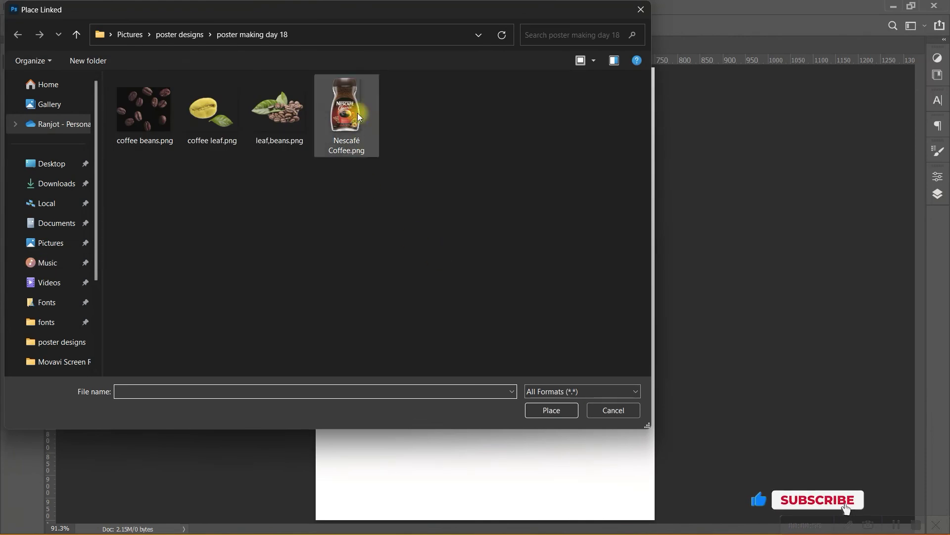
left_click(349, 112)
left_click(544, 415)
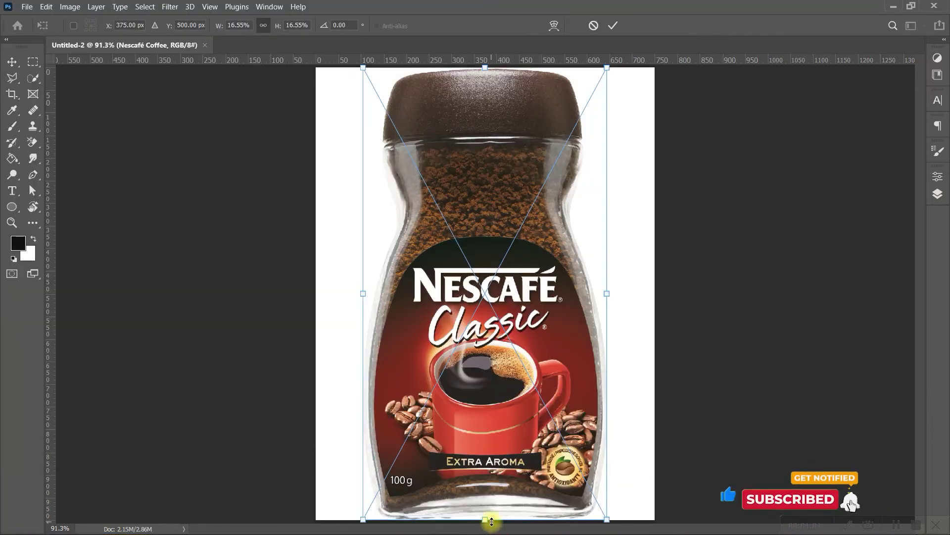
Shrink the jar image and centre it on the canvas, committing the transform.
left_click_drag(491, 519, 485, 377)
left_click_drag(511, 273, 511, 341)
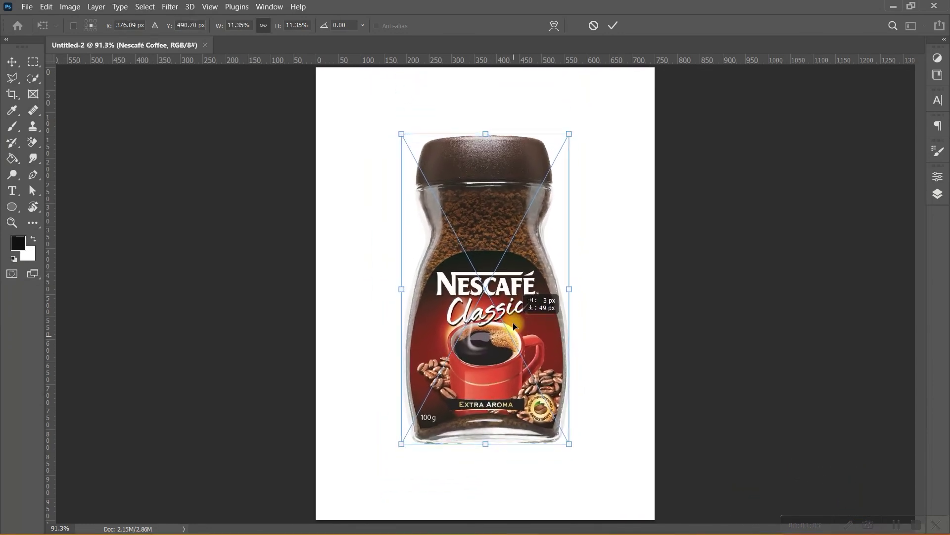
left_click_drag(483, 135, 484, 158)
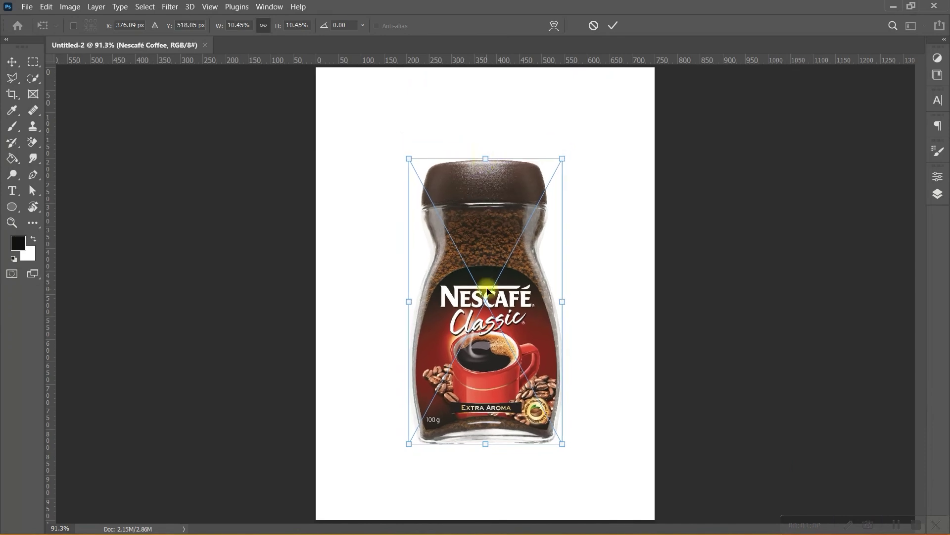
left_click_drag(489, 291, 489, 296)
key("Return")
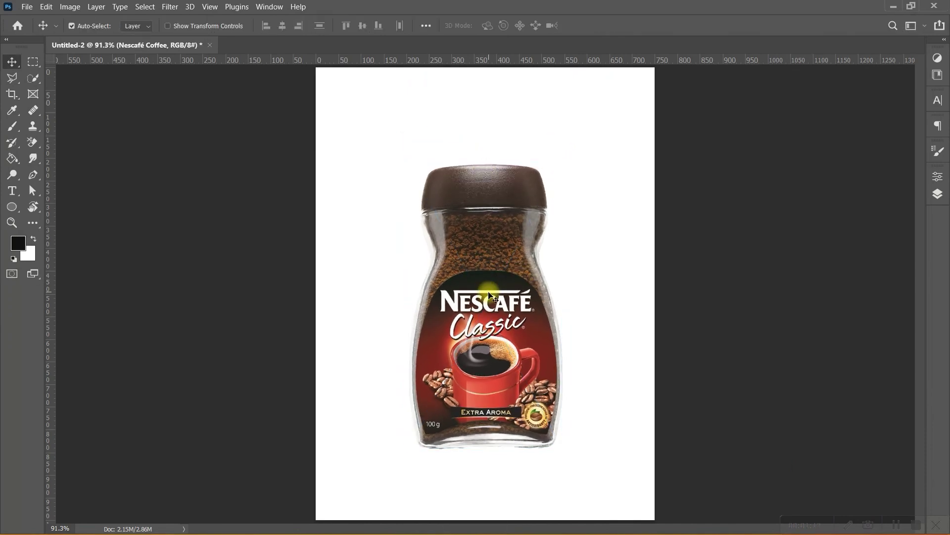
left_click(938, 194)
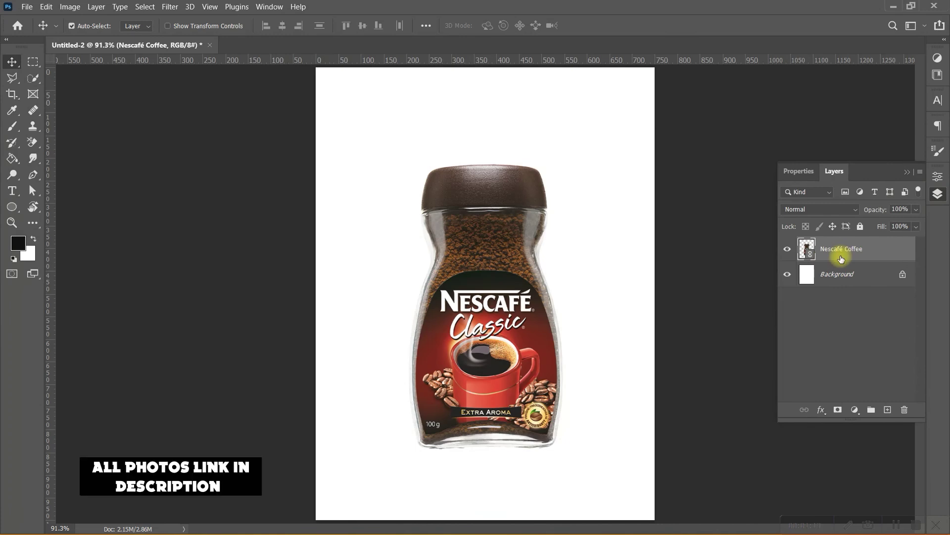
Rasterize the Nescafé Coffee layer and select the Background layer.
right_click(841, 258)
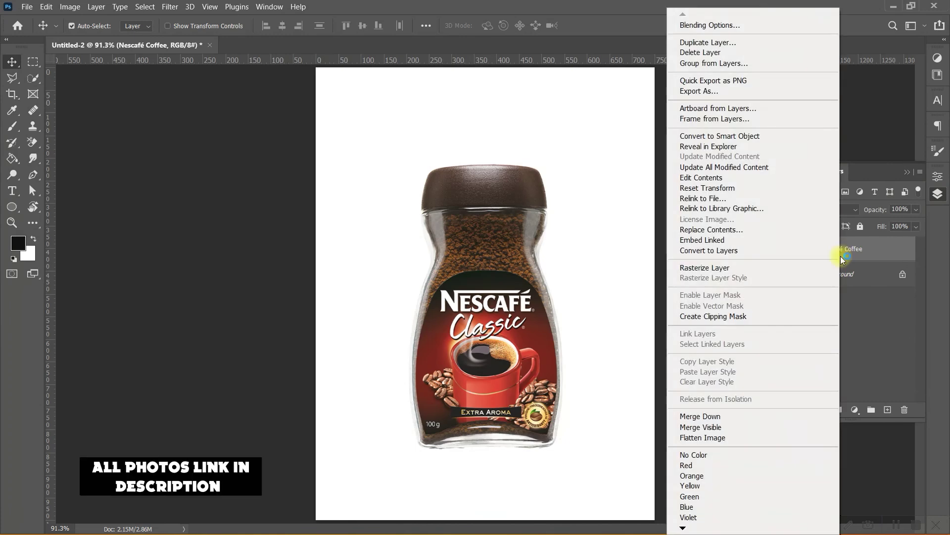
left_click(720, 268)
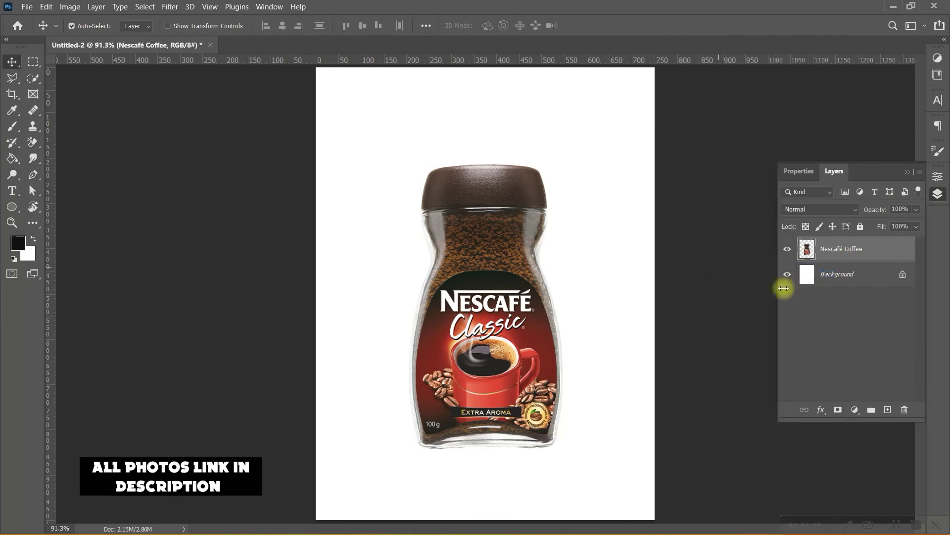
left_click(839, 277)
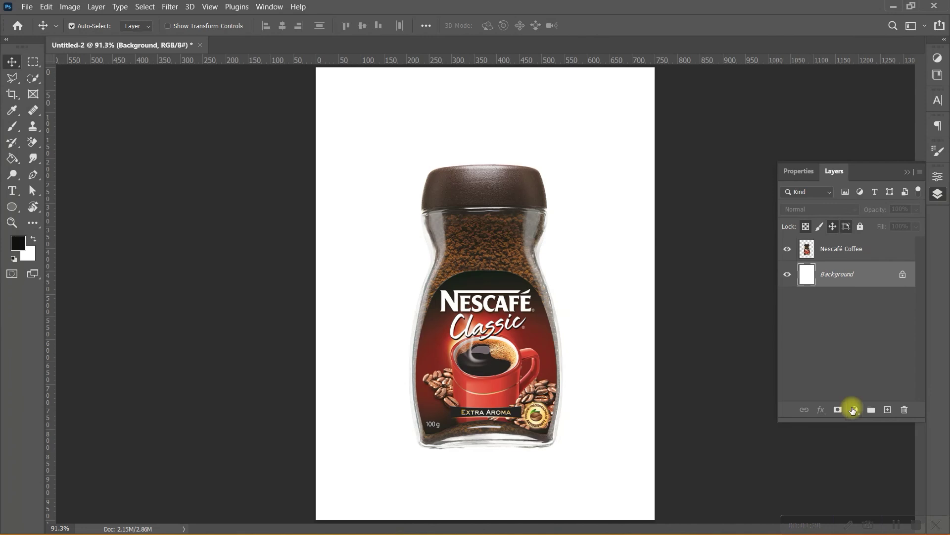
Add a Solid Color fill layer in dark brown 432916 behind the jar.
left_click(853, 411)
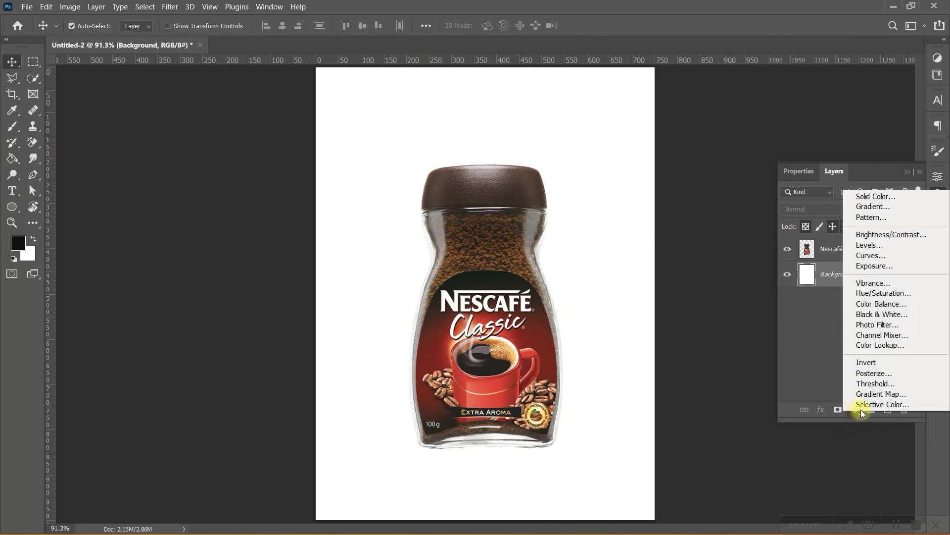
left_click(872, 196)
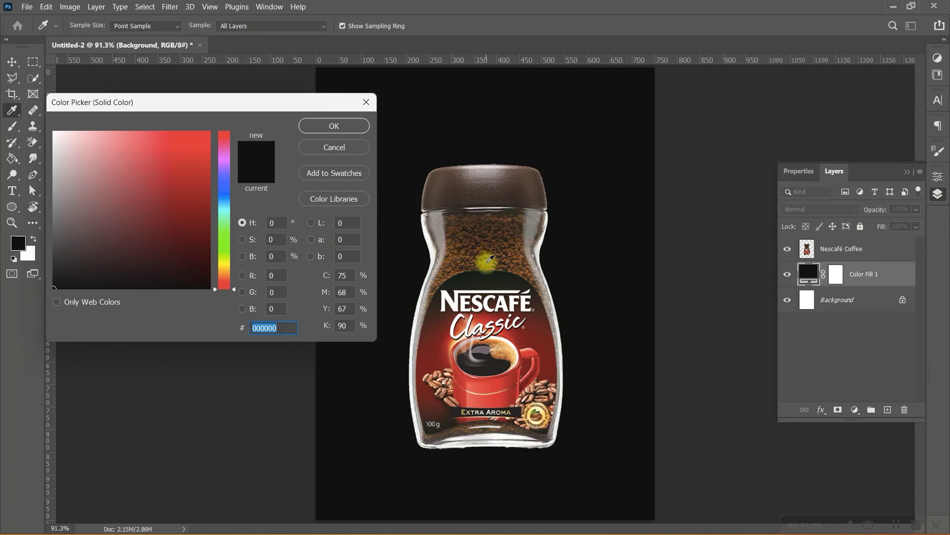
left_click(462, 269)
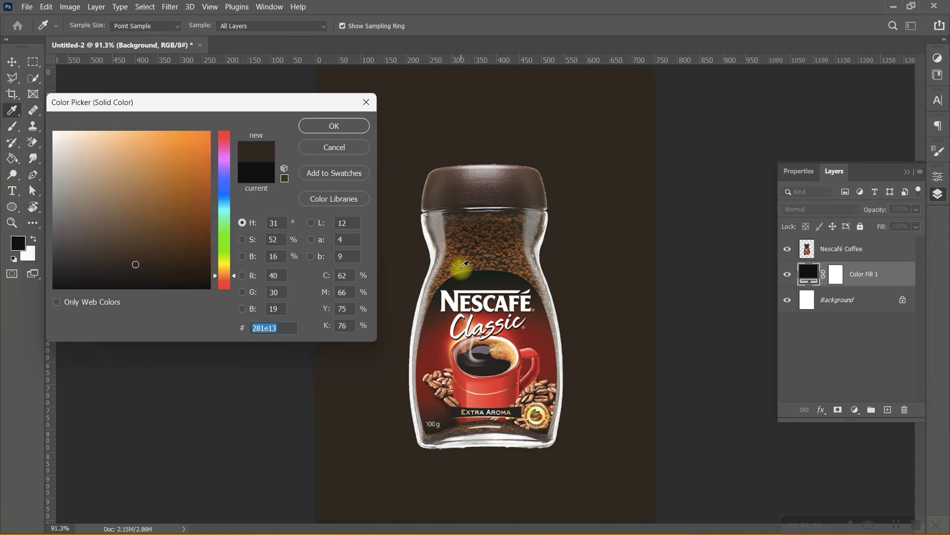
left_click(511, 257)
left_click(496, 256)
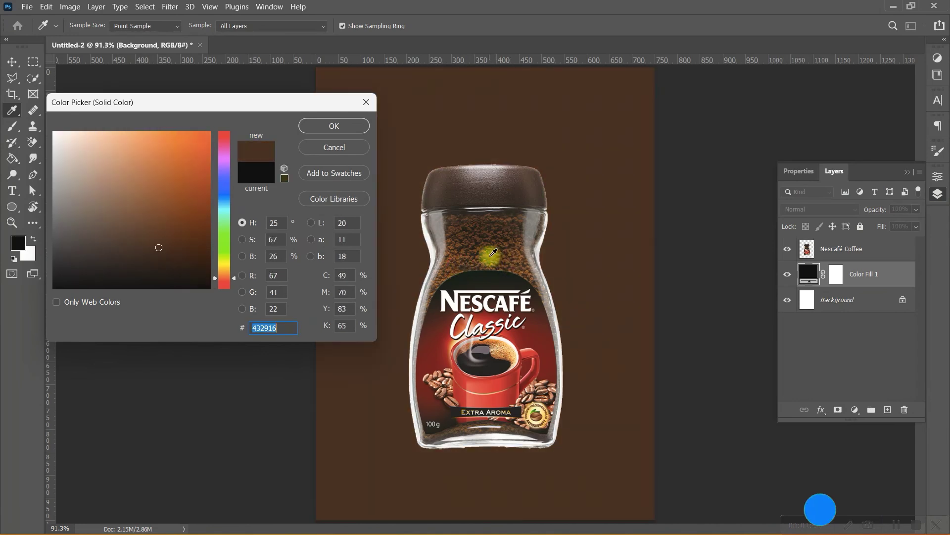
left_click_drag(254, 99, 337, 102)
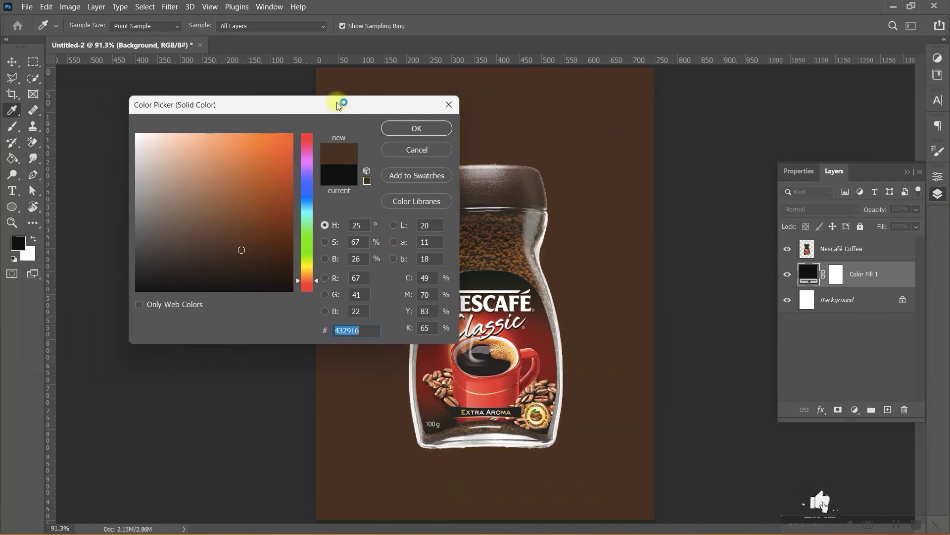
left_click(411, 129)
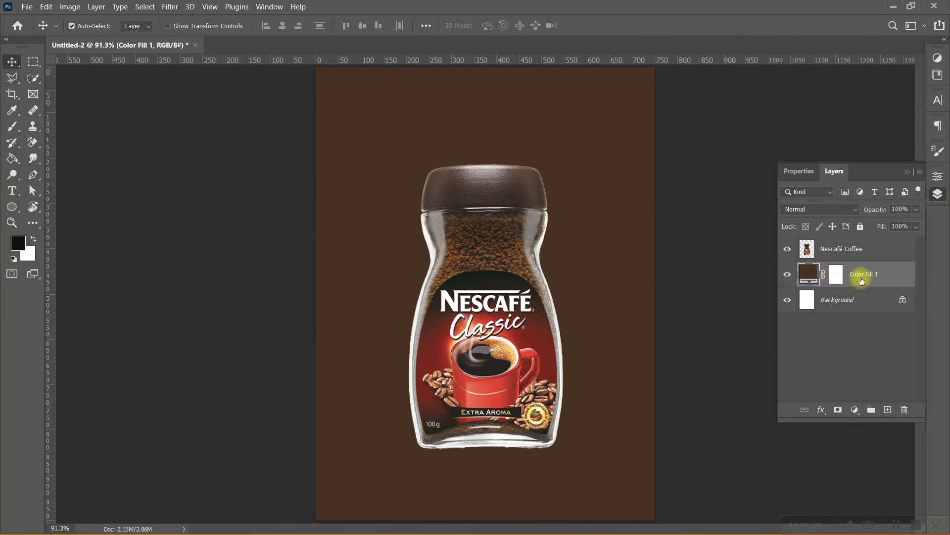
Add Layer 1 and set up a soft Brush at about 400 px.
left_click(887, 411)
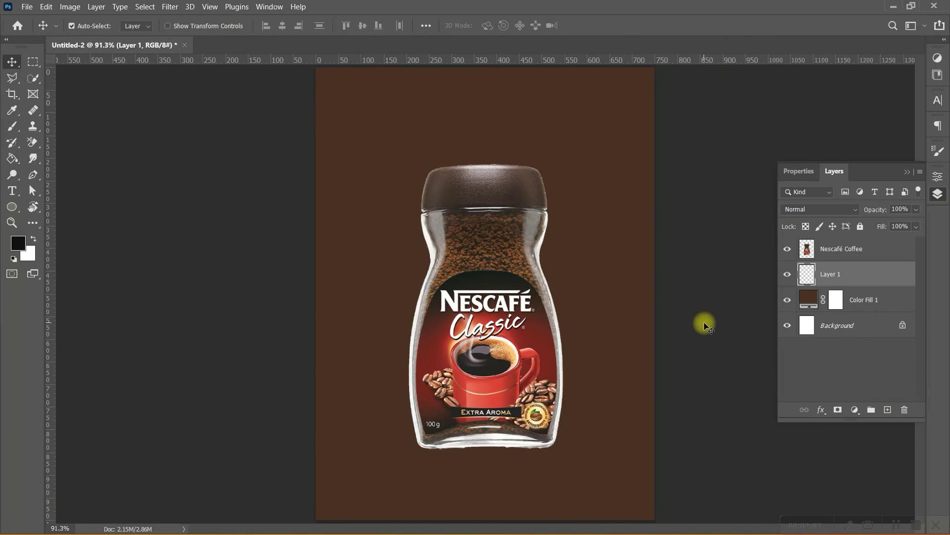
key("b")
scroll(577, 307, "down", 2)
scroll(576, 307, "down", 1)
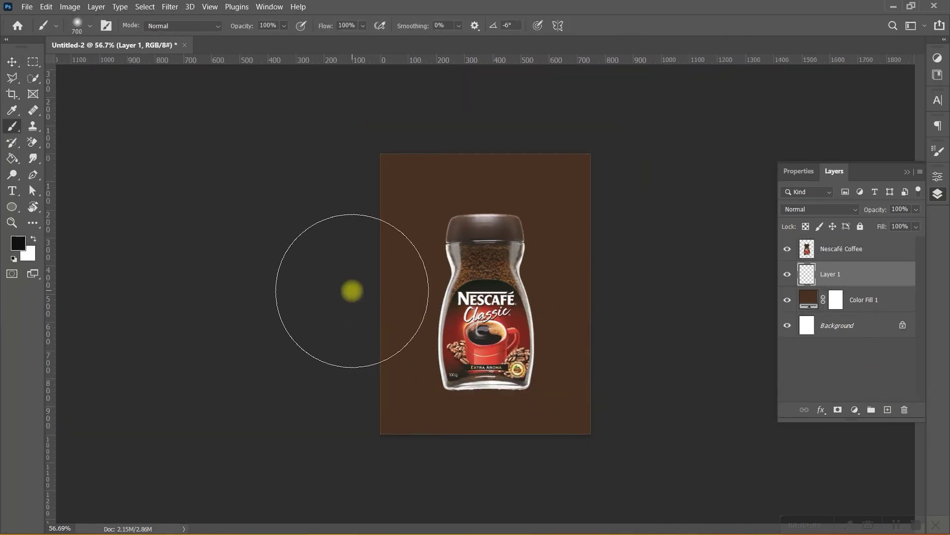
key("bracketleft")
key("bracketleft")
key("bracketleft")
key("bracketleft")
key("bracketright")
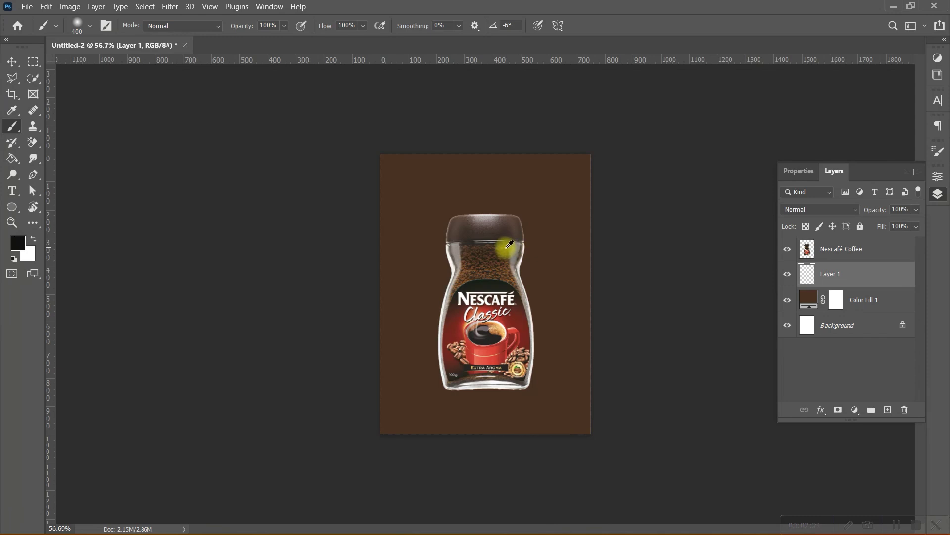
Paint the left and right canvas edges in dark brown #231300 for a vignette.
left_click(506, 246, "alt")
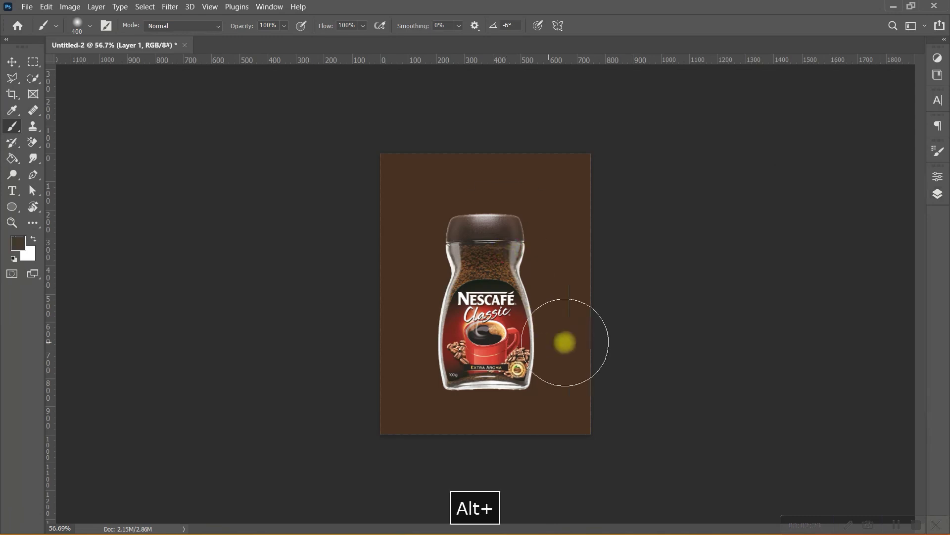
left_click(17, 246)
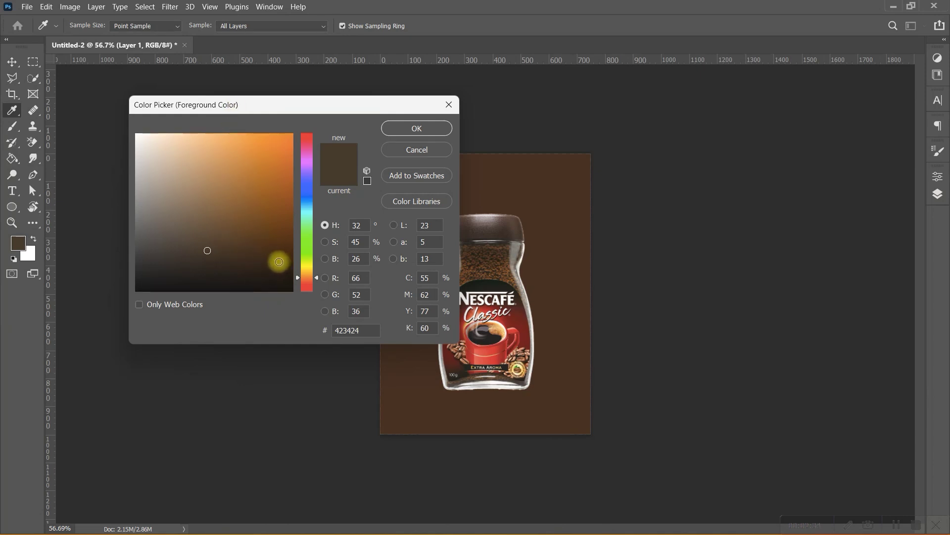
left_click_drag(284, 261, 293, 268)
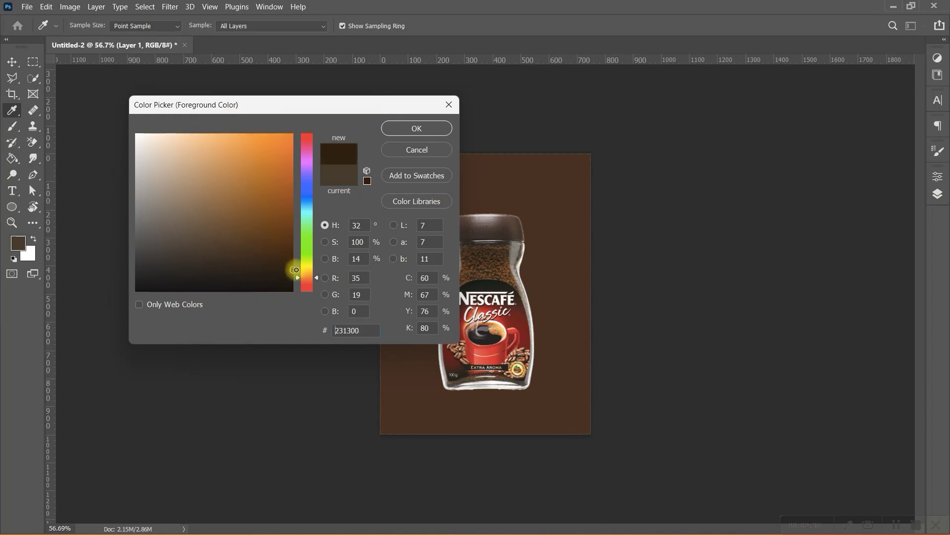
left_click(433, 133)
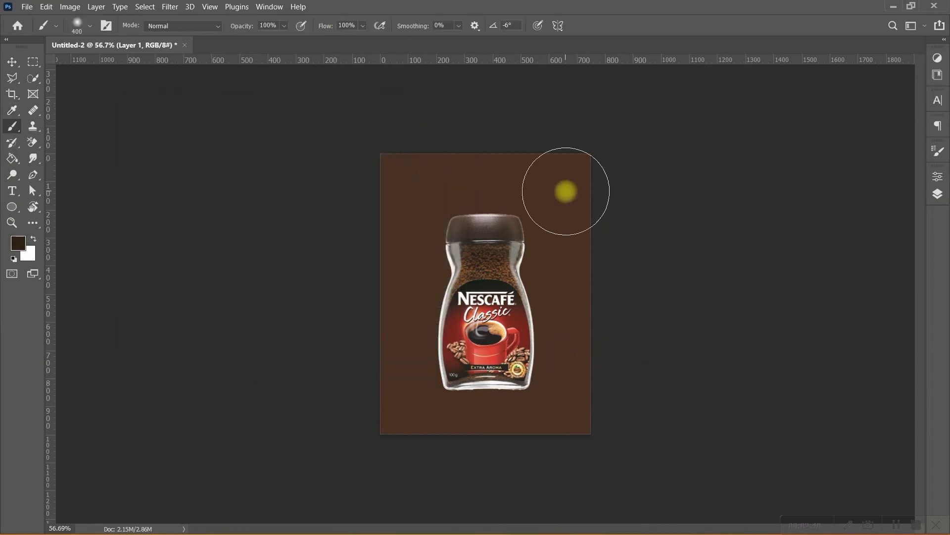
left_click_drag(613, 183, 604, 500)
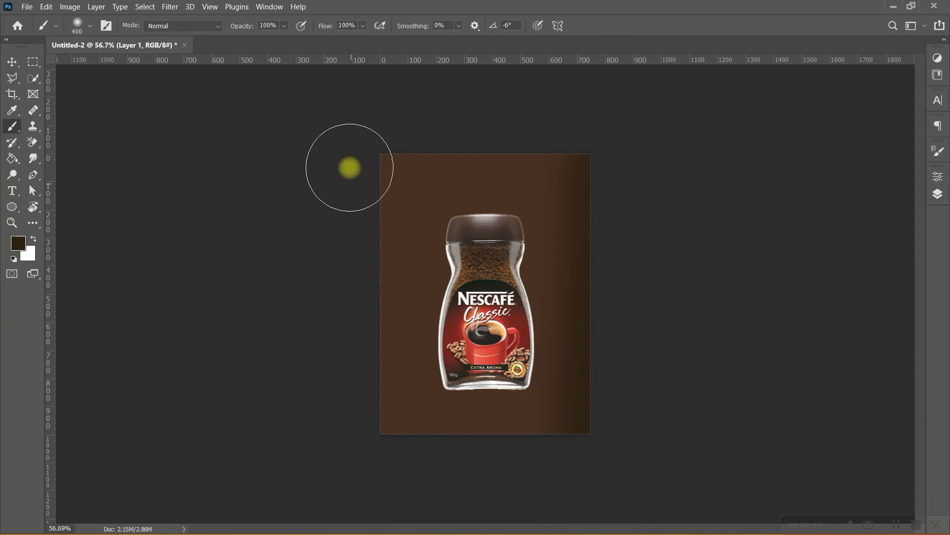
left_click_drag(355, 144, 365, 515)
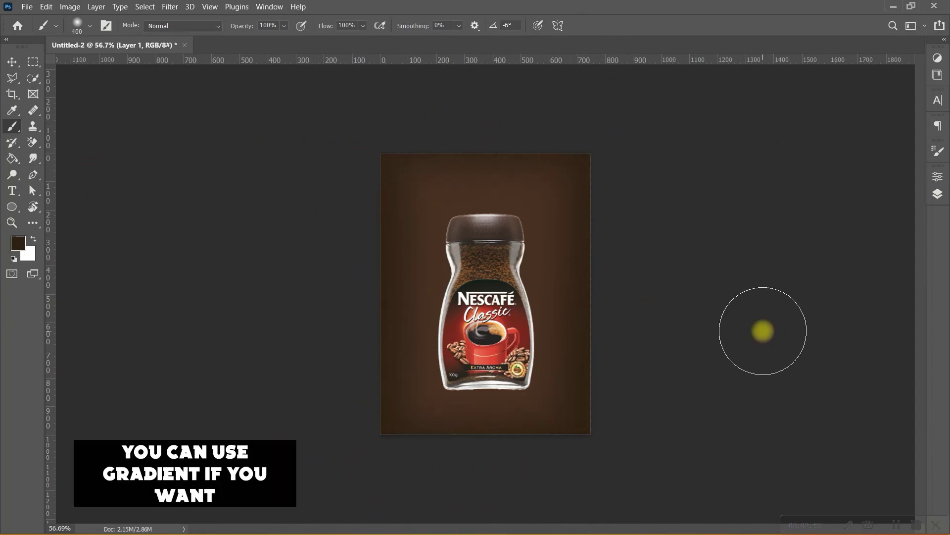
key("ctrl+0")
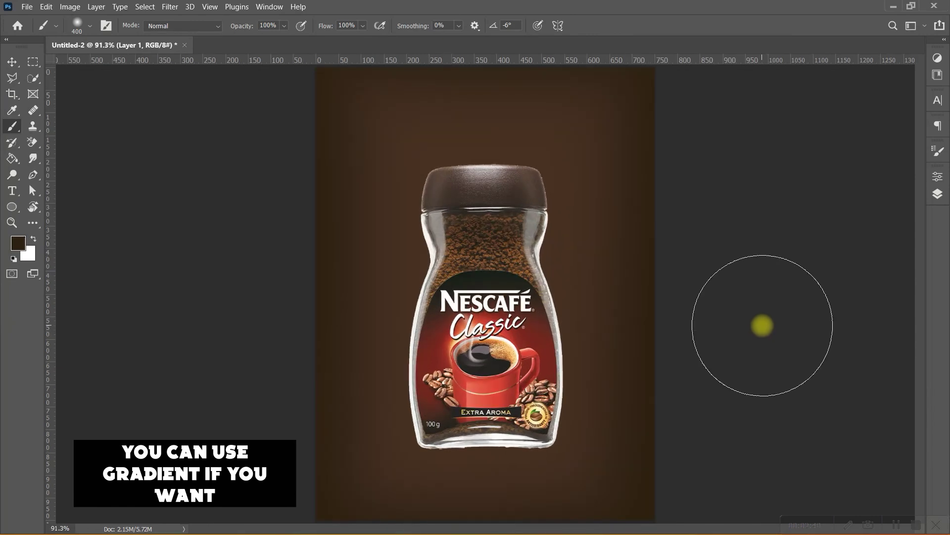
key("v")
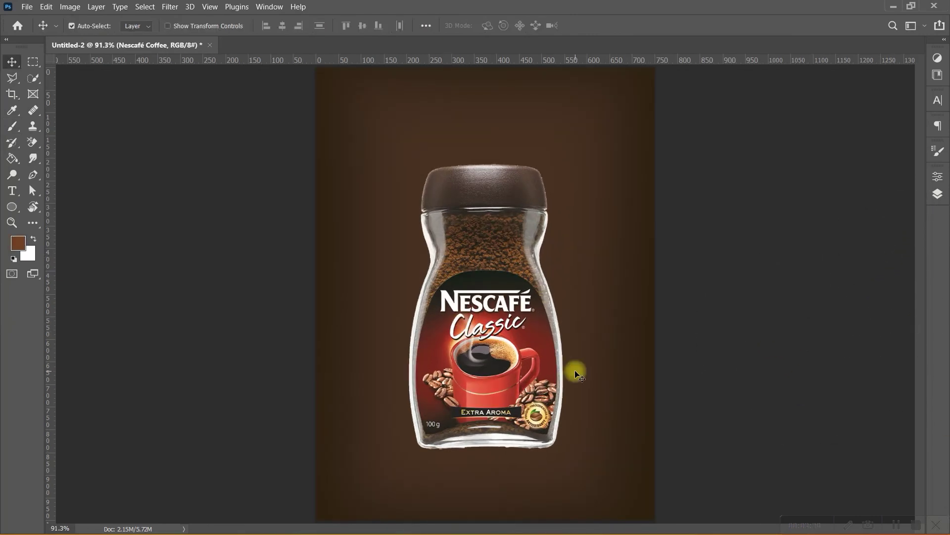
Toggle Layer 1's visibility to compare the background with and without the vignette.
left_click(938, 194)
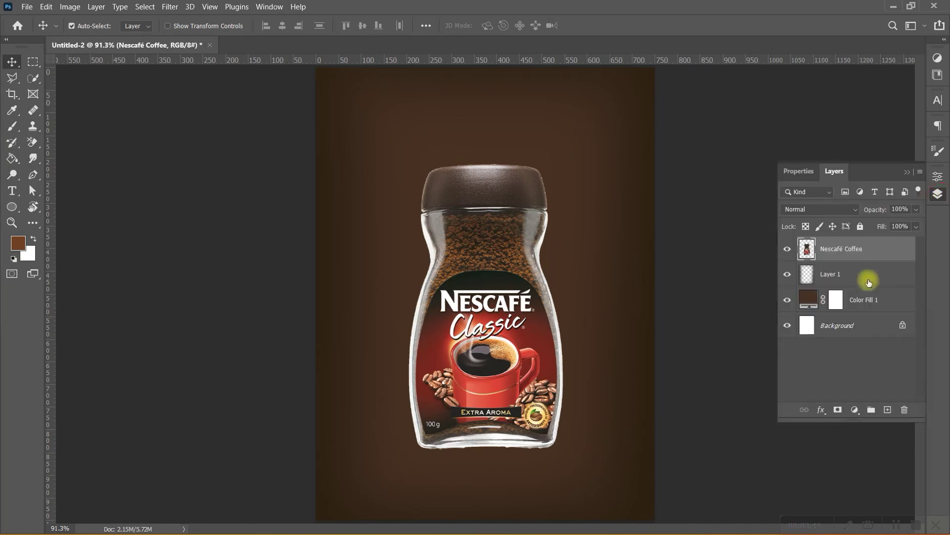
left_click(848, 273)
left_click(788, 274)
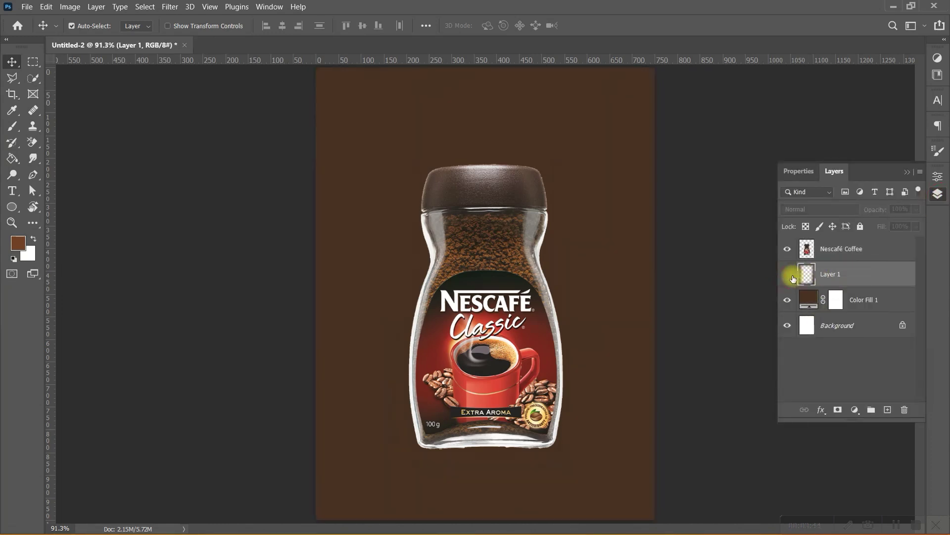
left_click(791, 277)
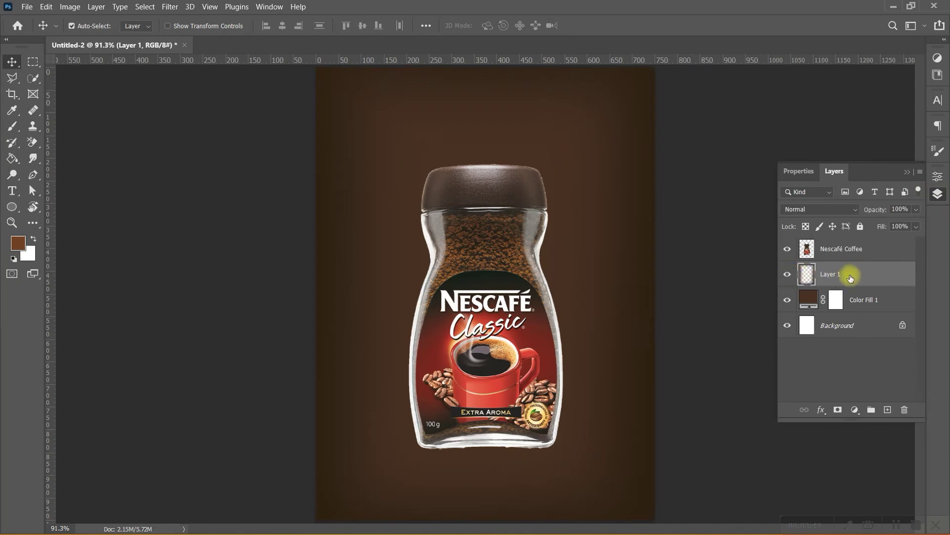
Add an empty Layer 2 above Layer 1 and switch to the Brush.
left_click(886, 410)
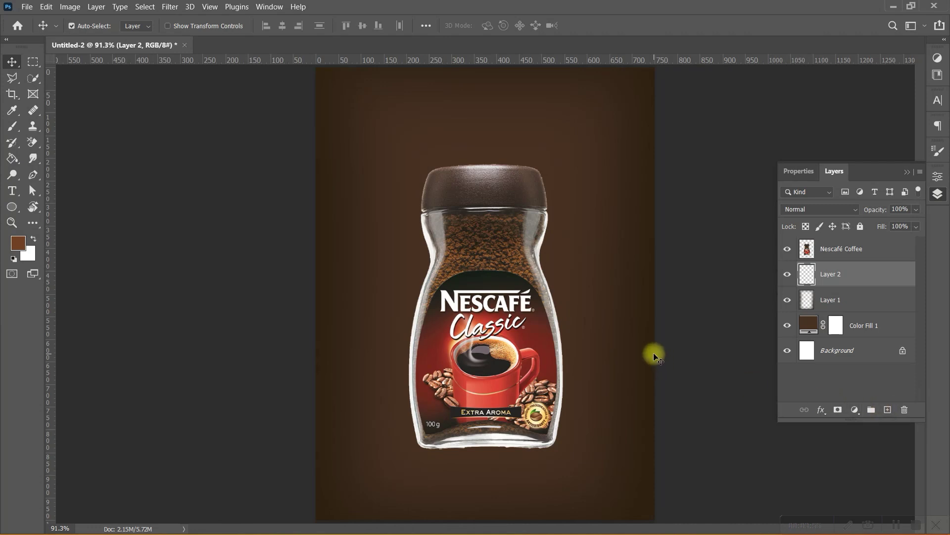
key("b")
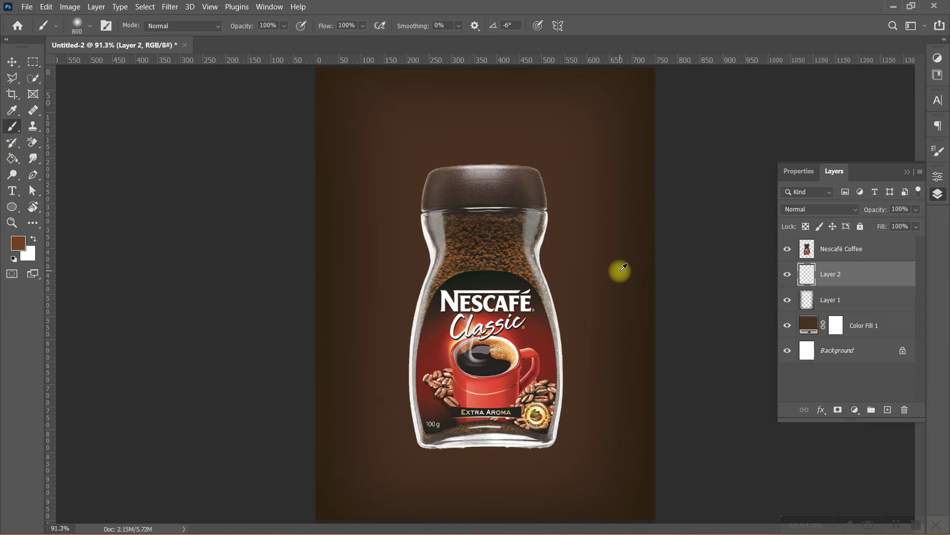
scroll(623, 268, "down", 2)
scroll(624, 267, "down", 2)
scroll(623, 267, "down", 2)
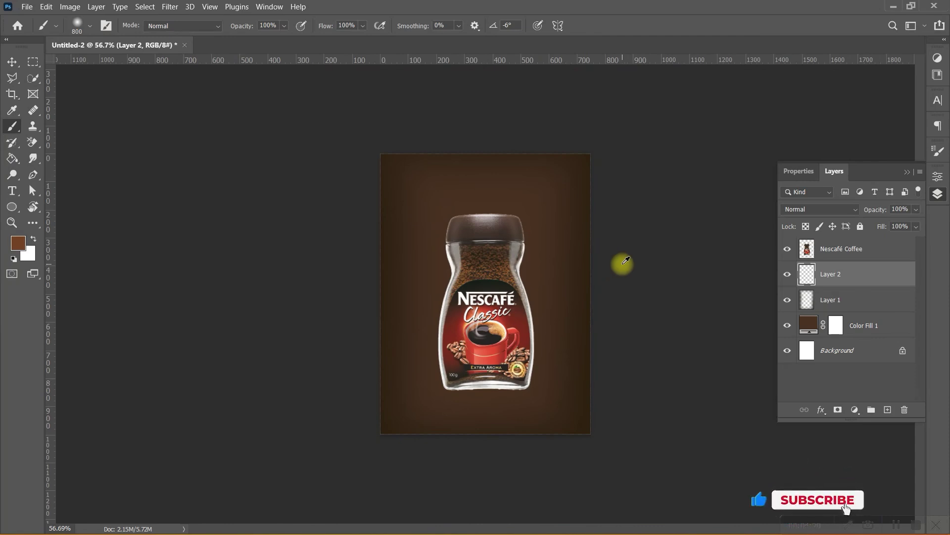
scroll(625, 261, "up", 1)
scroll(625, 260, "up", 1)
scroll(624, 261, "up", 1)
scroll(625, 261, "up", 1)
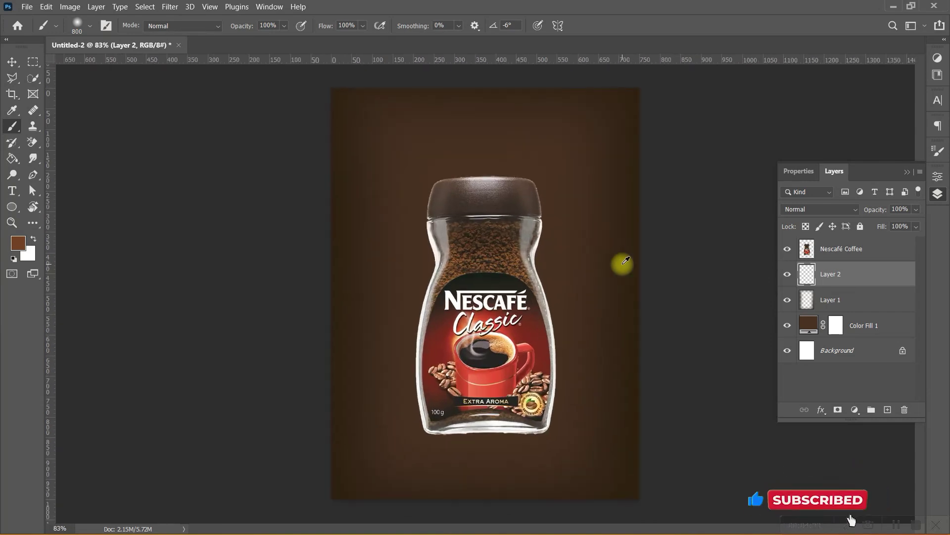
scroll(624, 261, "up", 1)
scroll(624, 261, "down", 1)
scroll(625, 261, "down", 1)
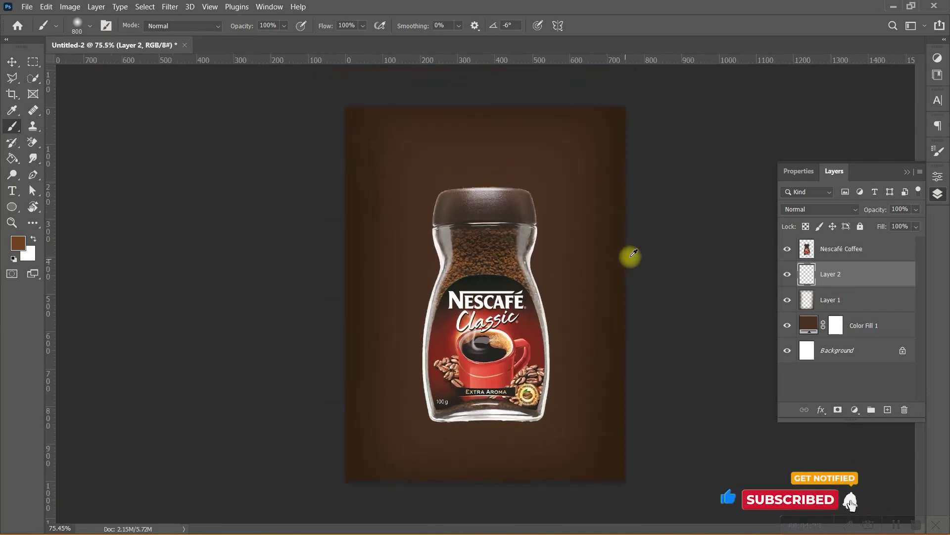
scroll(625, 260, "down", 1)
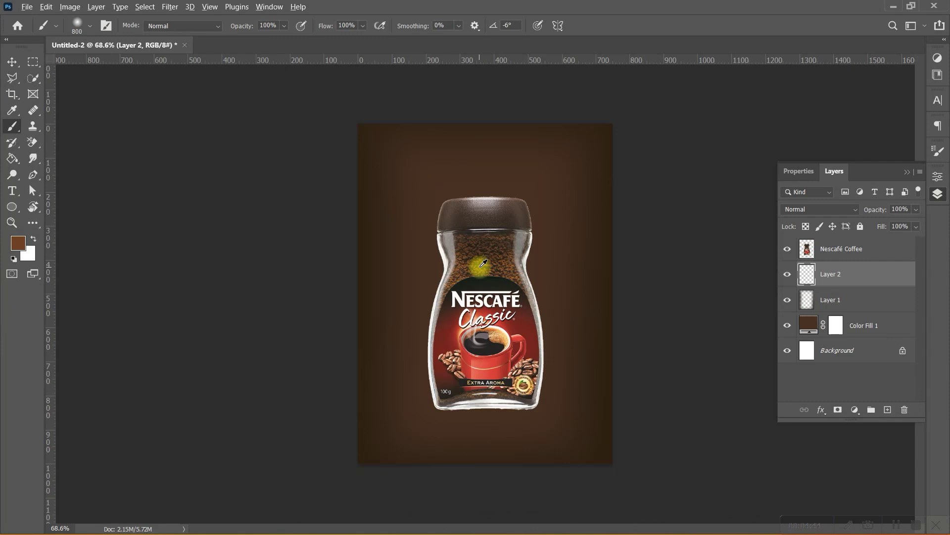
key("F7")
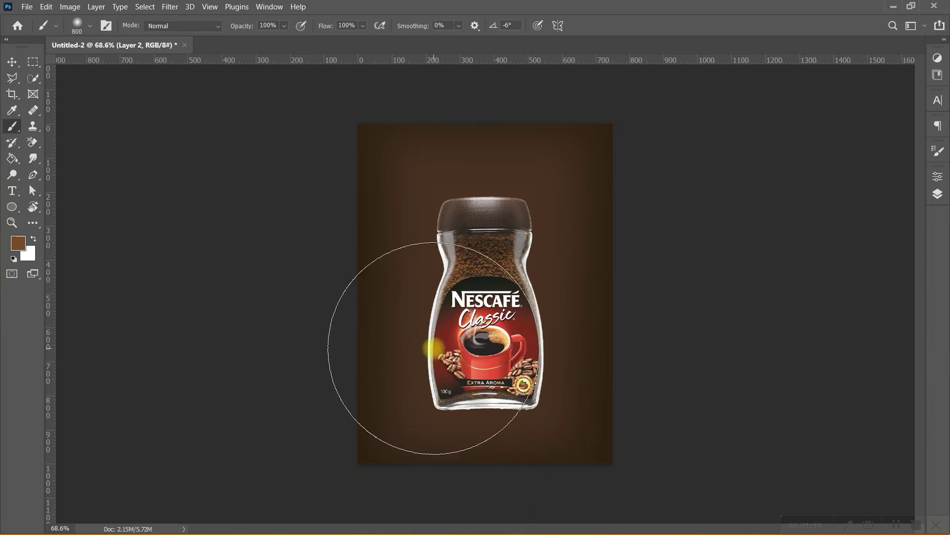
left_click(18, 243)
Pick tan brown #bd7839 and paint a soft glow behind the jar.
mouse_move(266, 233)
left_mouse_down()
mouse_move(256, 190)
mouse_move(236, 175)
left_mouse_up()
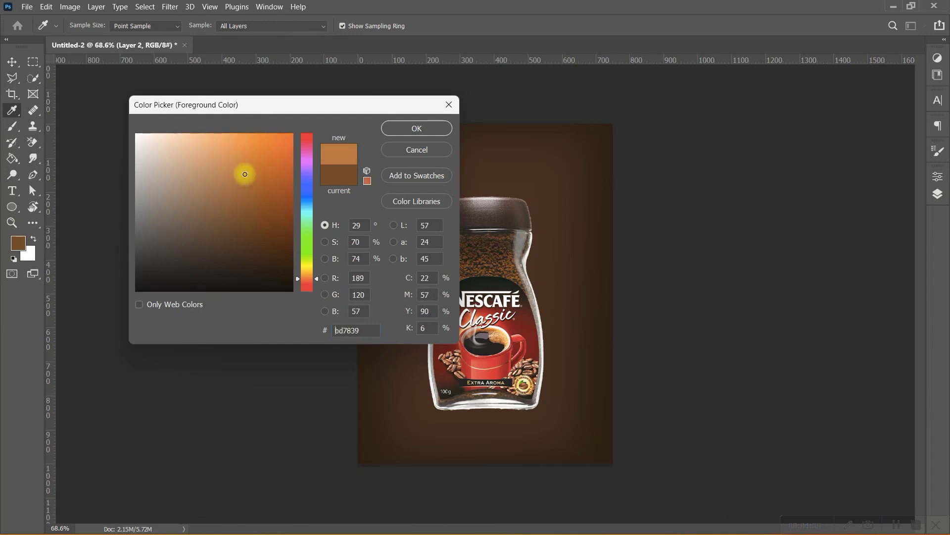
left_click(417, 128)
key("b")
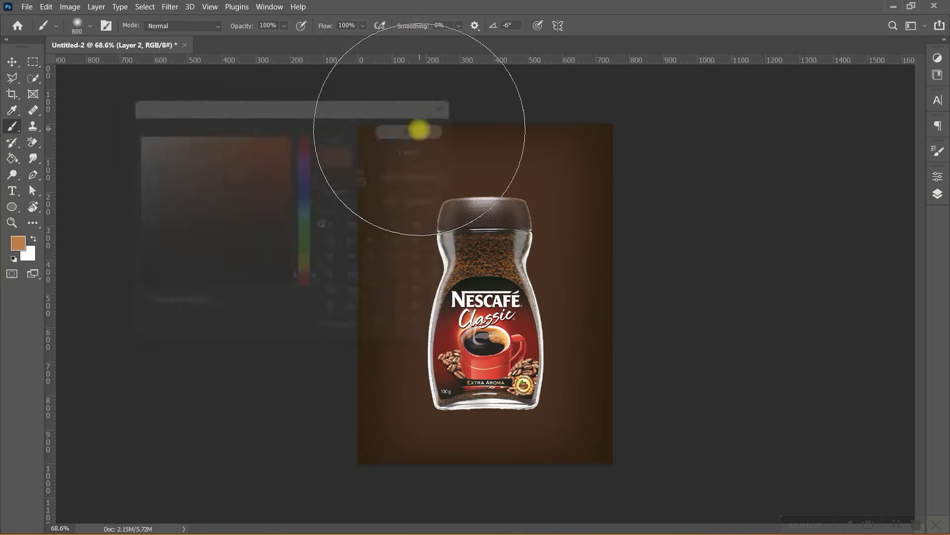
left_click(480, 292)
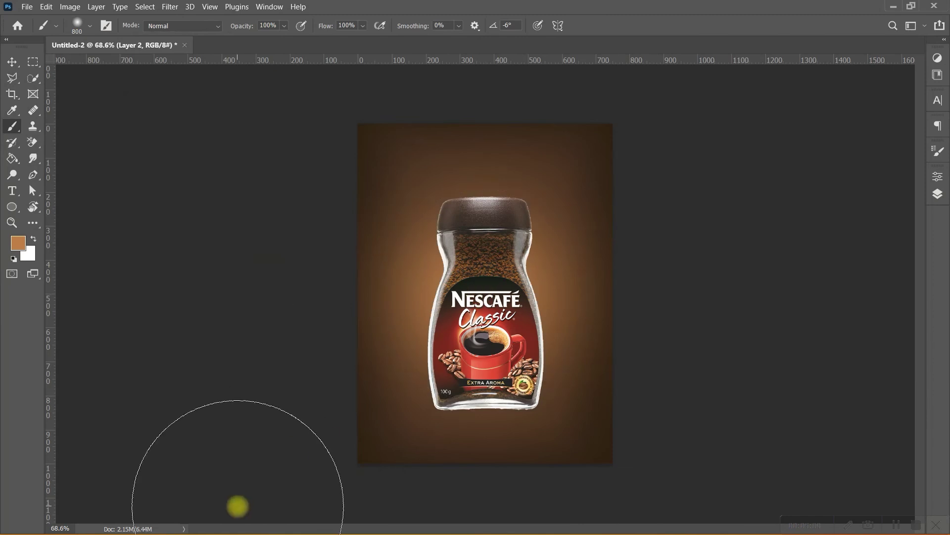
Scale the glow layer up and shift it slightly left.
left_click(943, 200)
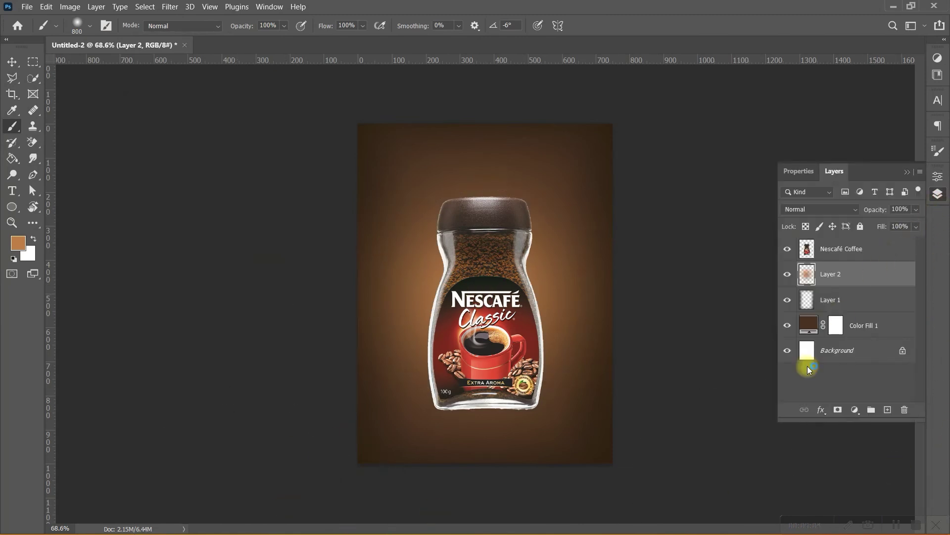
key("ctrl+t")
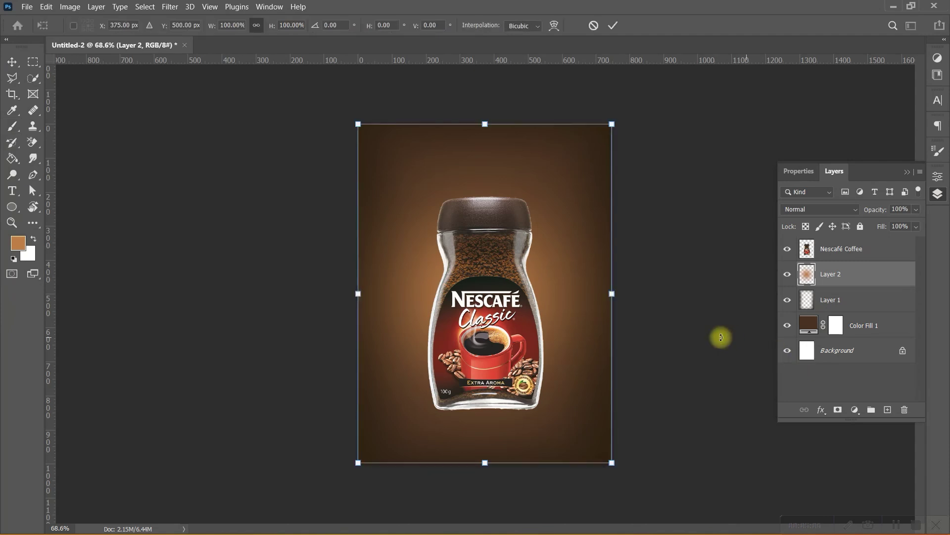
mouse_move(616, 278)
left_mouse_down()
mouse_move(653, 288)
mouse_move(583, 289)
left_mouse_up()
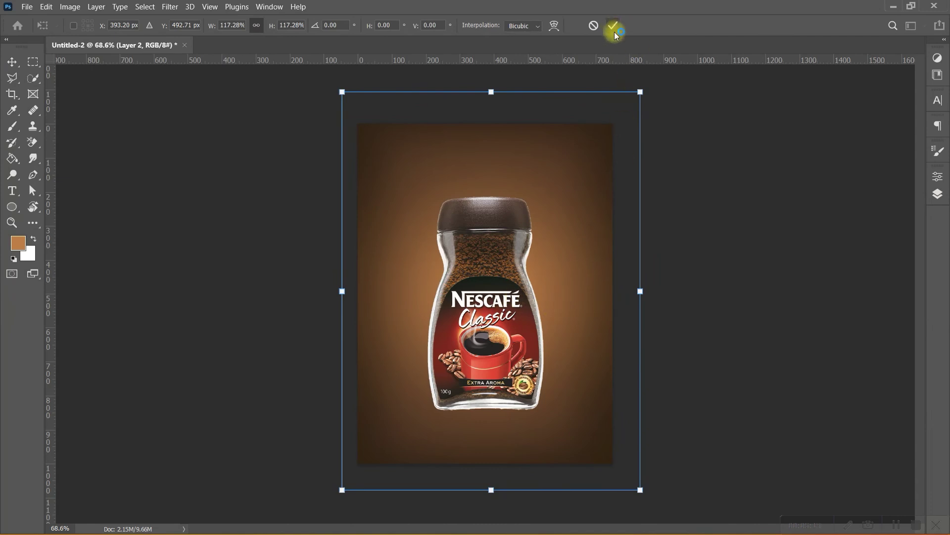
key("Return")
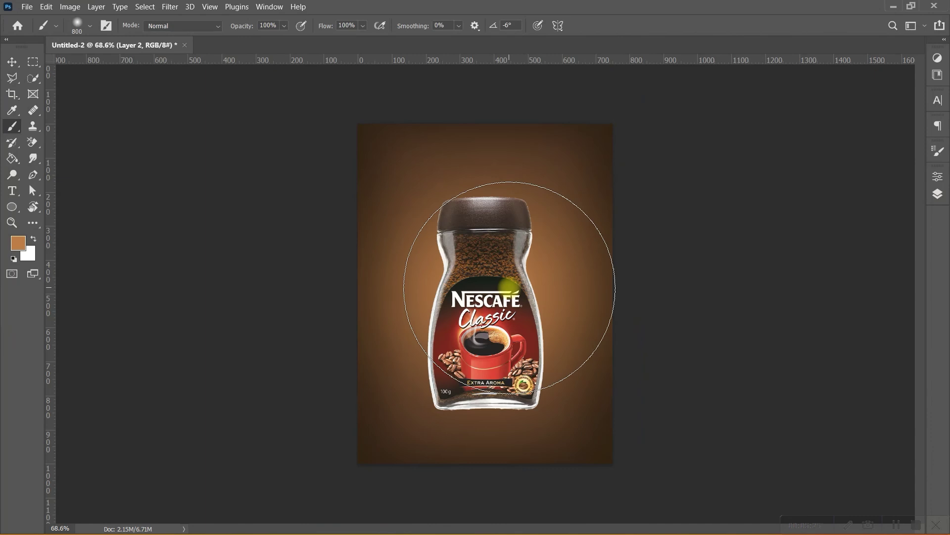
key("v")
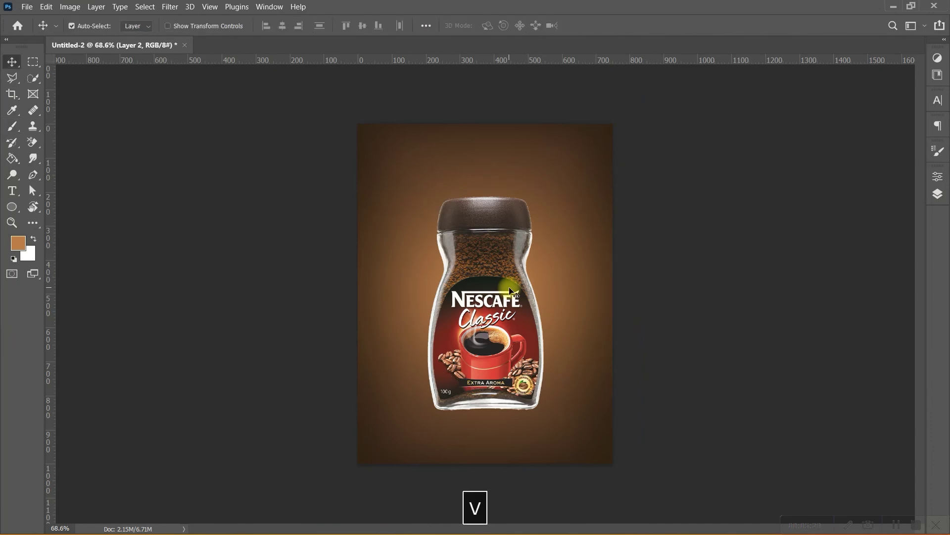
Lower Layer 2's glow opacity to 50%.
left_click(938, 194)
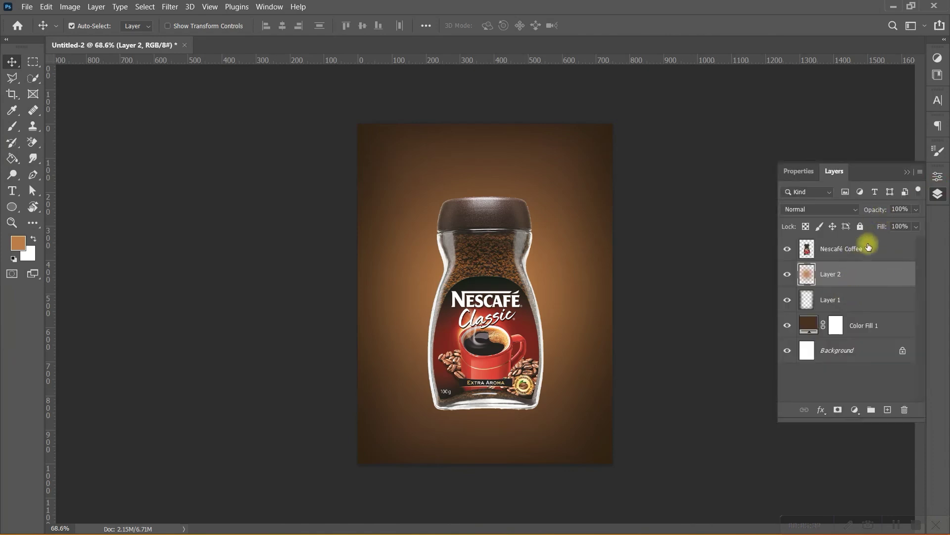
left_click(885, 213)
left_click_drag(884, 213, 858, 210)
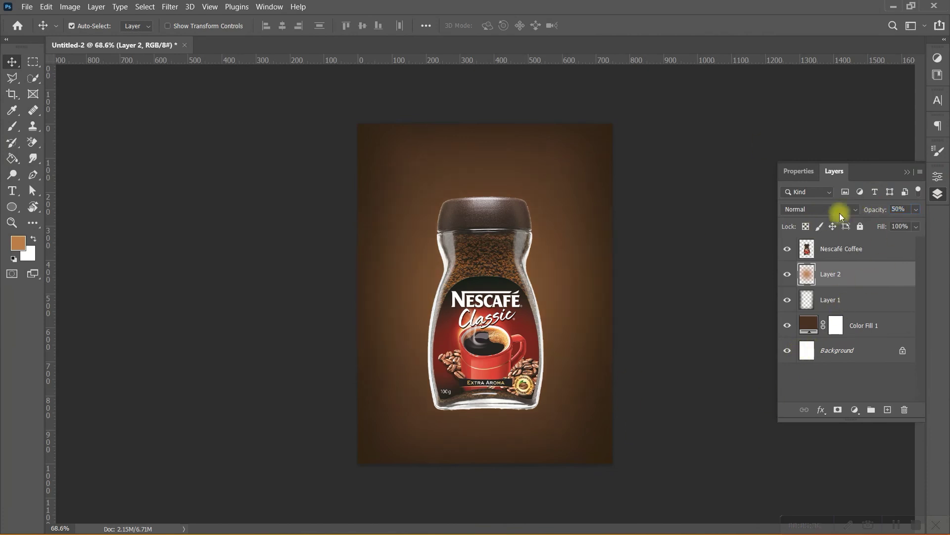
Scale the Nescafé jar down to about 91% and raise it slightly.
left_click(841, 249)
left_click(787, 253)
left_click(787, 253)
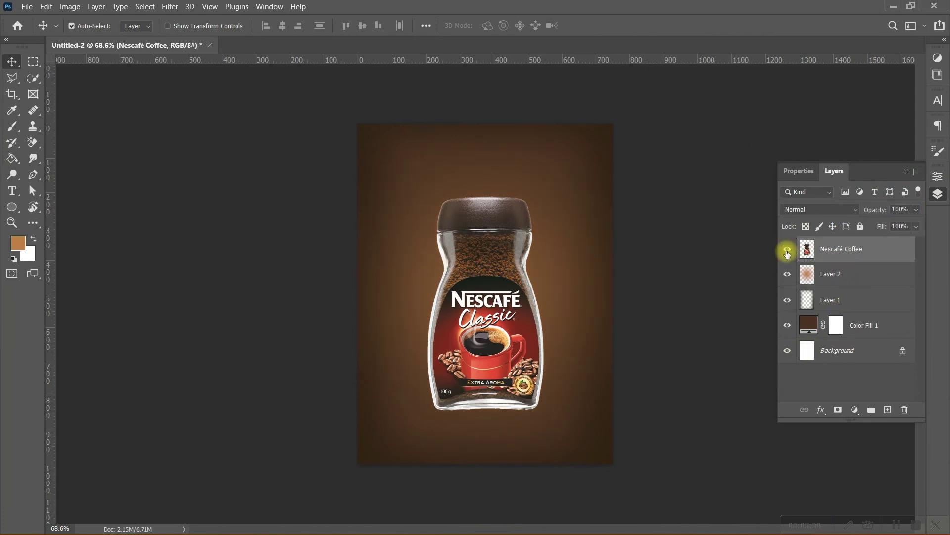
key("ctrl+t")
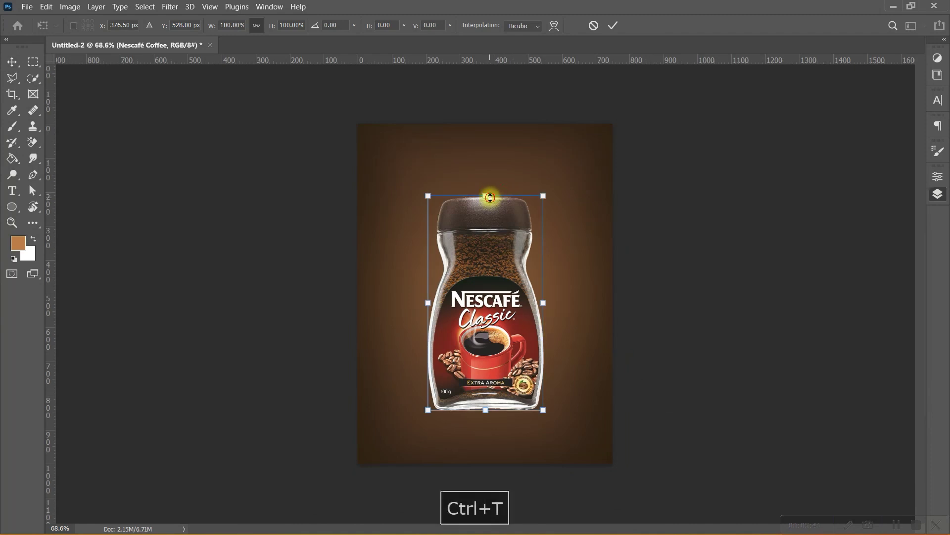
left_click_drag(490, 197, 490, 214)
left_click_drag(482, 319, 483, 307)
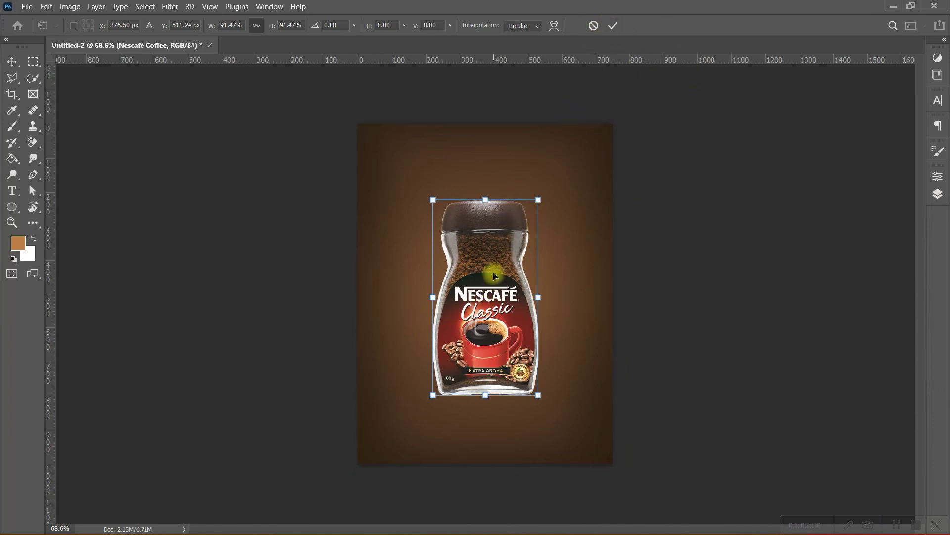
key("Return")
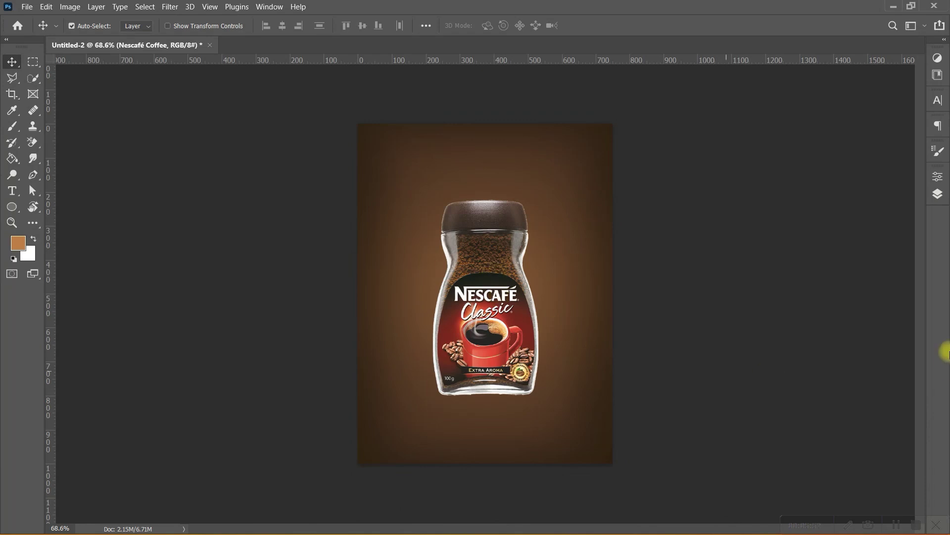
left_click(937, 195)
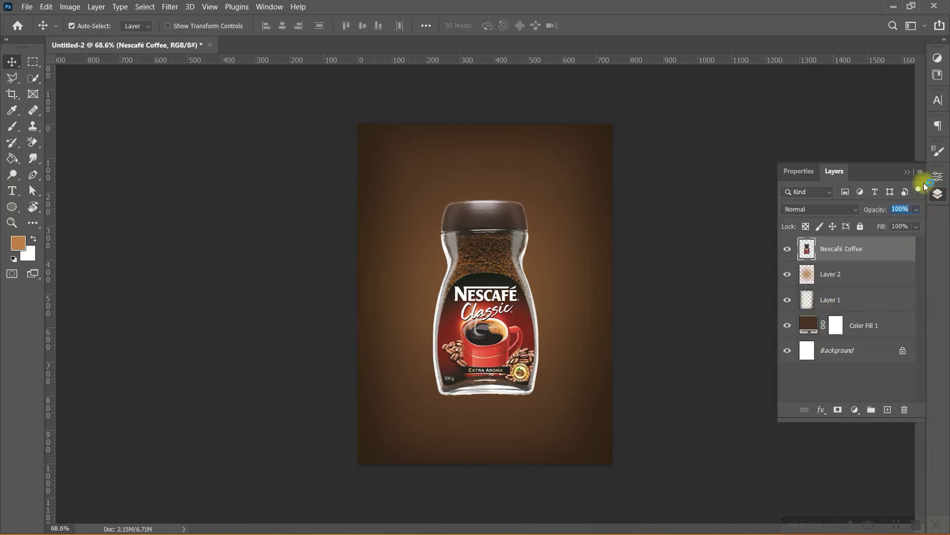
Add Layer 3 beneath the jar for a shadow, reset the default Brush colours, and enter Free Transform.
key("Return")
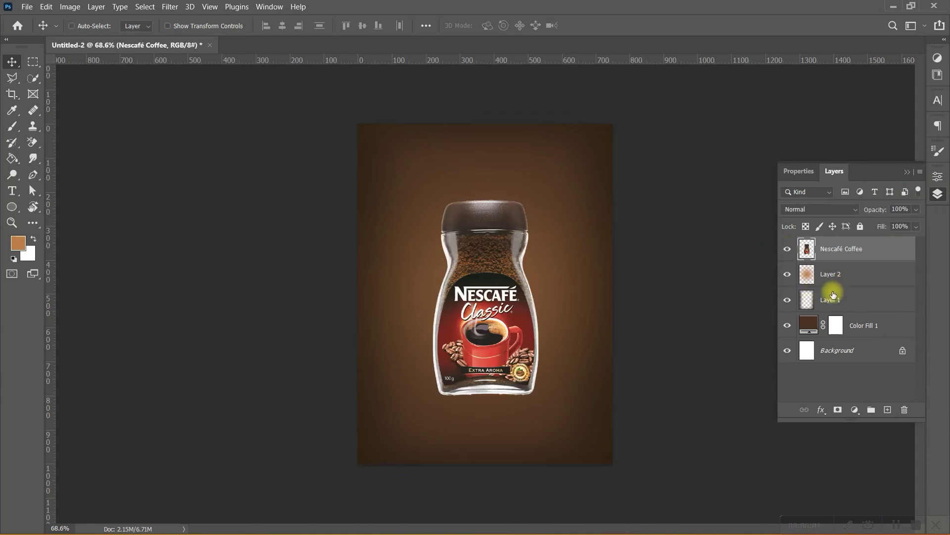
left_click(889, 410, "ctrl")
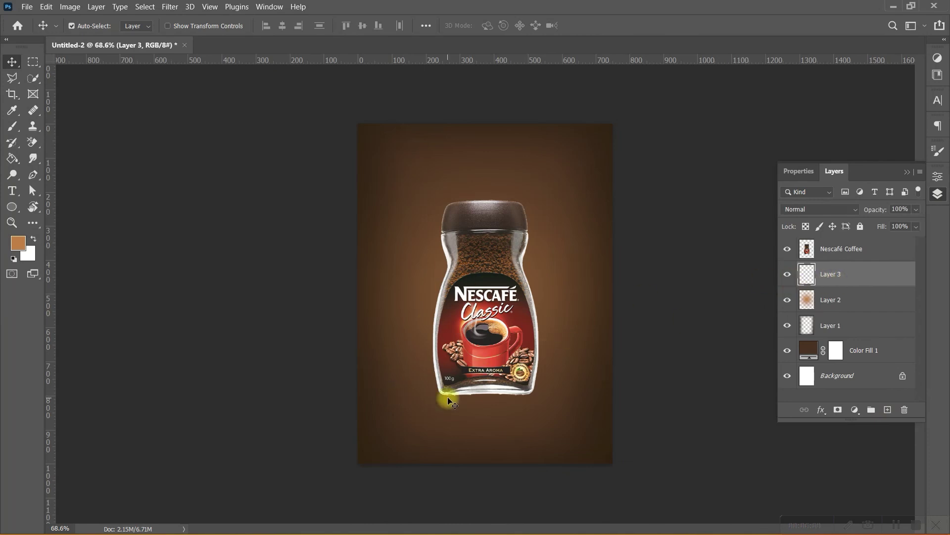
key("b")
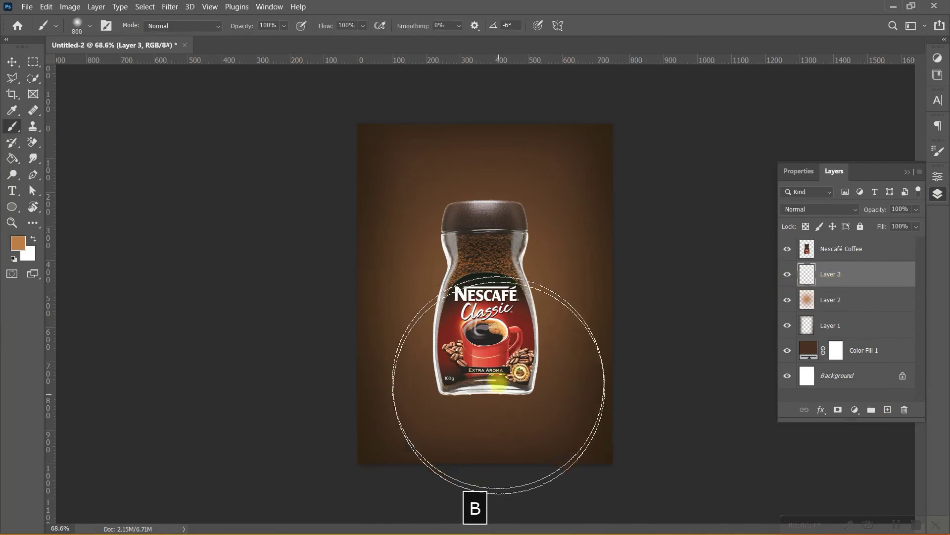
key("d")
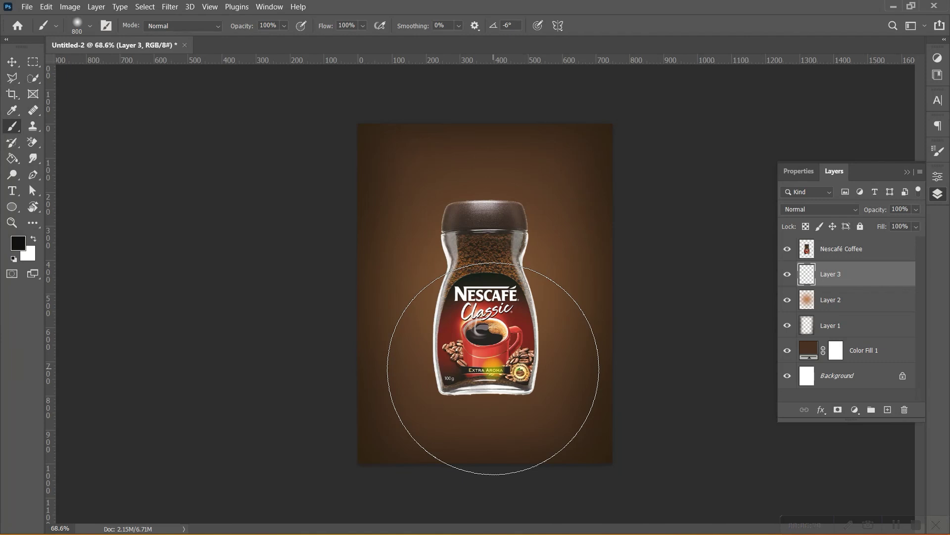
key("x")
key("x")
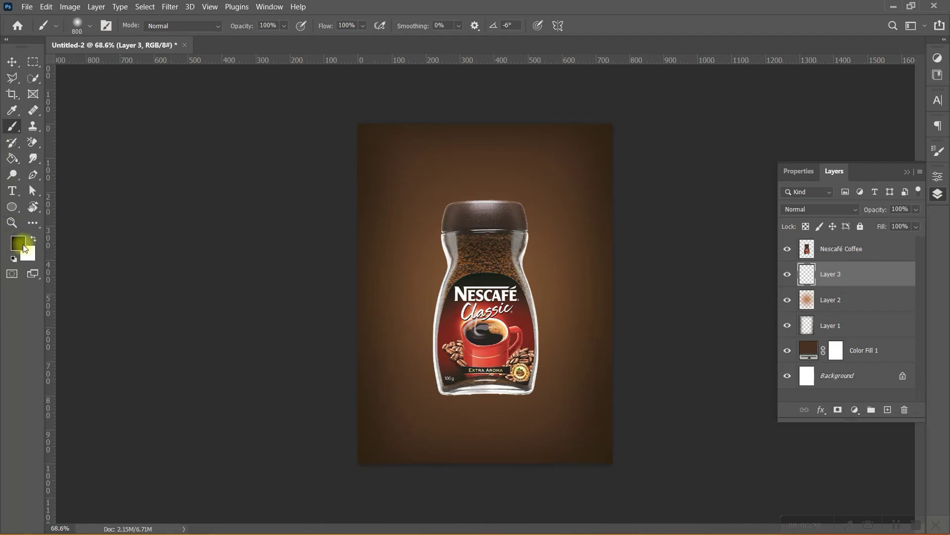
key("F7")
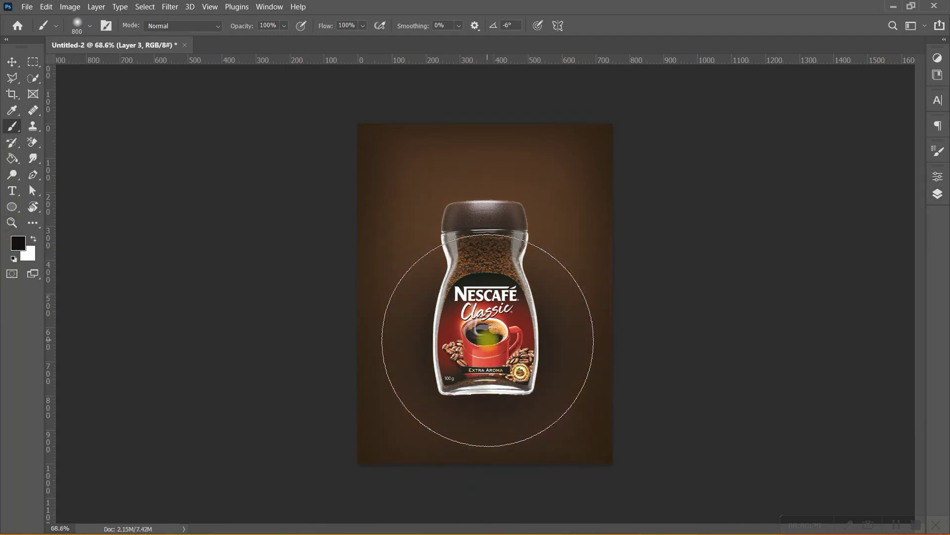
key("ctrl+t")
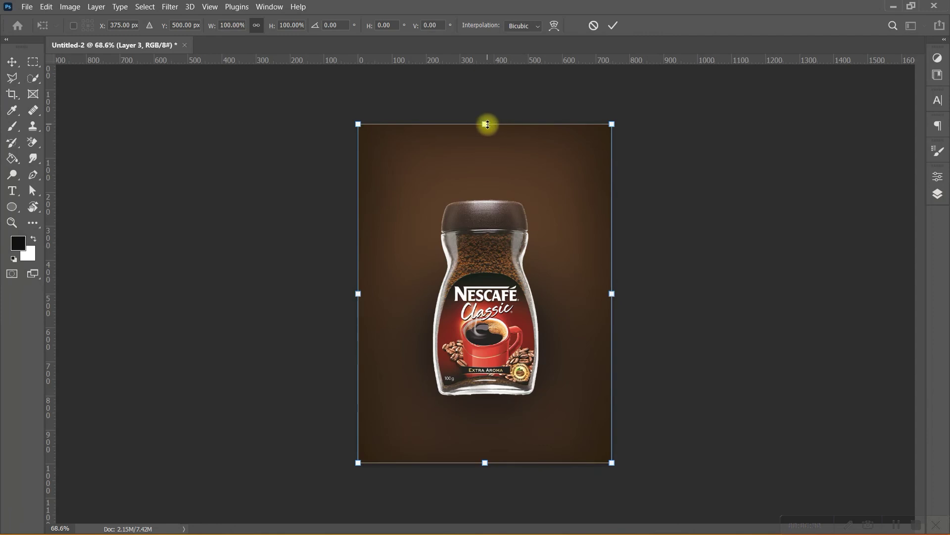
Squash the Layer 3 shading into a narrow, flat band just under the jar's base.
left_click_drag(488, 123, 487, 420)
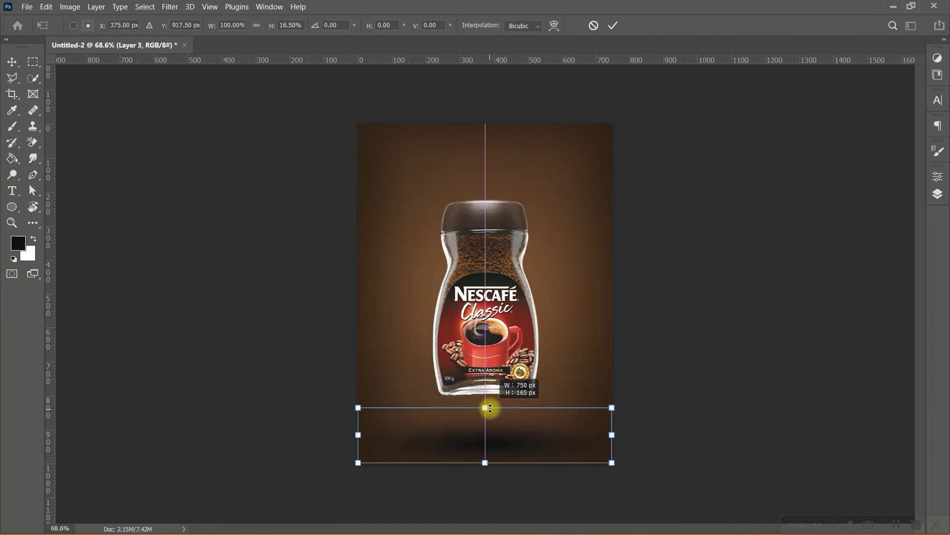
left_click_drag(502, 445, 501, 401)
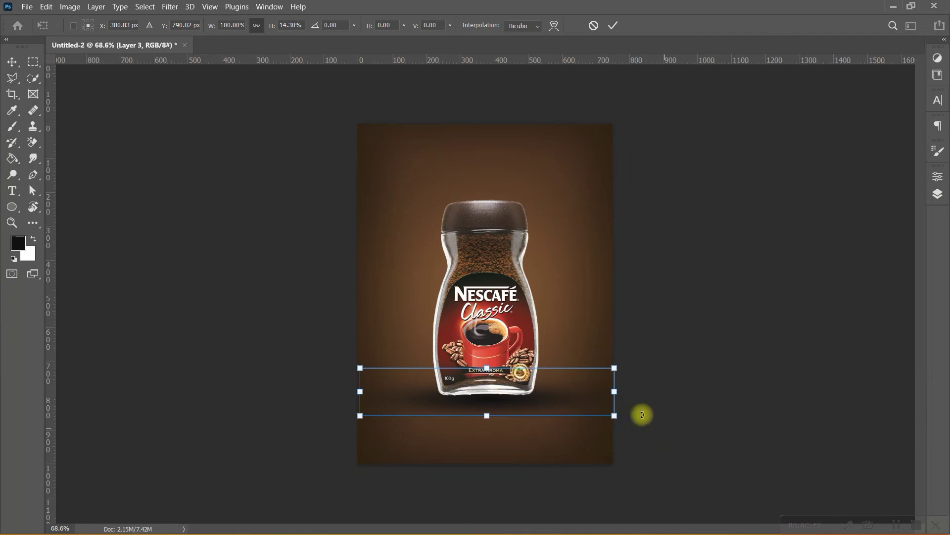
left_click_drag(613, 391, 580, 394)
left_click_drag(360, 391, 395, 391)
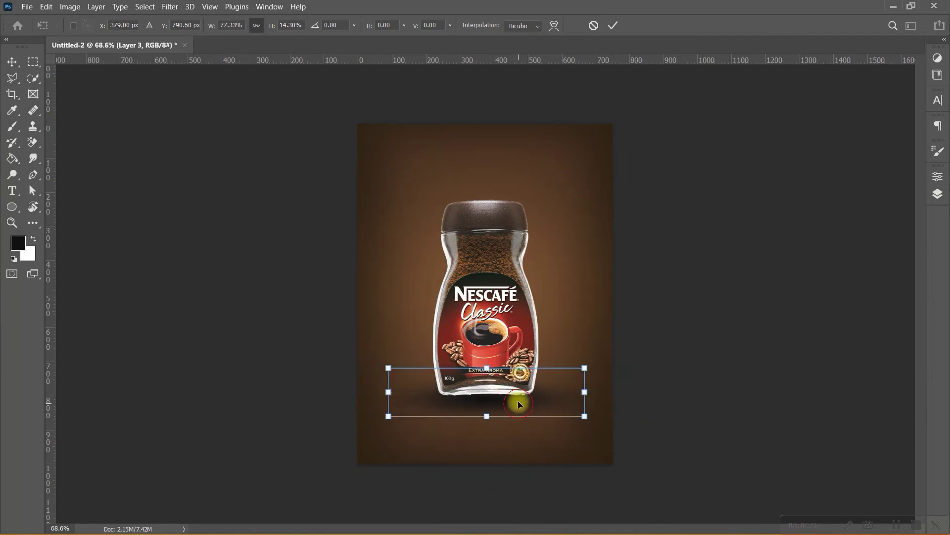
left_click_drag(518, 404, 519, 400)
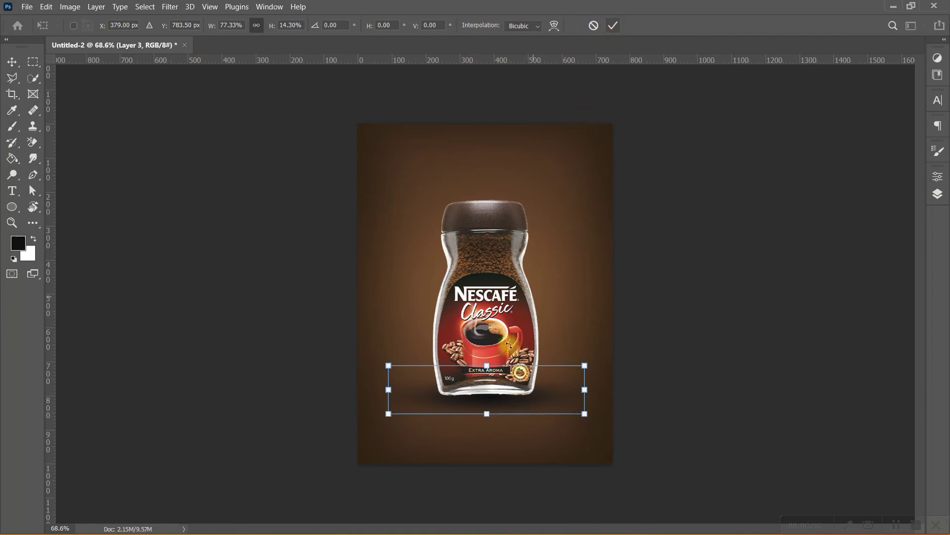
key("Return")
key("b")
scroll(512, 406, "up", 1)
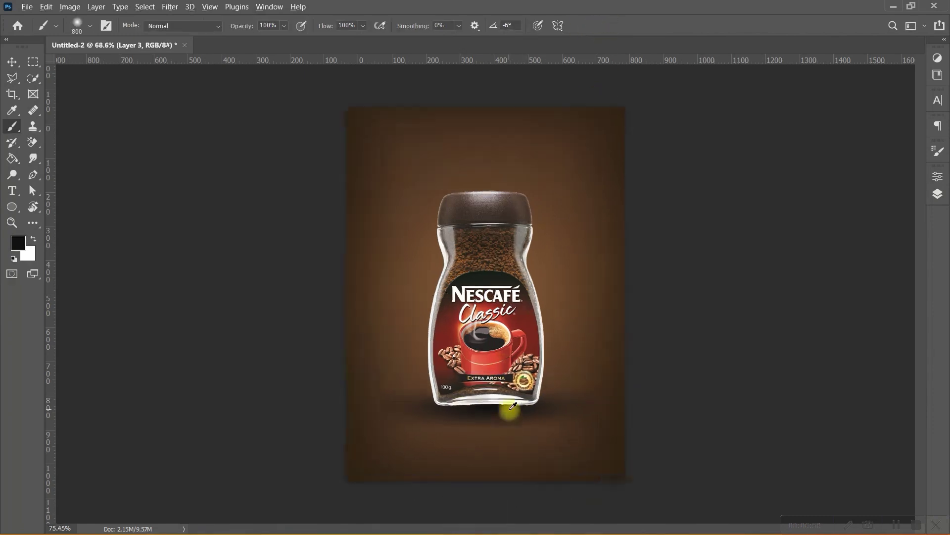
Convert Layer 3 into a smart object.
scroll(513, 406, "up", 3)
scroll(510, 389, "up", 3)
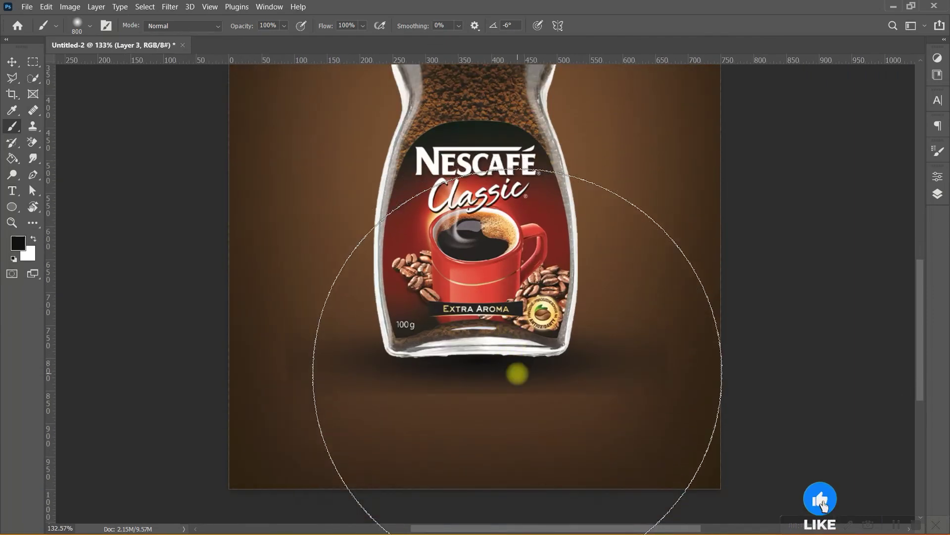
key("v")
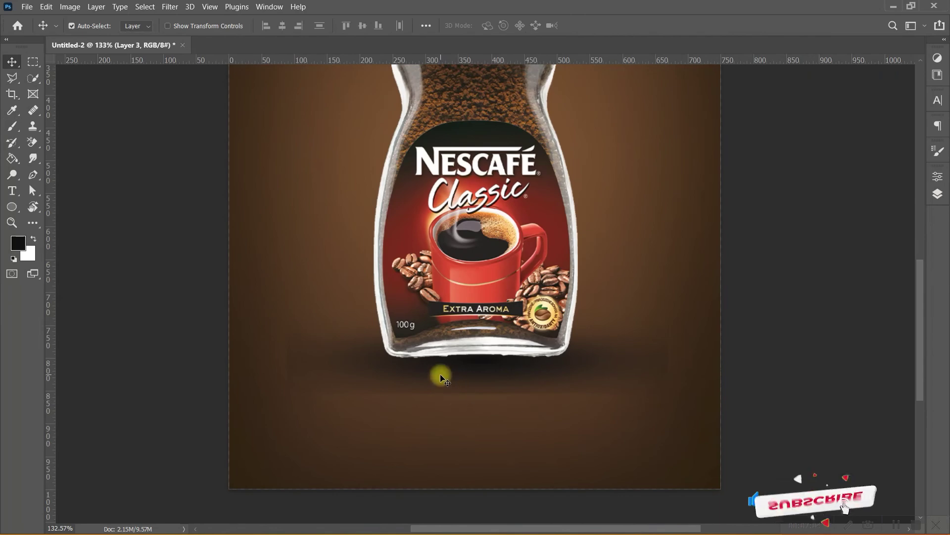
left_click(938, 194)
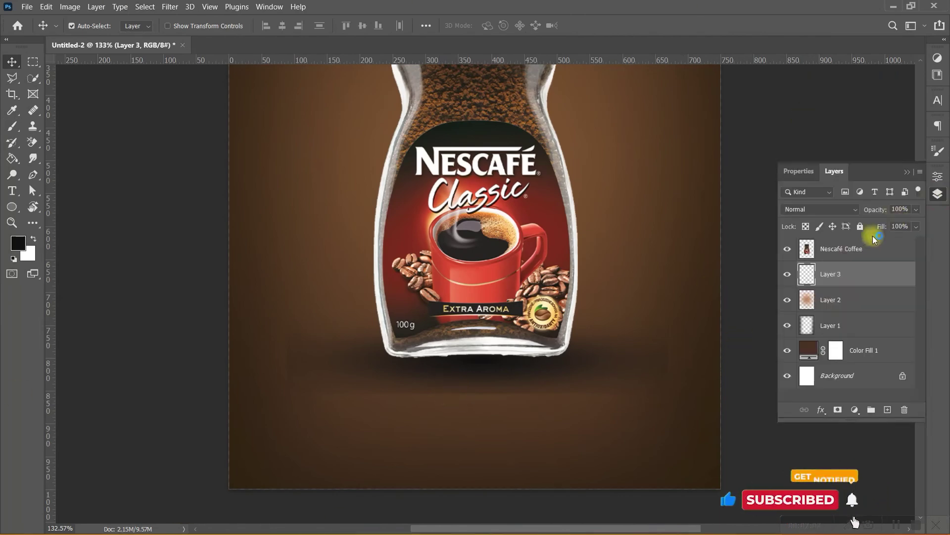
right_click(861, 279)
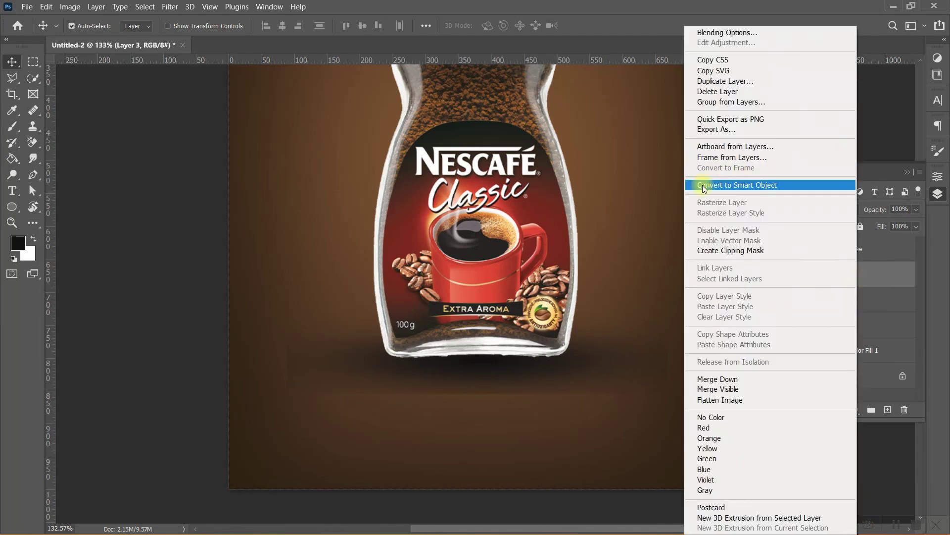
left_click(733, 187)
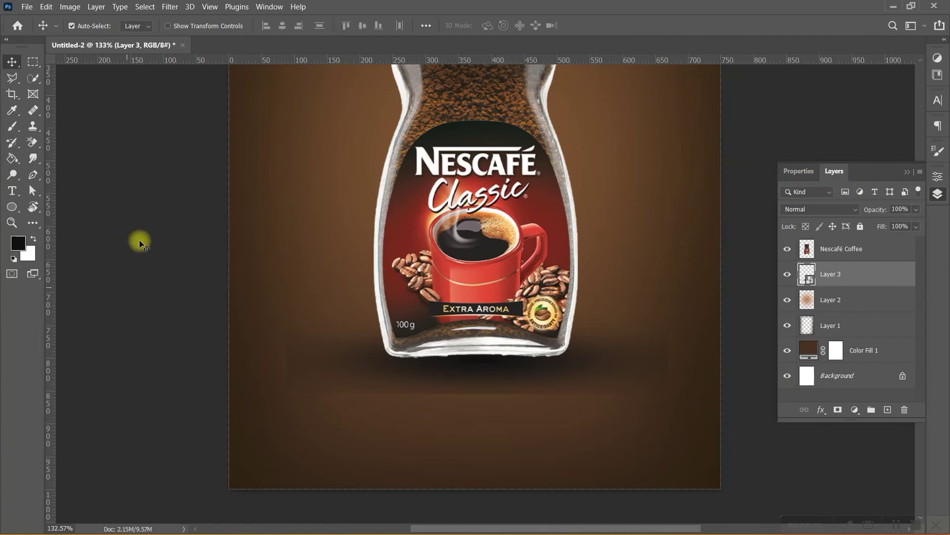
Apply a 9.6-pixel Gaussian Blur to the shadow and collapse its smart filter rows.
left_click(170, 6)
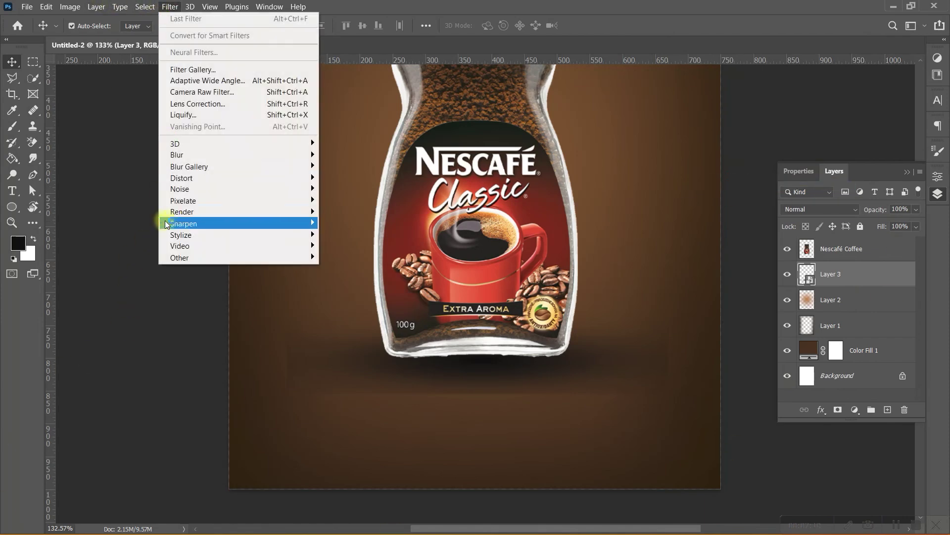
mouse_move(177, 154)
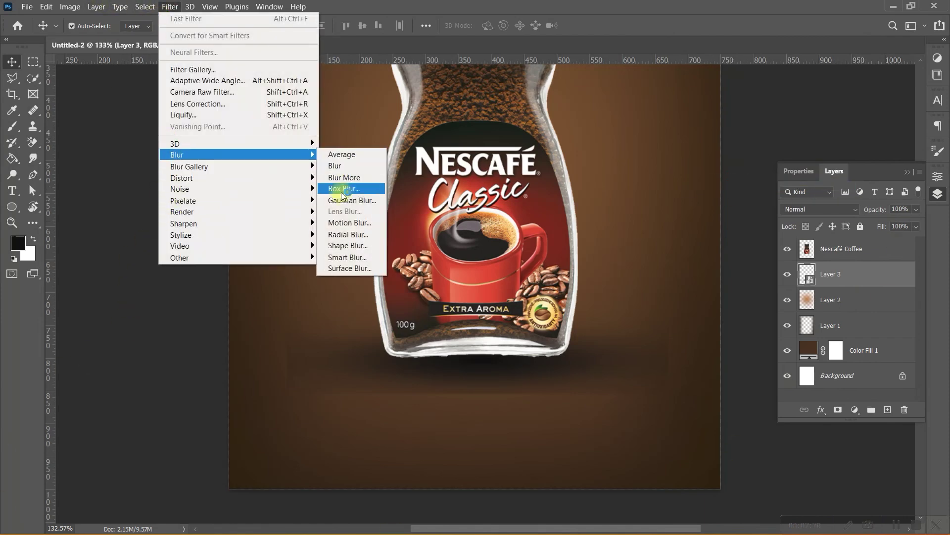
left_click(341, 200)
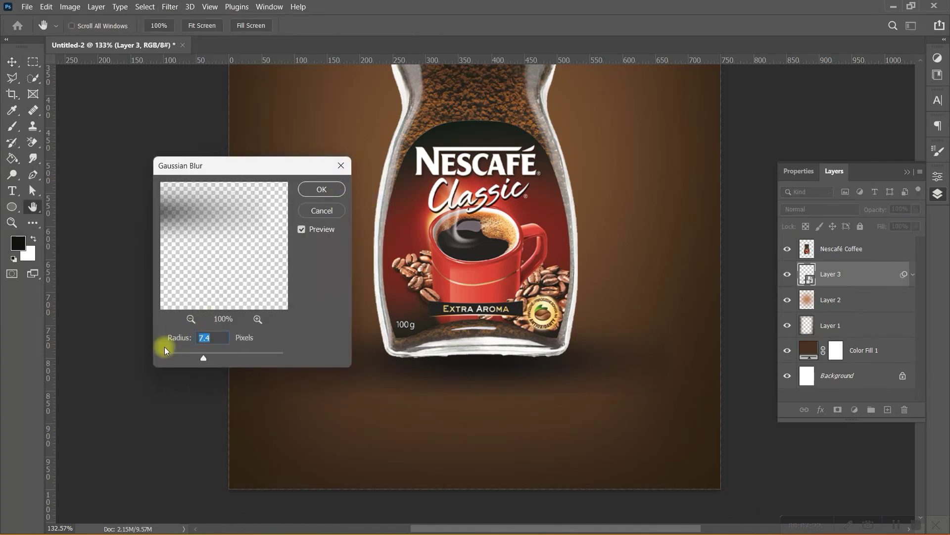
left_click_drag(203, 357, 209, 356)
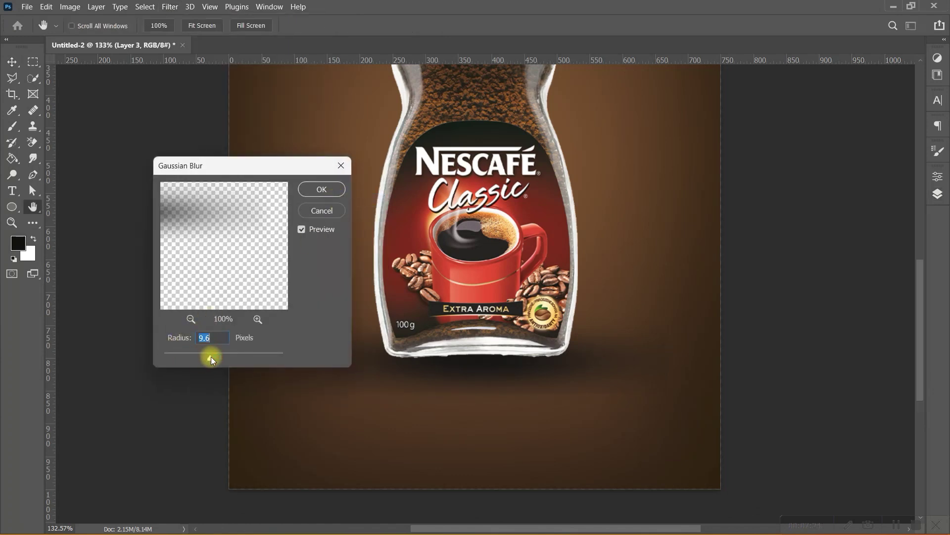
left_click(328, 191)
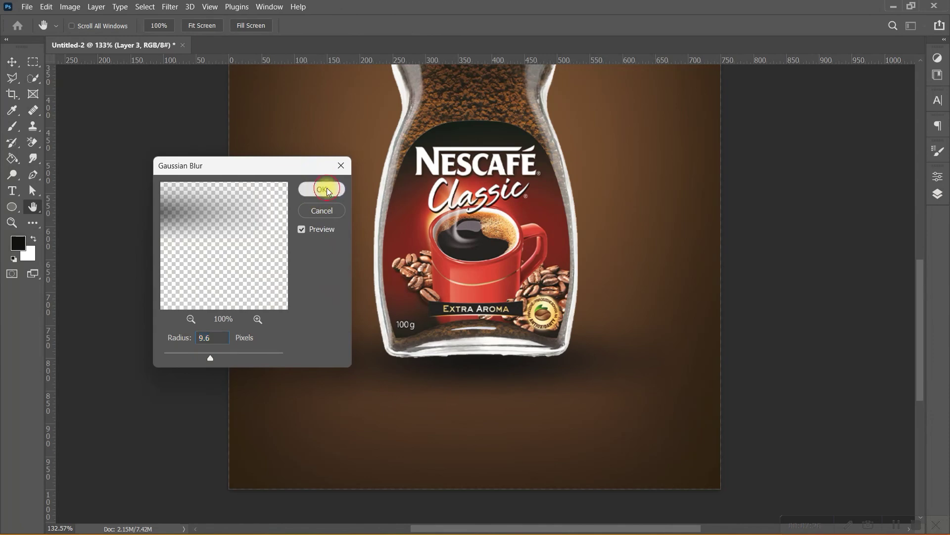
scroll(581, 321, "down", 3)
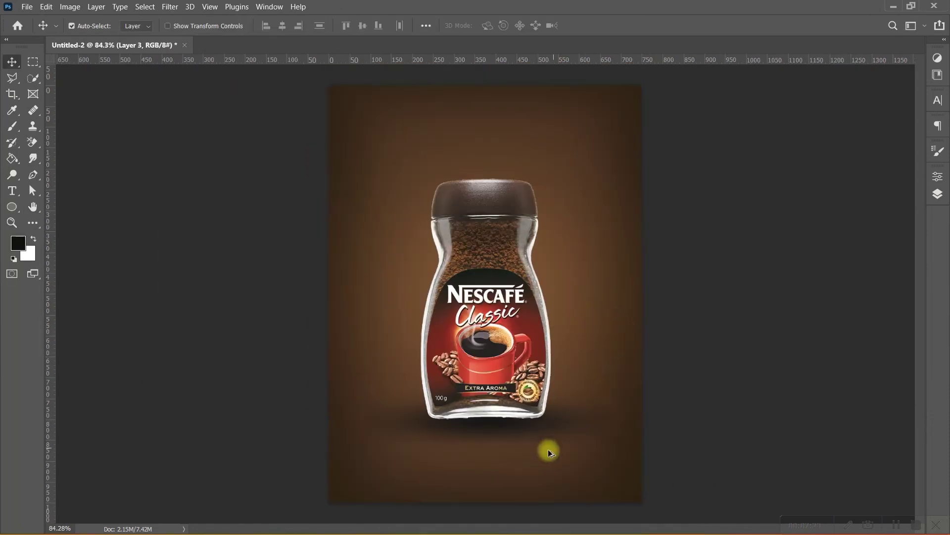
scroll(548, 449, "up", 2)
scroll(549, 414, "up", 2)
scroll(554, 434, "up", 2)
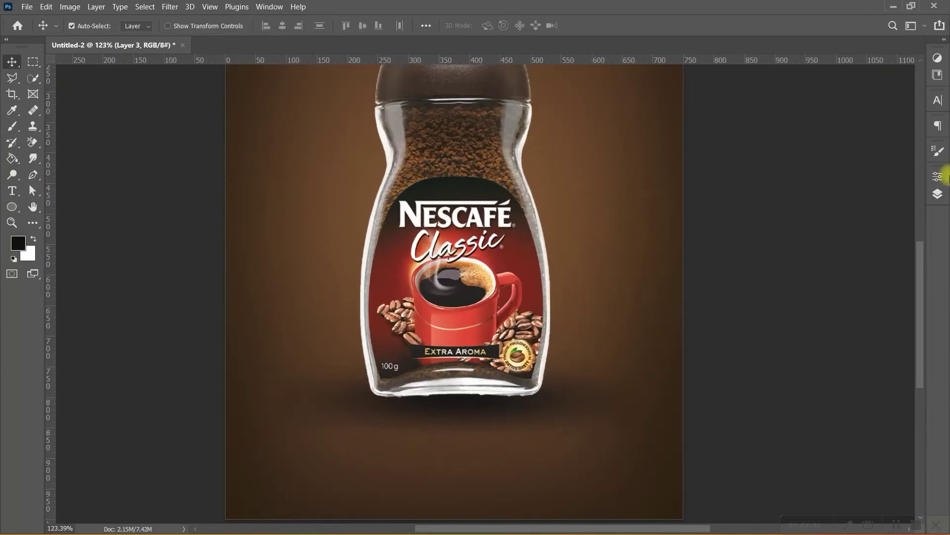
scroll(278, 376, "up", 3)
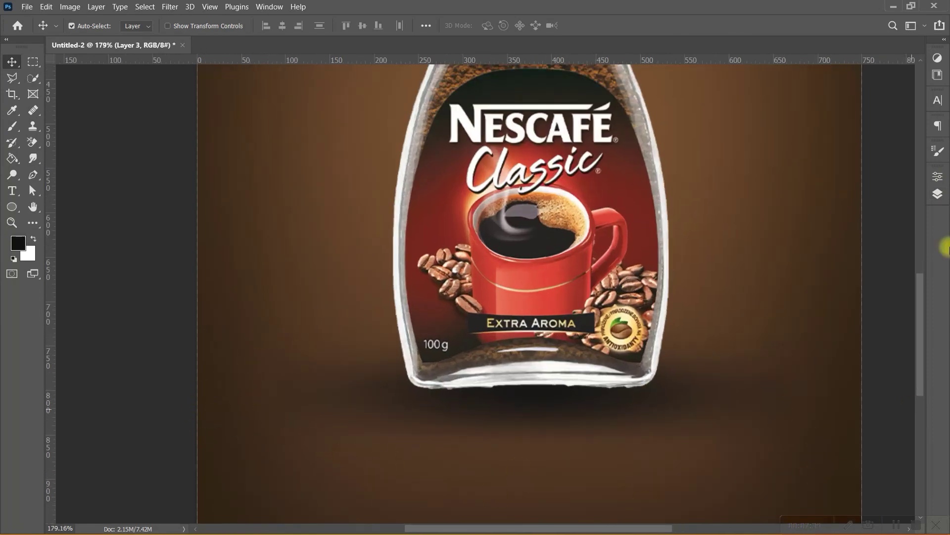
left_click(938, 194)
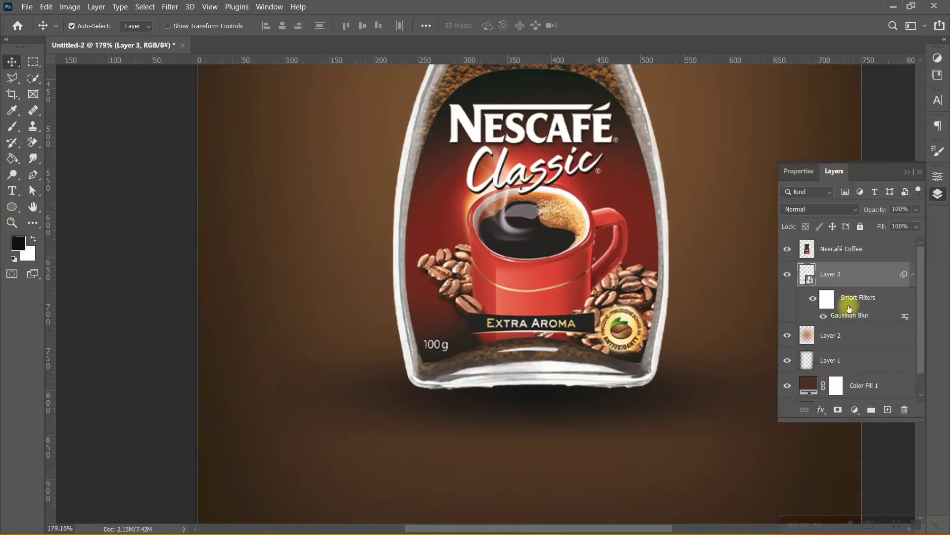
left_click(913, 281)
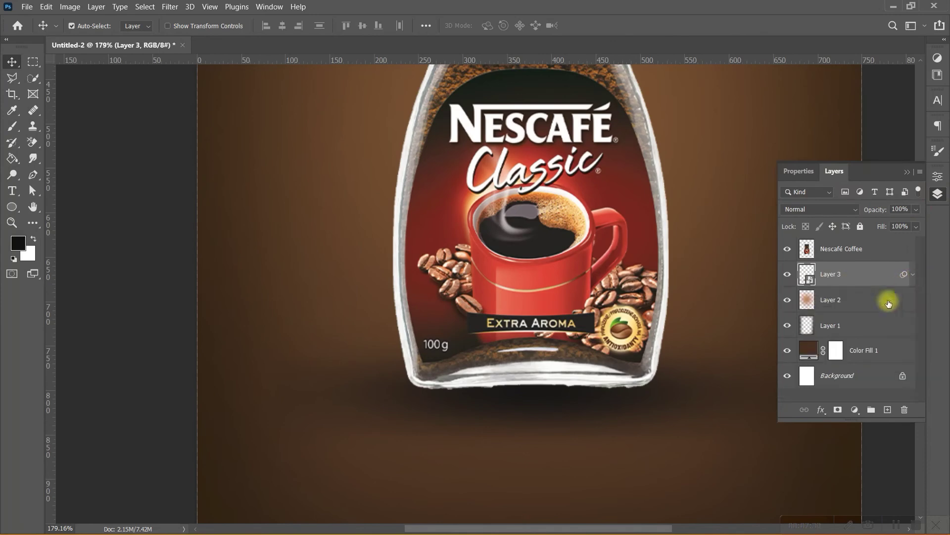
Add a layer mask to shadow Layer 3 and pick a smaller brush.
left_click(838, 410)
scroll(308, 312, "down", 4)
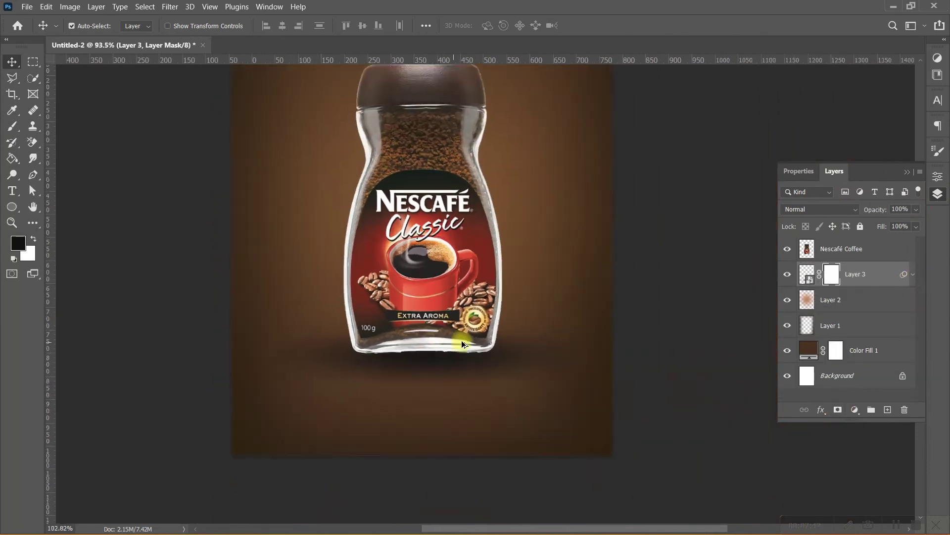
scroll(461, 341, "up", 2)
key("b")
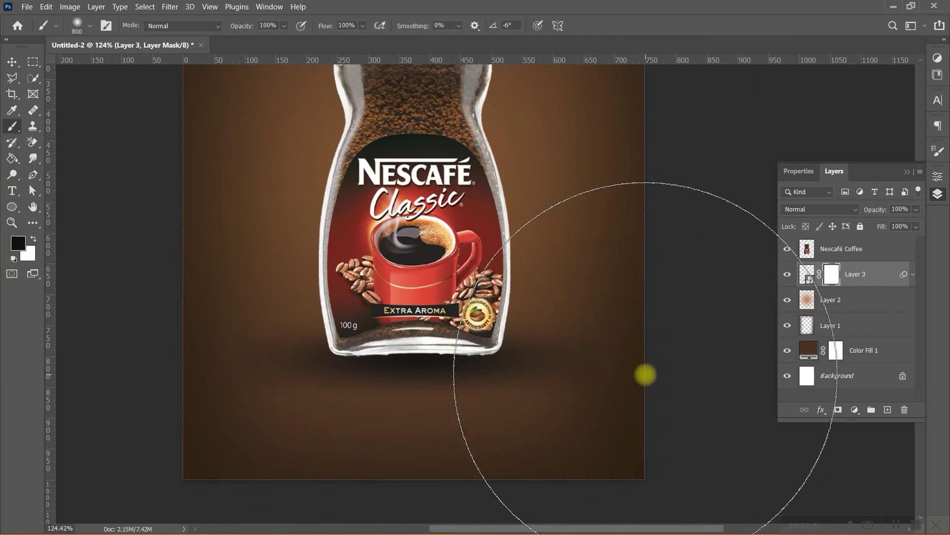
key("bracketleft")
key("bracketleft")
key("bracketleft")
key("bracketleft")
key("bracketleft")
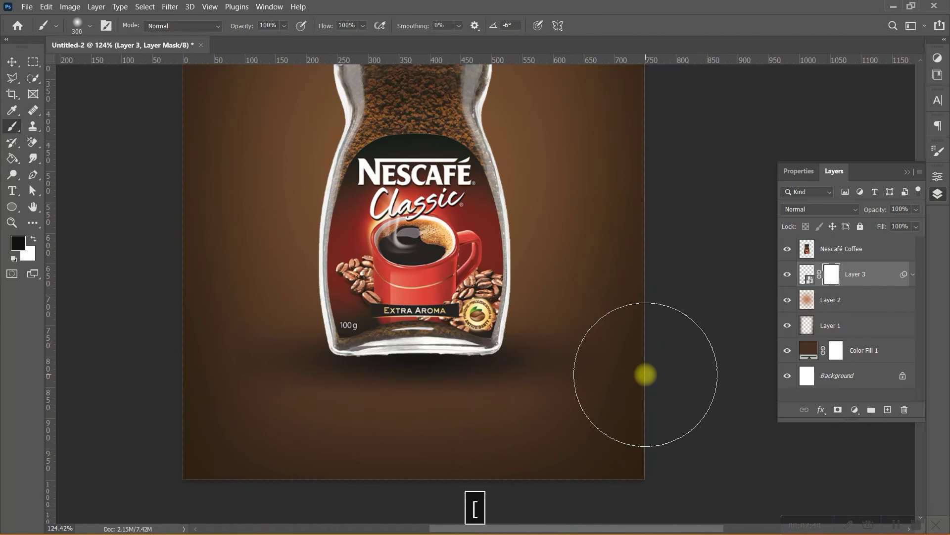
key("bracketleft")
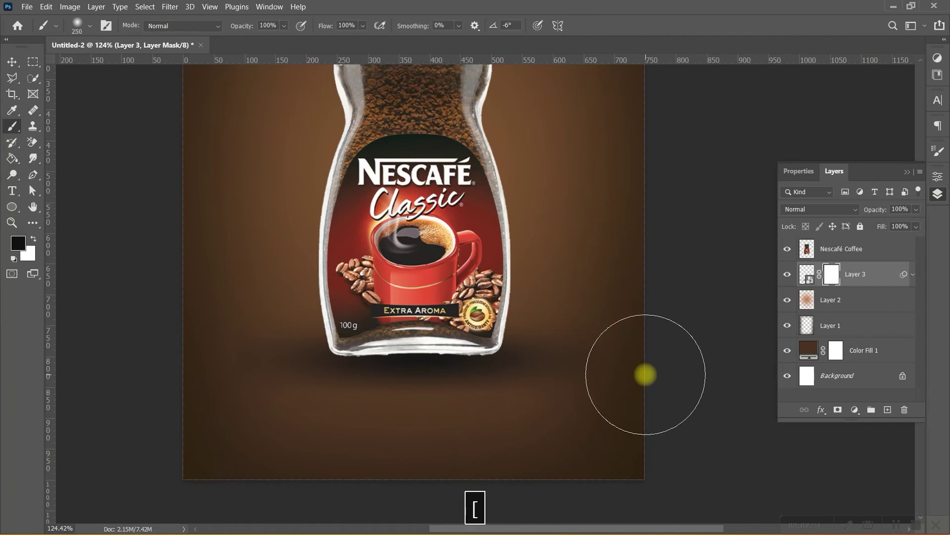
key("F7")
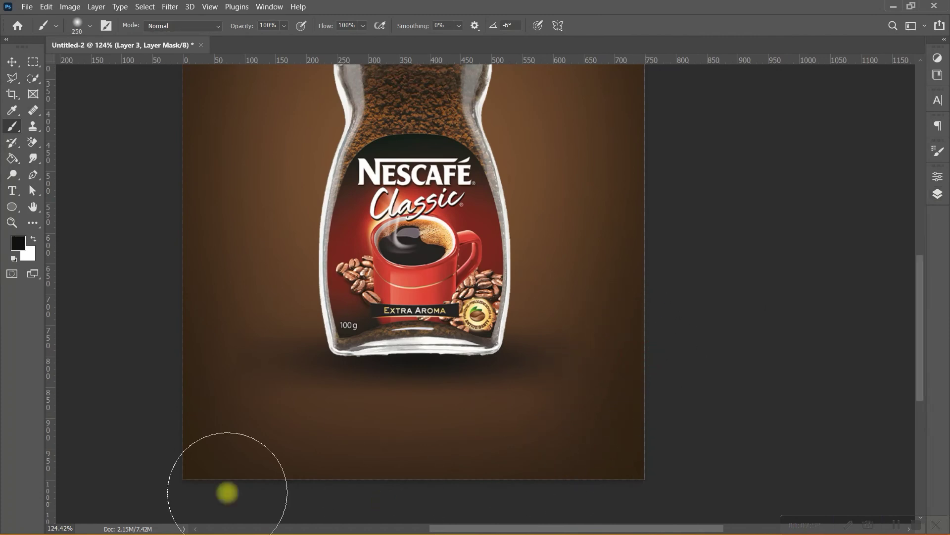
Set the brush's painting colour to black for working on the mask.
left_click(17, 248)
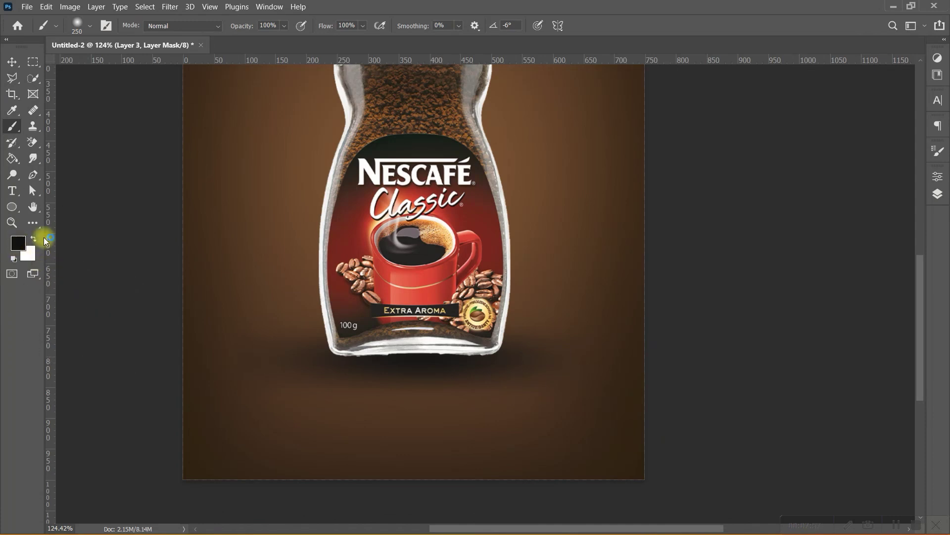
left_click(35, 236)
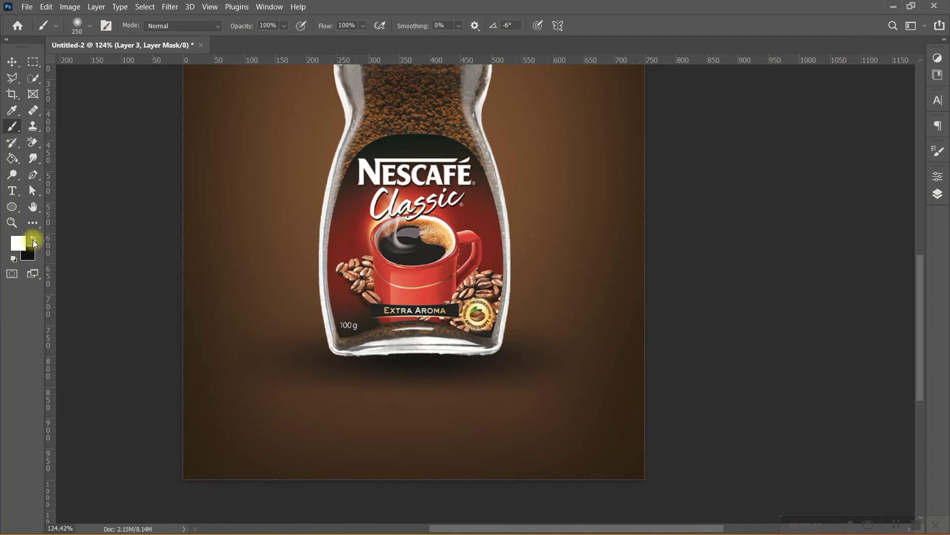
left_click(34, 243)
left_click(34, 243)
key("x")
key("x")
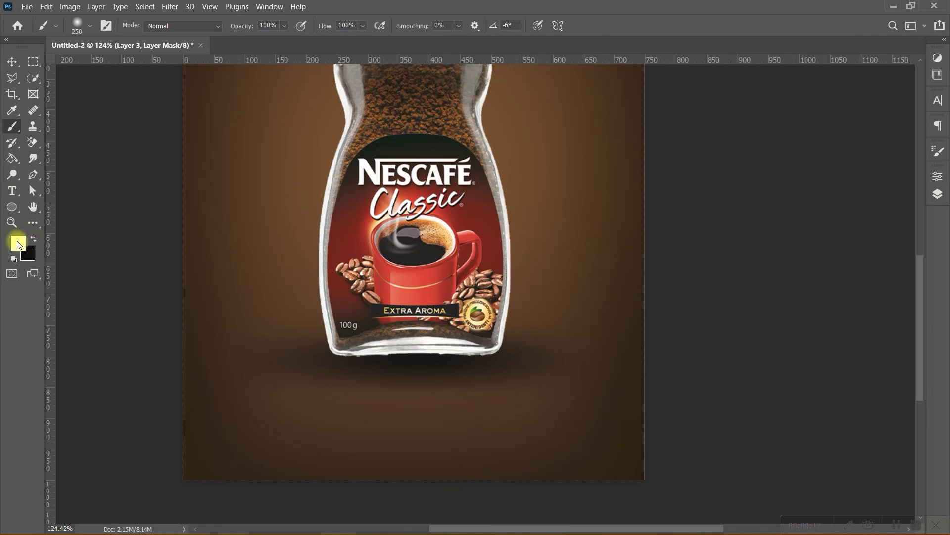
left_click(18, 244)
key("x")
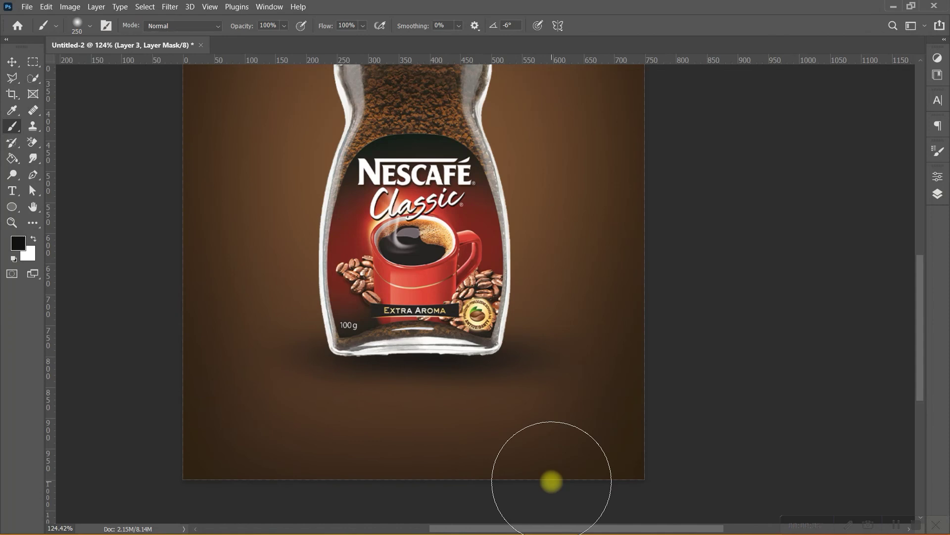
Check the shadow by toggling the Nescafé Coffee jar, then add empty Layer 4 above it.
left_click(937, 193)
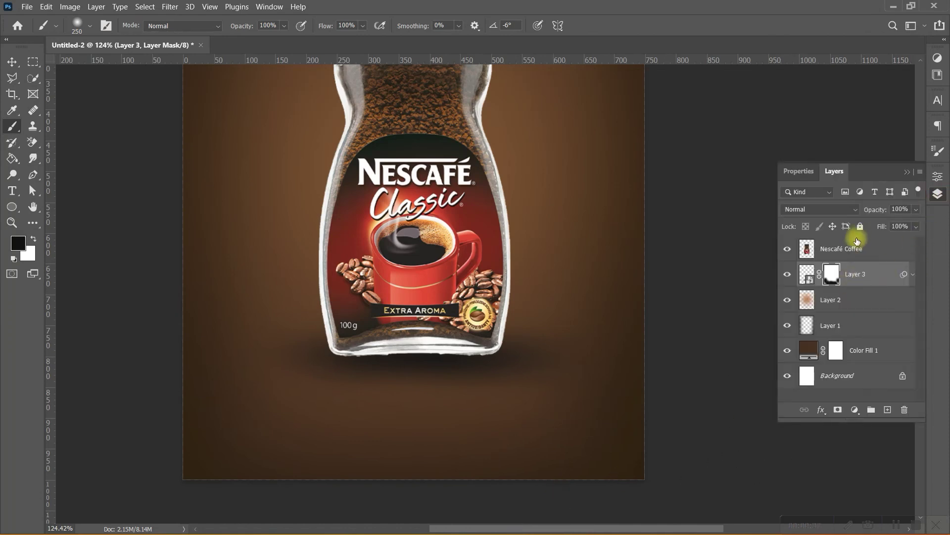
left_click(794, 256)
left_click(788, 249)
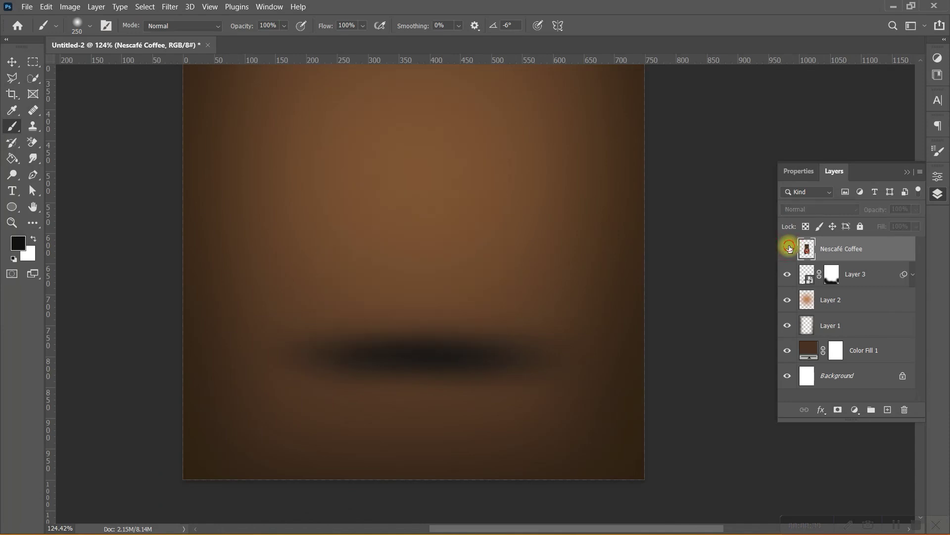
left_click(788, 249)
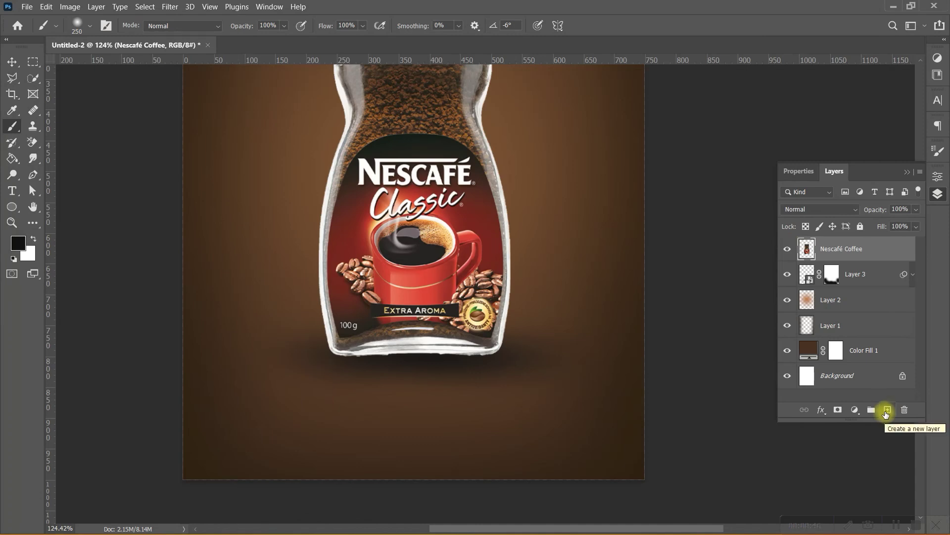
left_click(888, 410)
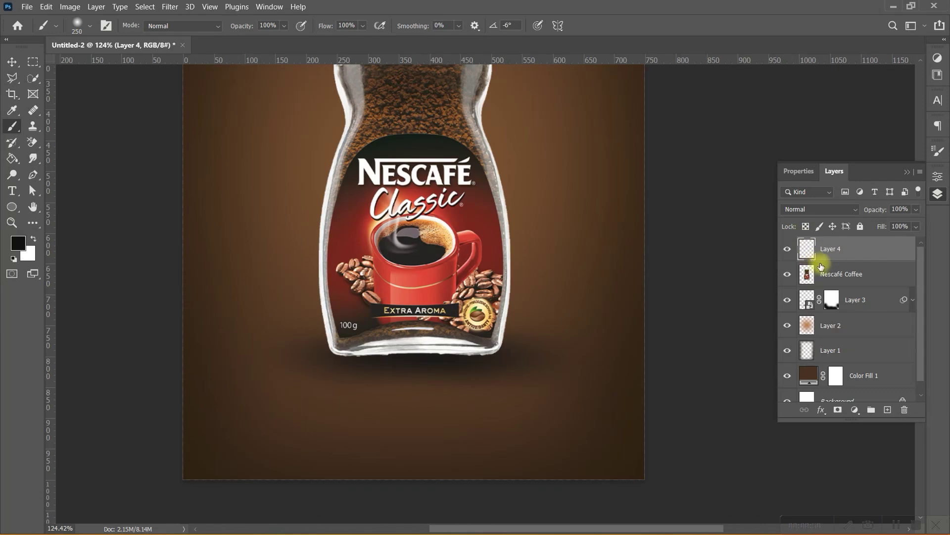
Clip Layer 4 to the Nescafé Coffee jar and paint black shading at its base.
right_click(833, 255)
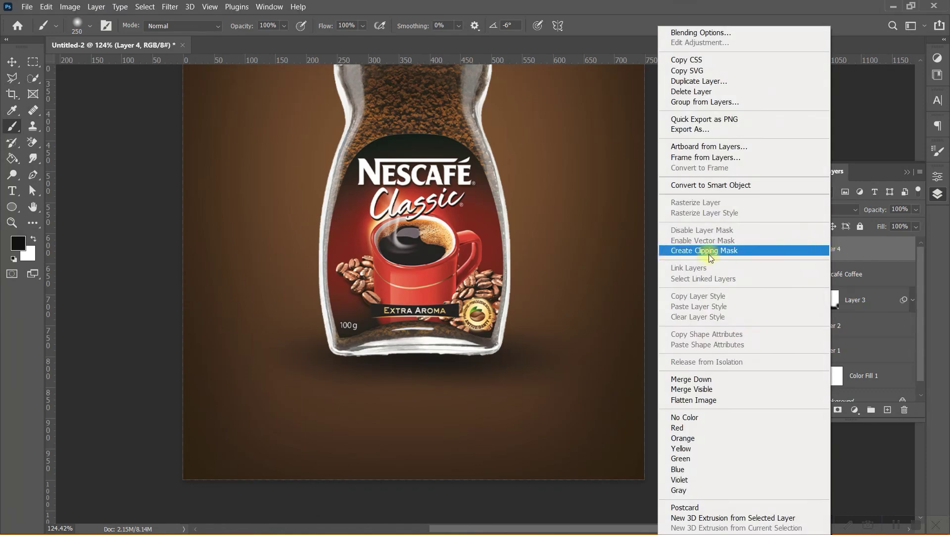
left_click(890, 258)
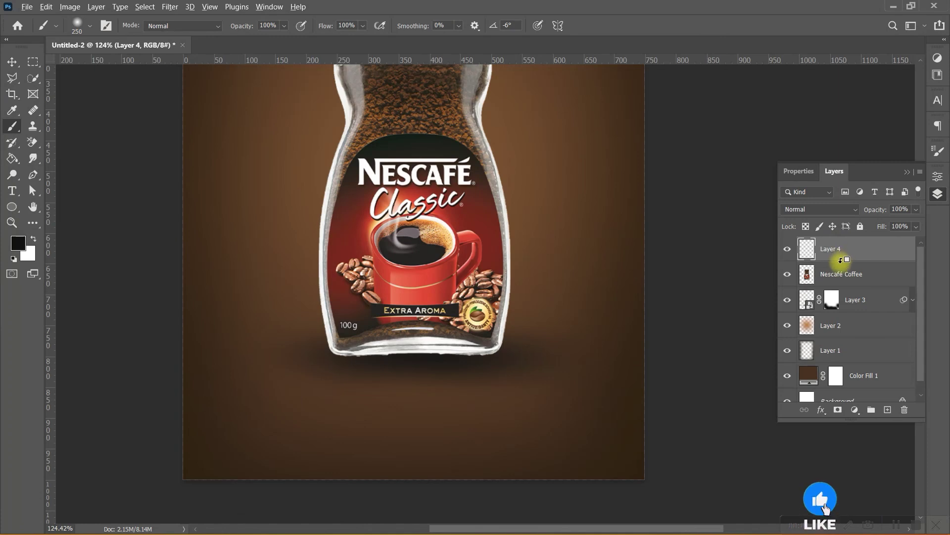
left_click(840, 260, "alt")
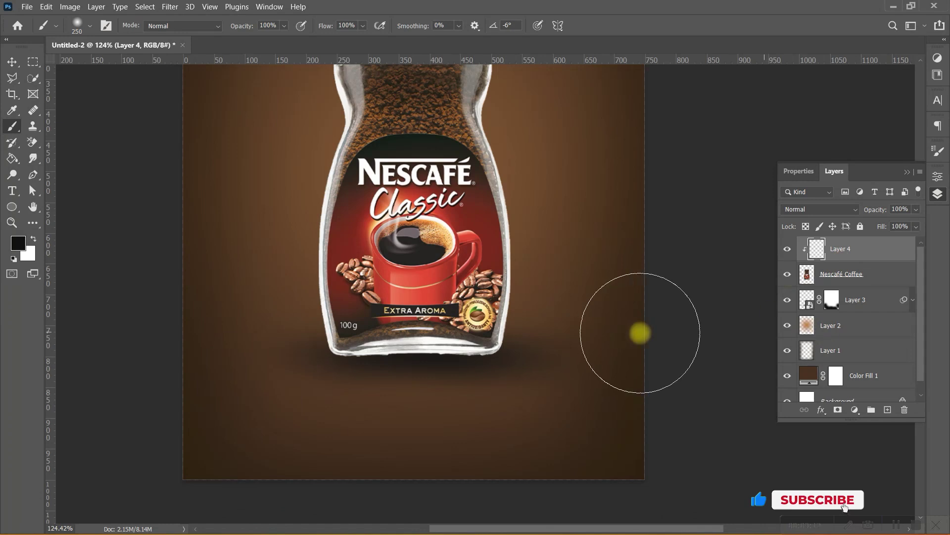
left_click(414, 416)
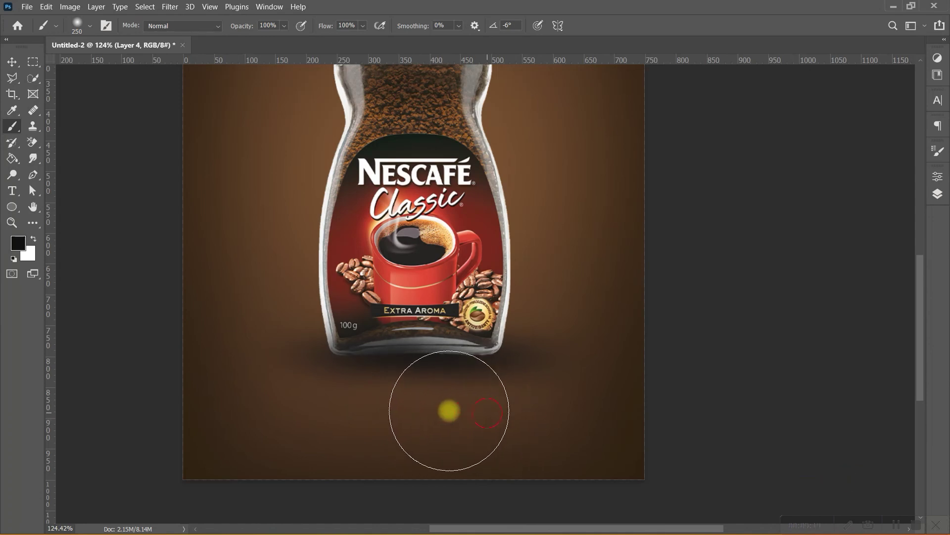
left_click(420, 418)
left_click(500, 417)
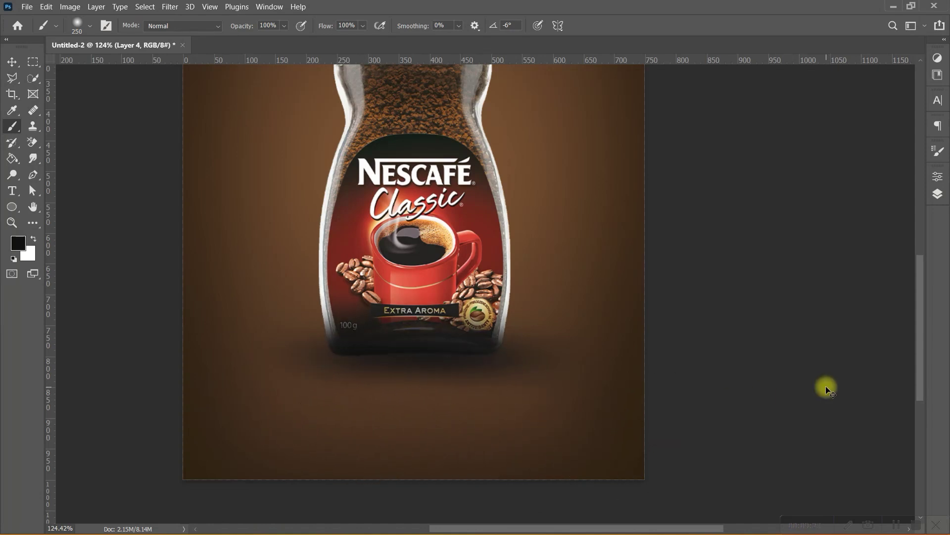
Enlarge the shading to about 117%, shift it slightly left and down, and compare.
key("ctrl+t")
left_click_drag(623, 381, 699, 380)
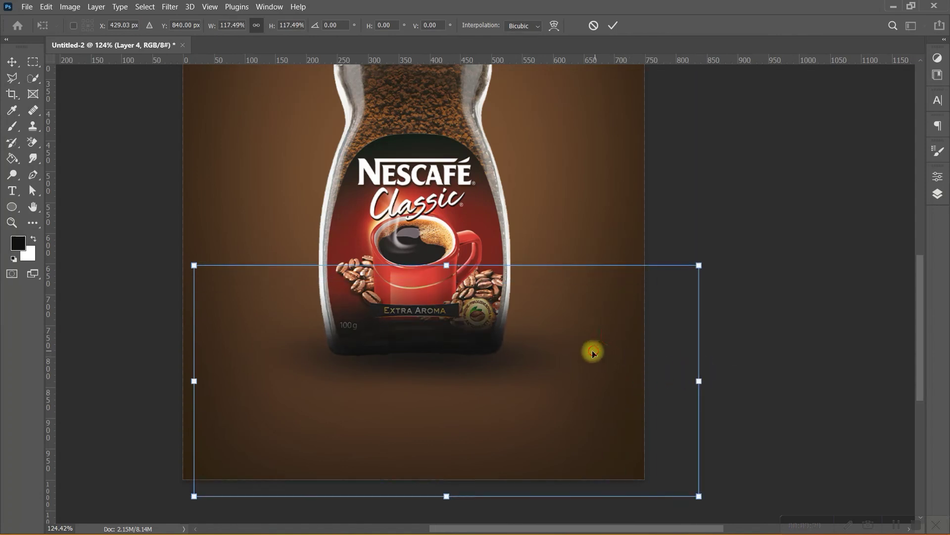
left_click_drag(593, 352, 577, 367)
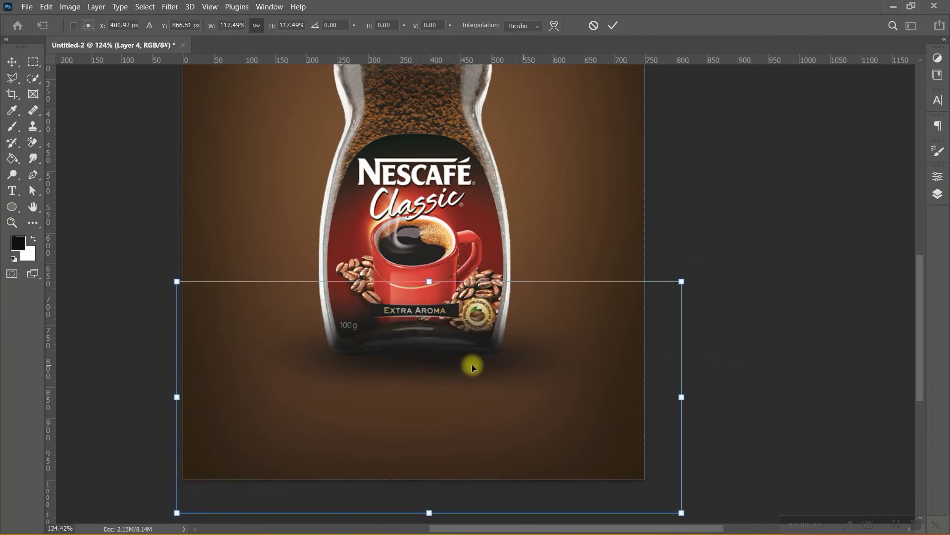
key("Return")
key("ctrl+0")
key("F7")
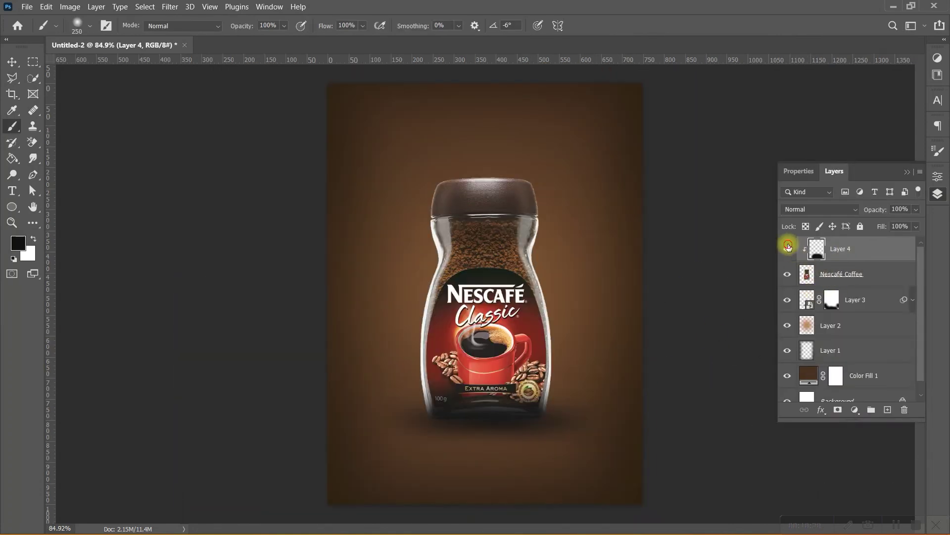
left_click(787, 249)
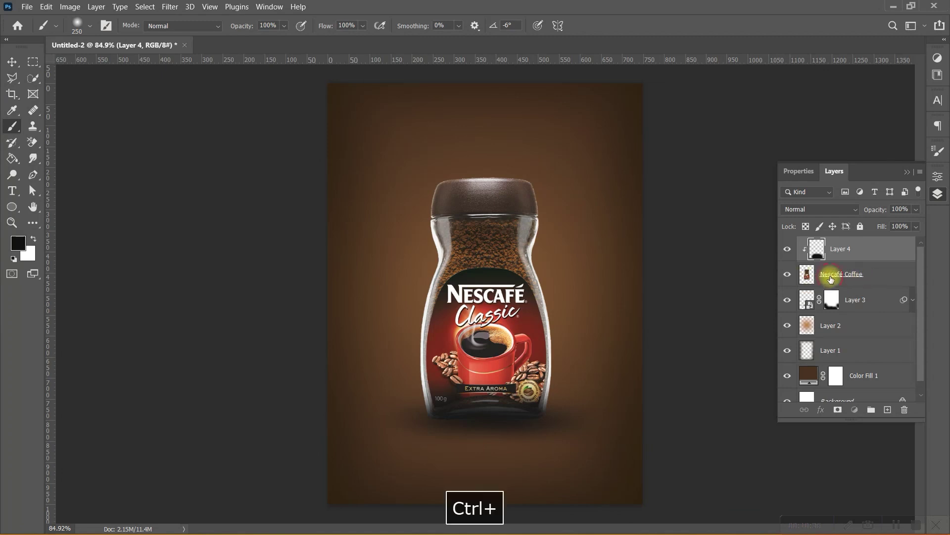
Move the jar and its shading layer slightly lower and to the right.
left_click(829, 279, "ctrl")
key("v")
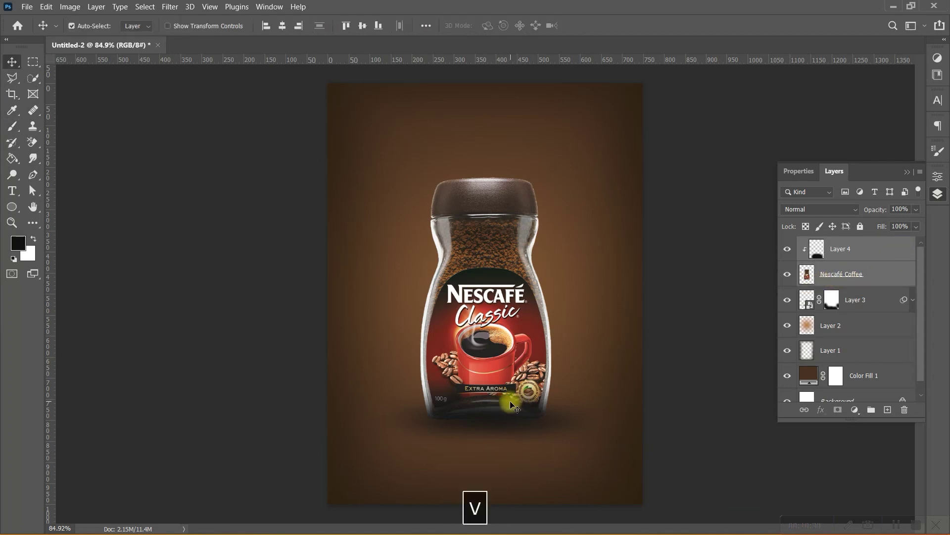
key("ctrl+t")
left_click_drag(499, 371, 499, 381)
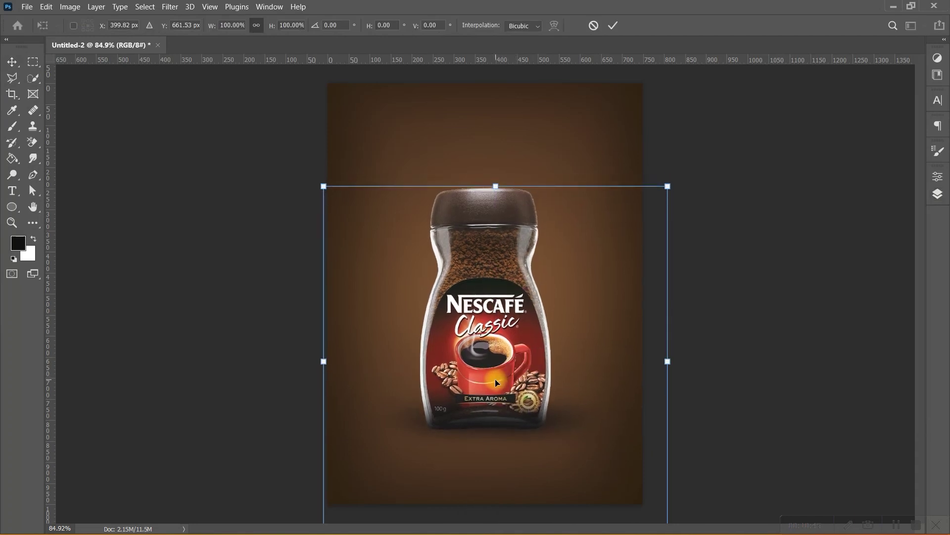
key("Right")
key("Right")
key("Right")
key("Right")
key("Right")
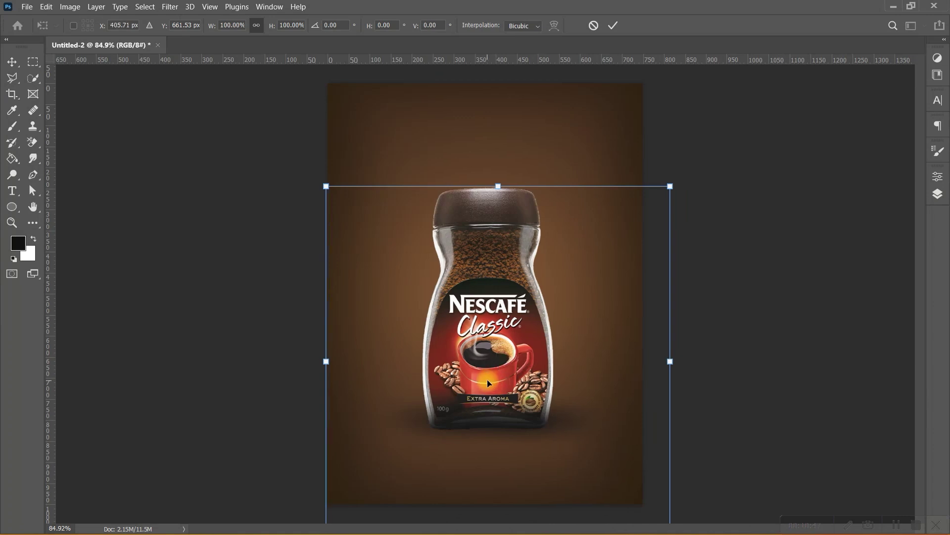
key("Return")
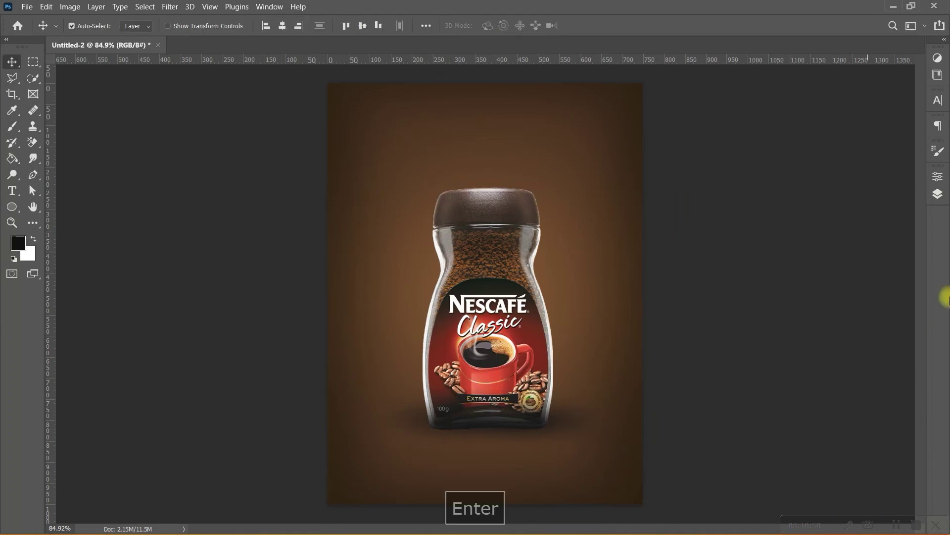
Squash the Layer 3 shadow flatter beneath the jar.
left_click(938, 194)
left_click(870, 301)
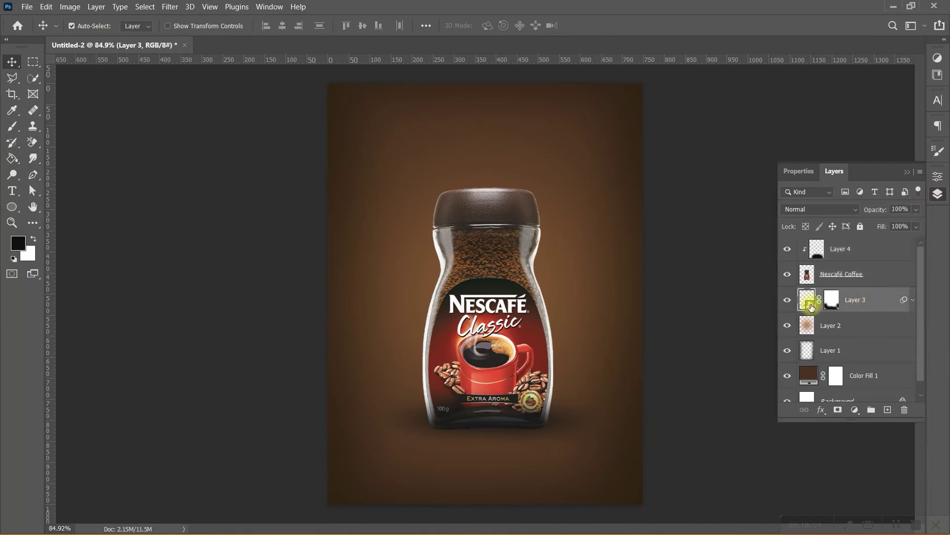
key("ctrl+t")
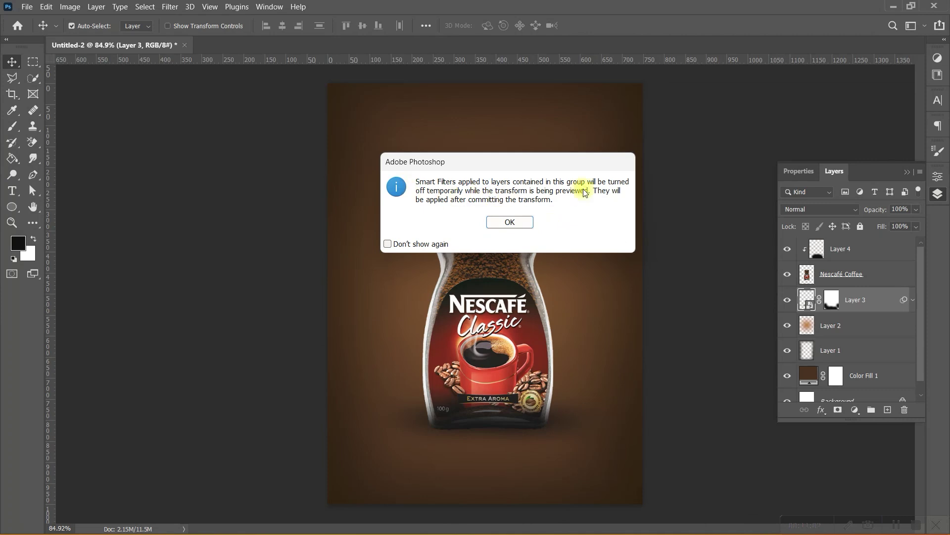
left_click(509, 224)
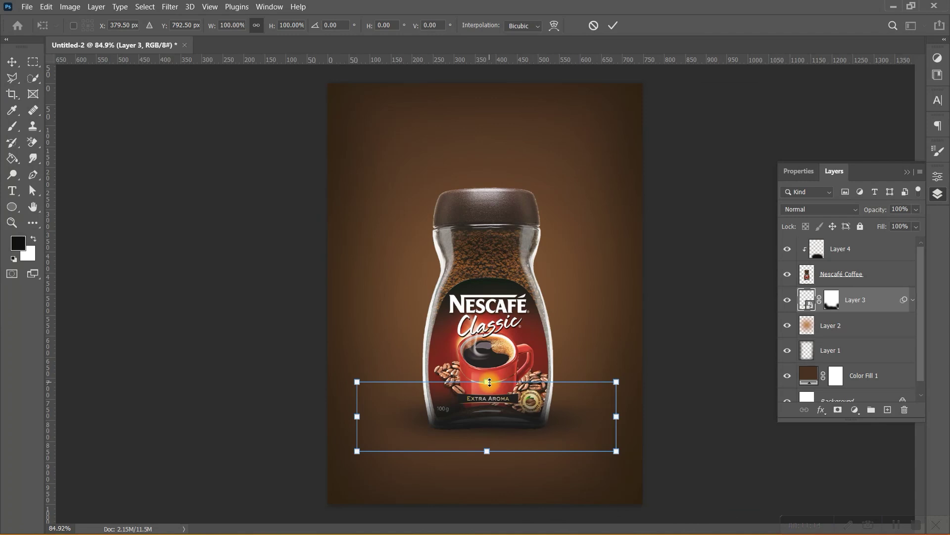
mouse_move(484, 382)
left_mouse_down()
mouse_move(487, 415)
mouse_move(503, 435)
left_mouse_up()
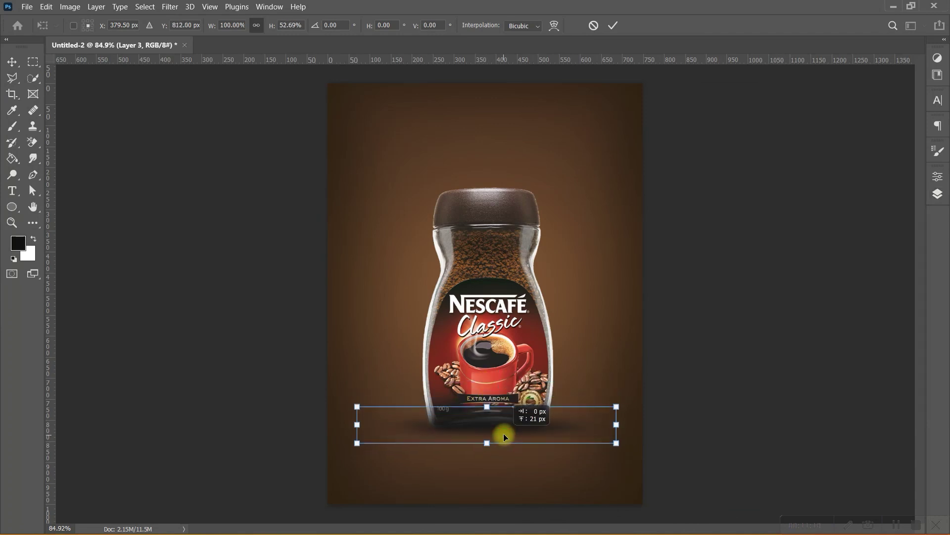
key("Return")
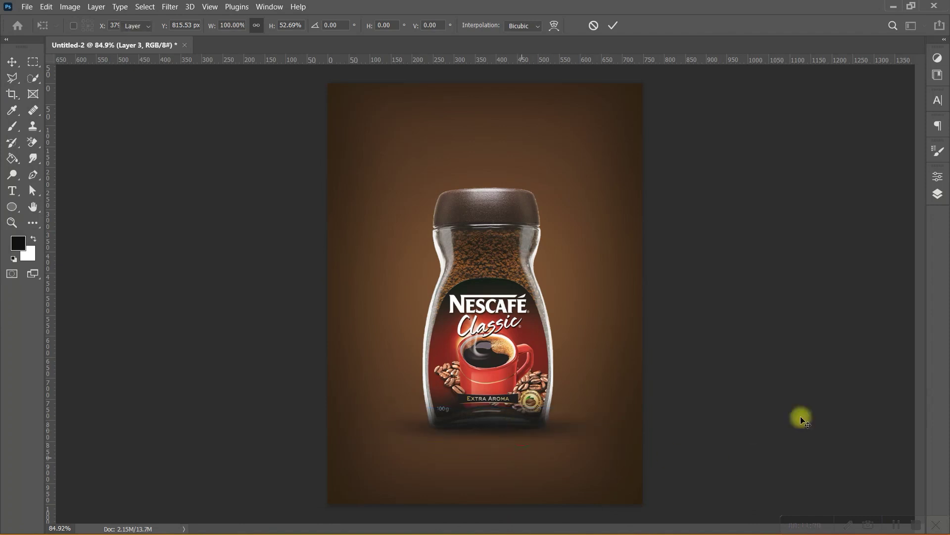
key("ctrl+minus")
key("ctrl+minus")
scroll(612, 393, "up", 3)
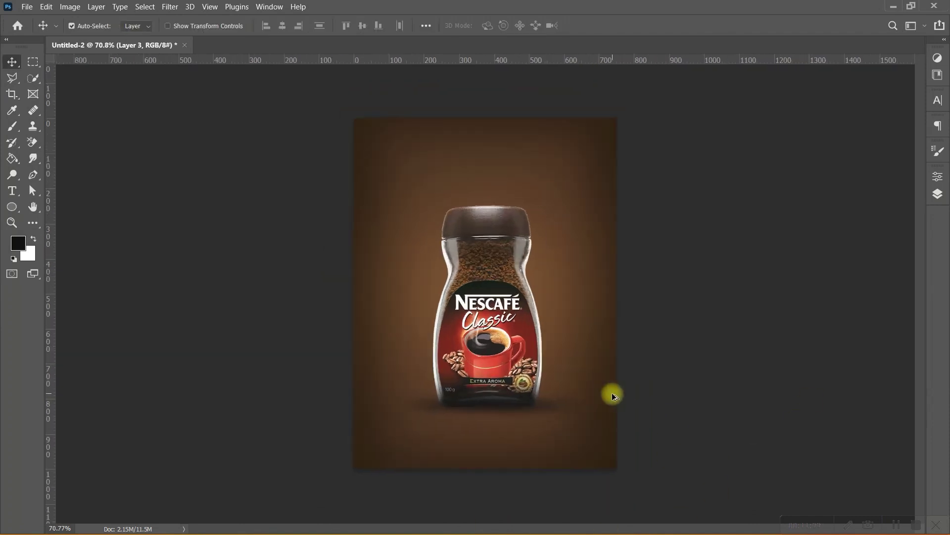
Place linked leaf,beans.png above Layer 4, scaled down at the jar's lower left.
left_click(937, 194)
left_click(859, 255)
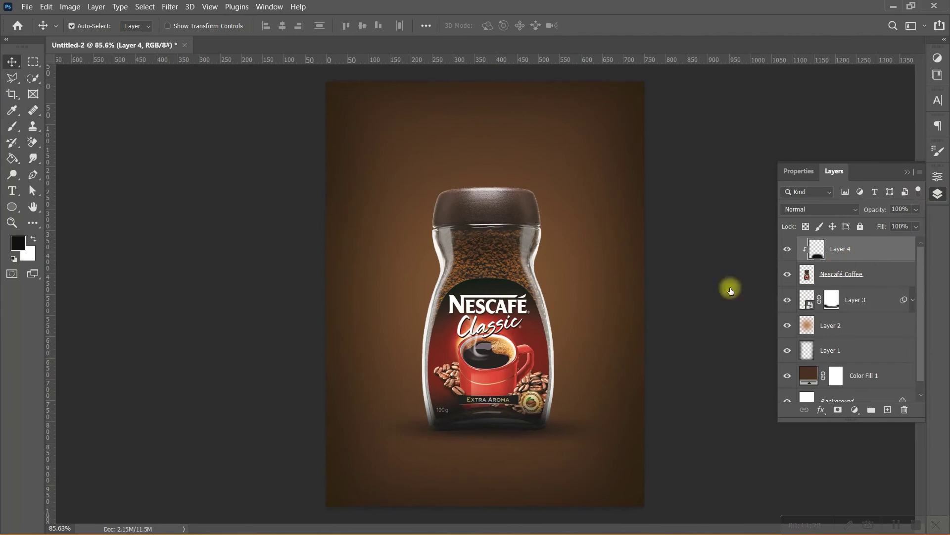
left_click(27, 7)
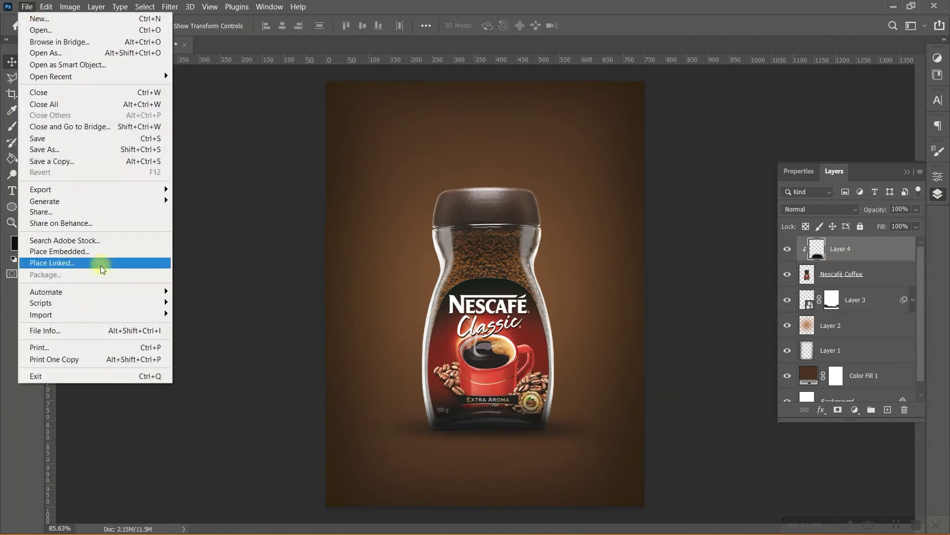
left_click(99, 267)
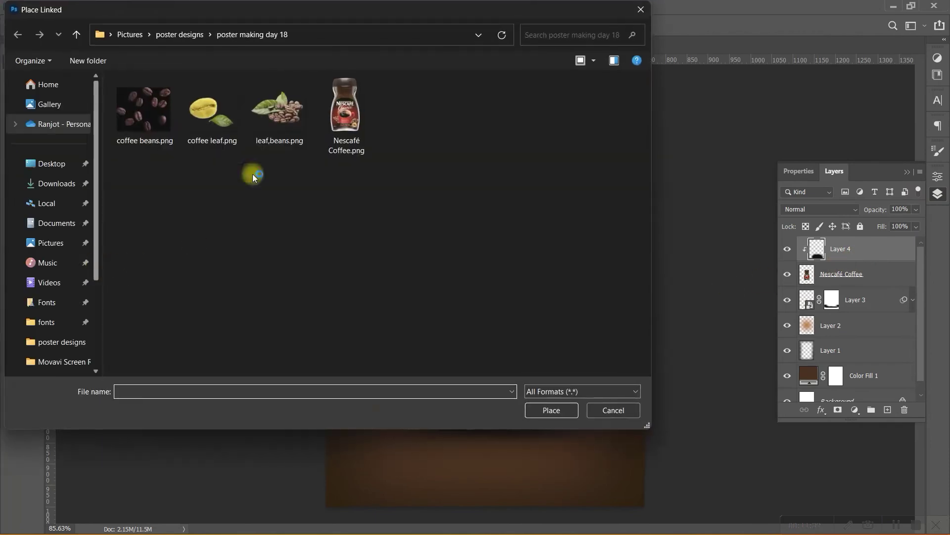
left_click(280, 119)
left_click(551, 411)
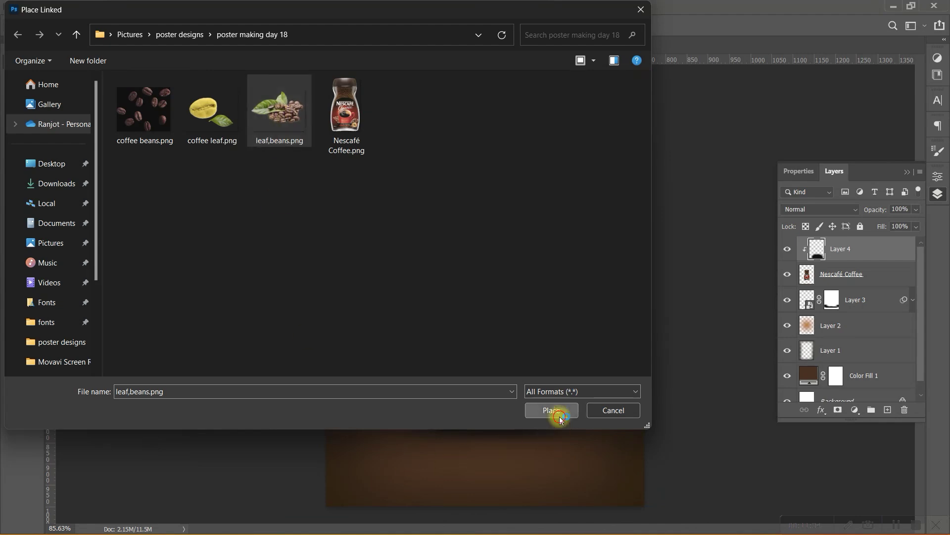
mouse_move(484, 167)
left_mouse_down()
mouse_move(485, 294)
mouse_move(465, 389)
mouse_move(456, 375)
left_mouse_up()
left_click_drag(487, 459, 472, 455)
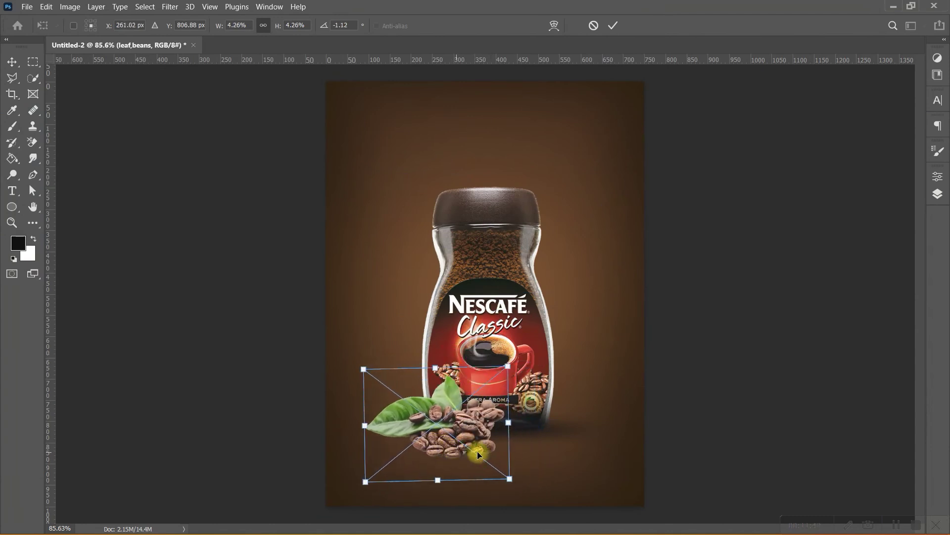
key("Return")
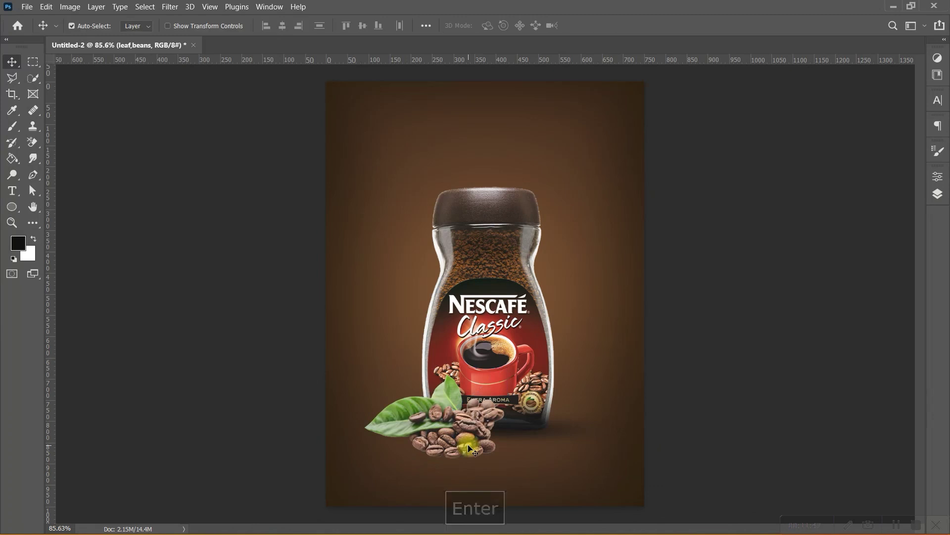
left_click(487, 474)
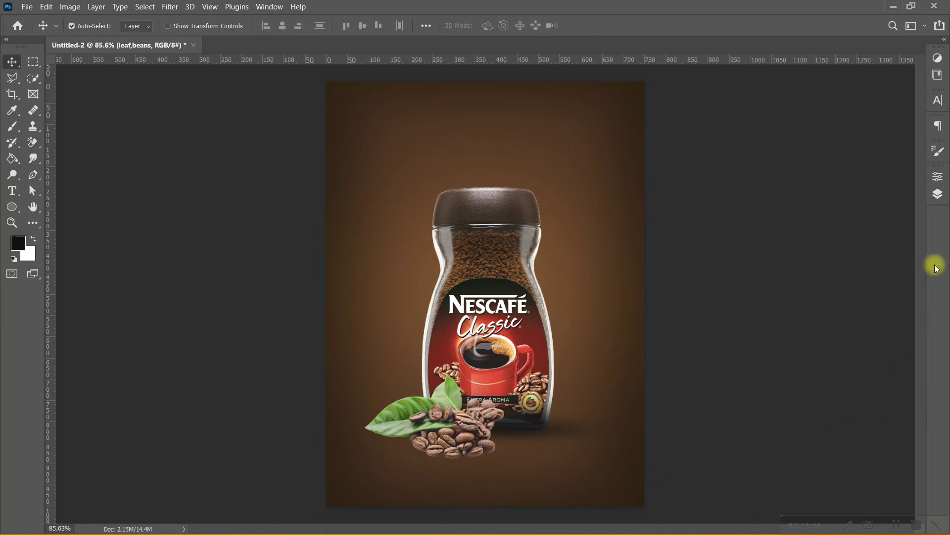
Check the leaf,beans layer's visibility and rasterize it.
left_click(938, 194)
left_click(792, 248)
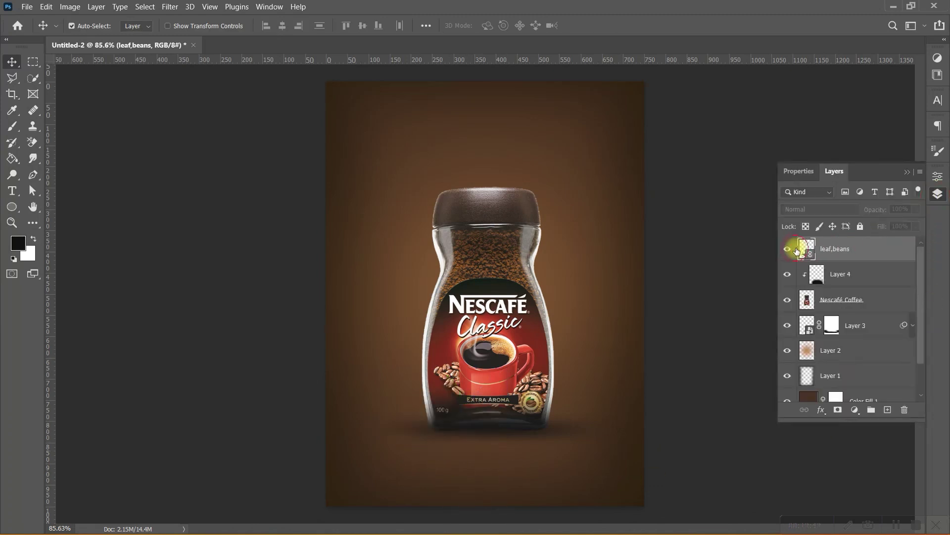
left_click(789, 252)
left_click(788, 252)
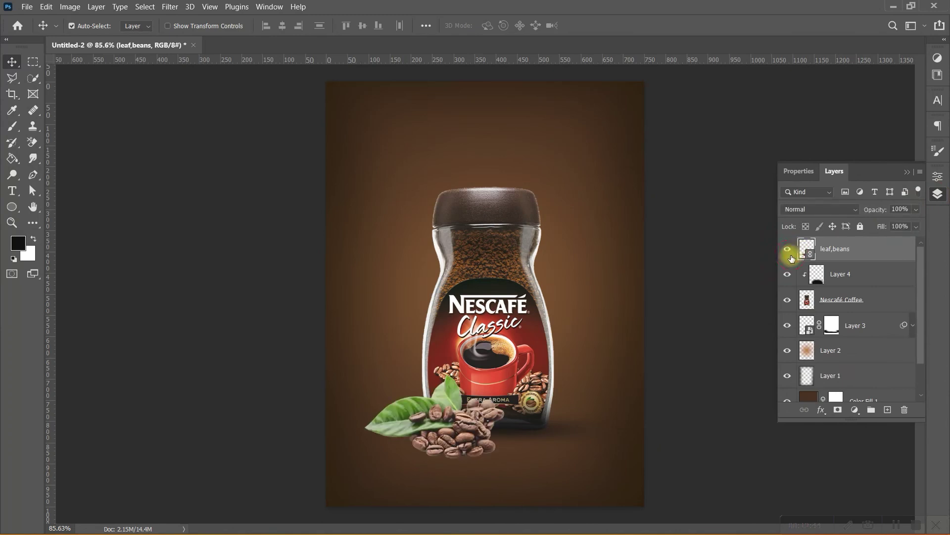
right_click(833, 263)
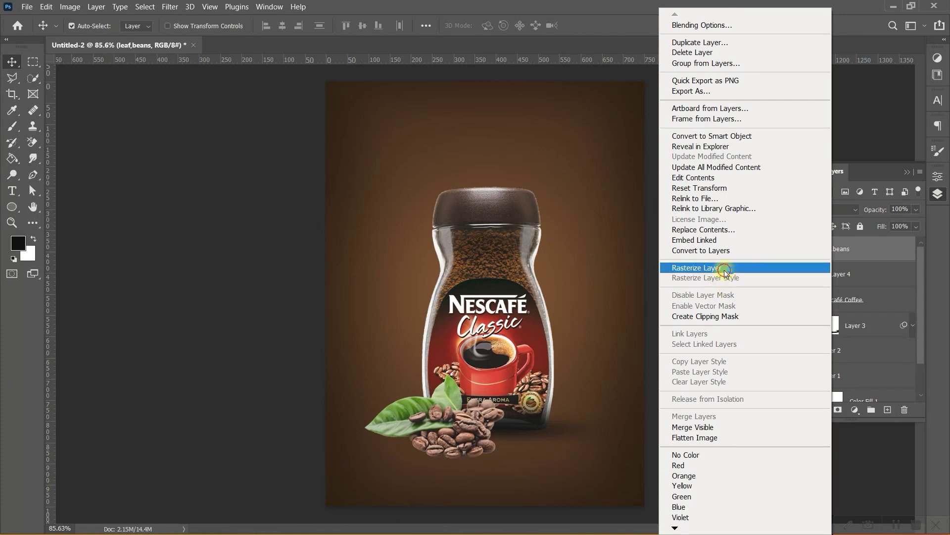
left_click(725, 270)
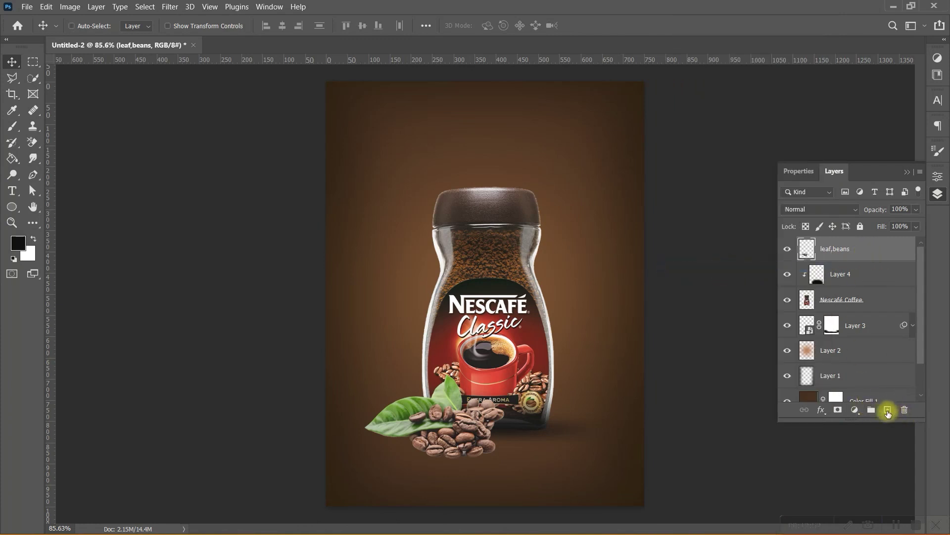
Add new Layer 5 and paint a soft black blob under the beans.
left_click(888, 410, "ctrl")
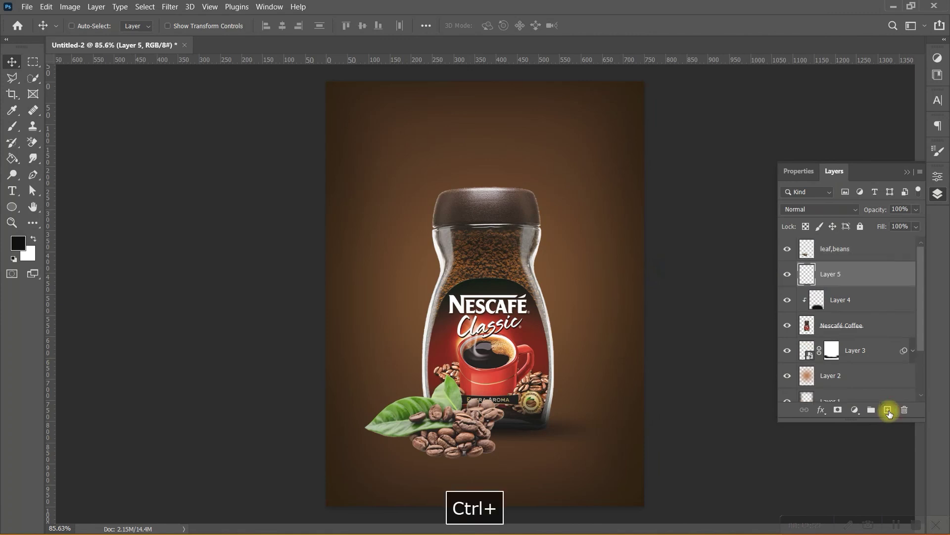
left_click(787, 275, "ctrl")
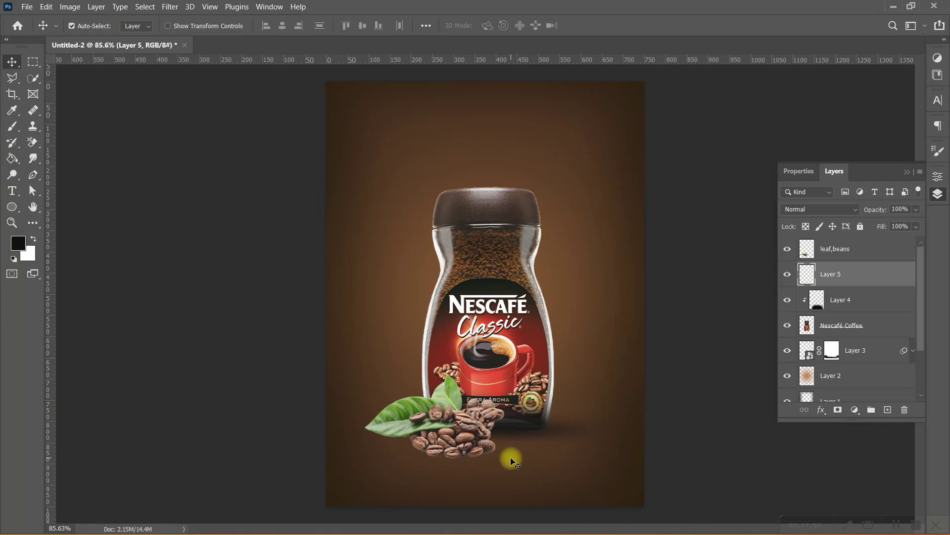
key("b")
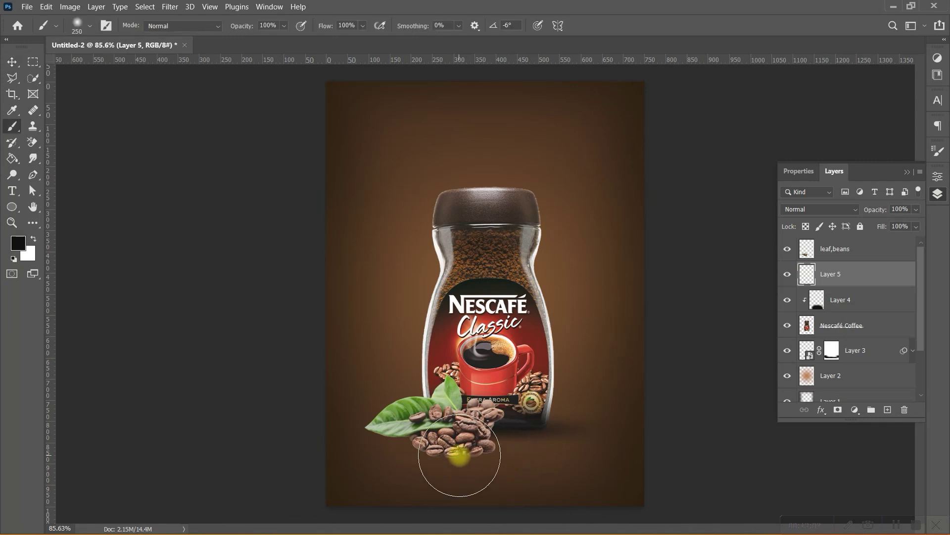
left_click(460, 456)
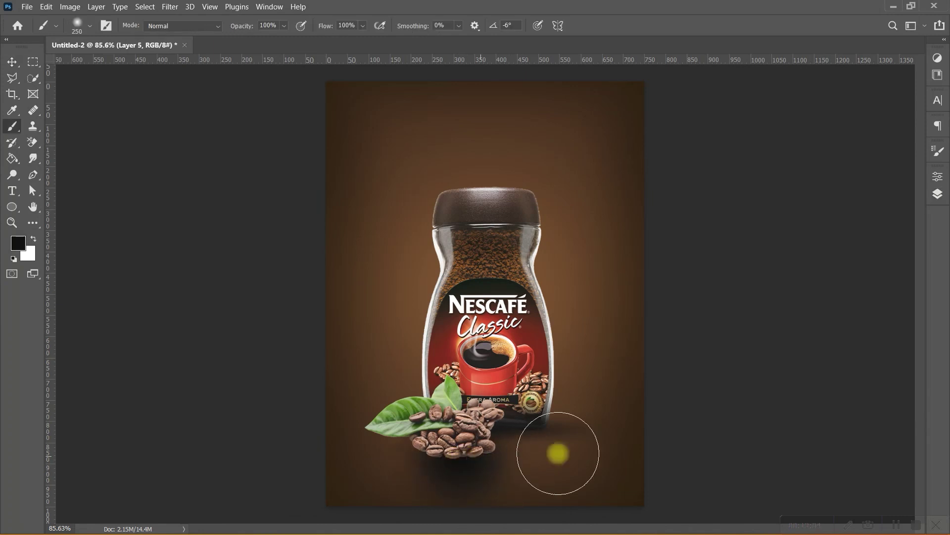
Squash the black blob vertically into a flat shadow and shrink the brush.
key("ctrl+t")
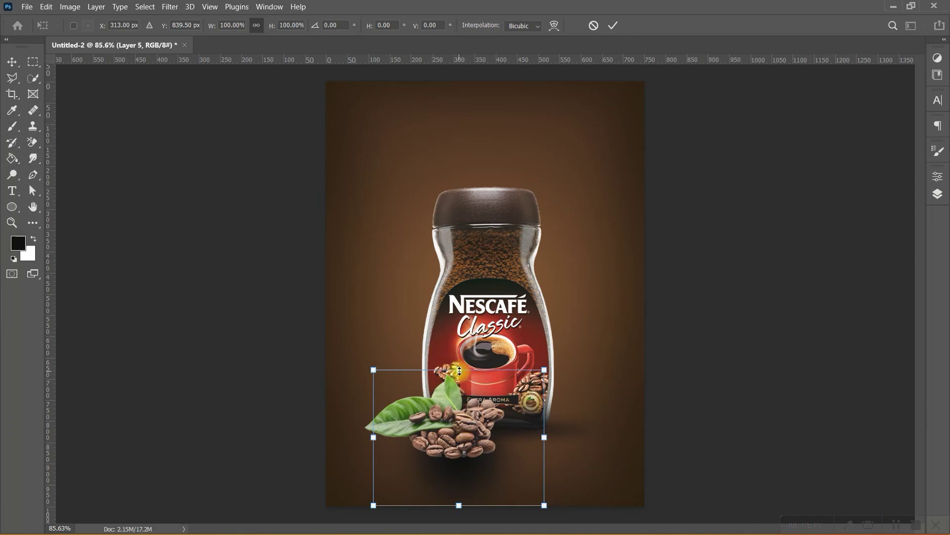
mouse_move(458, 370)
left_mouse_down()
mouse_move(459, 465)
mouse_move(469, 456)
left_mouse_up()
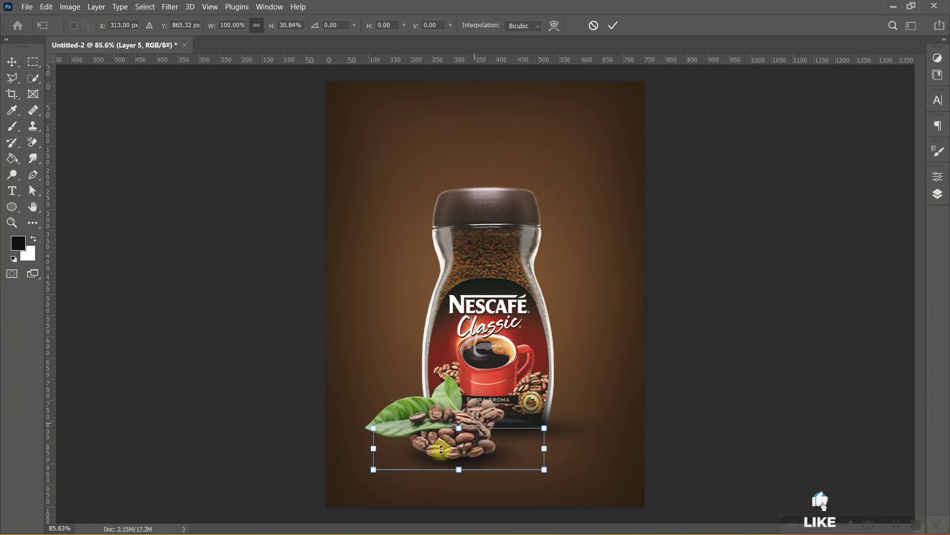
key("Return")
key("b")
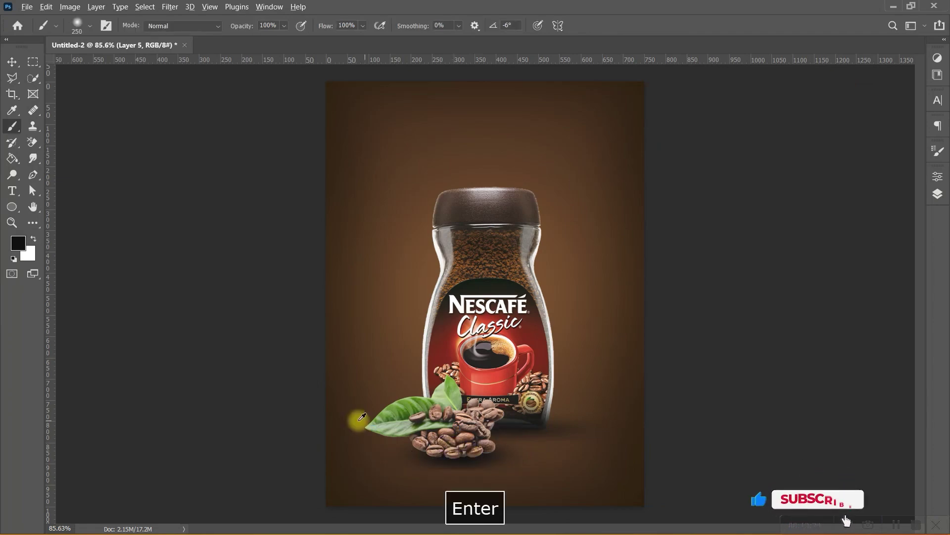
scroll(455, 411, "up", 5)
scroll(509, 400, "up", 1)
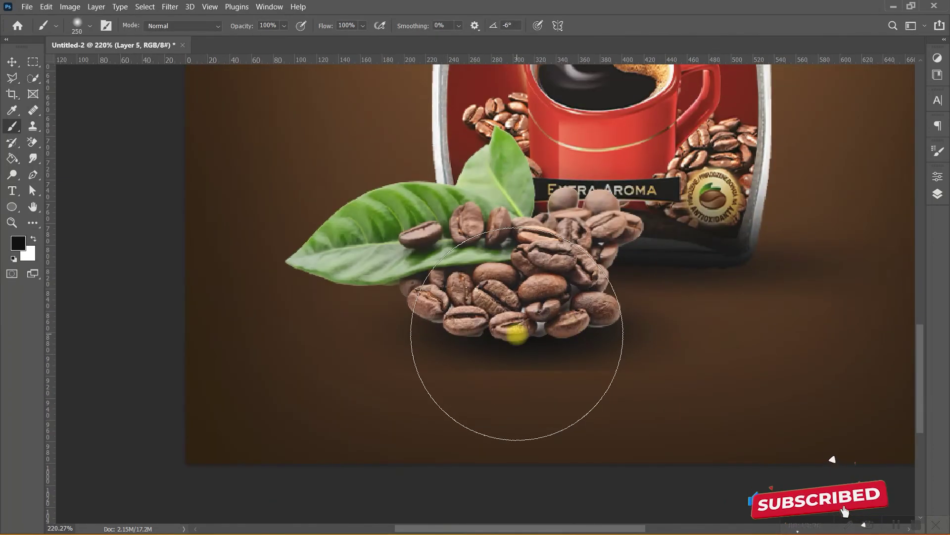
key("bracketleft")
key("bracketleft")
key("bracketleft")
key("bracketleft")
key("bracketleft")
key("bracketleft")
key("bracketleft")
key("bracketleft")
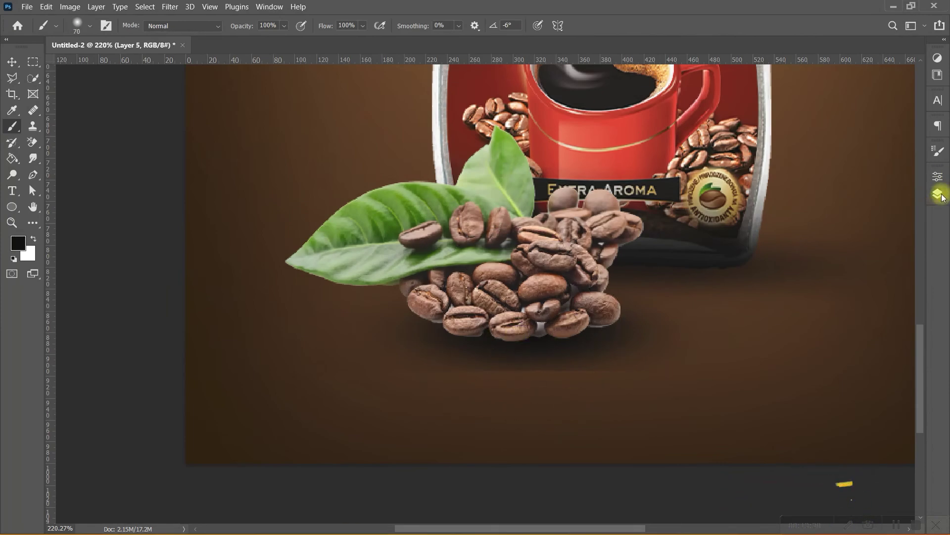
left_click(937, 193)
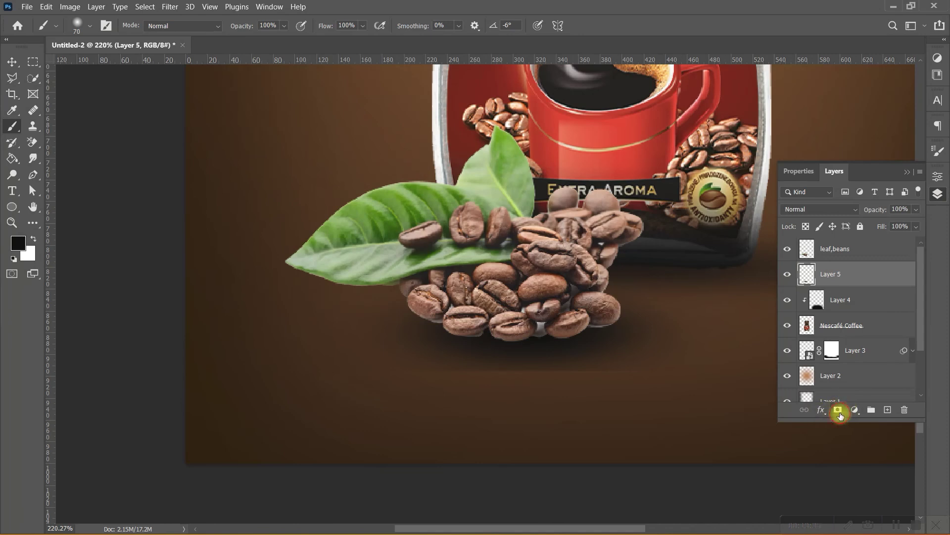
Mask Layer 5 and brush across the mask to soften the bean shadow, then select leaf,beans.
left_click(840, 411)
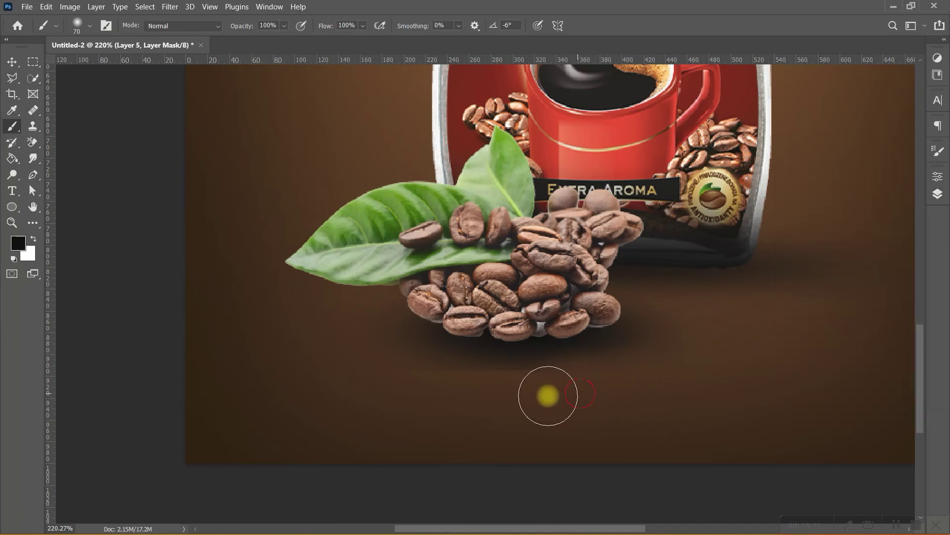
left_click_drag(492, 392, 420, 392)
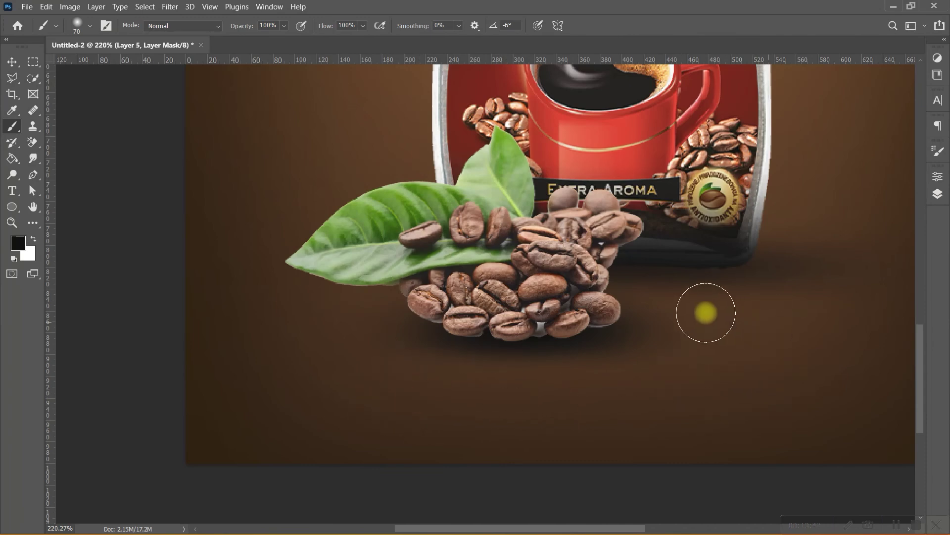
scroll(495, 354, "up", 3)
scroll(494, 357, "down", 2)
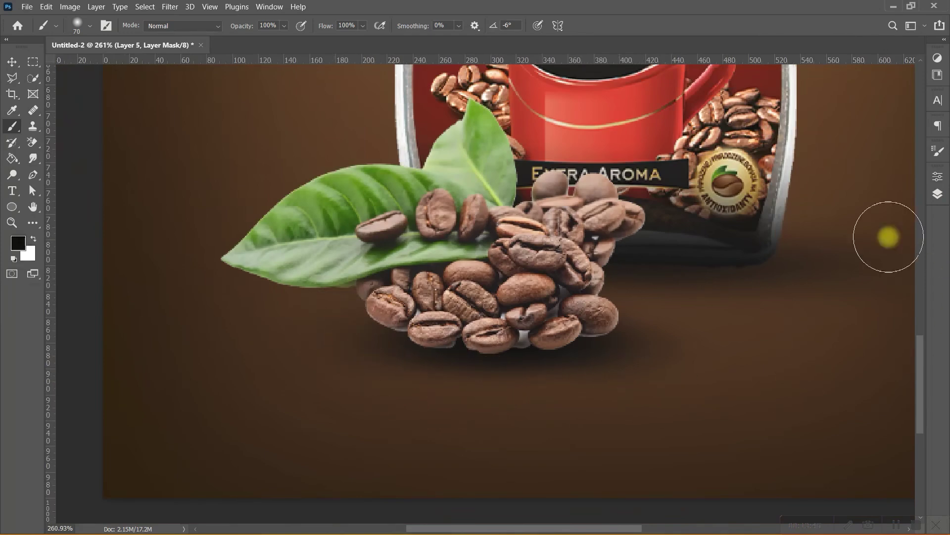
left_click(938, 194)
left_click(797, 253)
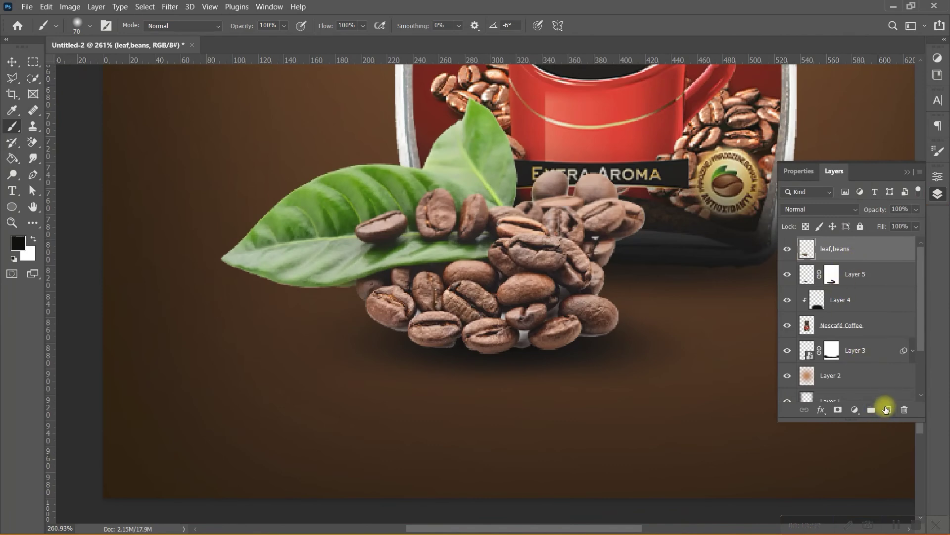
Add Layer 6 above leaf,beans and clip it to that layer.
left_click(887, 410)
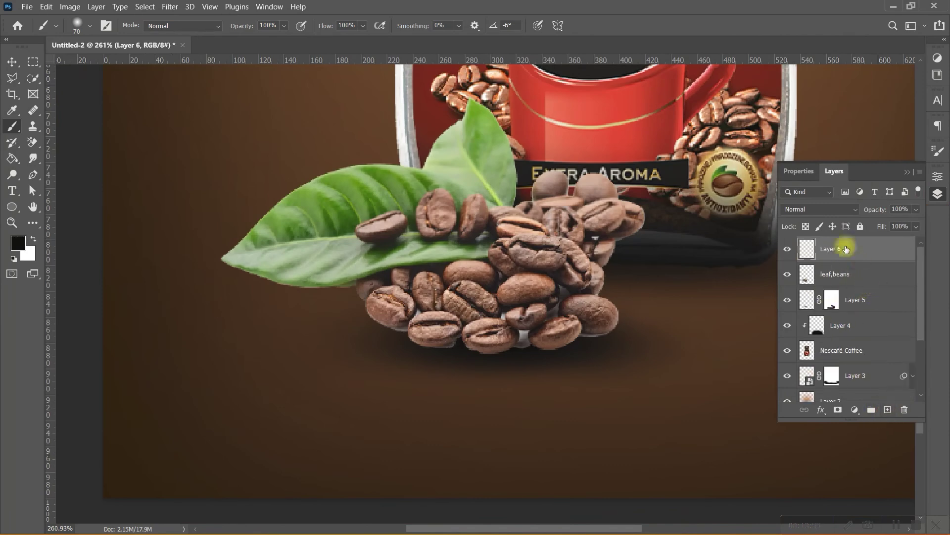
right_click(829, 260)
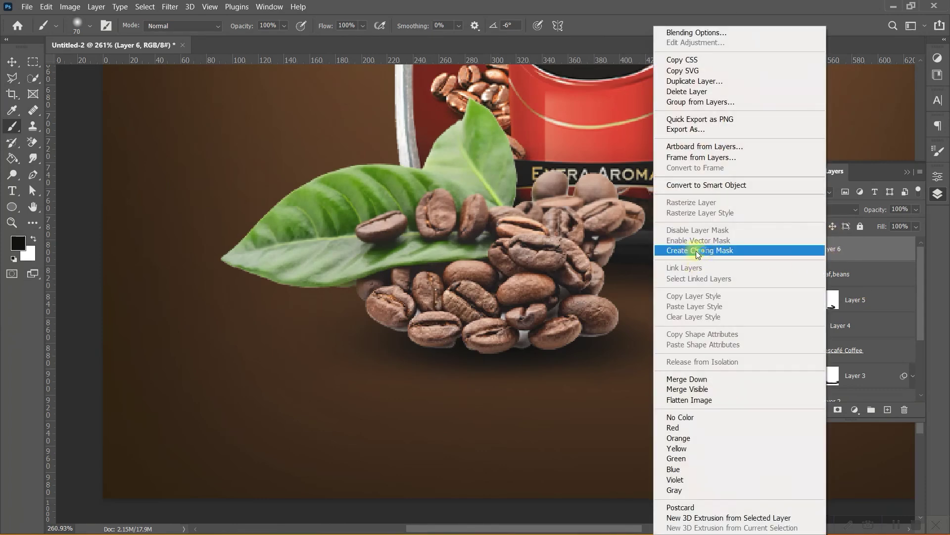
left_click(705, 252)
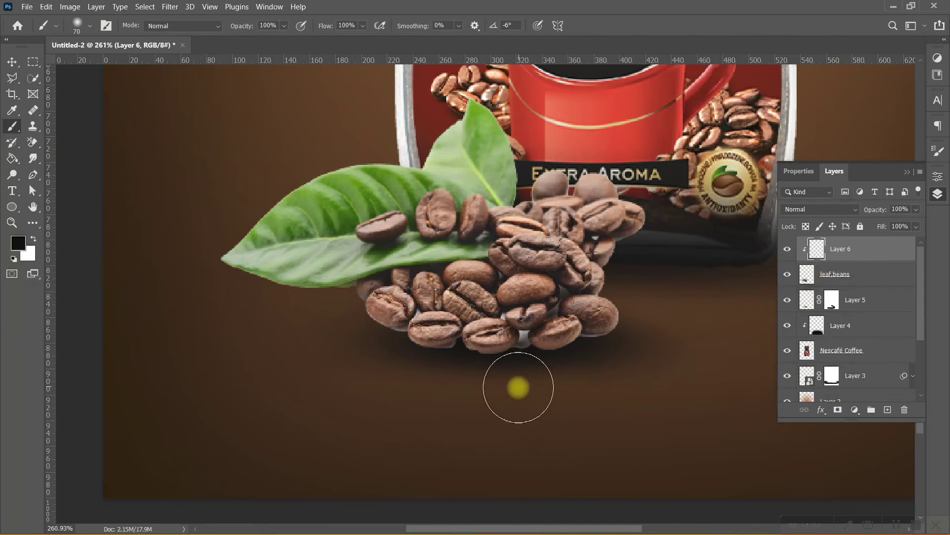
left_click(519, 387)
left_click(393, 375)
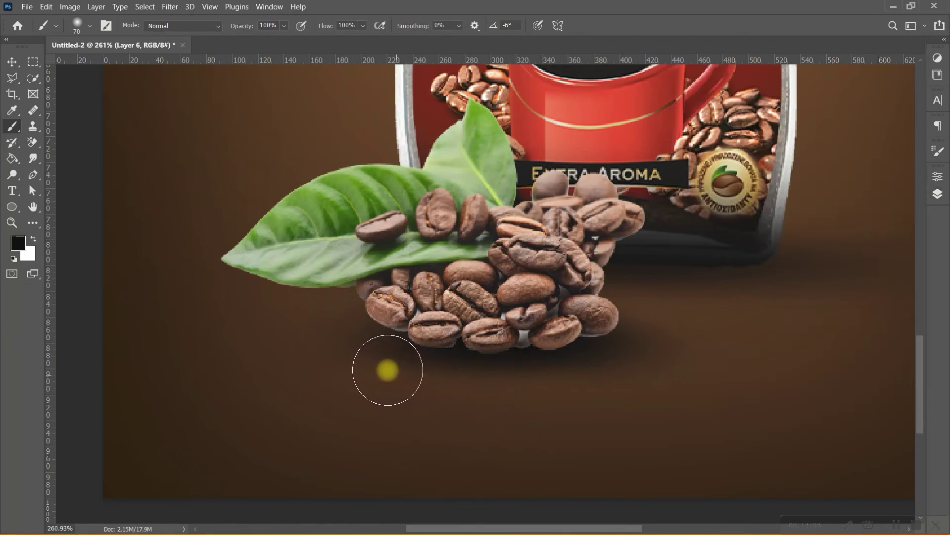
Brush soft dark shading across the bottom of the beans on Layer 6.
left_click(561, 379)
mouse_move(576, 377)
left_mouse_down()
mouse_move(671, 302)
mouse_move(613, 373)
mouse_move(456, 392)
mouse_move(409, 381)
left_mouse_up()
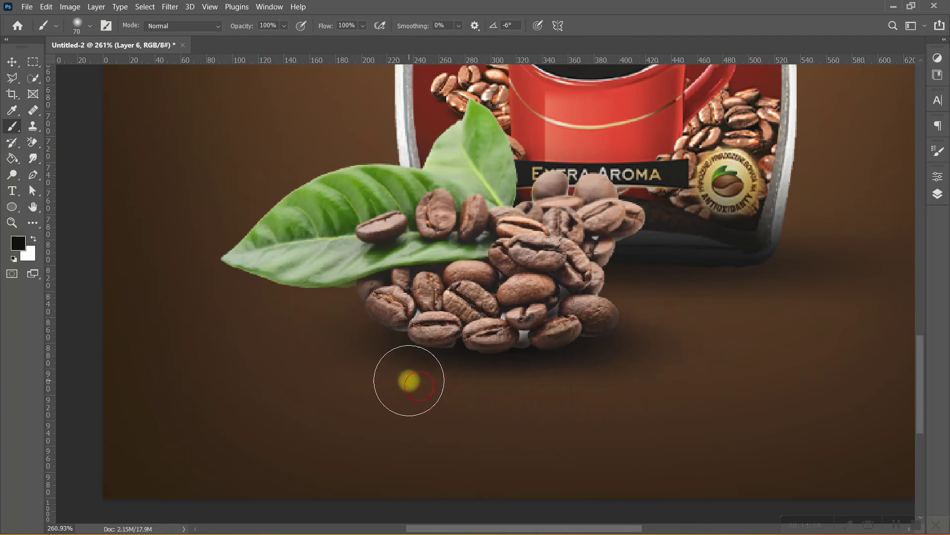
scroll(409, 381, "down", 2)
scroll(316, 346, "left", 3)
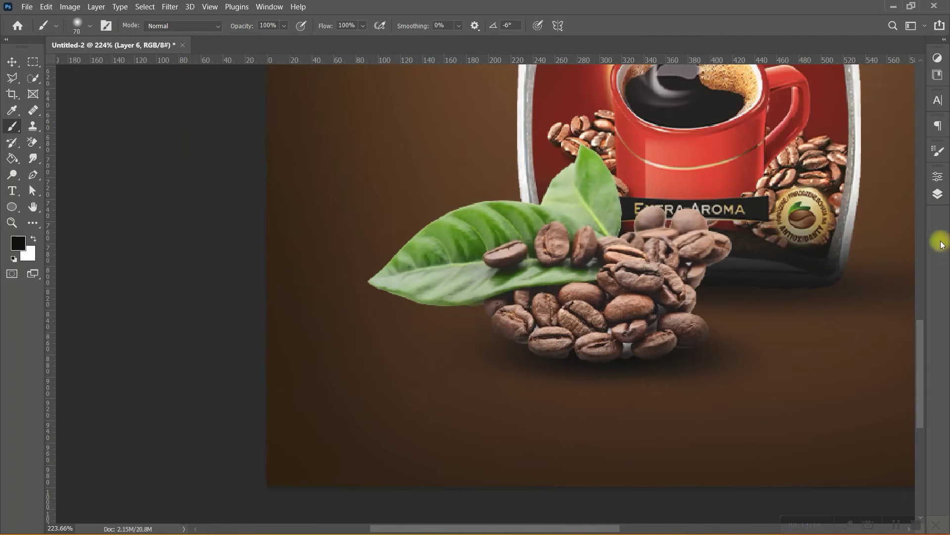
left_click(939, 197)
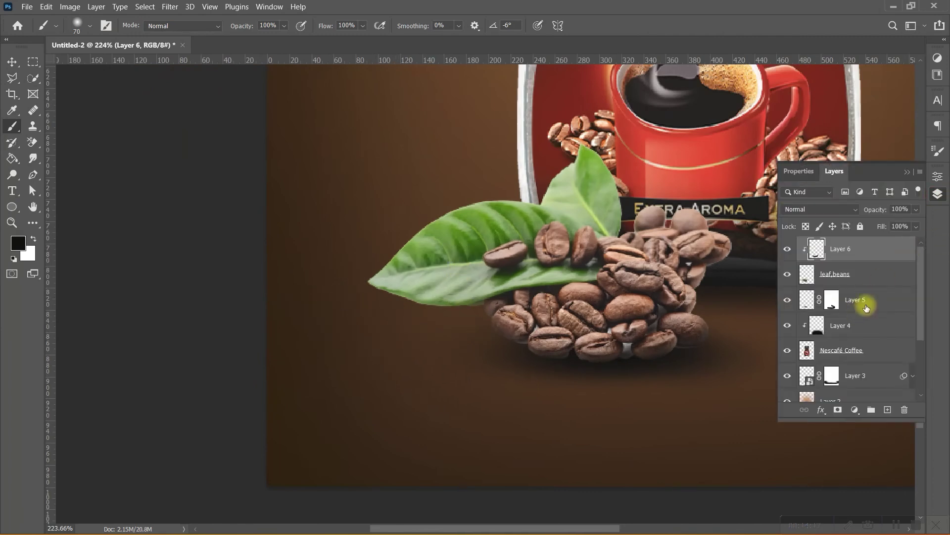
Check the Layer 5 shadow, add Layer 7, and paint a dark blob under the leaf tip.
left_click(866, 301)
left_click(786, 299)
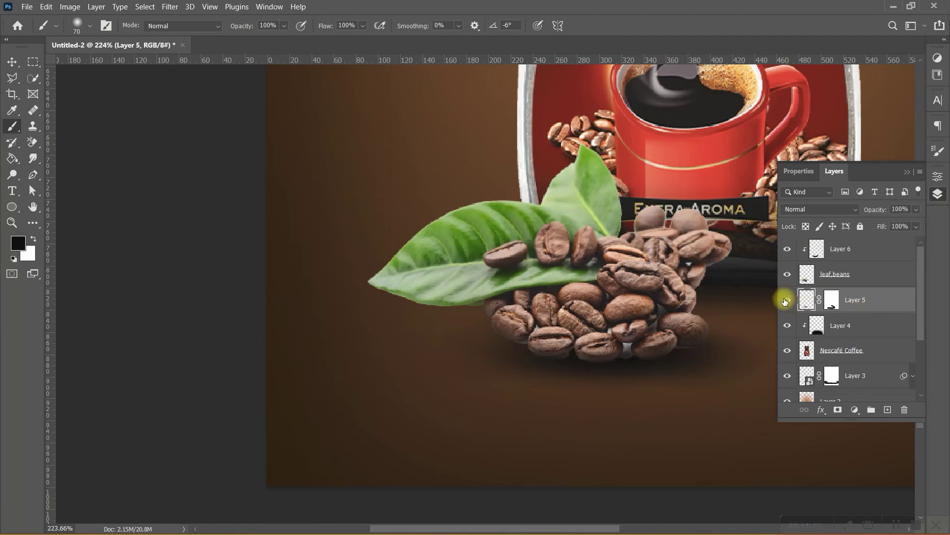
left_click(886, 411)
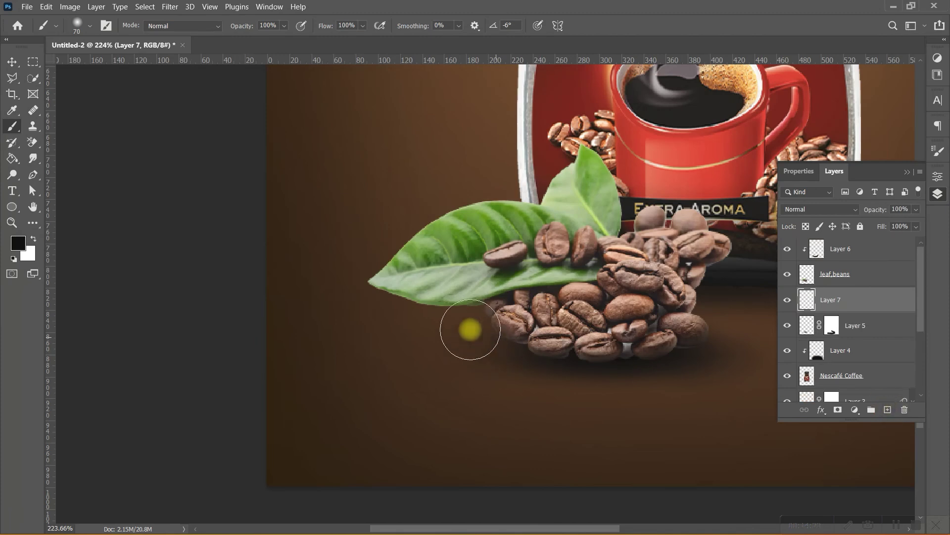
left_click(429, 329)
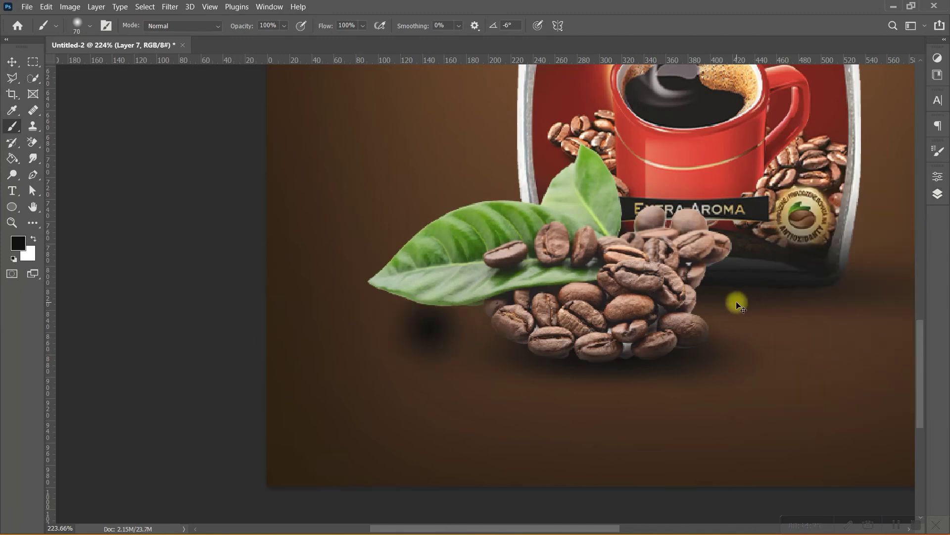
Scale the blob into a flat, wide shadow under the leaf.
key("ctrl+t")
mouse_move(425, 268)
left_mouse_down()
mouse_move(429, 356)
mouse_move(444, 310)
mouse_move(575, 313)
left_mouse_up()
left_click_drag(472, 312, 453, 313)
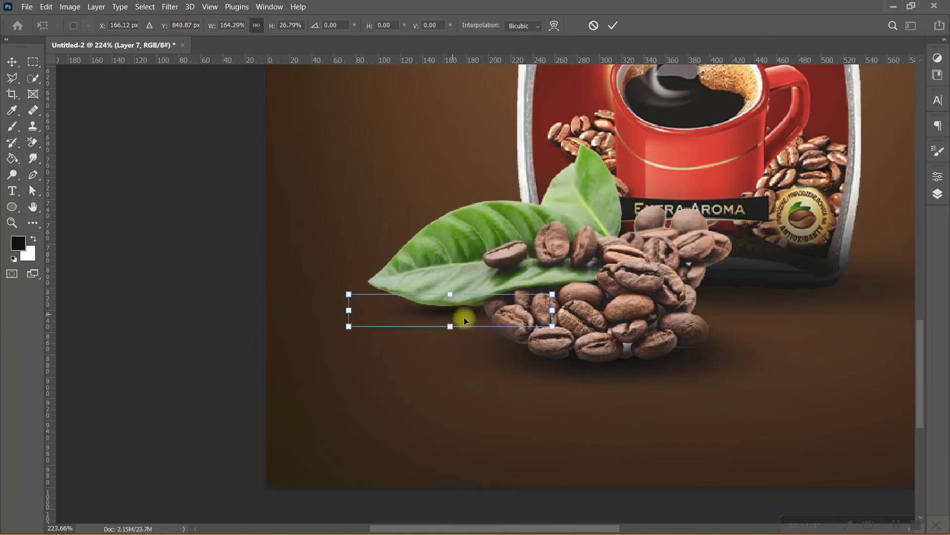
left_click_drag(552, 310, 572, 310)
left_click_drag(467, 316, 470, 317)
left_click_drag(350, 310, 340, 311)
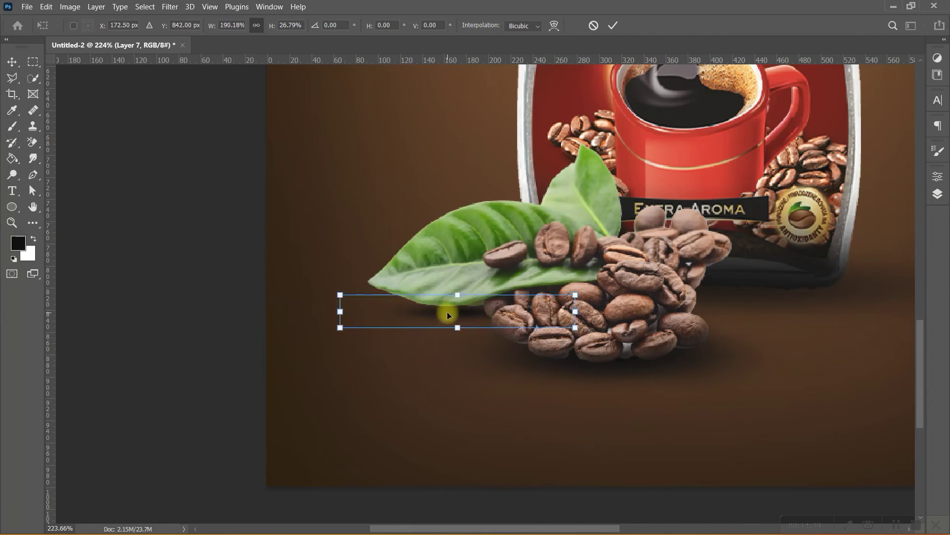
Warp the leaf shadow so its edges curve along the leaf.
right_click(465, 308)
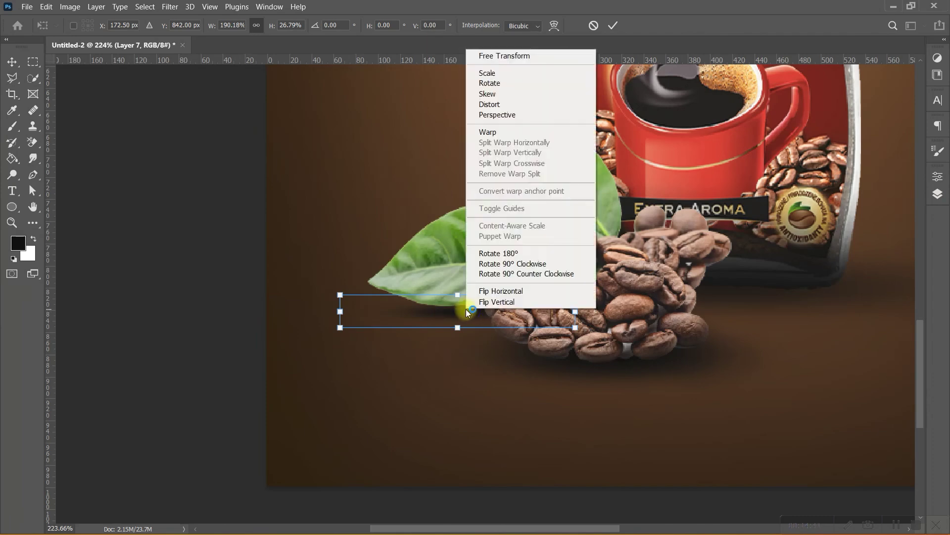
left_click(501, 132)
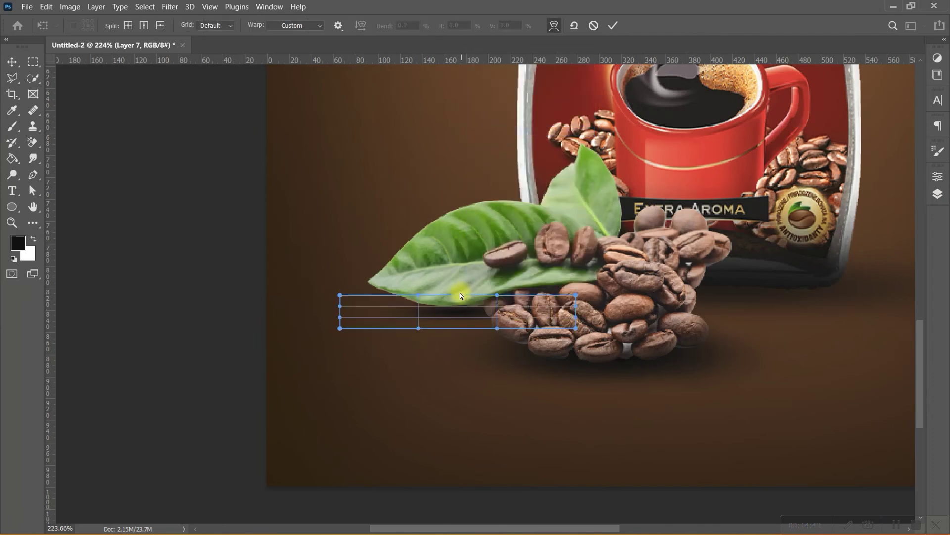
left_click_drag(437, 296, 337, 294)
left_click_drag(403, 328, 416, 333)
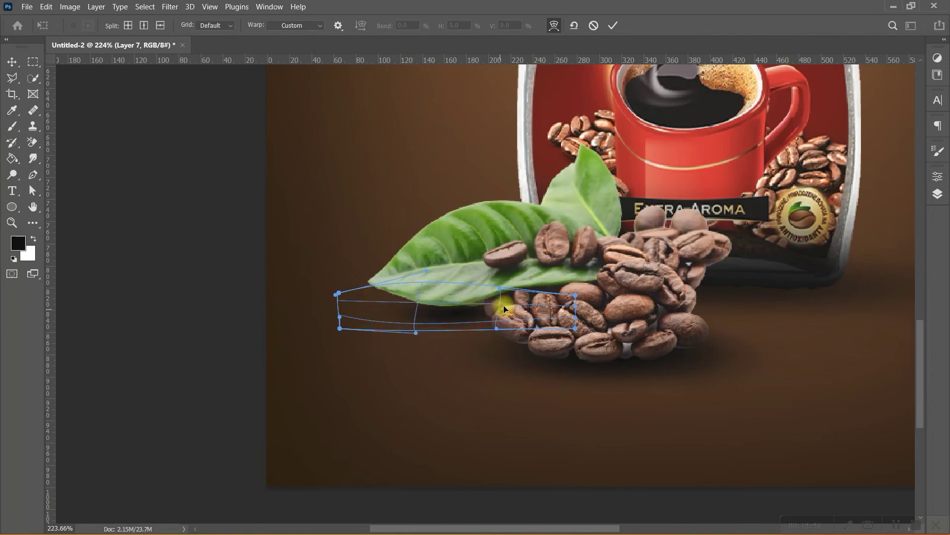
mouse_move(339, 316)
left_mouse_down()
mouse_move(322, 312)
mouse_move(291, 271)
left_mouse_up()
mouse_move(339, 309)
left_mouse_down()
mouse_move(320, 300)
mouse_move(422, 309)
left_mouse_up()
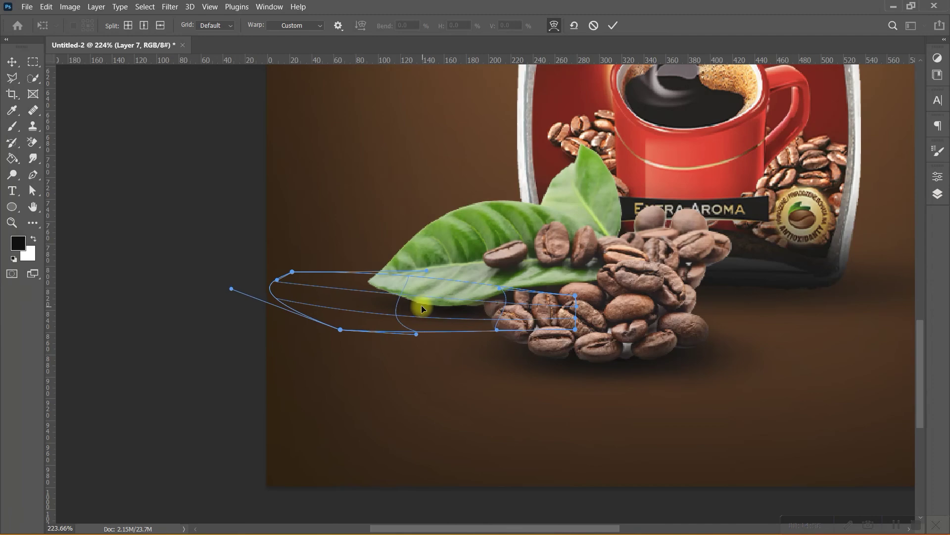
key("Return")
key("b")
Toggle Layer 7's visibility to compare the leaf shadow.
scroll(419, 307, "down", 2)
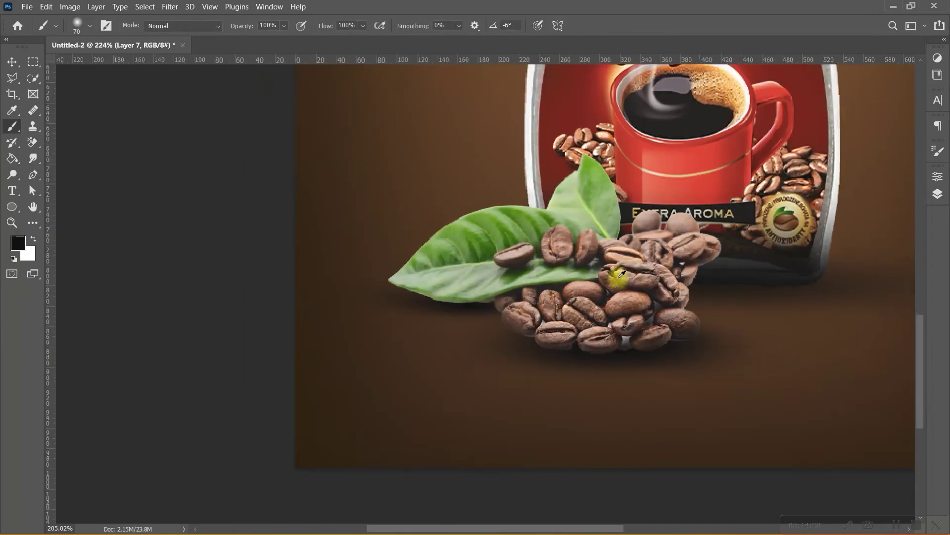
scroll(611, 251, "up", 1)
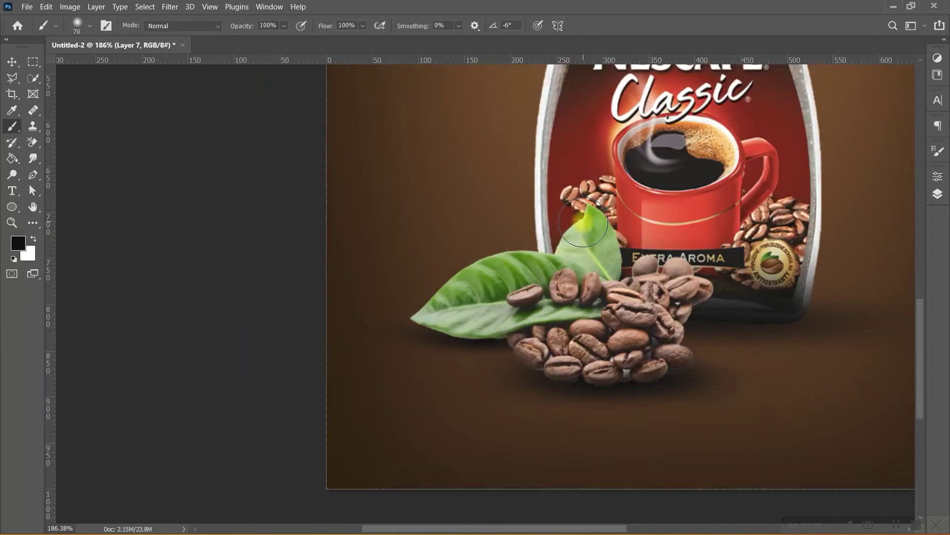
left_click(935, 194)
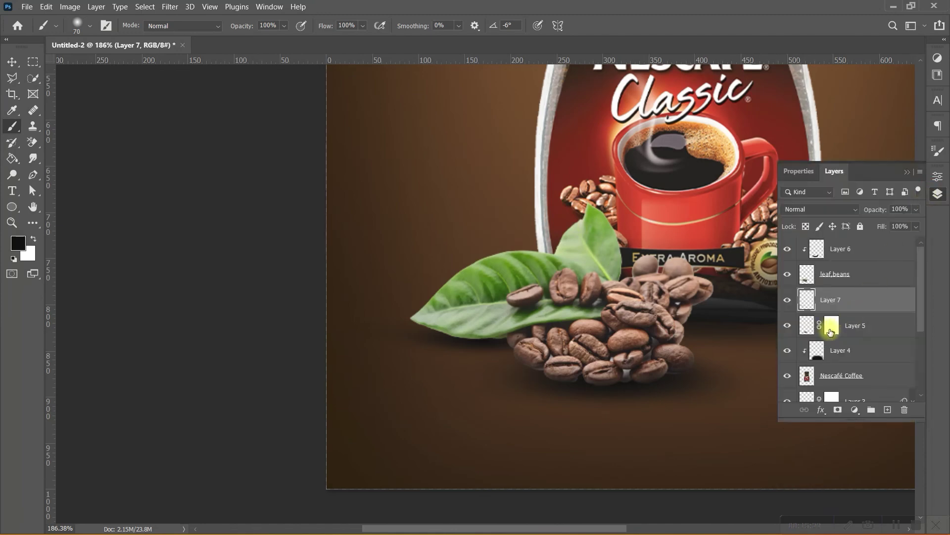
left_click(787, 300)
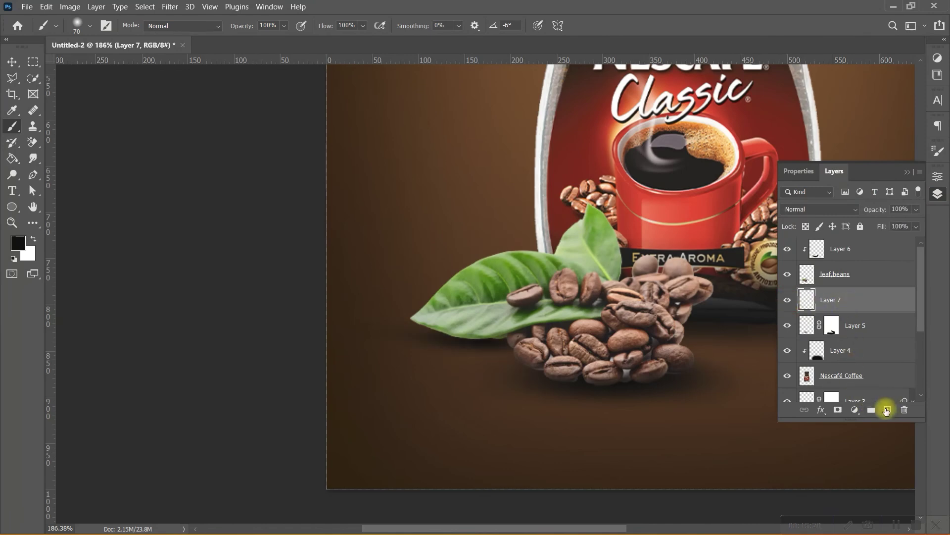
Add Layer 8 and squash, shrink and rotate its shape to follow the upper leaf.
left_click(887, 410)
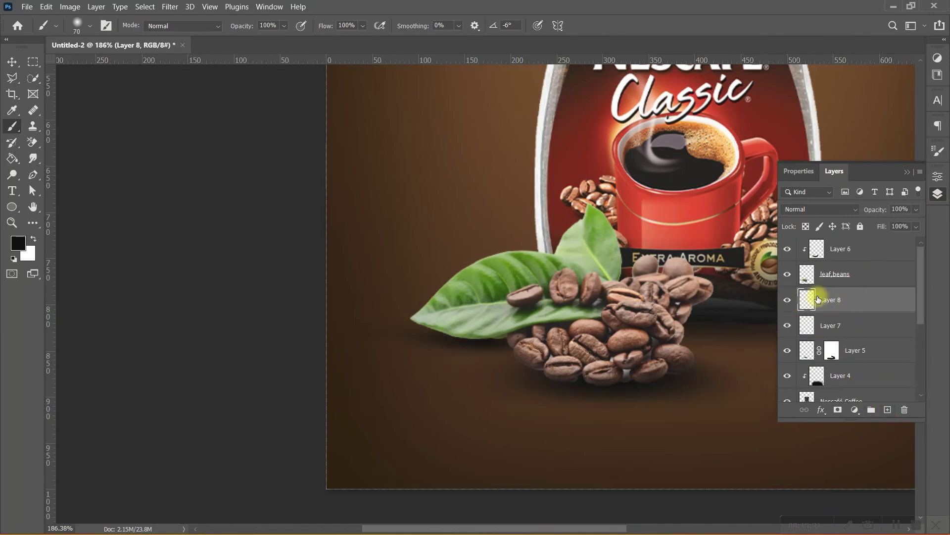
left_click(910, 172)
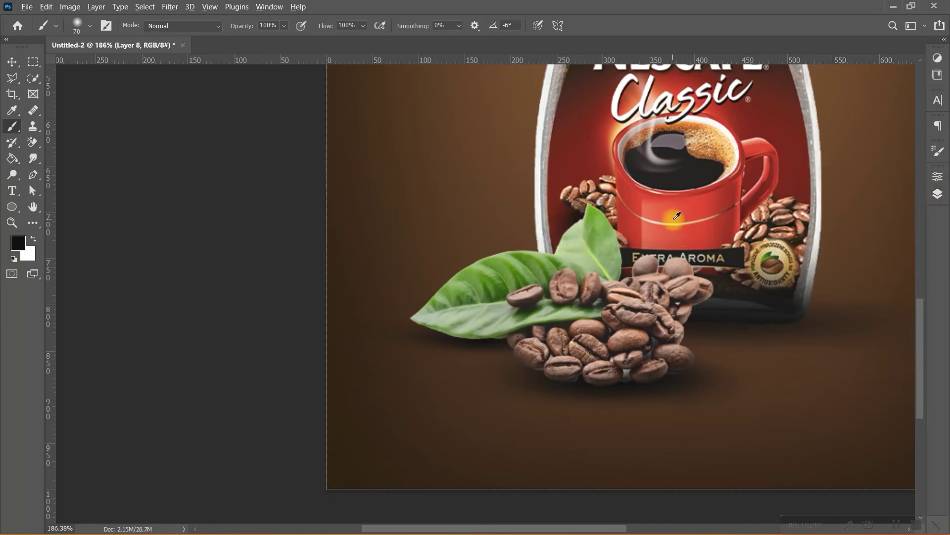
scroll(703, 245, "up", 4)
key("ctrl+t")
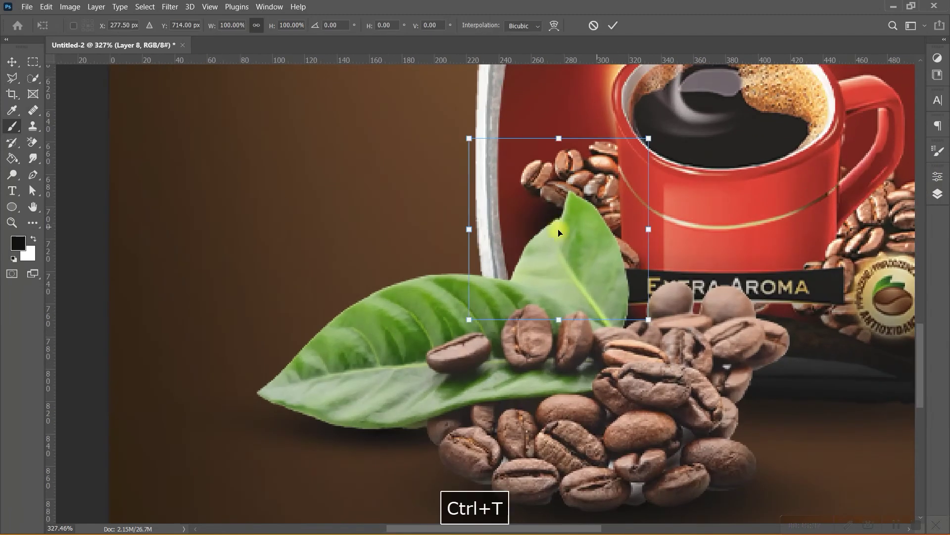
left_click_drag(559, 140, 560, 193)
mouse_move(648, 248)
left_mouse_down()
mouse_move(633, 248)
mouse_move(669, 218)
mouse_move(659, 197)
left_mouse_up()
left_click_drag(576, 264, 574, 257)
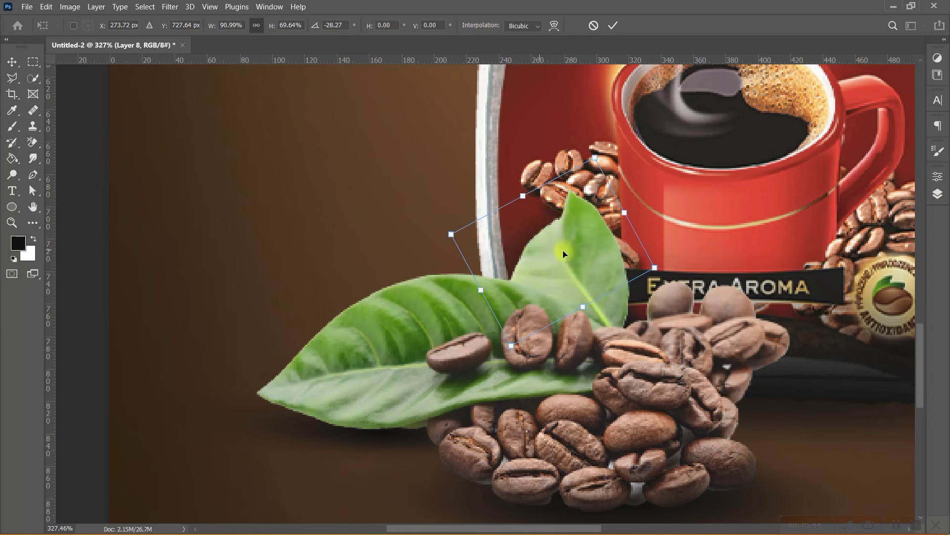
Warp the shape's right side to follow the leaf, then fit the poster in view.
right_click(545, 248)
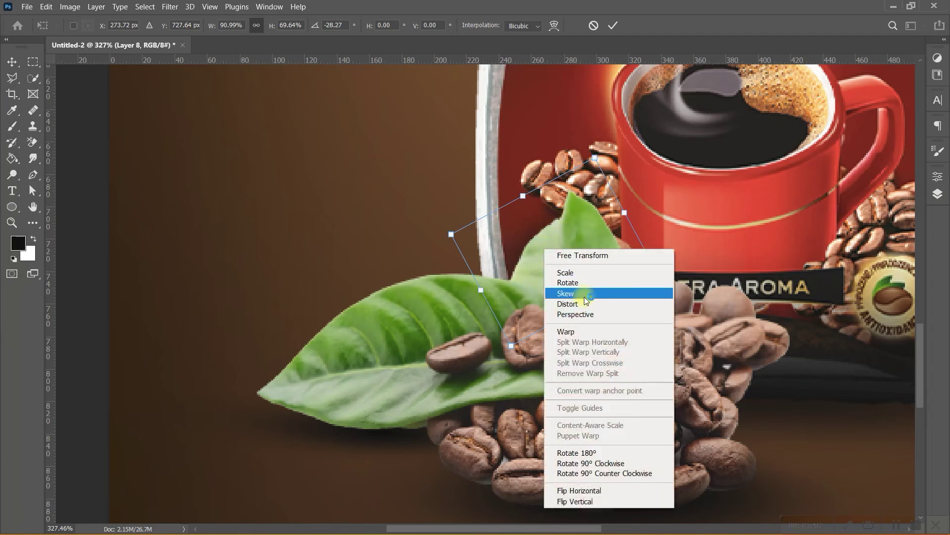
left_click(567, 331)
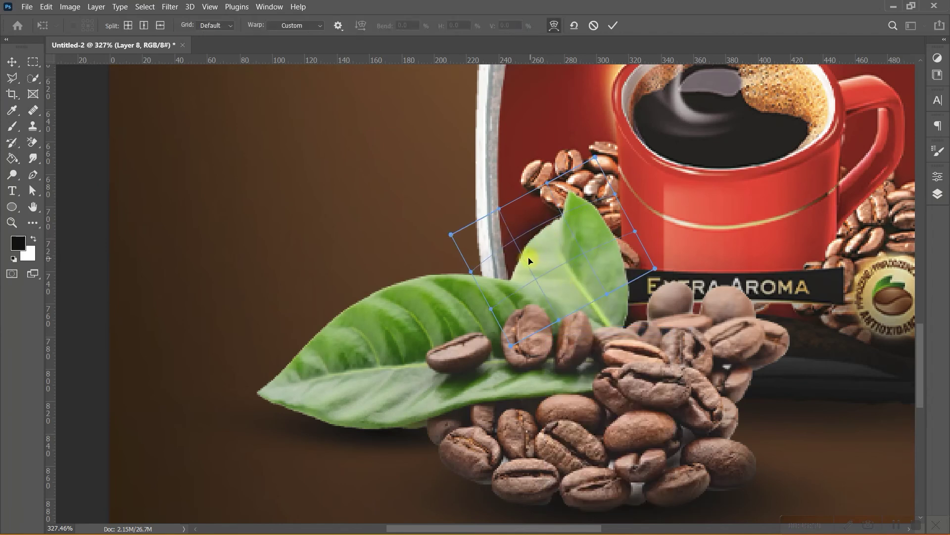
mouse_move(634, 248)
left_mouse_down()
mouse_move(613, 217)
mouse_move(610, 283)
left_mouse_up()
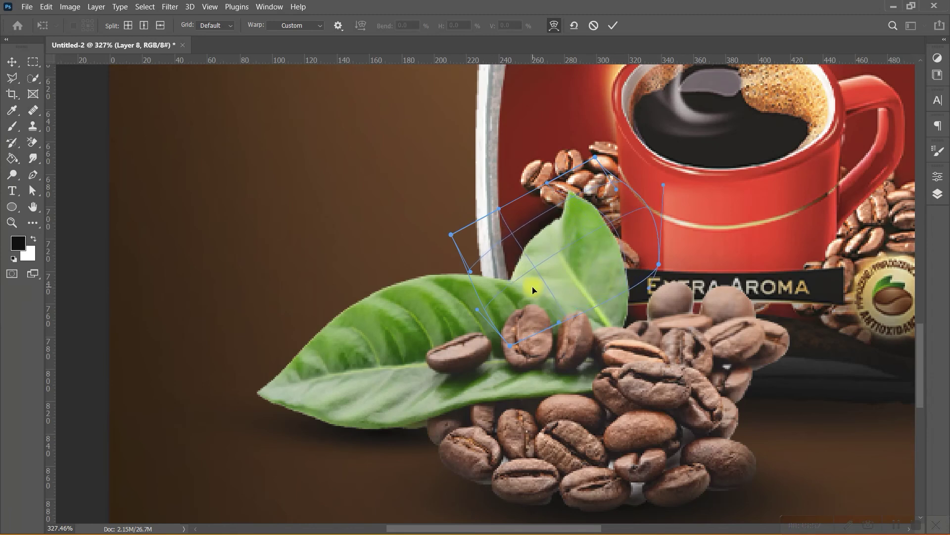
key("Return")
key("ctrl+0")
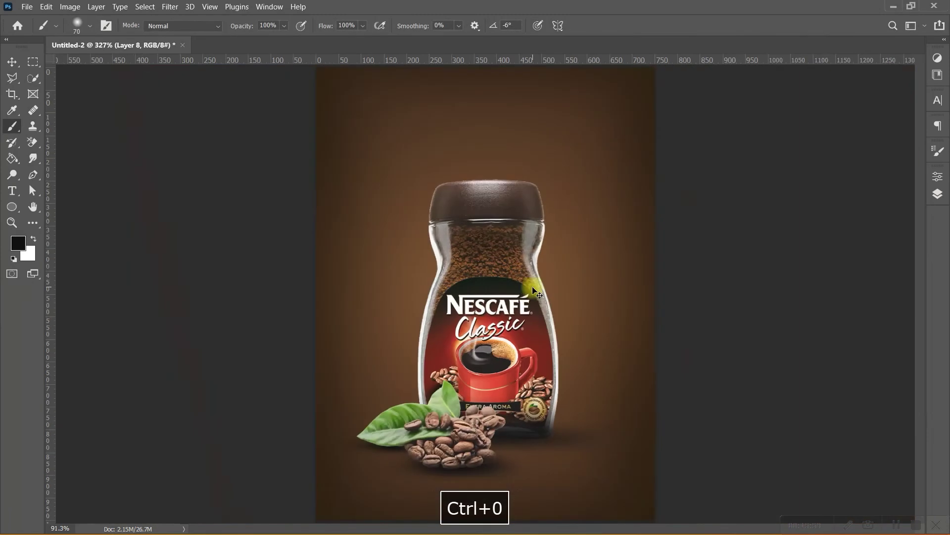
Select the range of shadow layers from Layer 6 down to Layer 3 together.
left_click(937, 196)
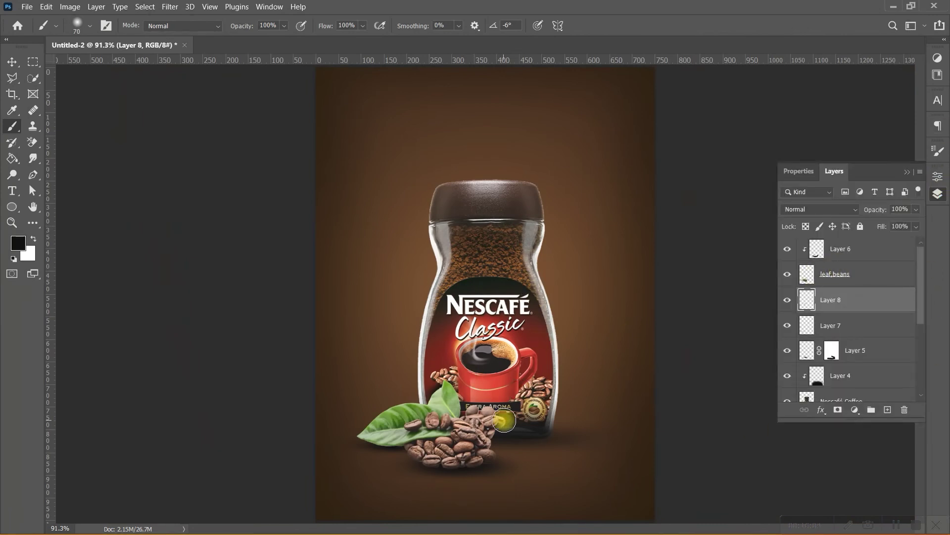
left_click(852, 257)
scroll(846, 297, "down", 2)
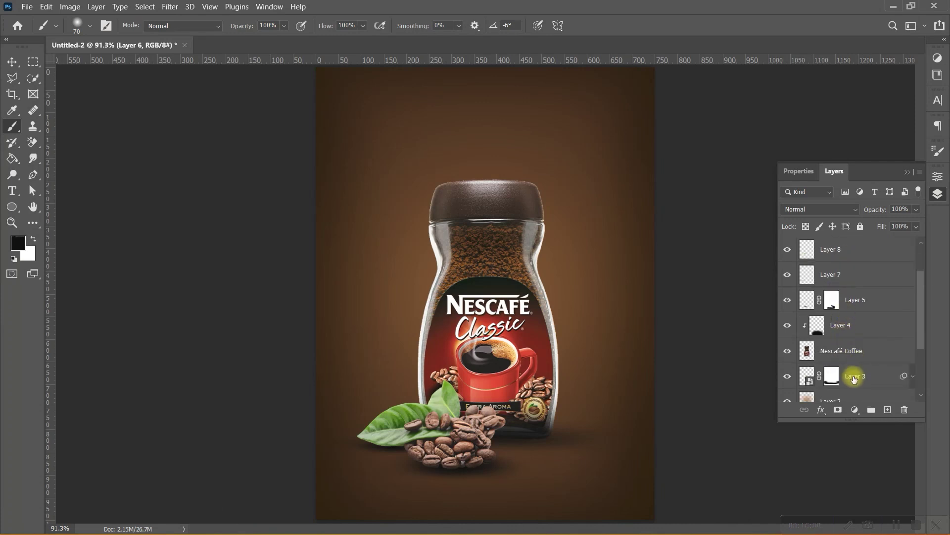
scroll(841, 297, "up", 1)
scroll(838, 236, "up", 1)
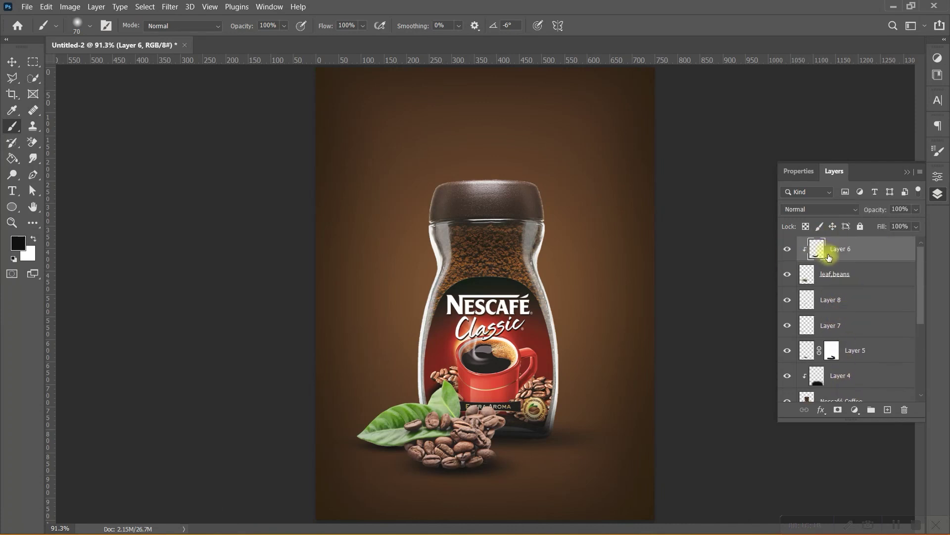
scroll(827, 255, "down", 1)
scroll(837, 346, "down", 2)
scroll(845, 346, "up", 1)
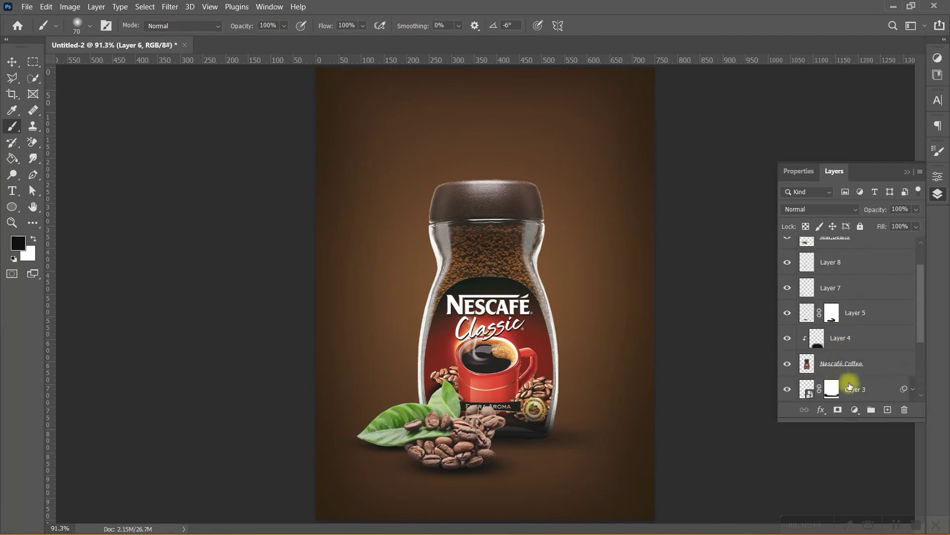
scroll(865, 378, "down", 2)
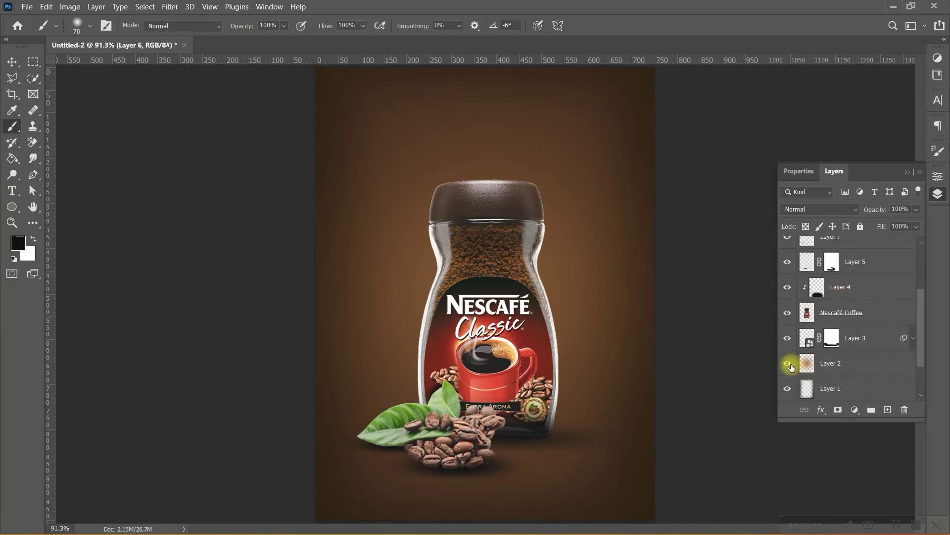
left_click(881, 345, "shift")
scroll(871, 346, "up", 3)
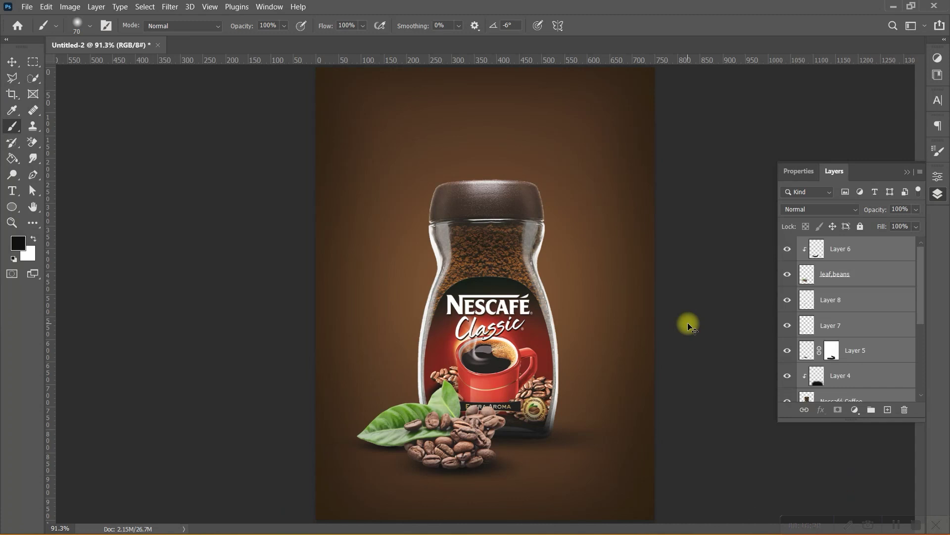
Group the jar, shadow, leaf and bean layers into Group 1 and turn off View > Snap.
key("ctrl+g")
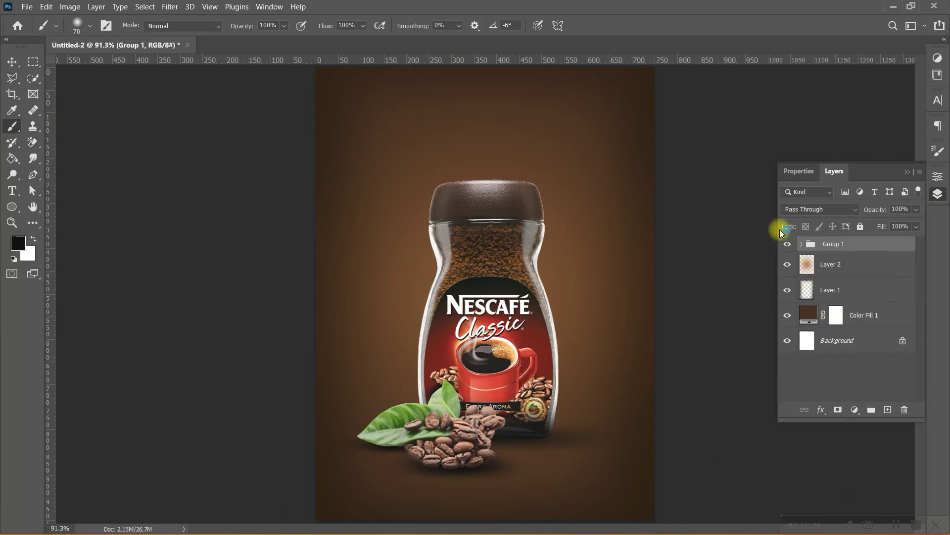
left_click(786, 244)
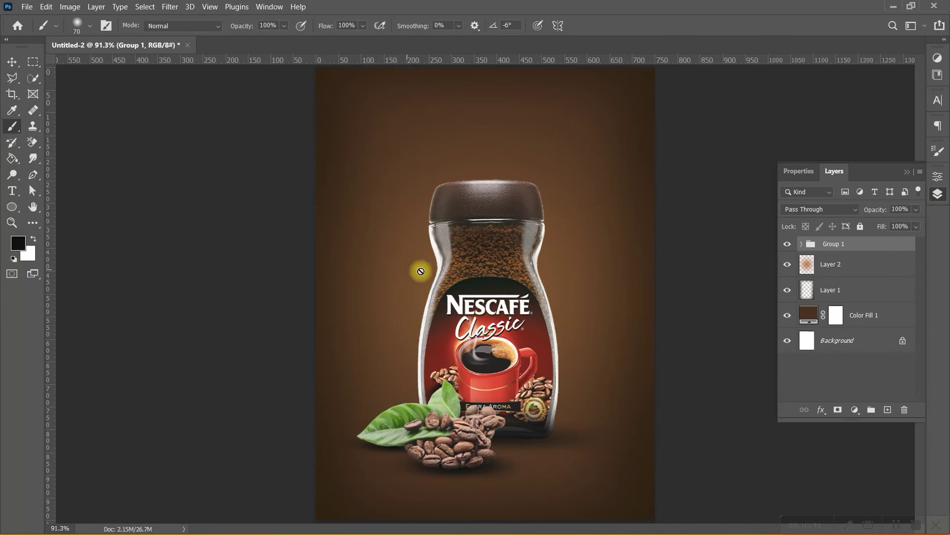
key("v")
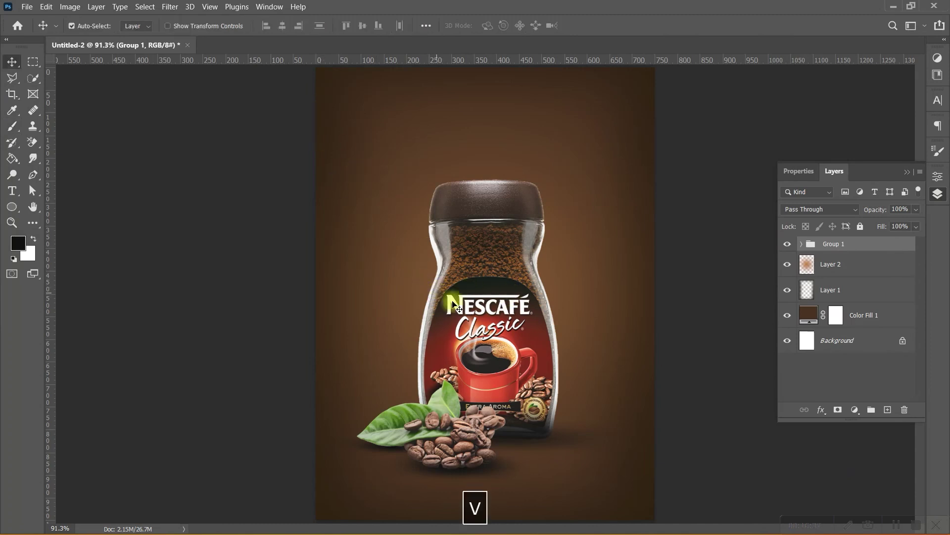
left_click(211, 7)
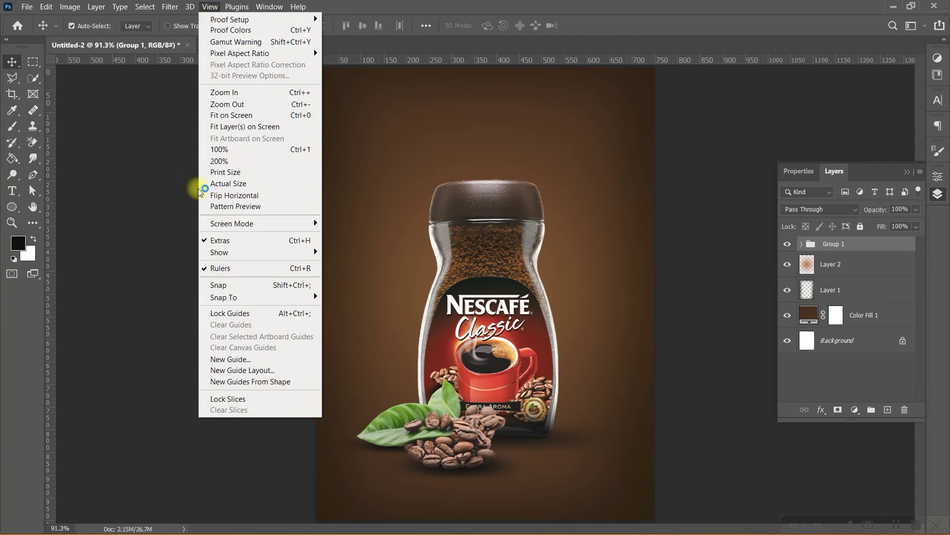
left_click(250, 290)
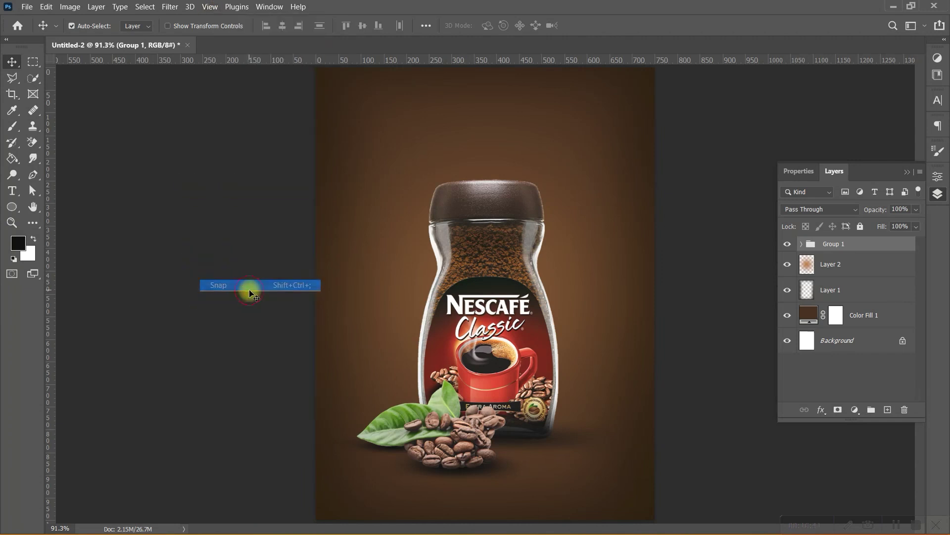
left_click_drag(506, 344, 512, 341)
key("ctrl+z")
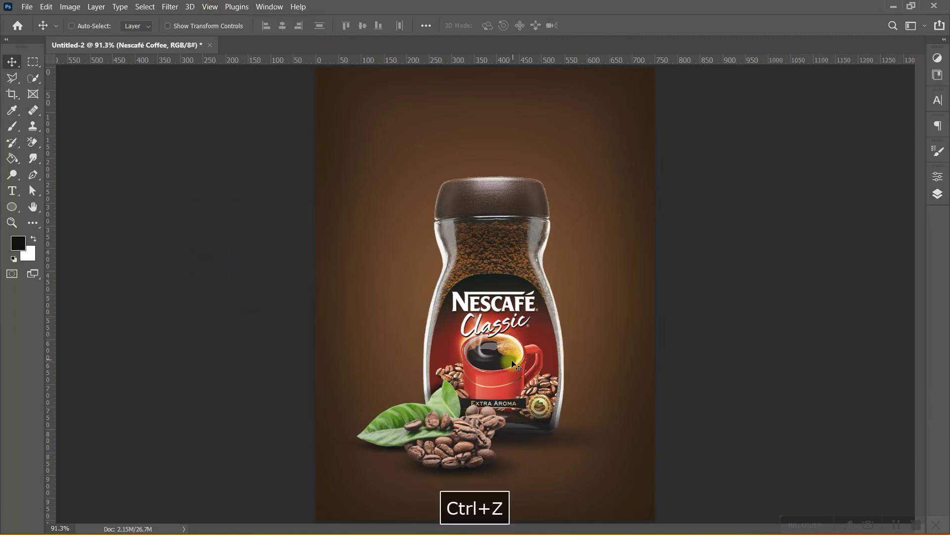
Set Move tool Auto-Select to Group and shift Group 1 slightly right.
left_click(135, 25)
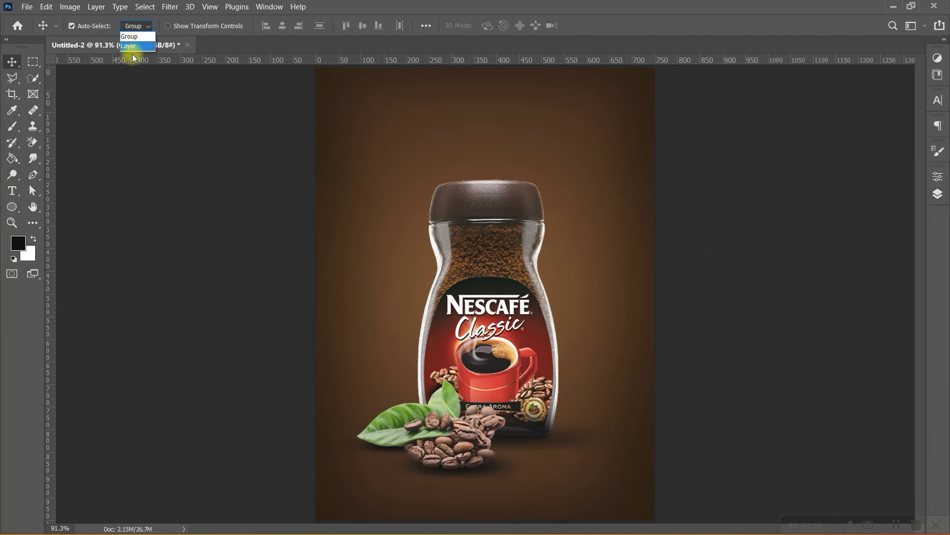
key("Return")
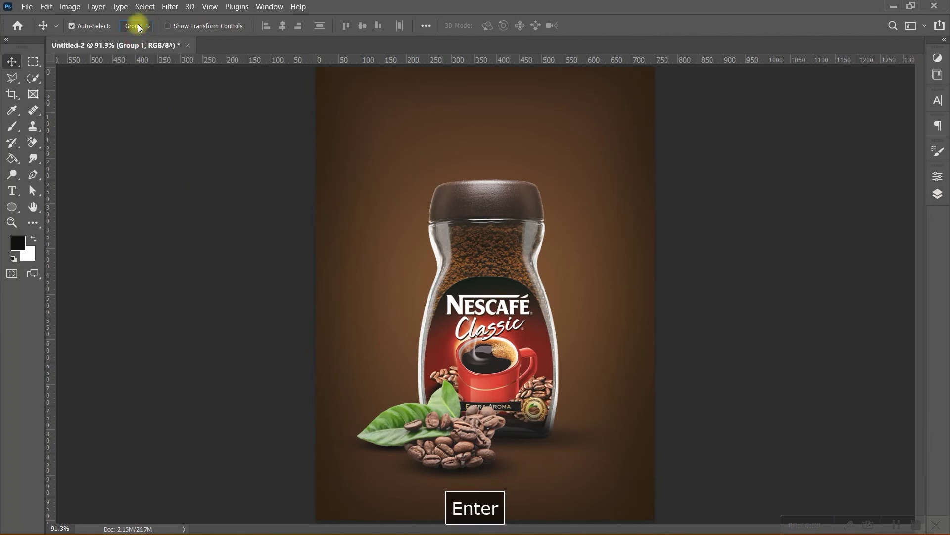
left_click_drag(464, 325, 472, 325)
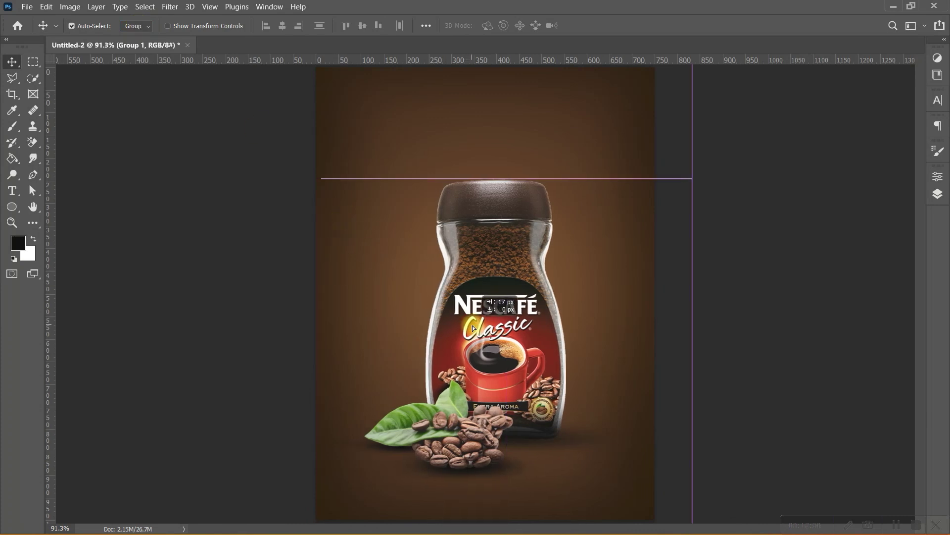
left_click_drag(472, 325, 471, 326)
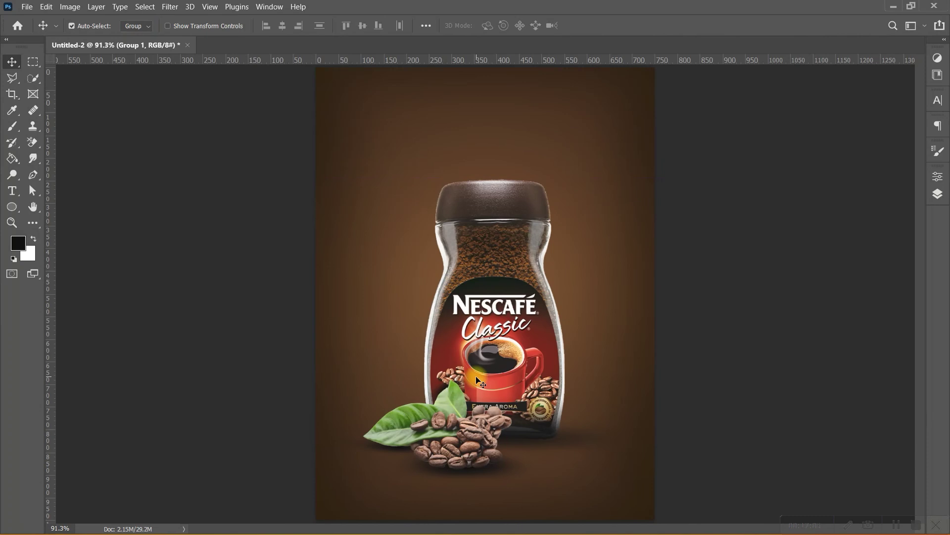
key("Return")
key("ctrl+t")
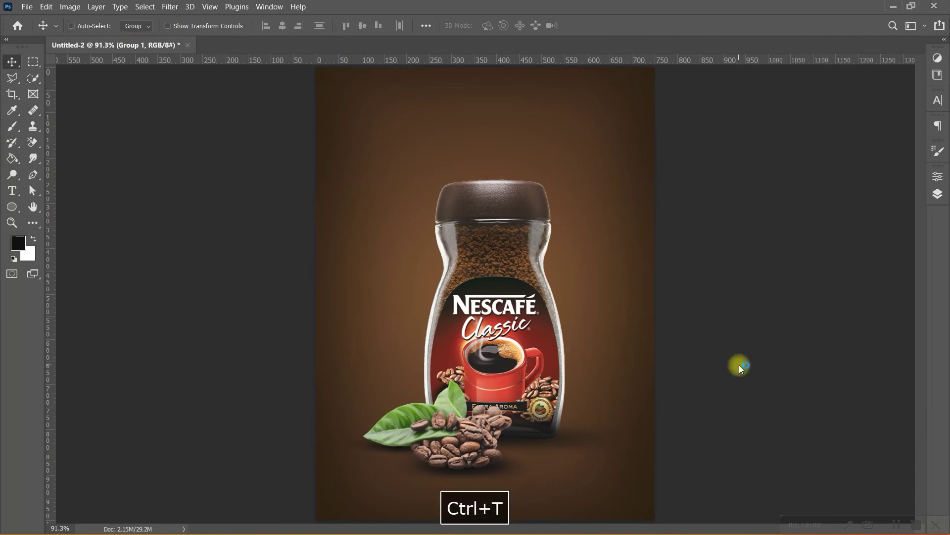
Scale the jar group down to about 93% and move it slightly left.
left_click(515, 225)
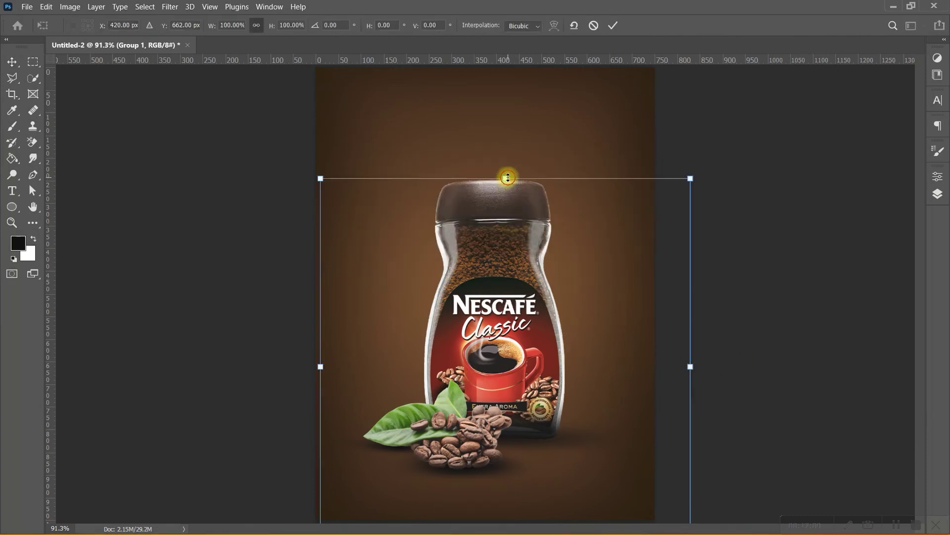
left_click_drag(505, 180, 505, 206)
left_click_drag(508, 340, 502, 340)
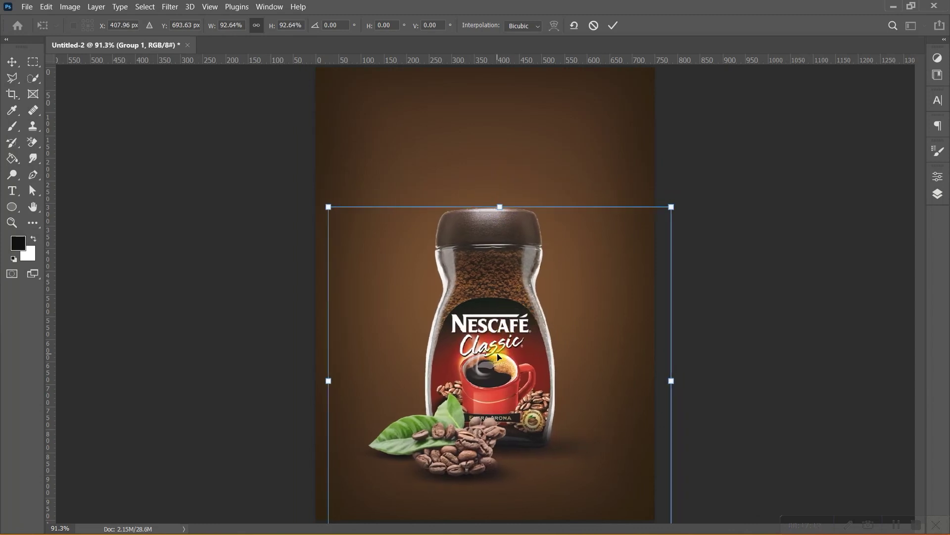
key("Return")
scroll(500, 376, "down", 3)
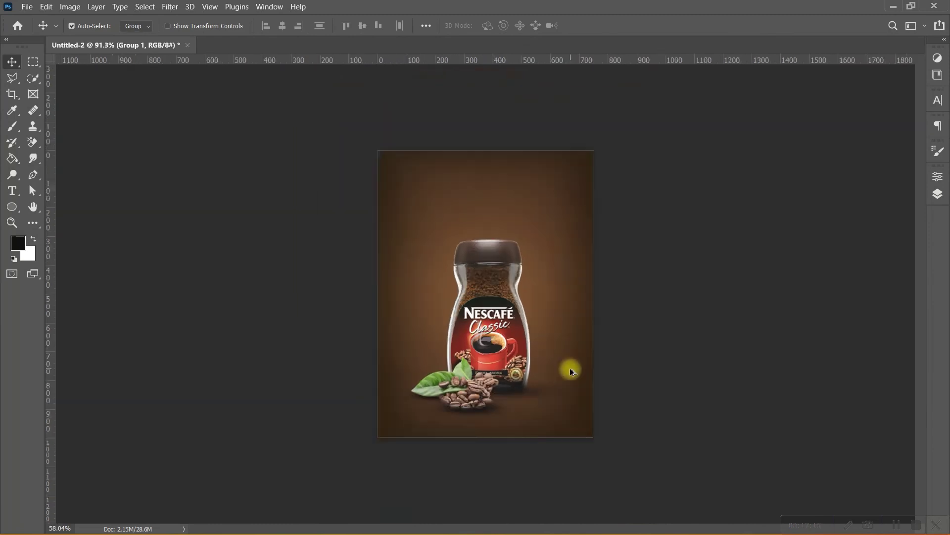
scroll(503, 425, "up", 1)
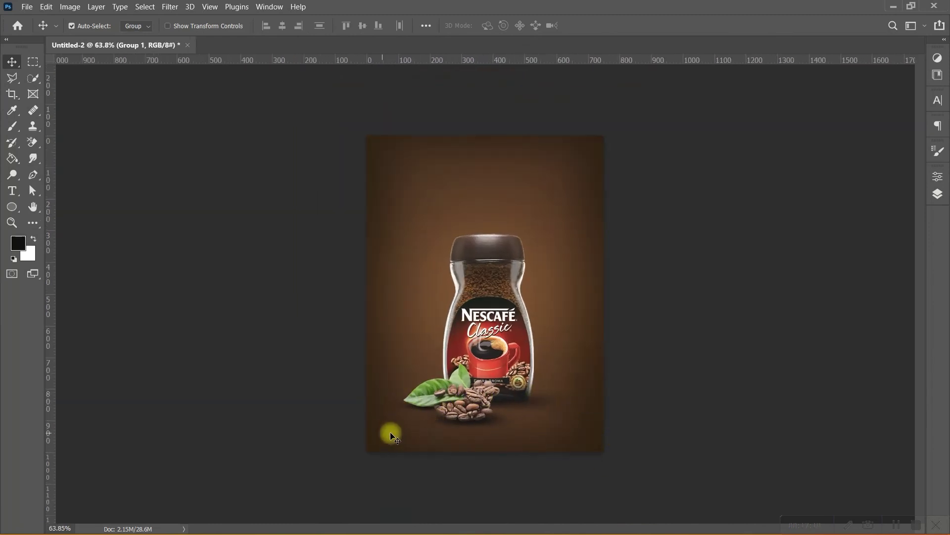
Select the Layer 2 glow below the group and toggle its visibility.
left_click(935, 198)
left_click(849, 261)
left_click(787, 267)
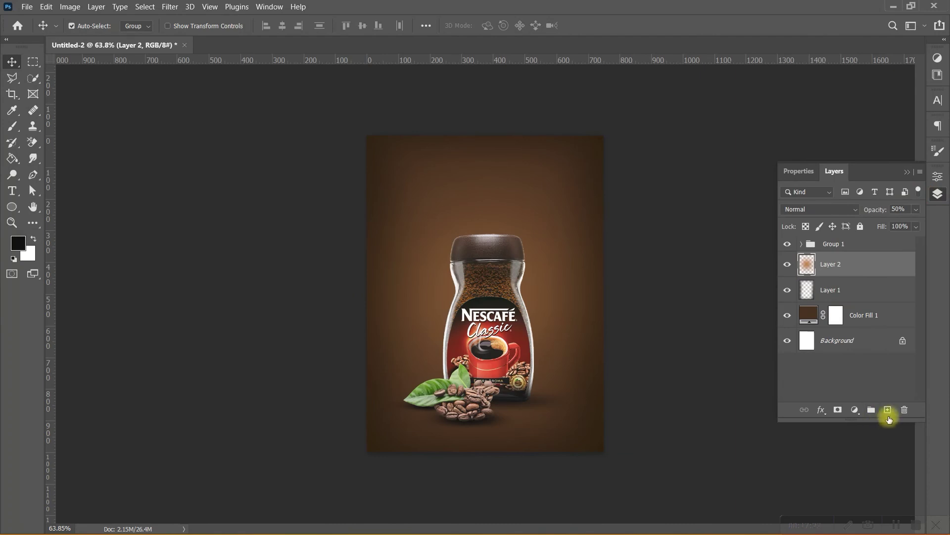
On a new layer, paint black shading with a large brush and stretch it across the poster bottom.
left_click(887, 410)
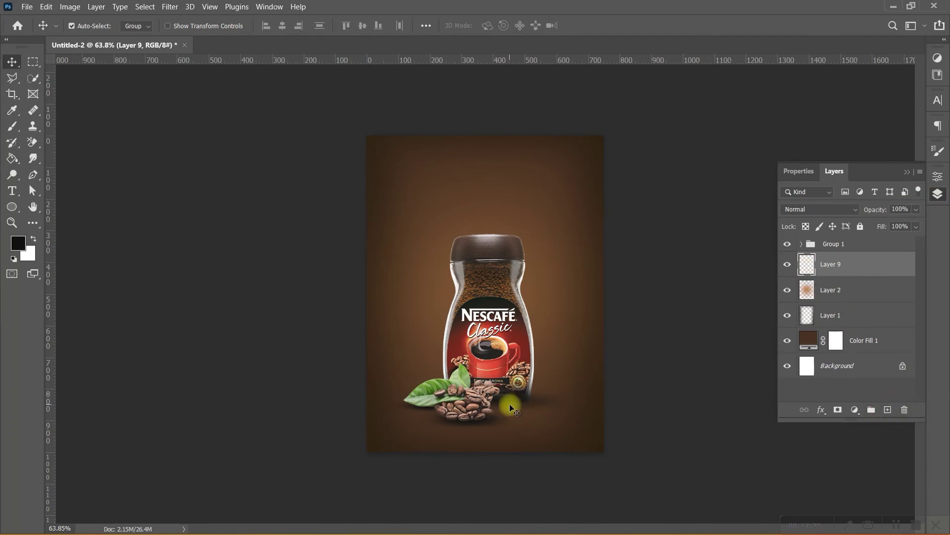
key("b")
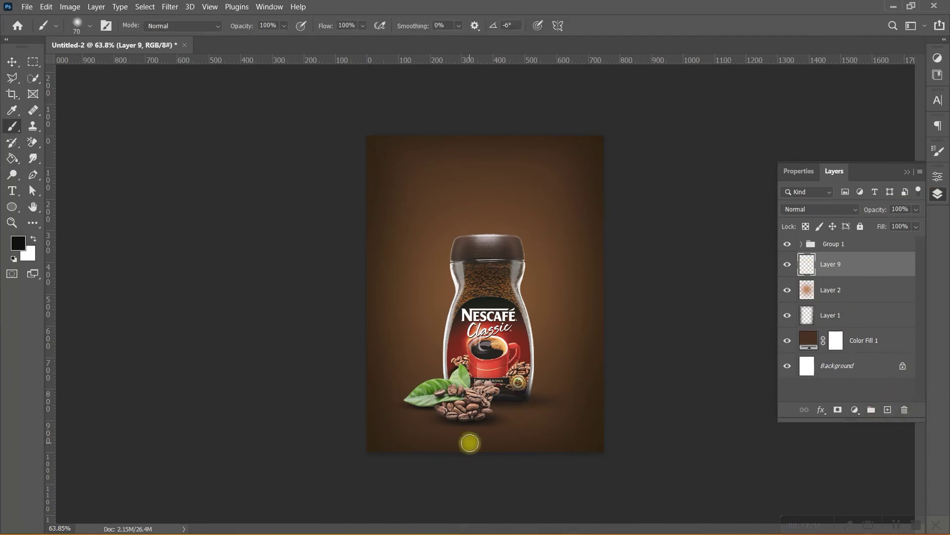
key("bracketright")
key("bracketright")
key("bracketright")
key("bracketright")
key("bracketright")
key("bracketright")
key("bracketright")
key("bracketright")
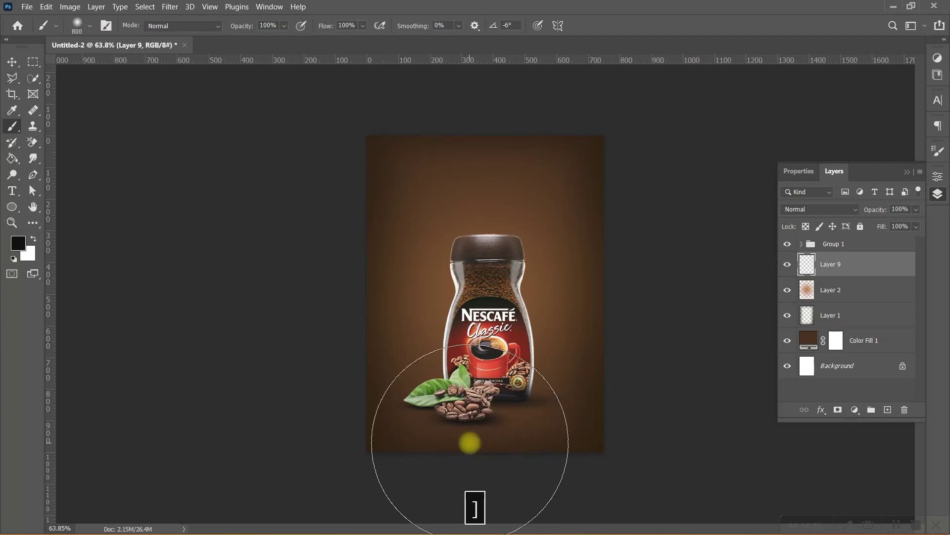
key("F7")
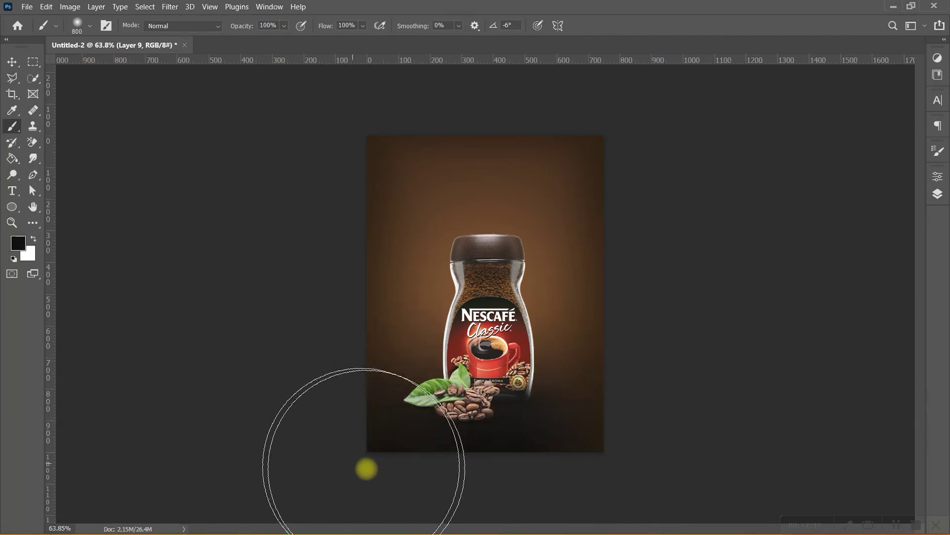
key("ctrl+t")
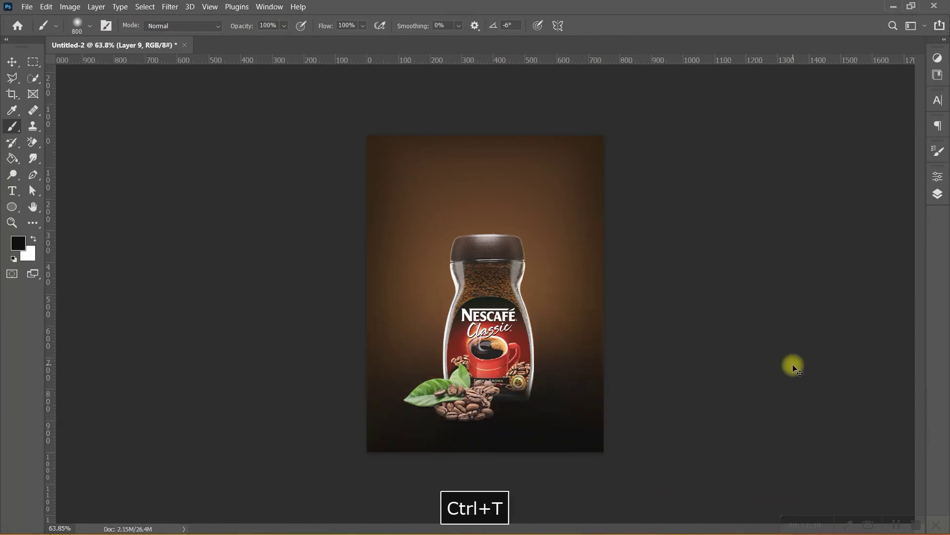
left_click_drag(601, 349, 805, 354)
left_click_drag(667, 388, 550, 418)
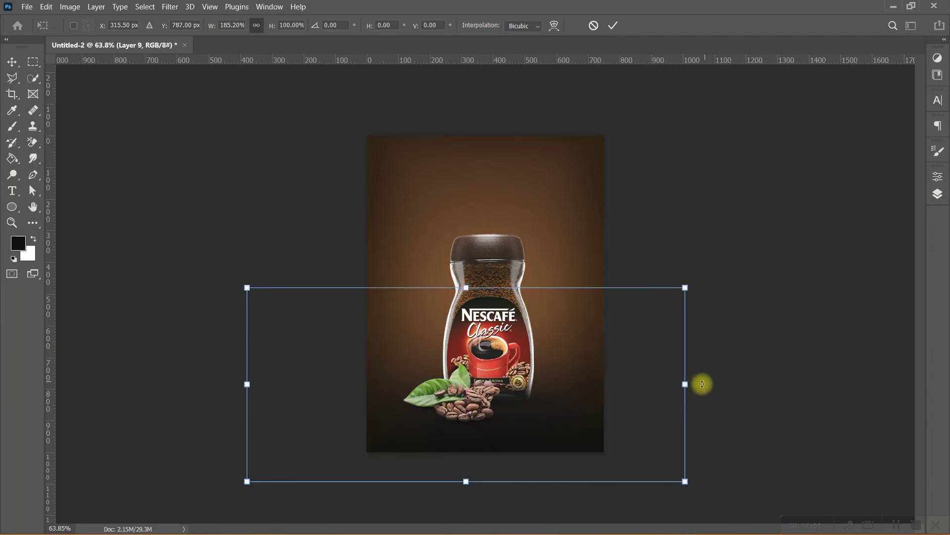
left_click_drag(688, 386, 775, 384)
mouse_move(655, 394)
left_mouse_down()
mouse_move(626, 394)
mouse_move(624, 385)
left_mouse_up()
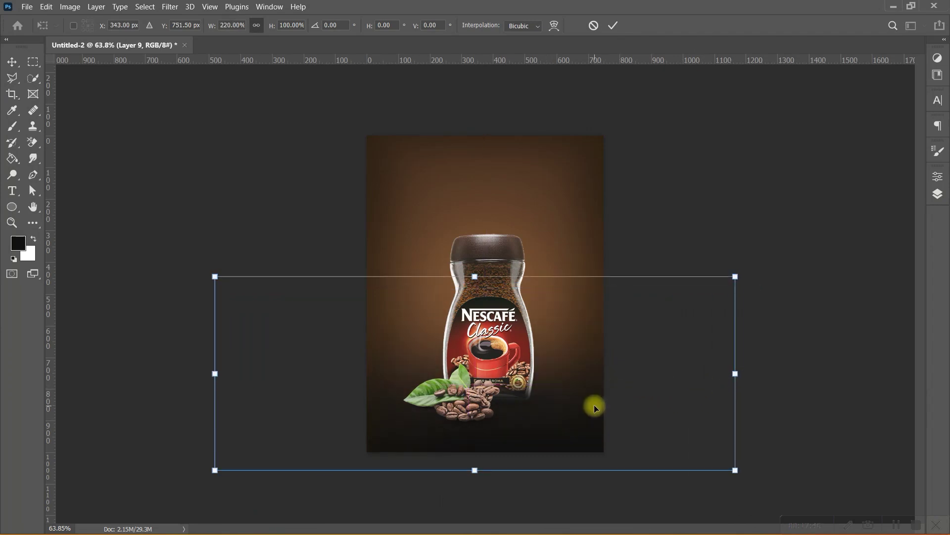
key("Return")
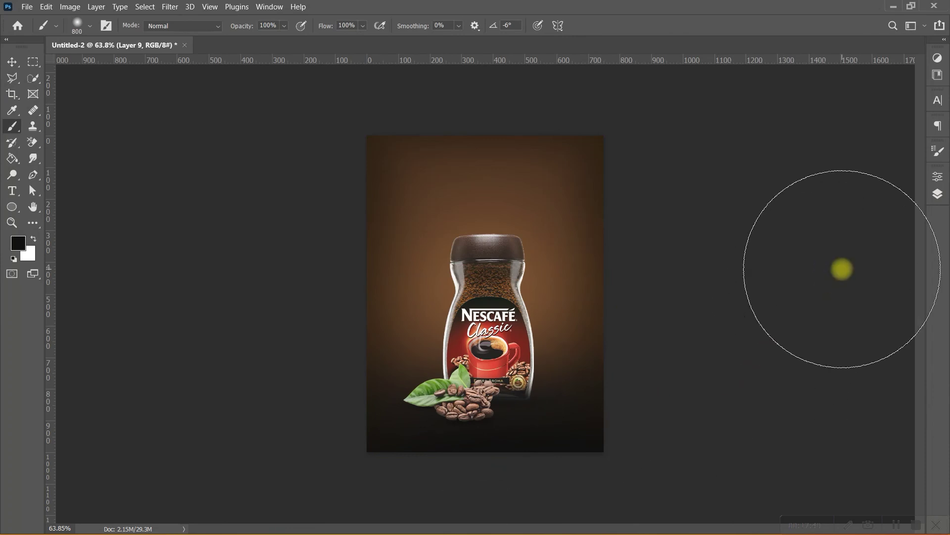
Lower the shading layer's opacity to 65%.
left_click(936, 195)
left_click(787, 264)
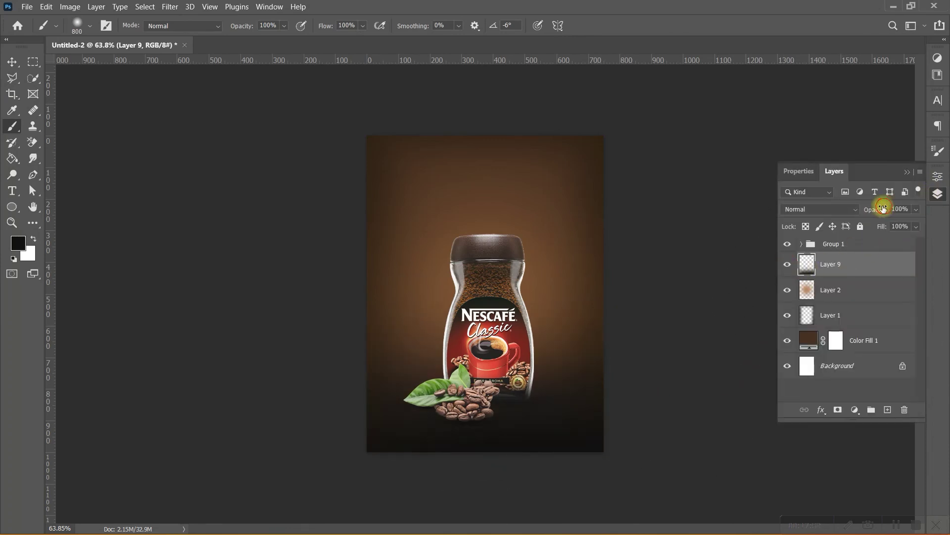
left_click_drag(884, 208, 870, 207)
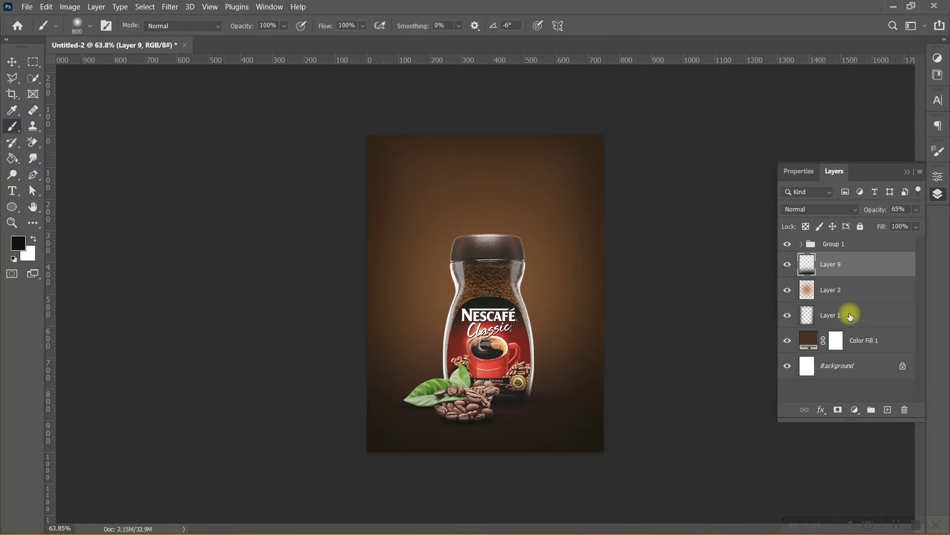
key("Return")
key("b")
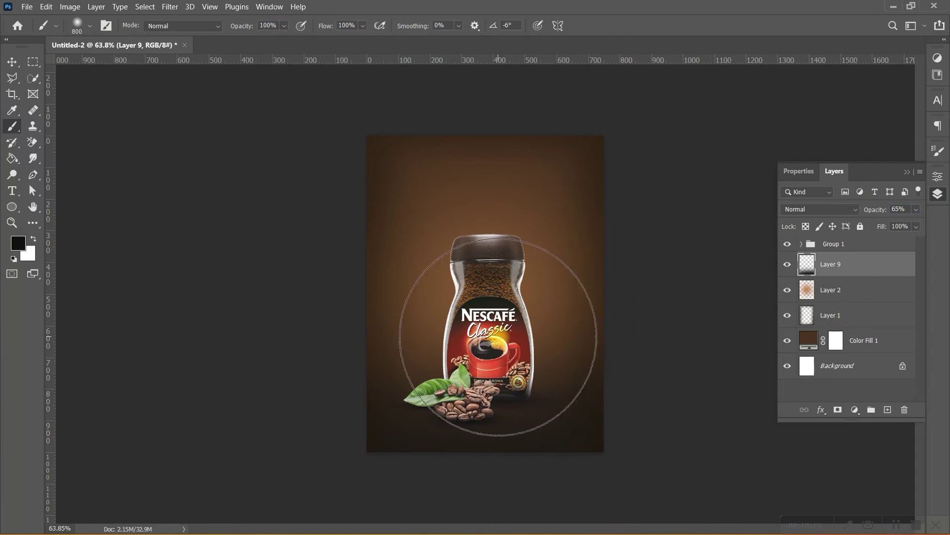
key("v")
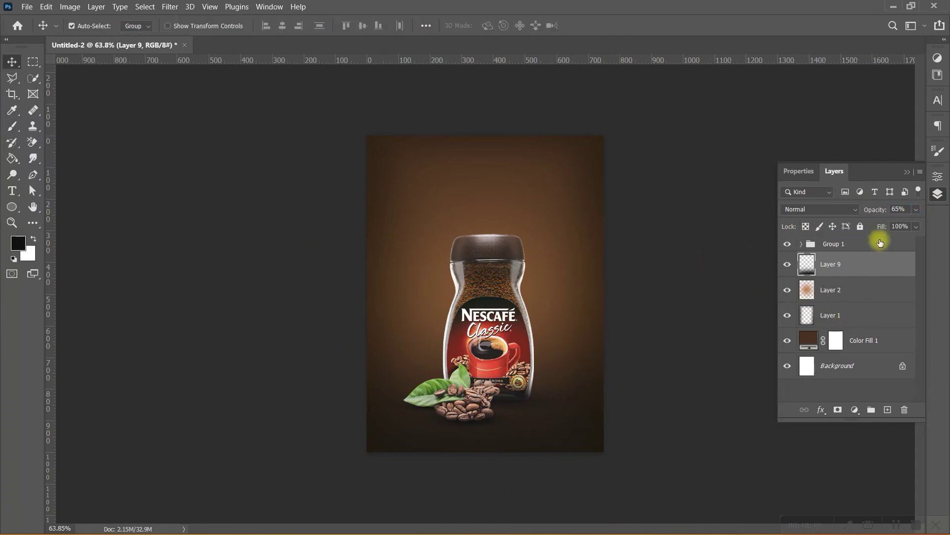
left_click(908, 174)
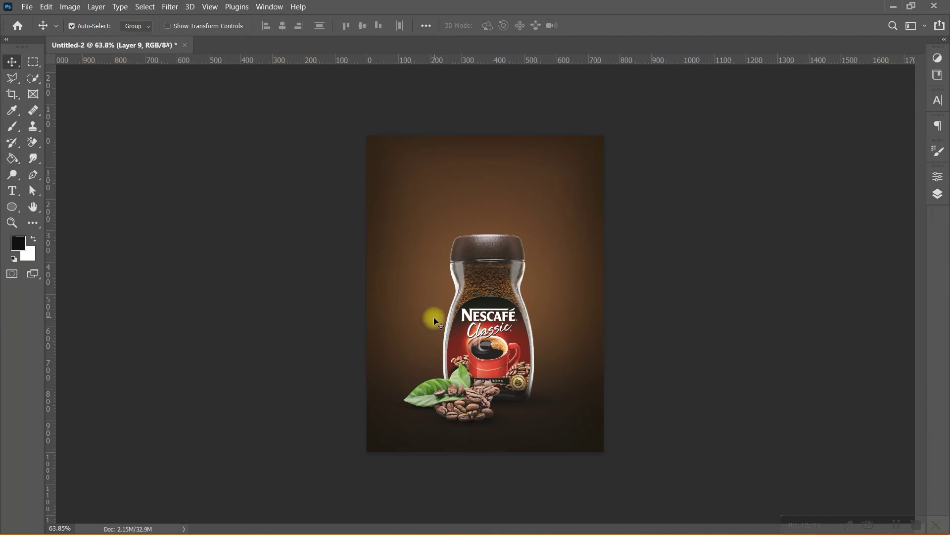
Place coffee beans.png as a linked image on the poster.
left_click(27, 6)
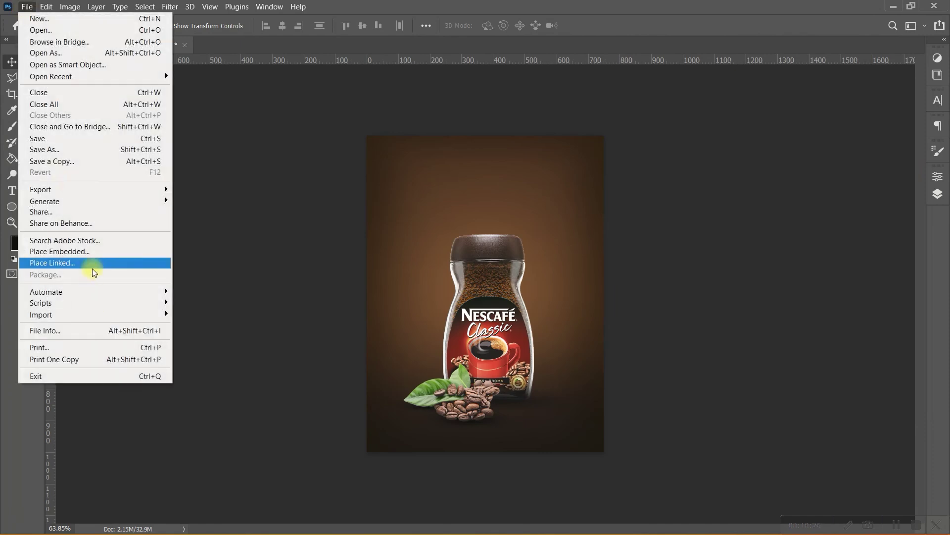
left_click(92, 268)
left_click(135, 117)
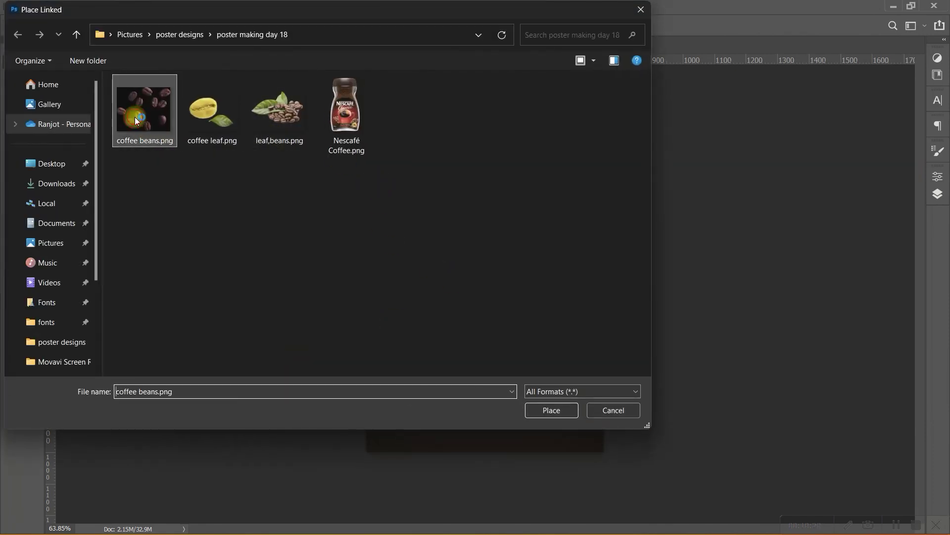
left_click(557, 415)
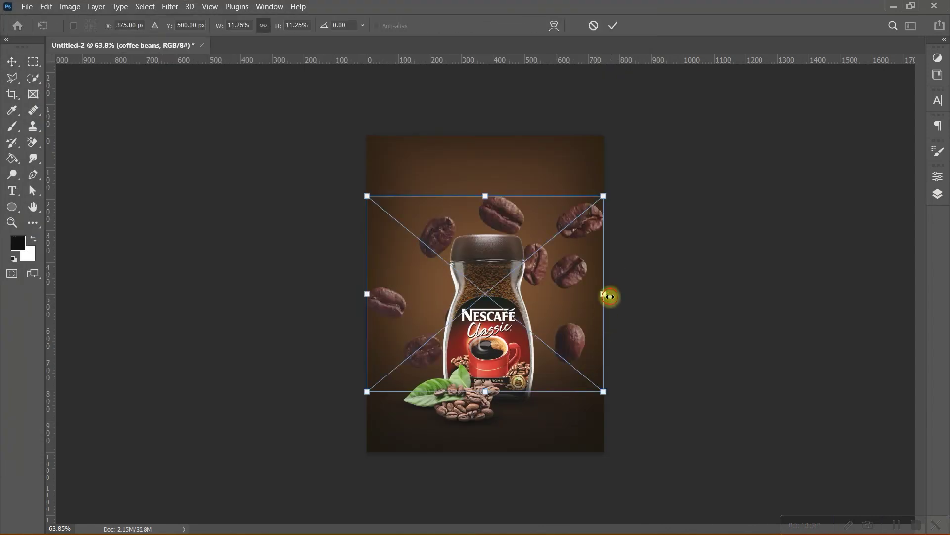
Enlarge and tilt the coffee beans image so beans surround the jar.
mouse_move(609, 296)
left_mouse_down()
mouse_move(759, 297)
mouse_move(737, 259)
left_mouse_up()
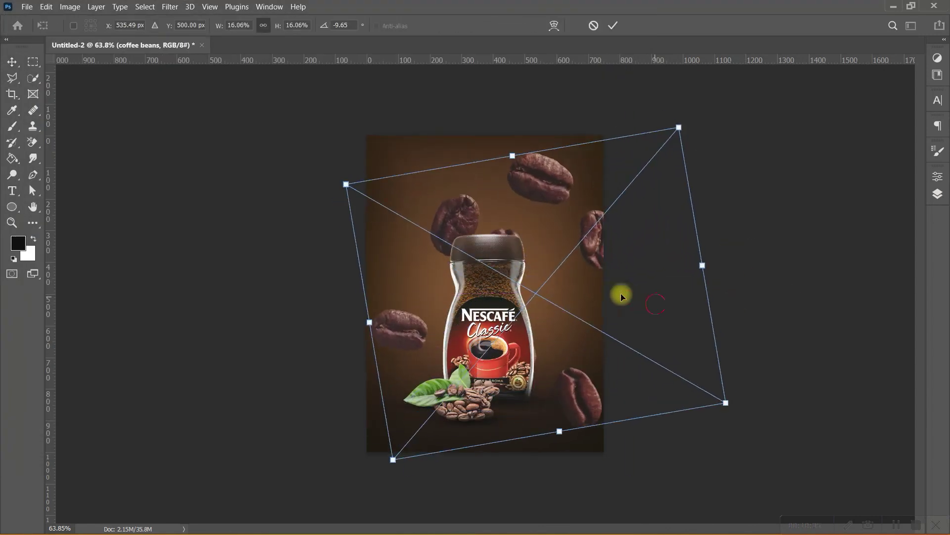
left_click_drag(622, 296, 583, 297)
mouse_move(489, 417)
left_mouse_down()
mouse_move(505, 515)
mouse_move(502, 503)
left_mouse_up()
left_click_drag(577, 367, 581, 367)
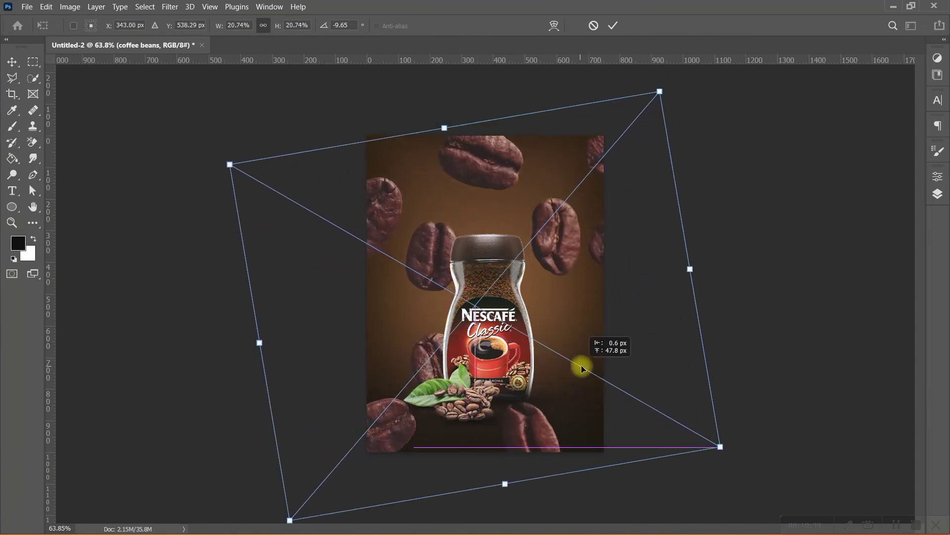
key("Return")
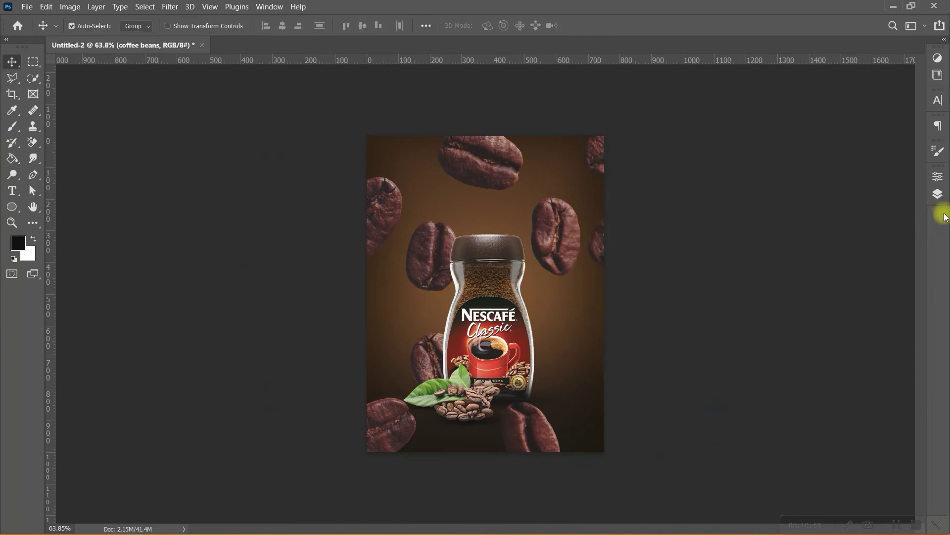
Rasterize the coffee beans layer.
left_click(937, 194)
right_click(860, 271)
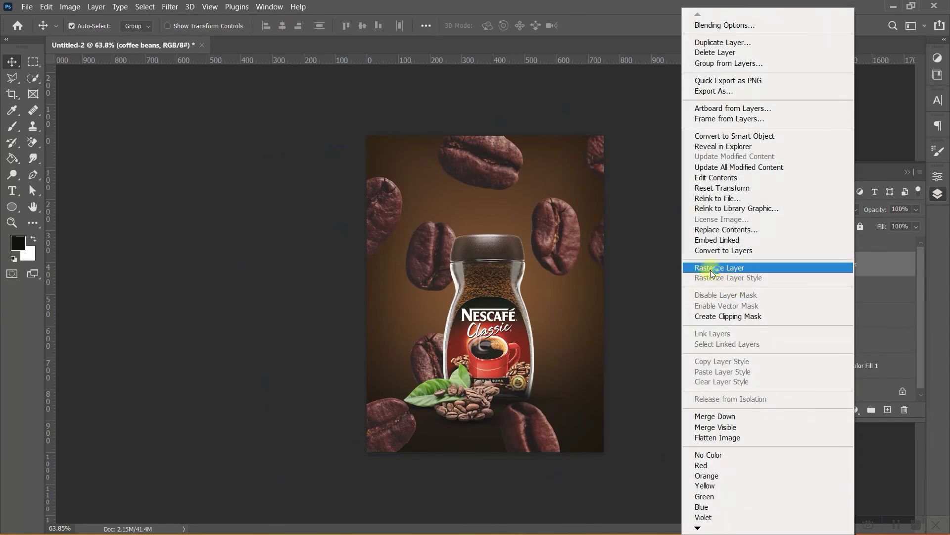
left_click(727, 268)
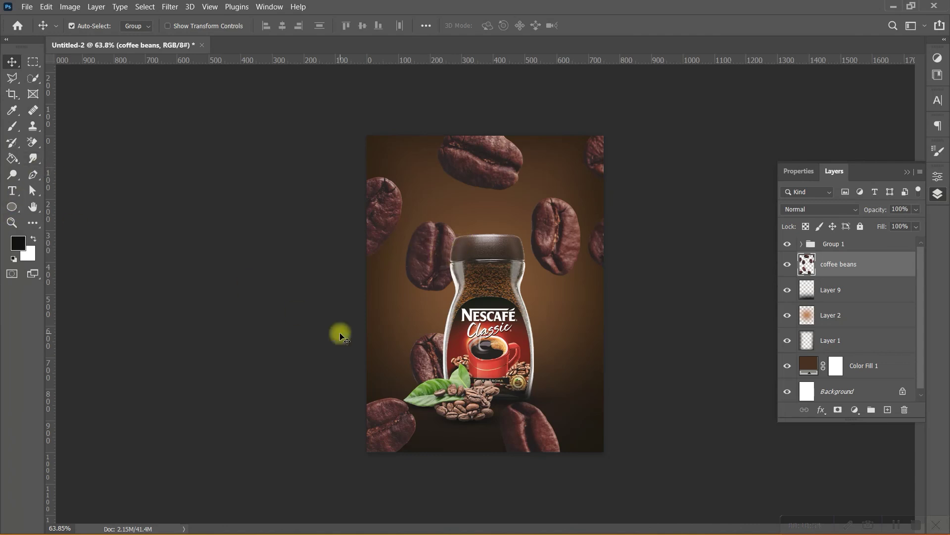
Lasso and cut away the two beans on either side of the jar's lid.
key("l")
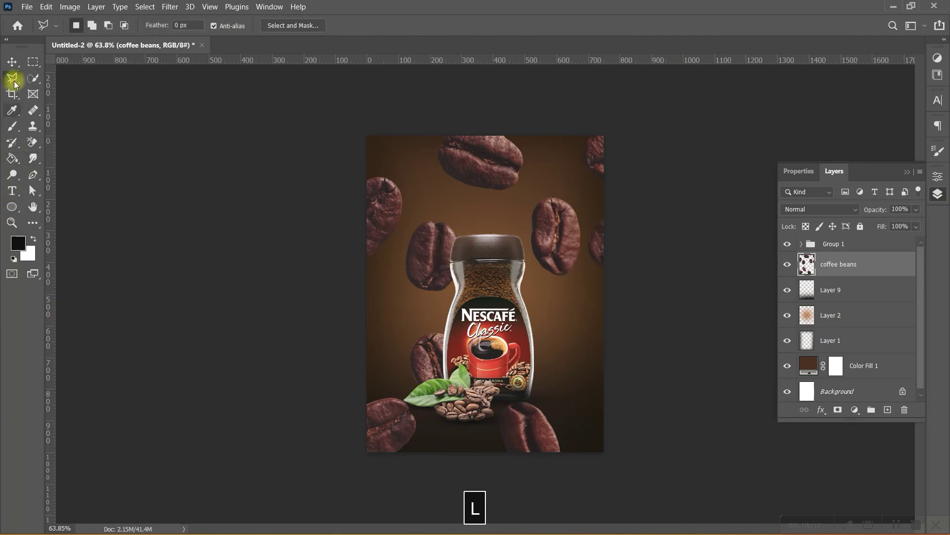
left_click(14, 80)
right_click(16, 82)
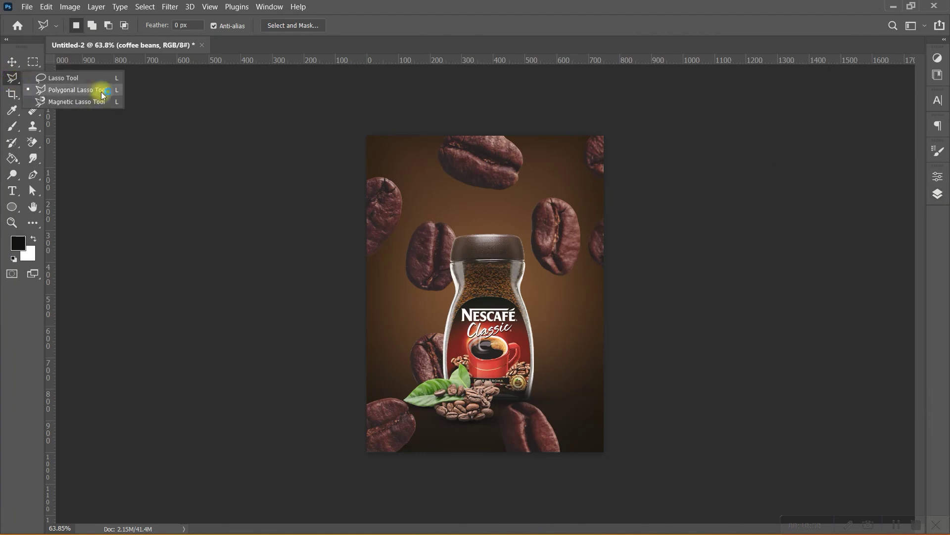
left_click(83, 78)
mouse_move(433, 208)
left_mouse_down()
mouse_move(405, 239)
mouse_move(400, 288)
left_mouse_up()
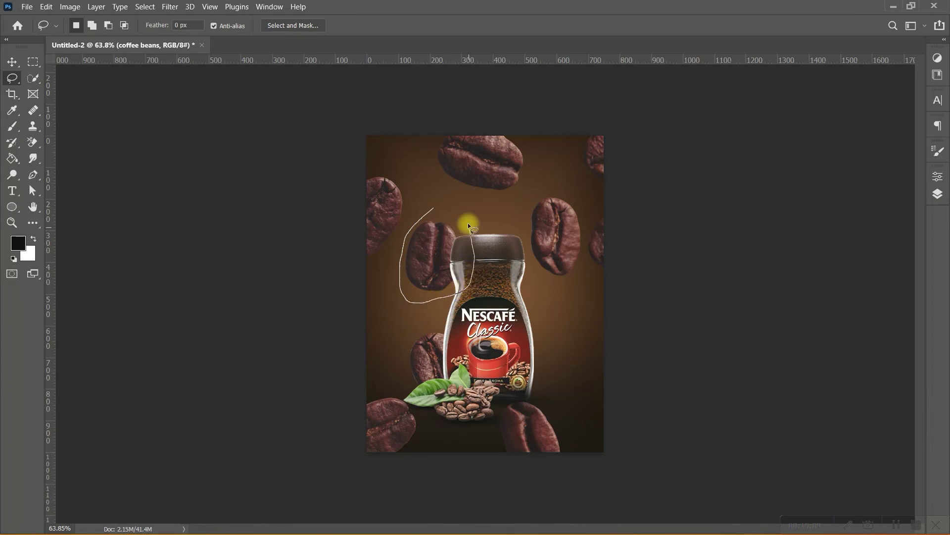
left_click_drag(429, 209, 433, 210)
key("ctrl+x")
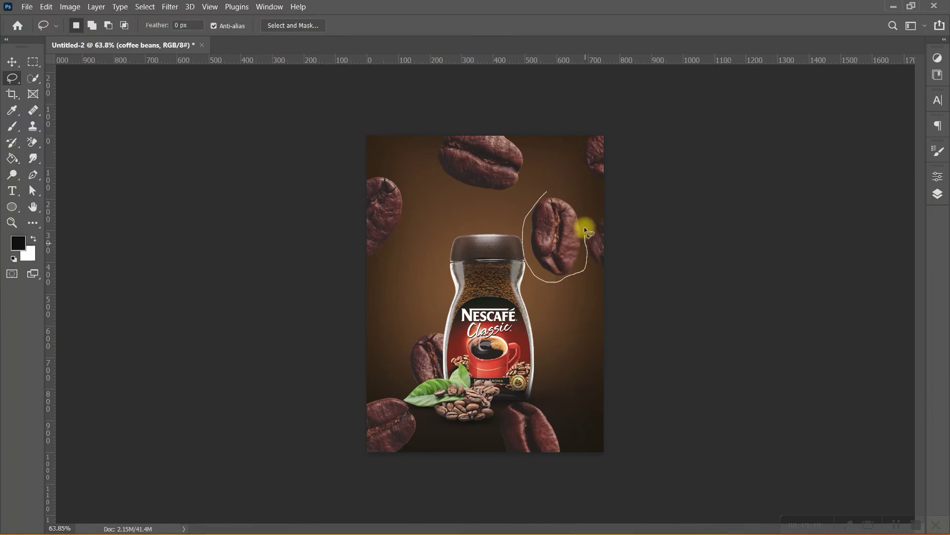
key("ctrl+x")
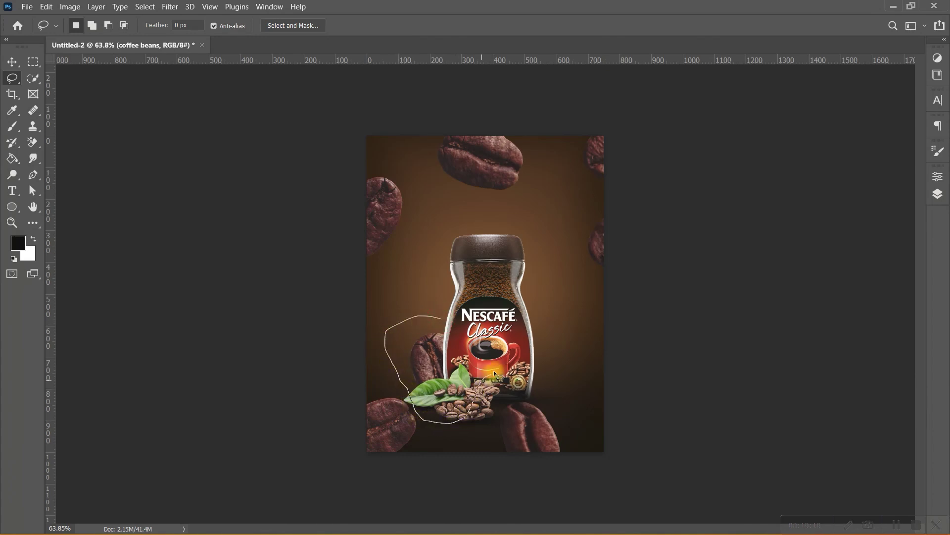
Copy the bean left of the jar's label onto its own Layer 10.
left_click_drag(457, 308, 453, 313)
key("ctrl+j")
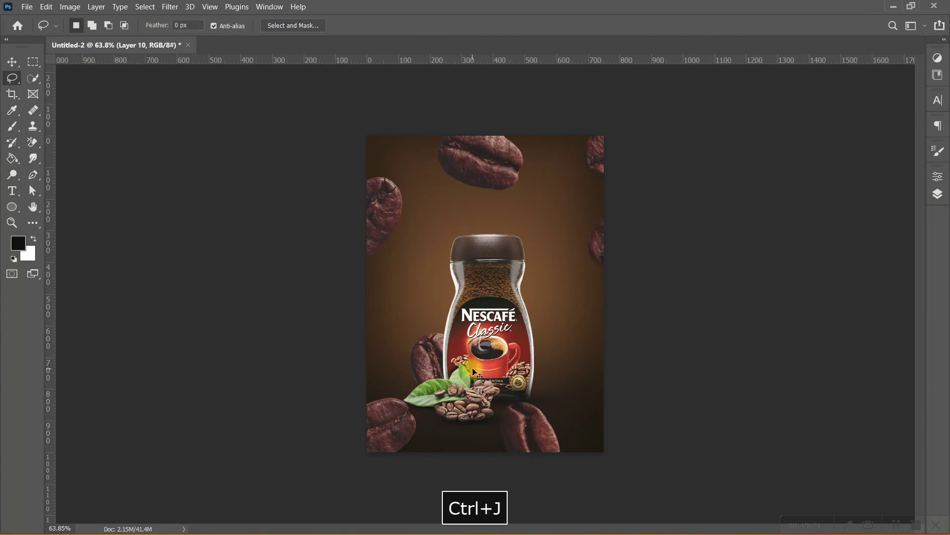
left_click(937, 194)
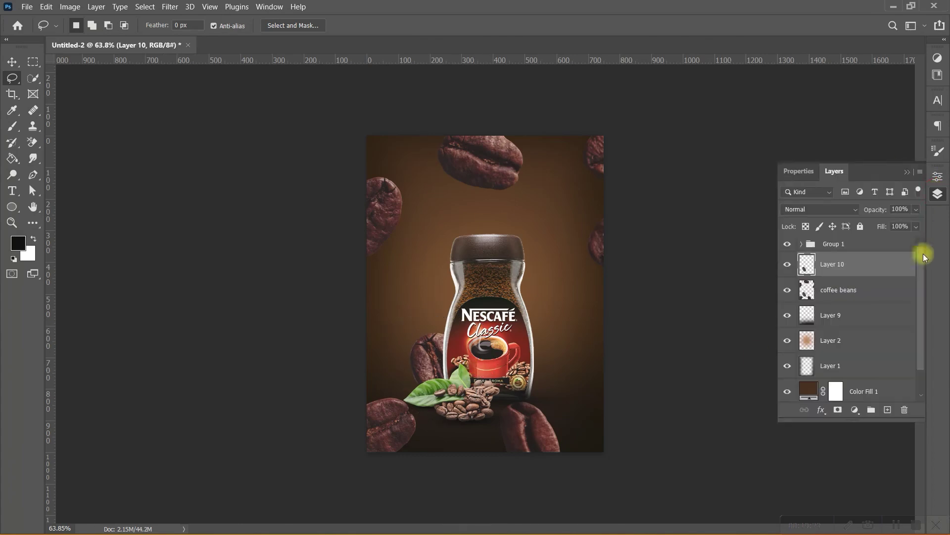
left_click(787, 265)
left_click(787, 265)
left_click(787, 265)
left_click(787, 268)
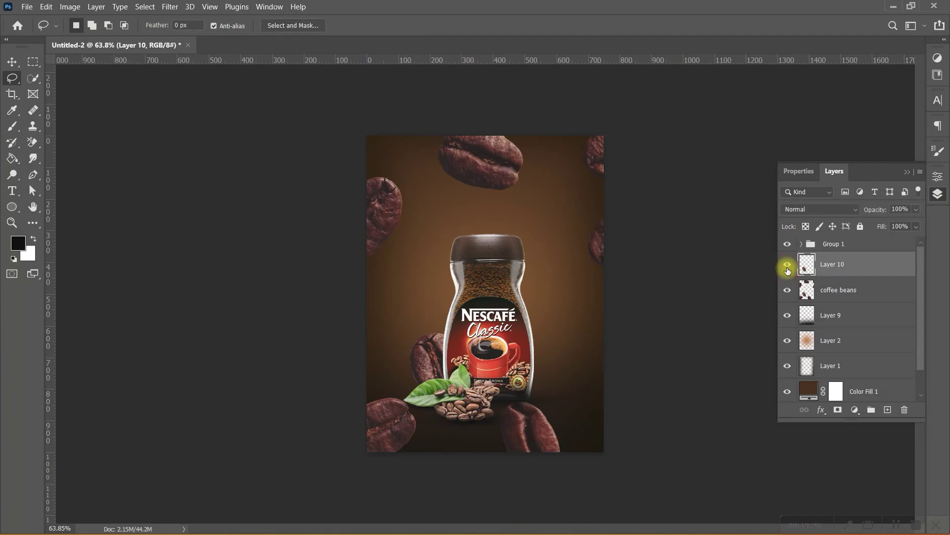
Load Layer 10's bean outline and cut that bean from the coffee beans layer.
left_click(826, 297)
left_click(787, 289)
left_click(787, 290)
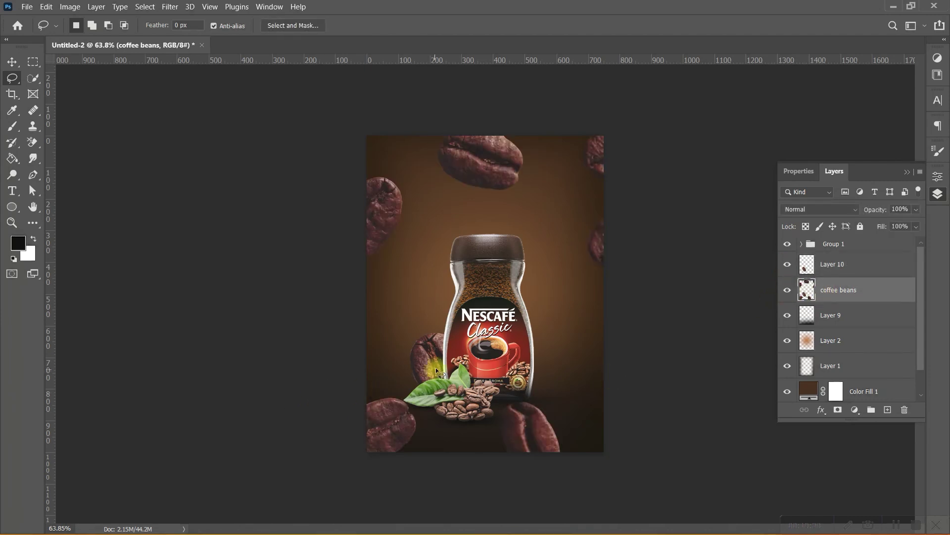
left_click(806, 270)
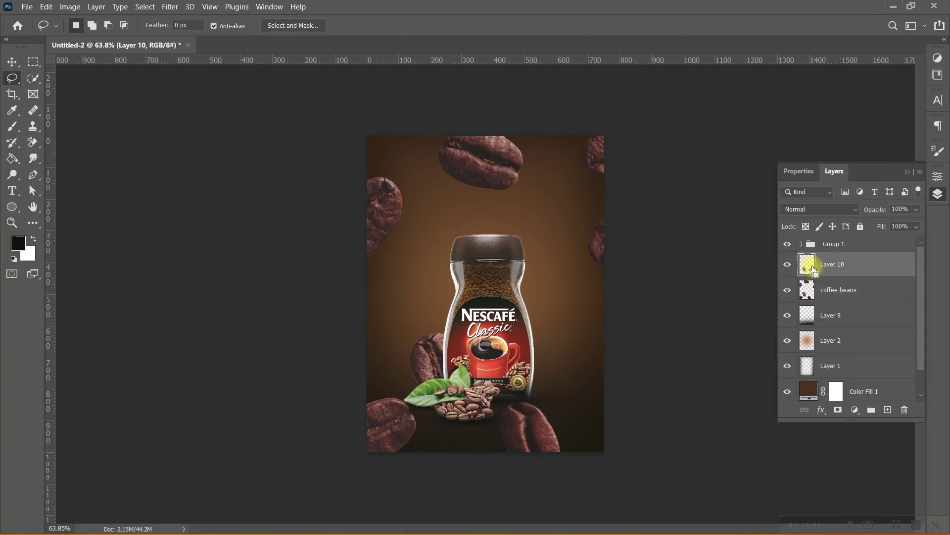
left_click(856, 292)
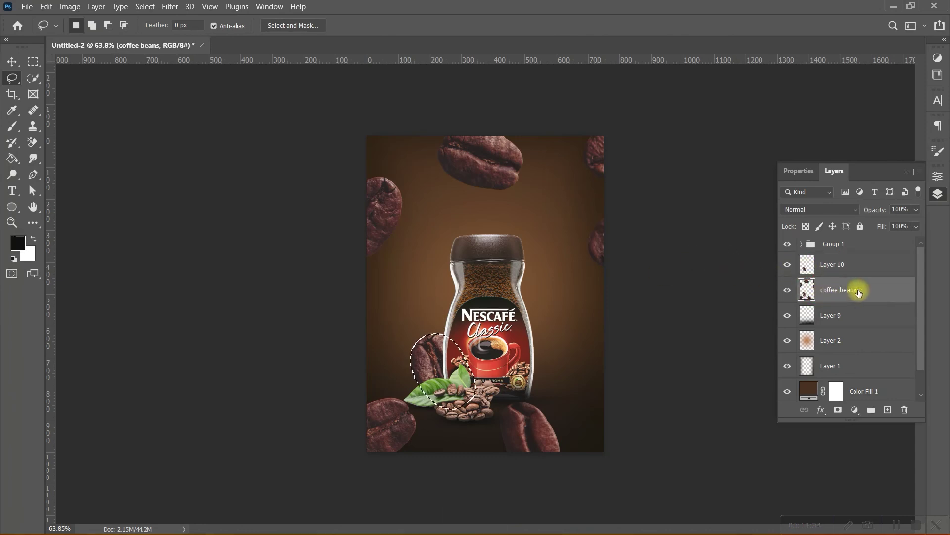
key("ctrl+x")
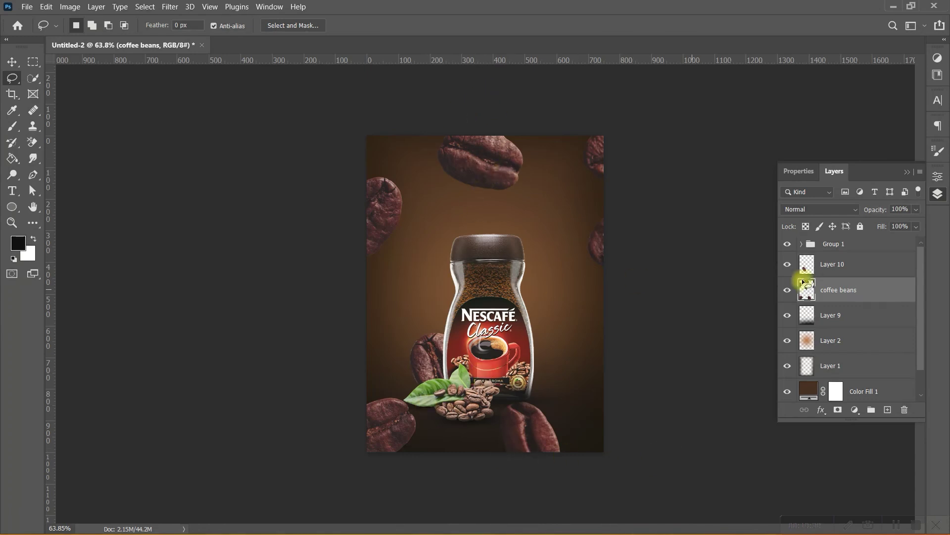
left_click(786, 290)
Convert coffee beans to a smart object and apply a 6.2 px Gaussian Blur.
right_click(842, 295)
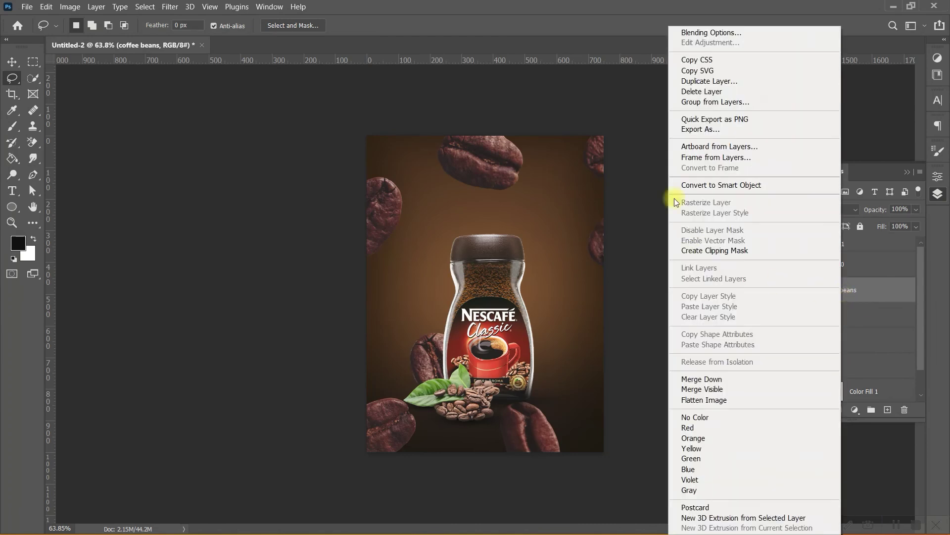
left_click(697, 184)
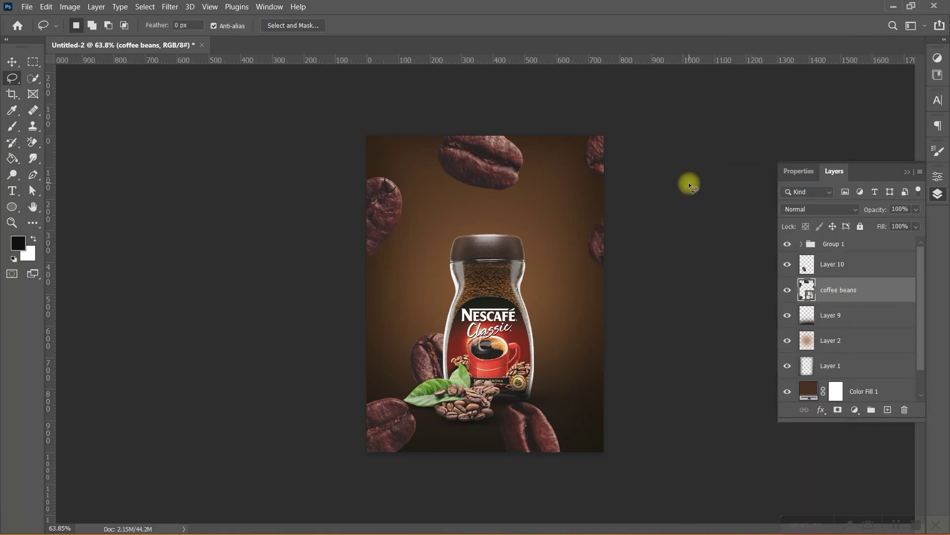
left_click(170, 7)
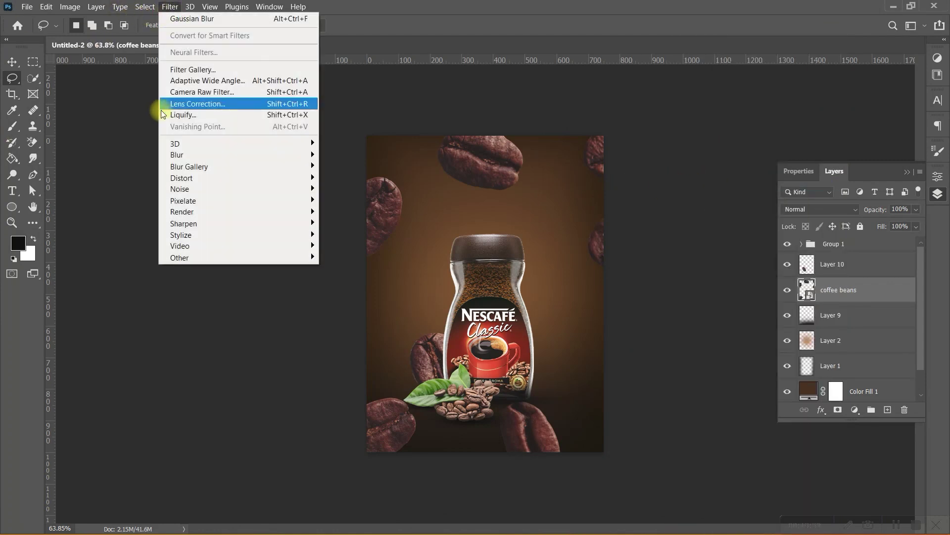
mouse_move(177, 154)
left_click(341, 200)
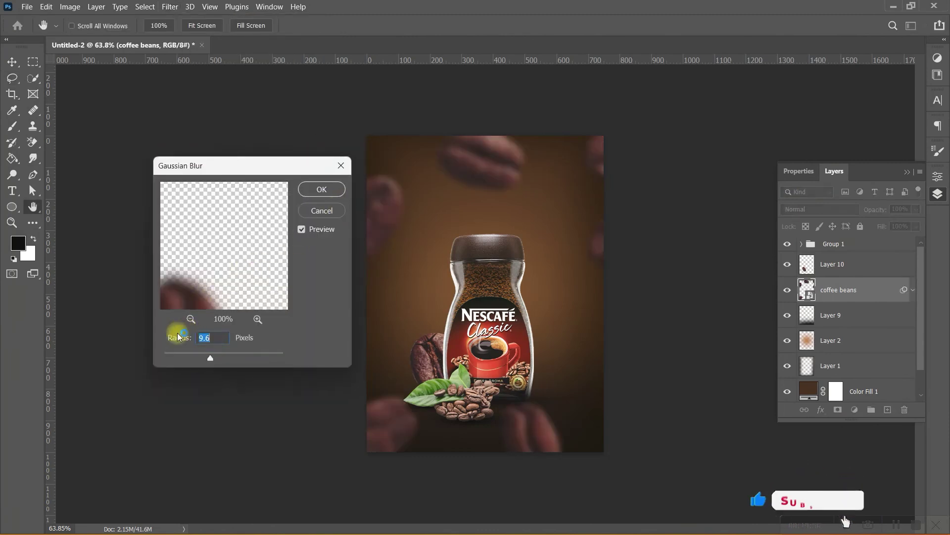
left_click(200, 355)
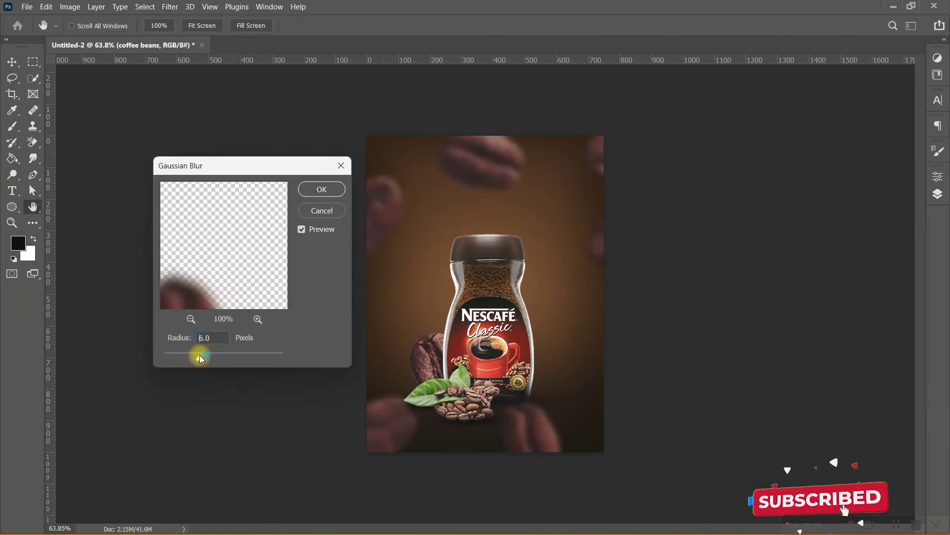
left_click_drag(200, 354, 201, 355)
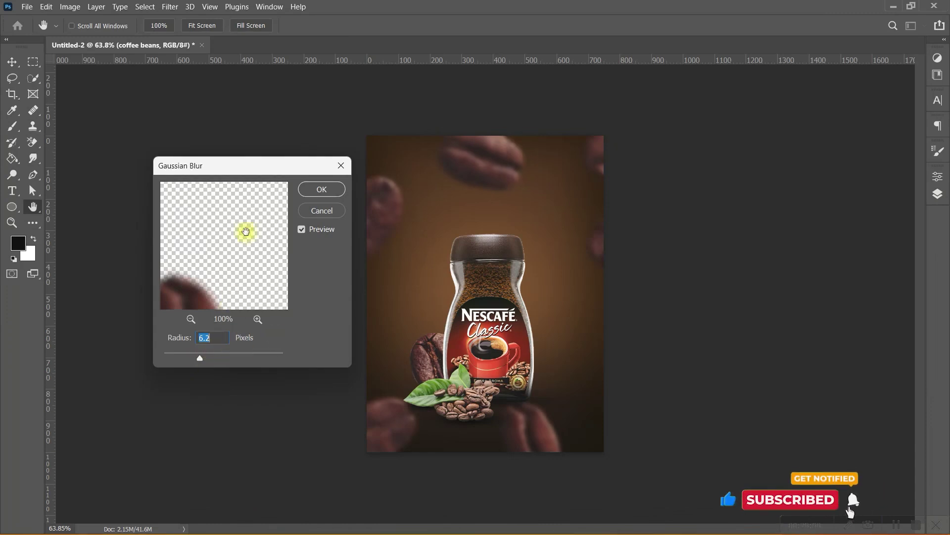
left_click(317, 200)
key("l")
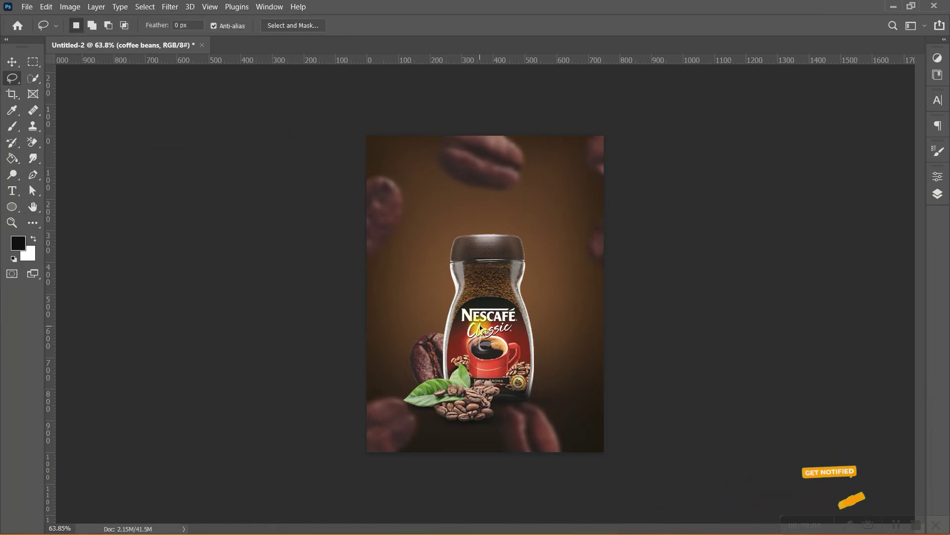
left_click(937, 193)
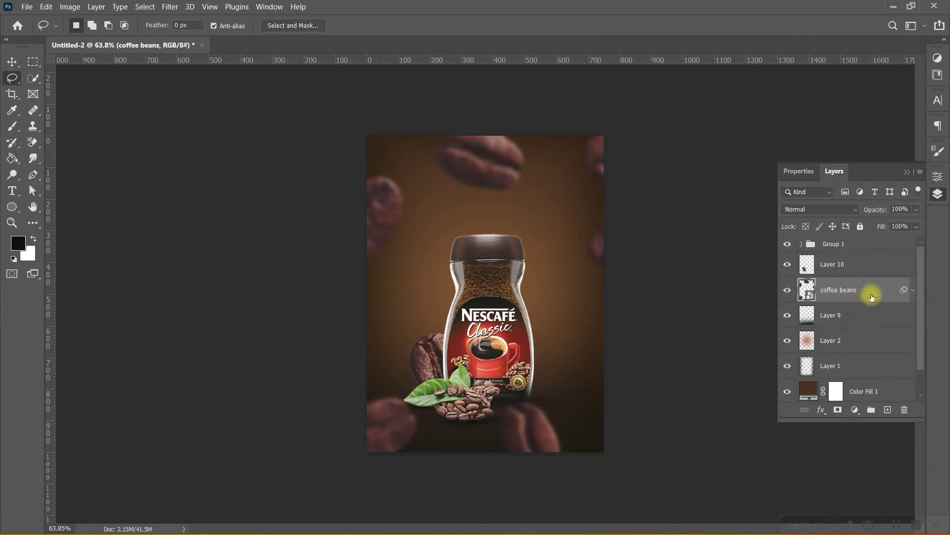
Rasterize the blurred coffee beans layer.
left_click(787, 297)
left_click(788, 297)
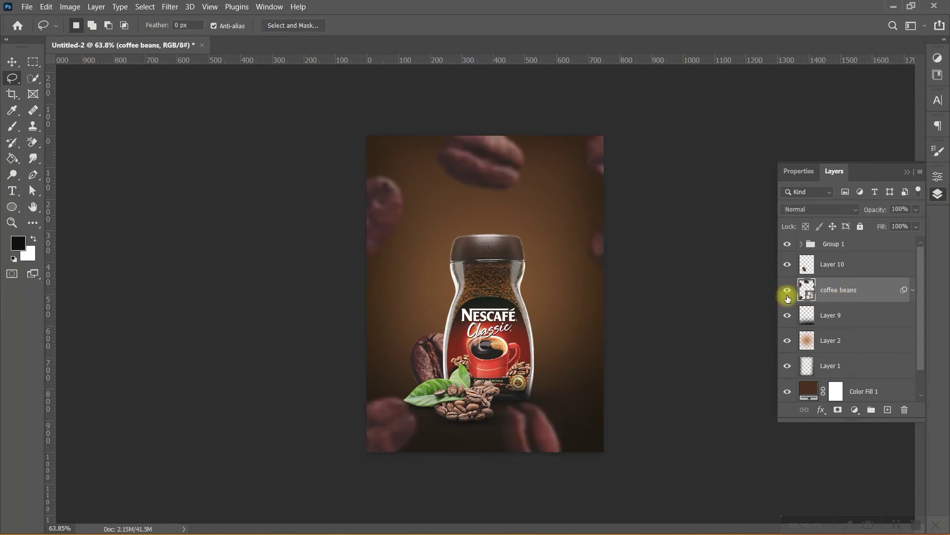
left_click(914, 292)
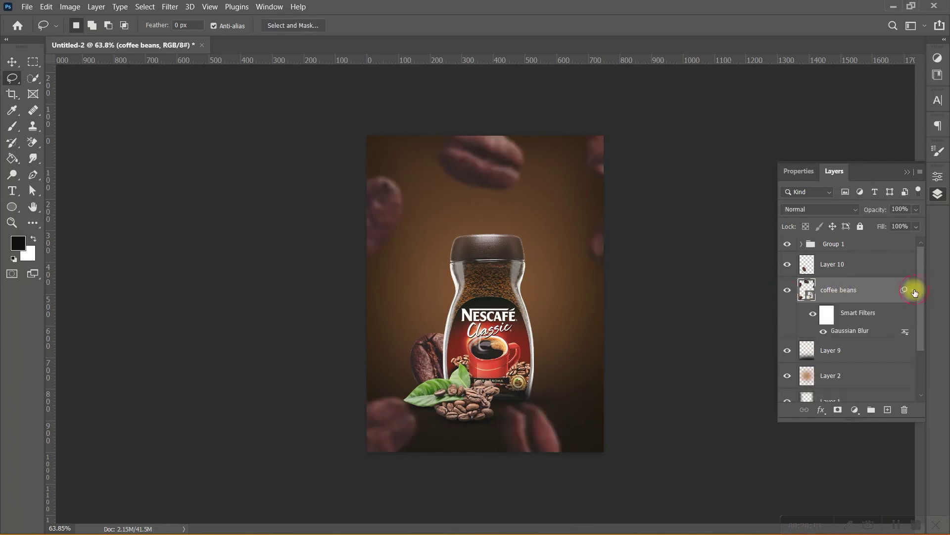
left_click(914, 291)
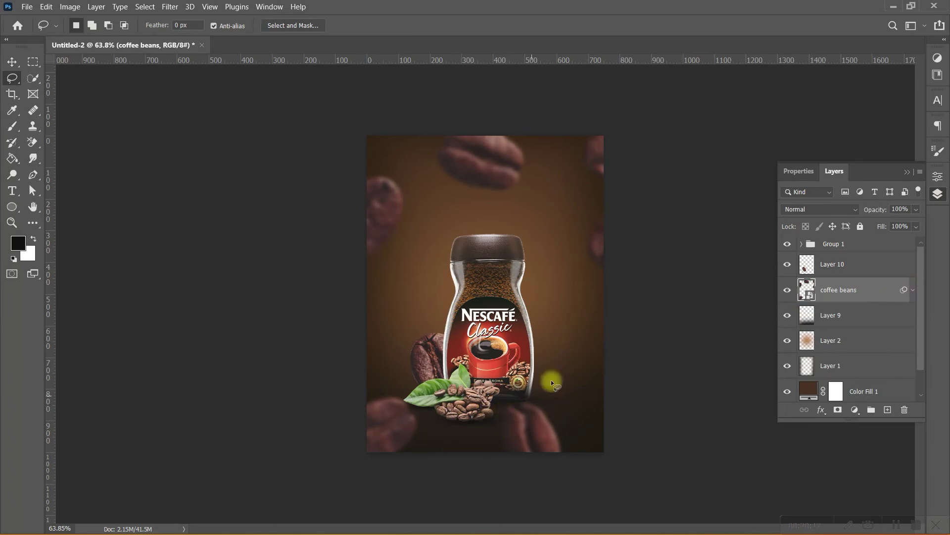
right_click(852, 282)
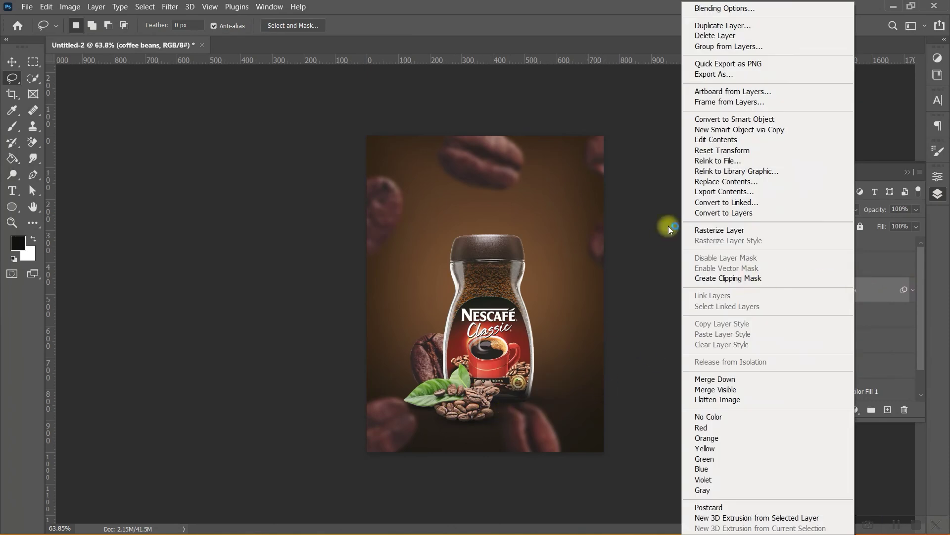
left_click(706, 231)
key("F7")
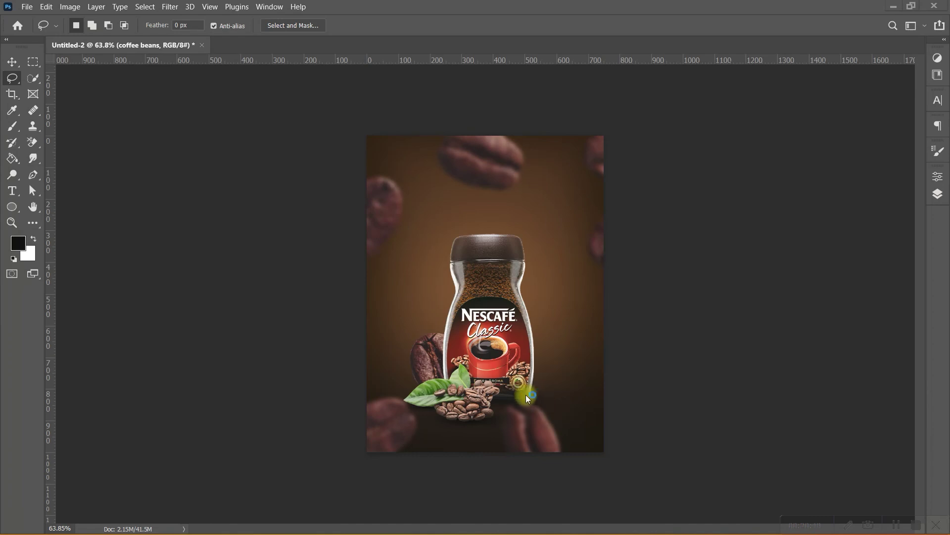
left_click(938, 195)
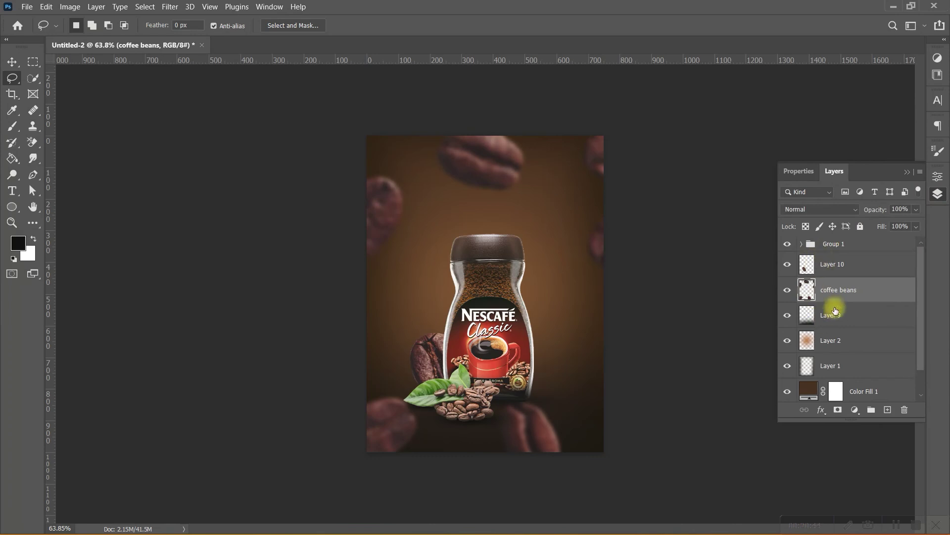
Lasso and cut away the blurry bean below the jar's lower right.
left_click_drag(541, 386, 491, 389)
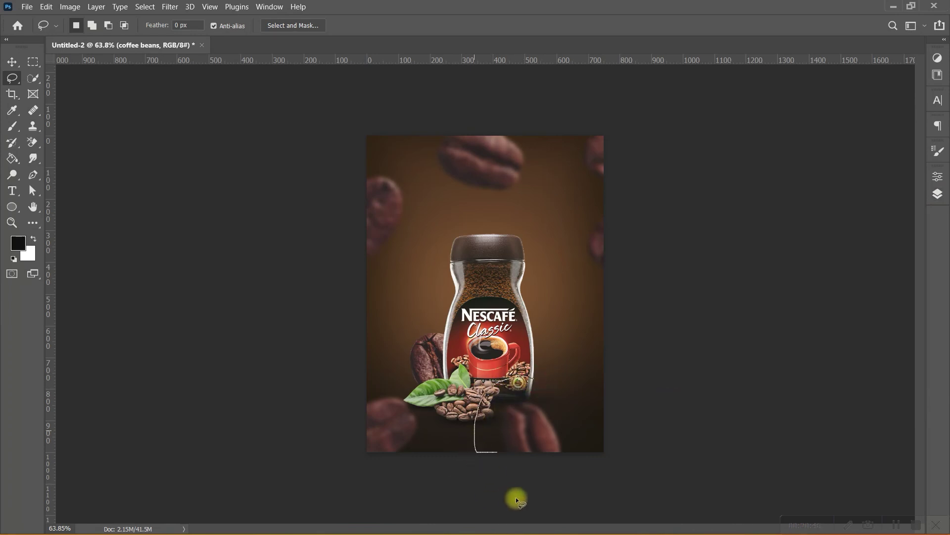
left_click_drag(516, 497, 592, 449)
key("ctrl+x")
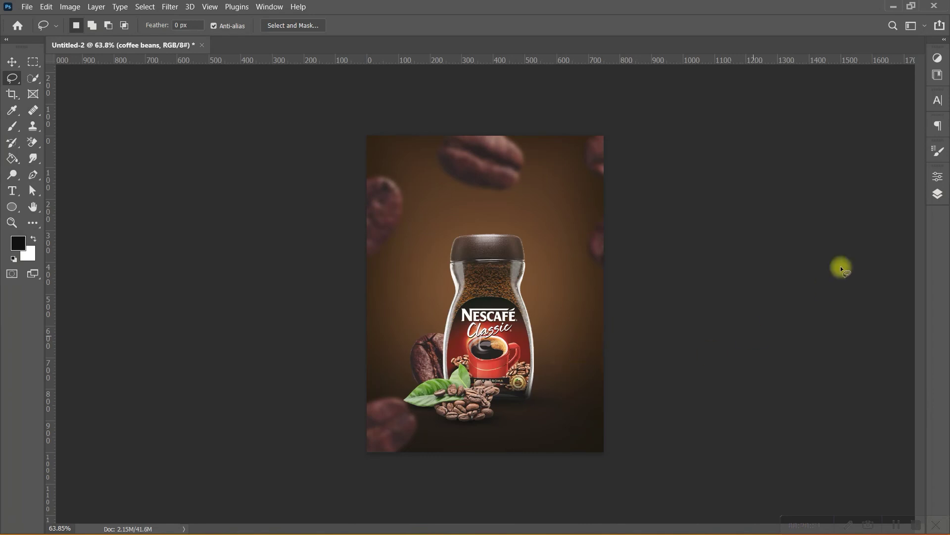
left_click(937, 194)
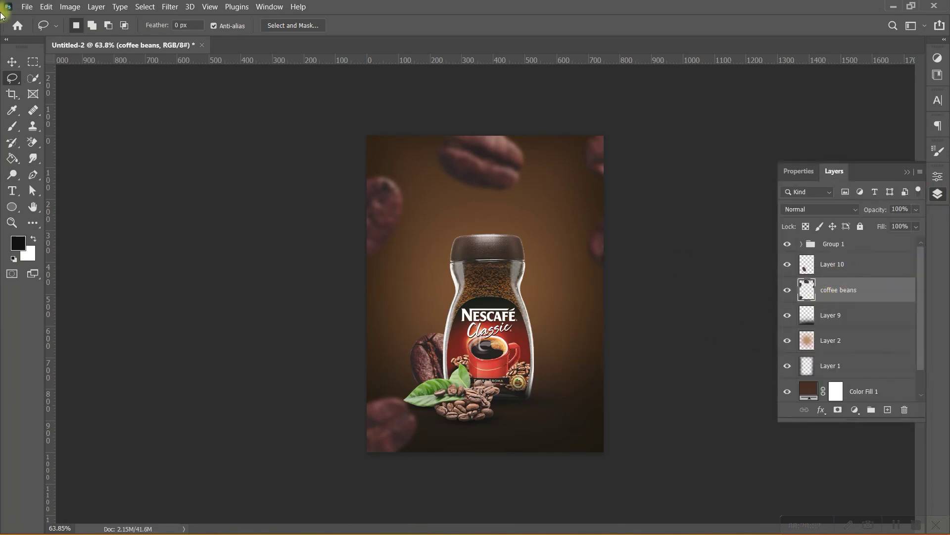
Place coffee leaf.png as a linked image on the poster.
left_click(27, 8)
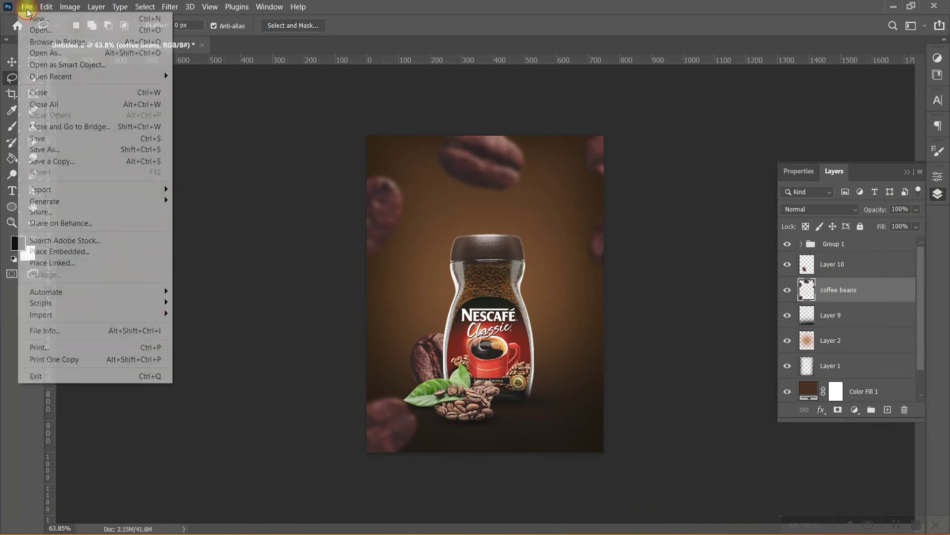
left_click(42, 267)
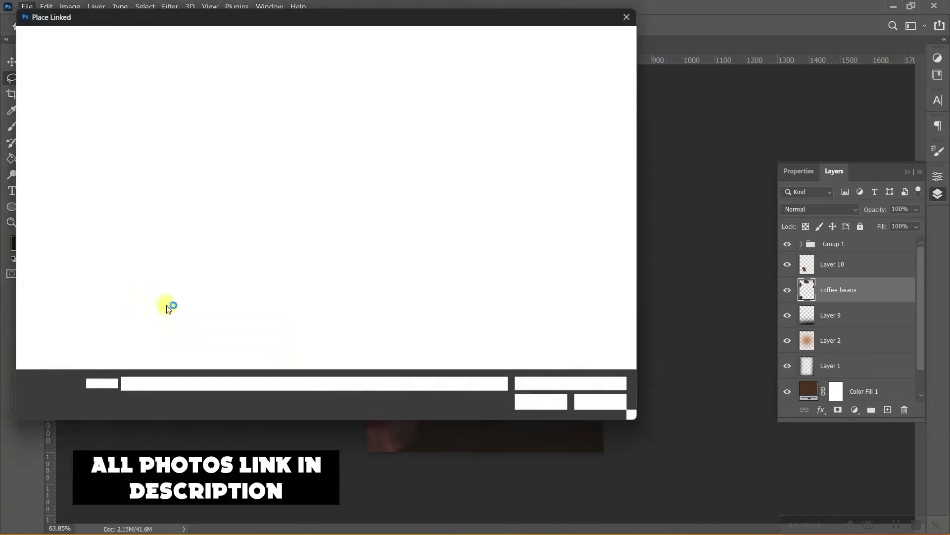
left_click(230, 115)
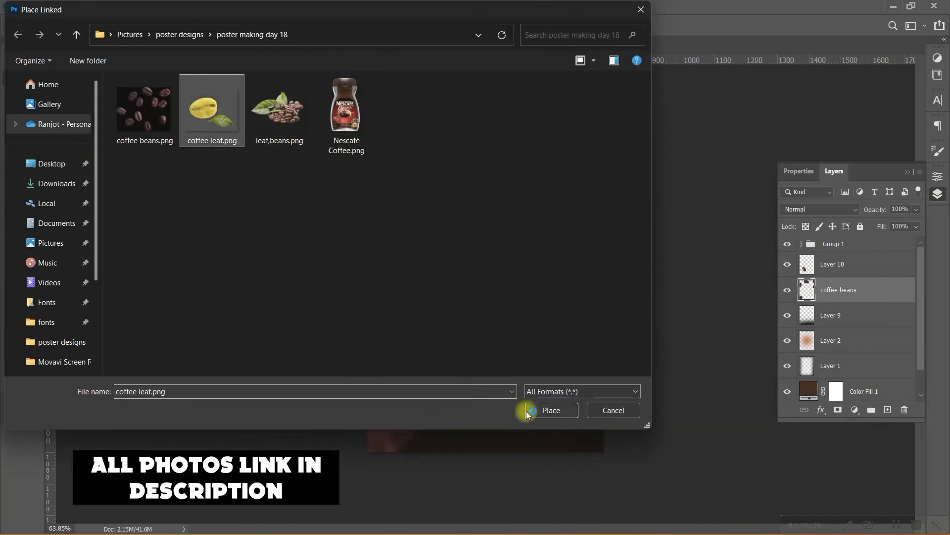
left_click(528, 411)
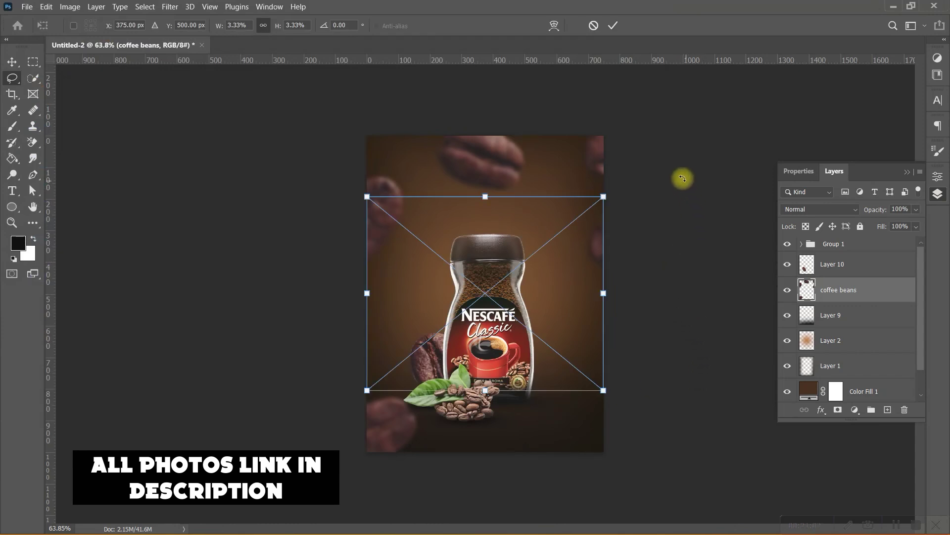
Rotate, scale and move the coffee leaf into the poster's lower-right corner.
left_click_drag(553, 239, 637, 293)
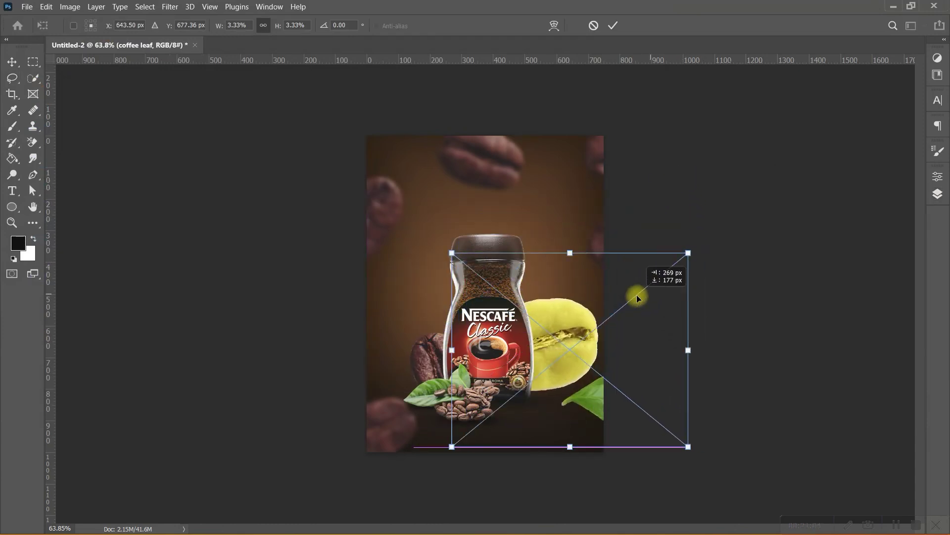
left_click_drag(749, 257, 582, 531)
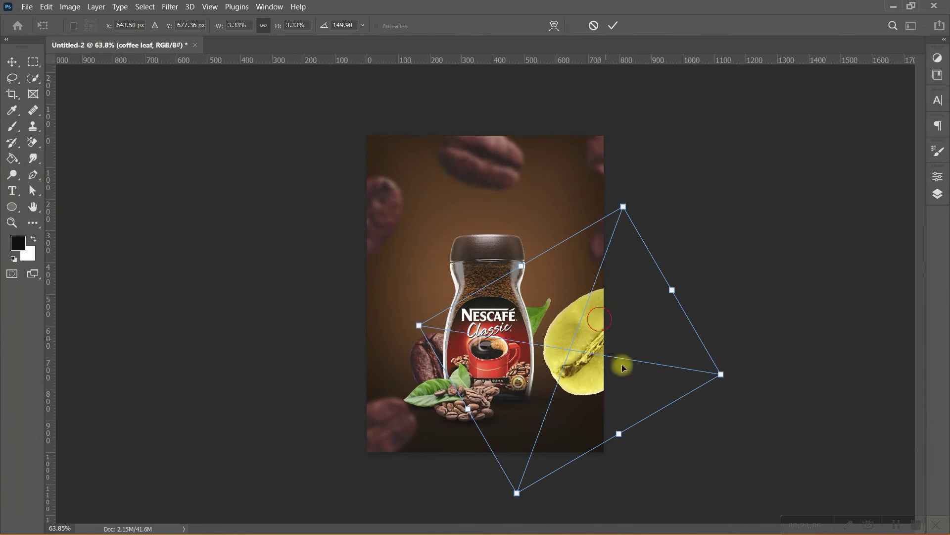
left_click_drag(622, 362, 664, 403)
left_click_drag(793, 288, 780, 458)
left_click_drag(653, 419, 686, 479)
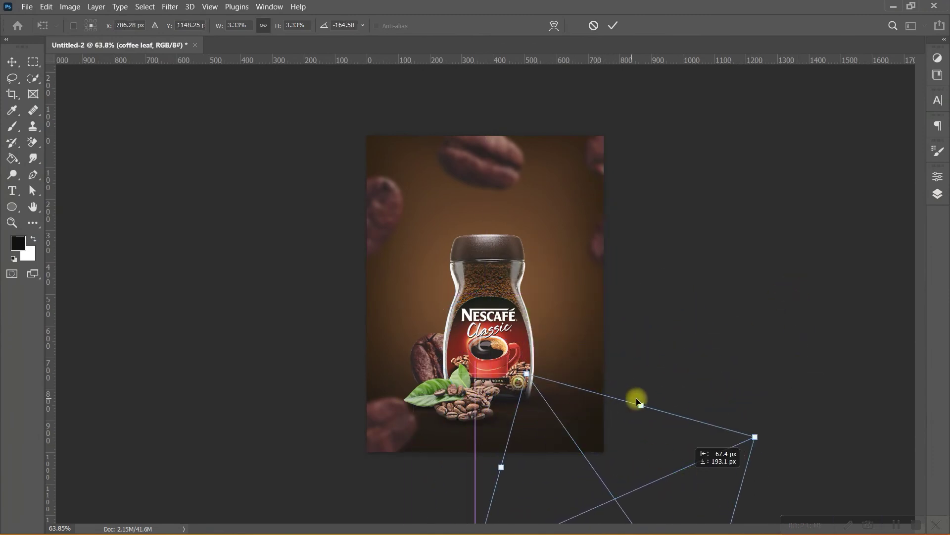
left_click_drag(643, 397, 721, 297)
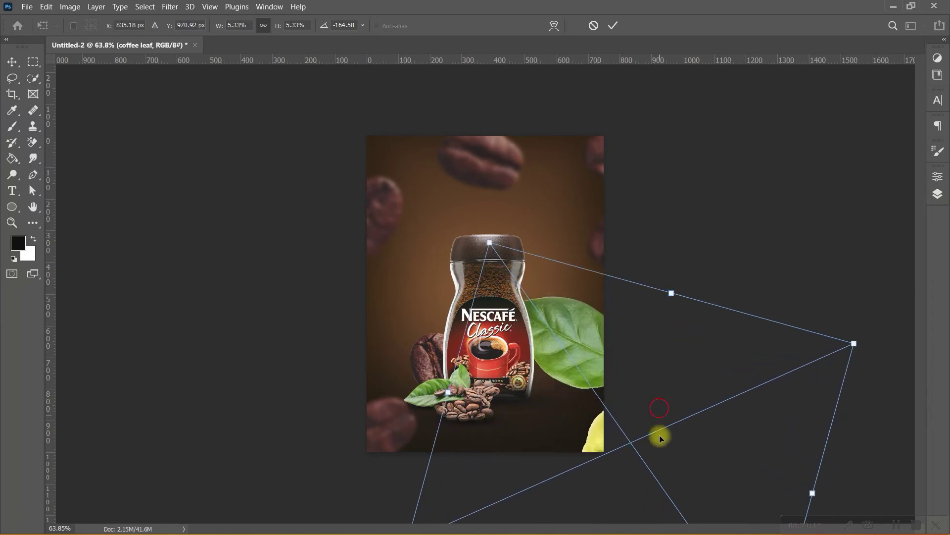
left_click_drag(659, 411, 666, 495)
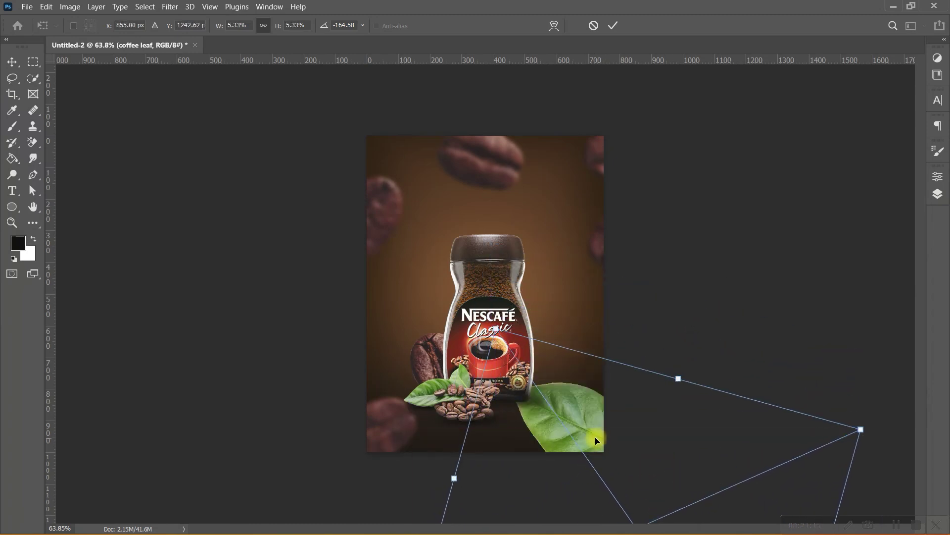
key("Return")
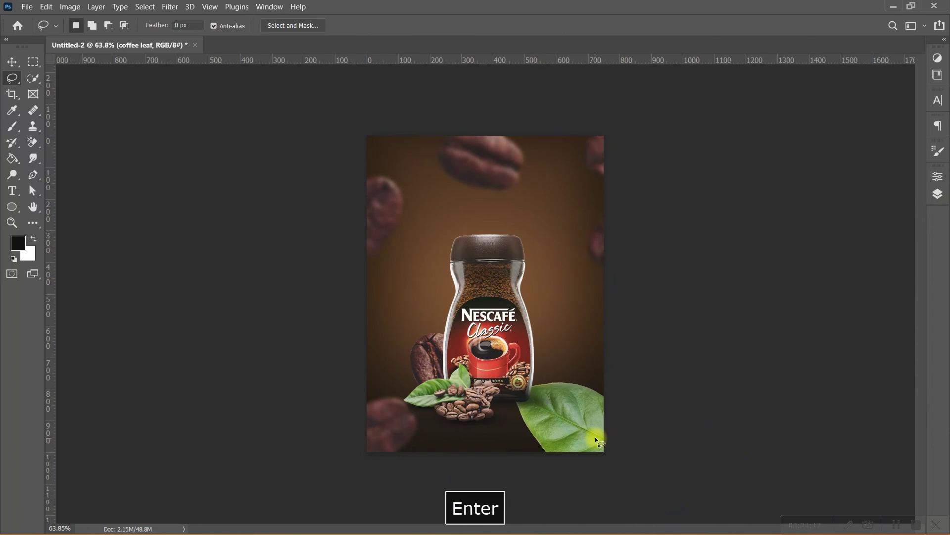
left_click(937, 194)
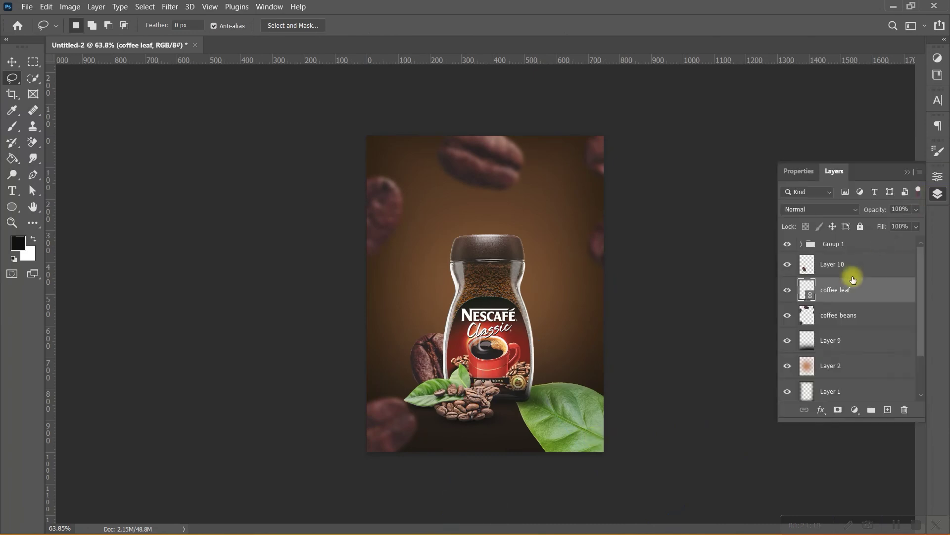
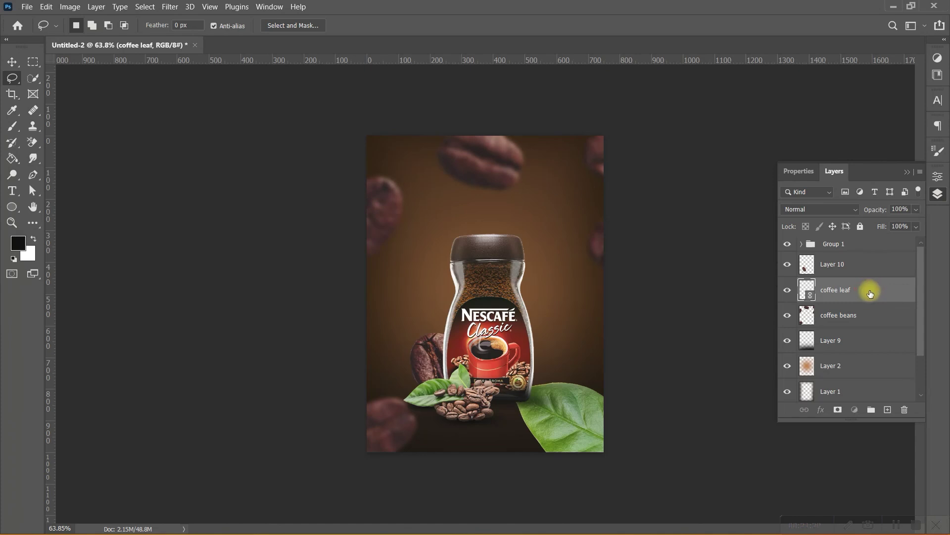
Move the coffee leaf layer above Group 1 and shift the leaf into the bottom-right corner.
left_click_drag(870, 293, 869, 236)
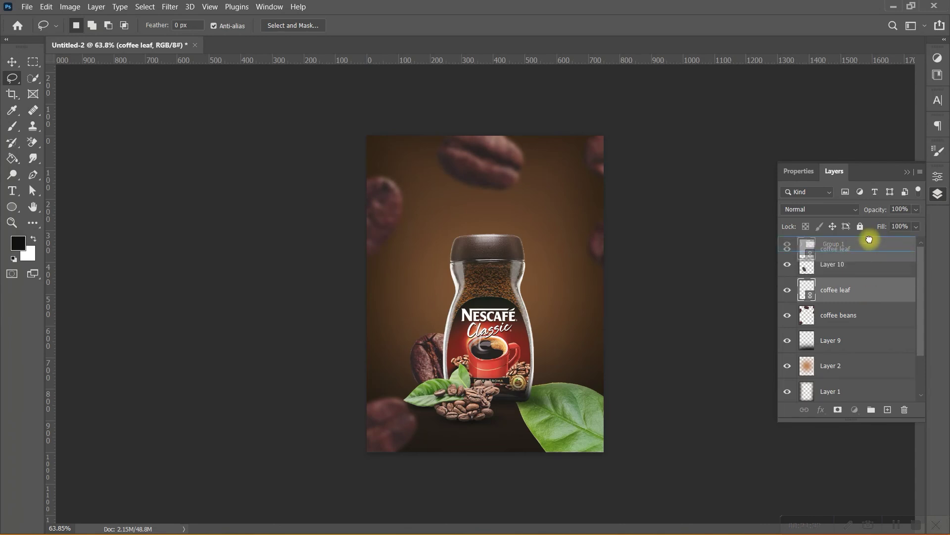
left_click_drag(869, 236, 869, 236)
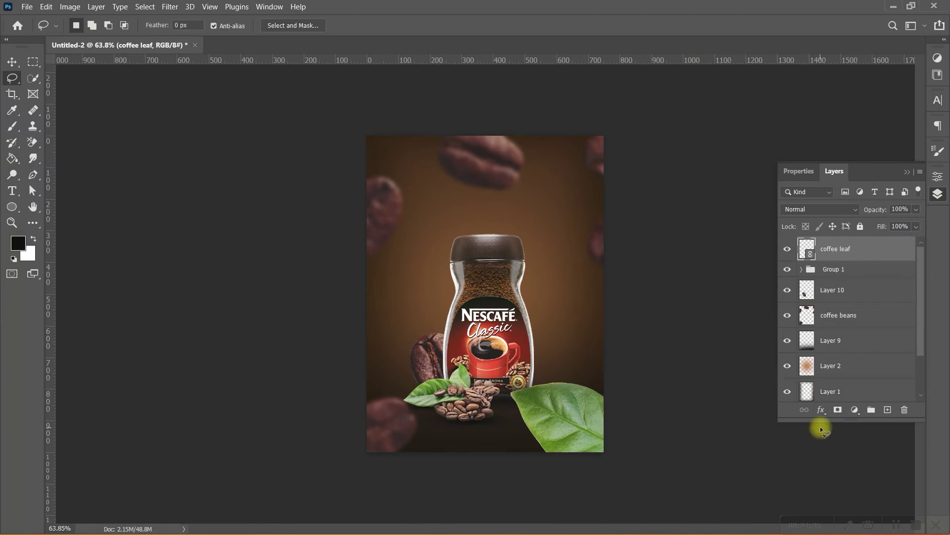
key("ctrl+t")
left_click_drag(573, 413, 599, 428)
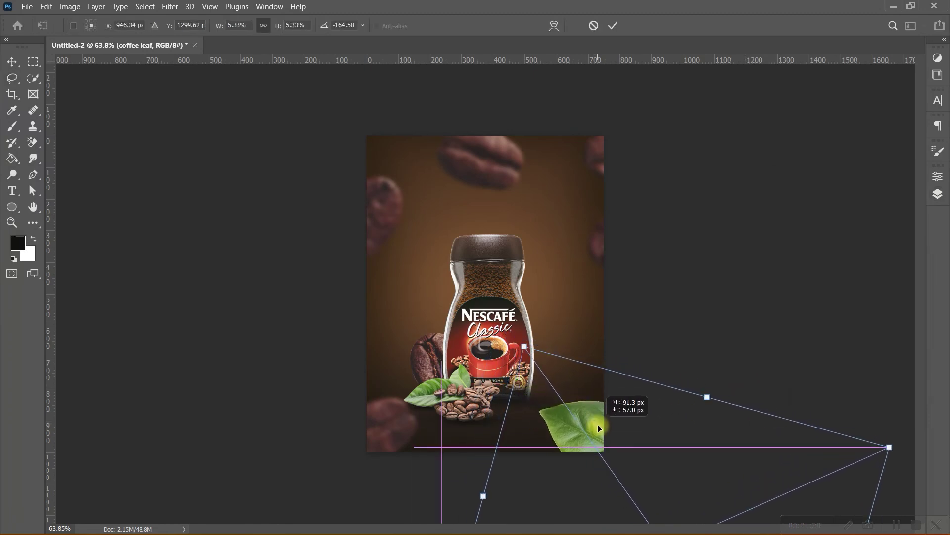
key("Return")
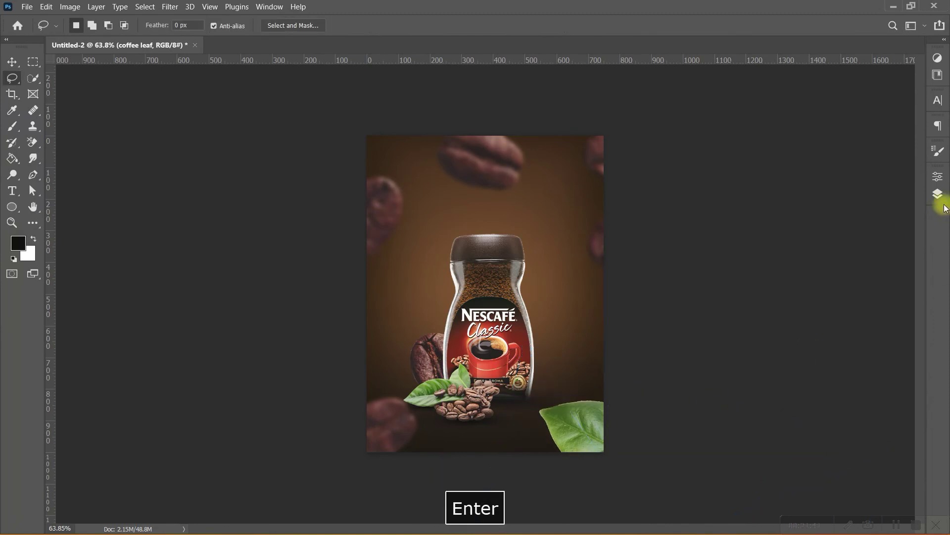
left_click(937, 194)
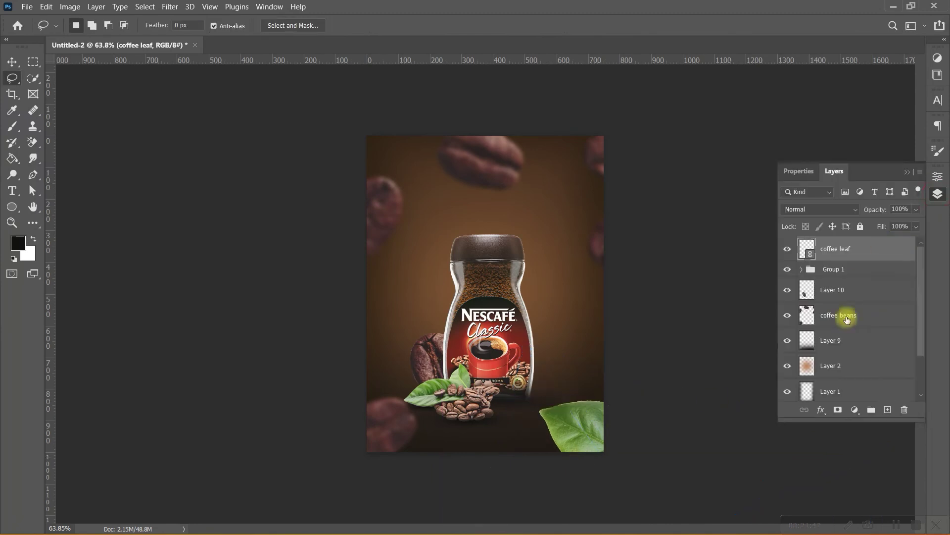
Rasterize the coffee leaf layer, then convert it into a smart object.
right_click(848, 253)
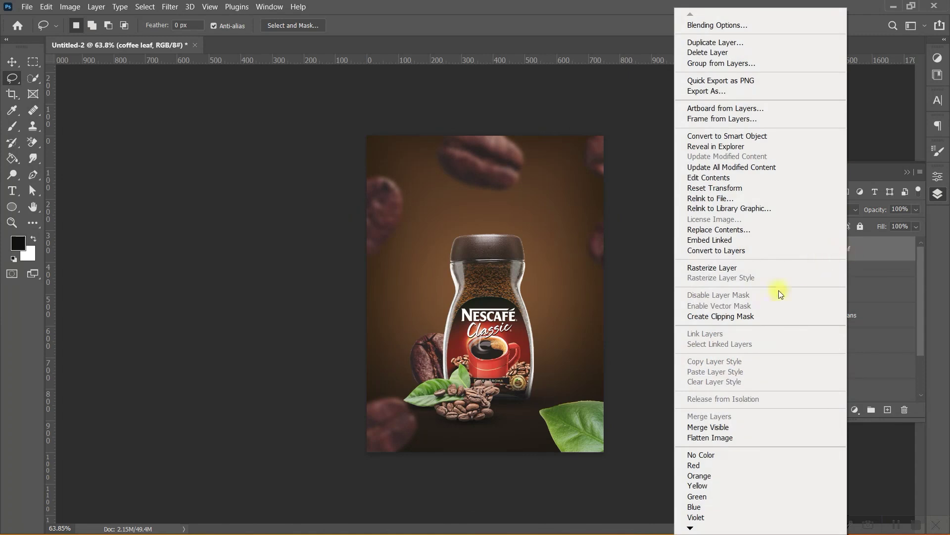
left_click(709, 267)
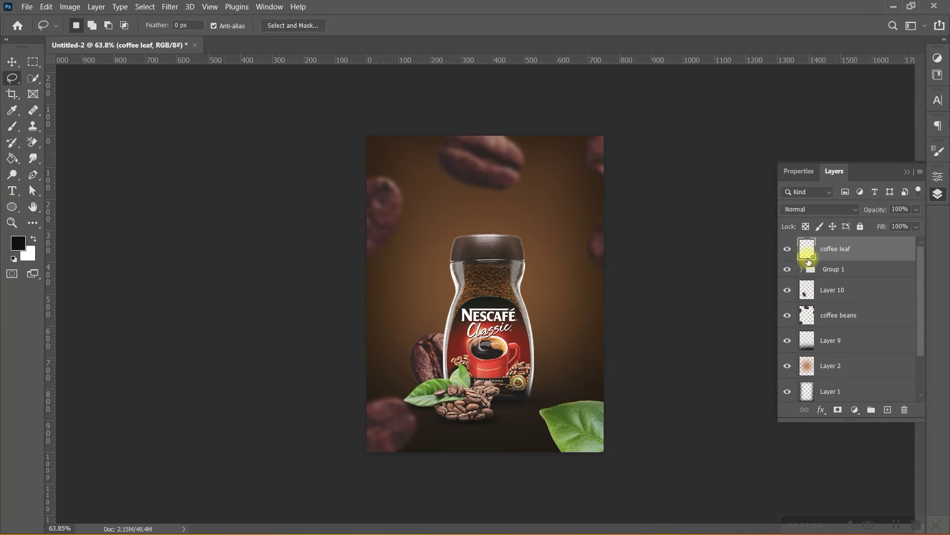
right_click(845, 250)
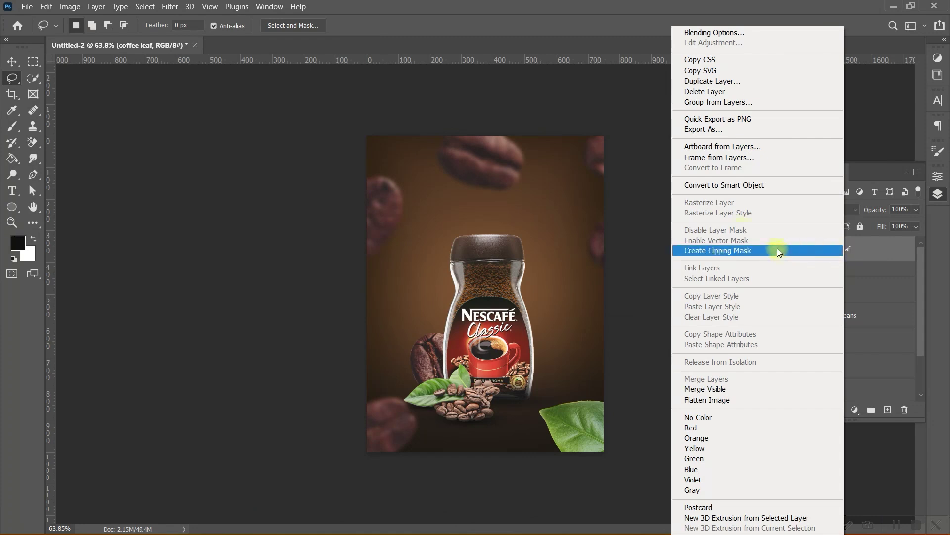
left_click(726, 185)
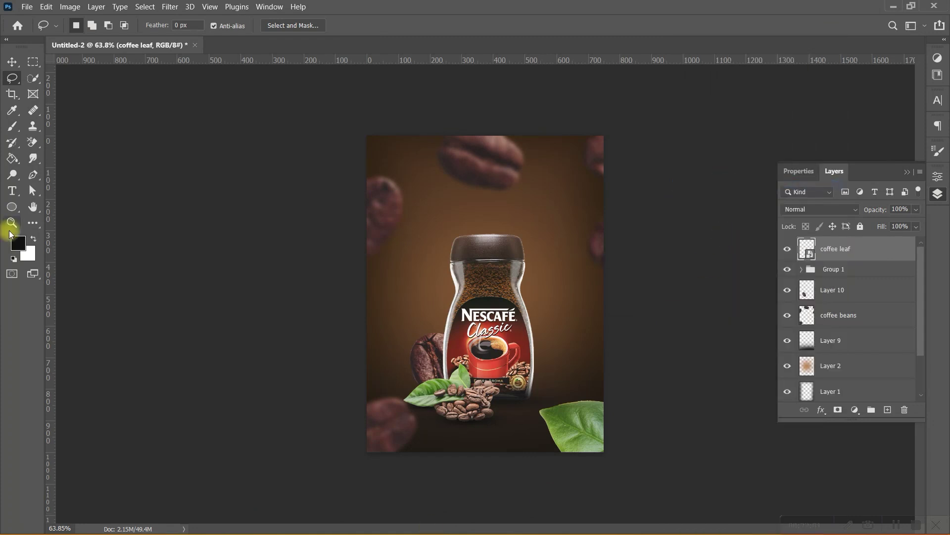
left_click(175, 10)
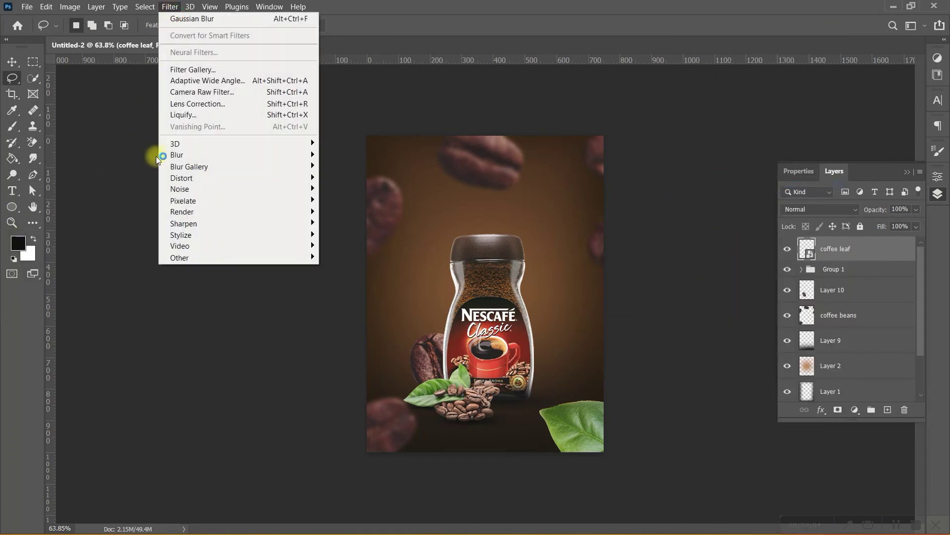
mouse_move(237, 154)
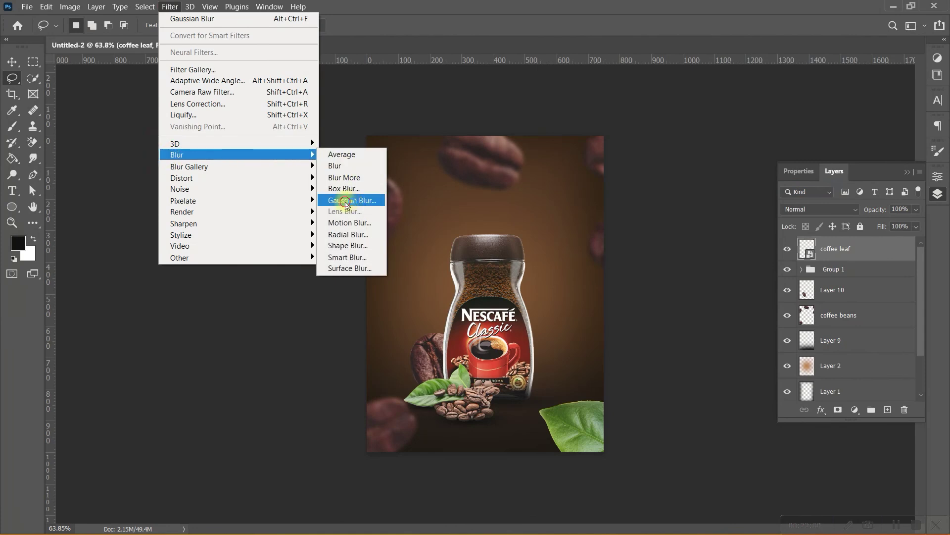
Apply a Gaussian Blur smart filter with radius 4.4 to the coffee leaf.
left_click(347, 201)
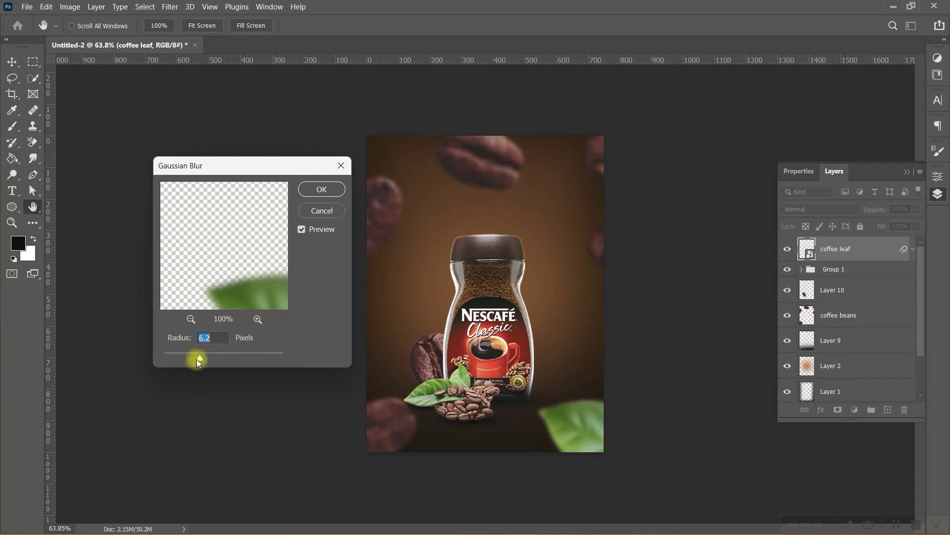
left_click_drag(197, 360, 192, 357)
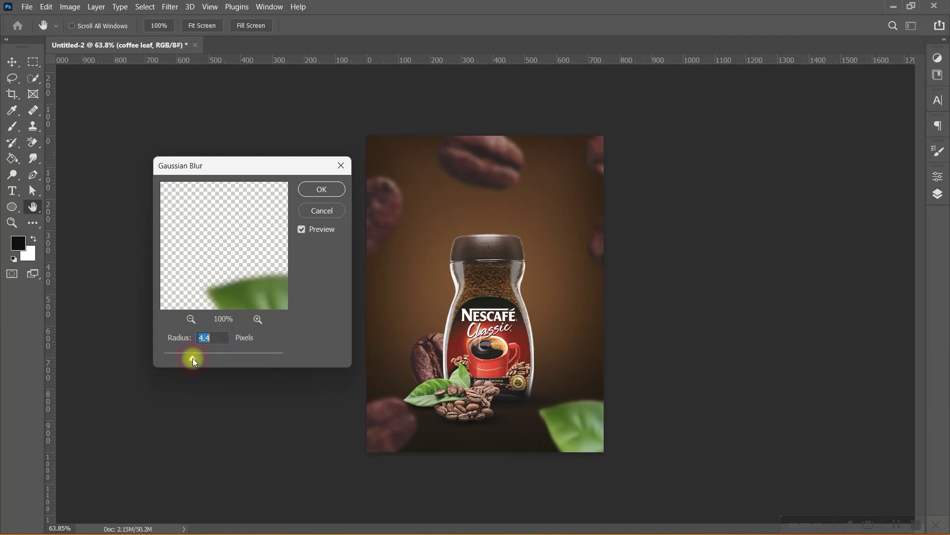
left_click(321, 189)
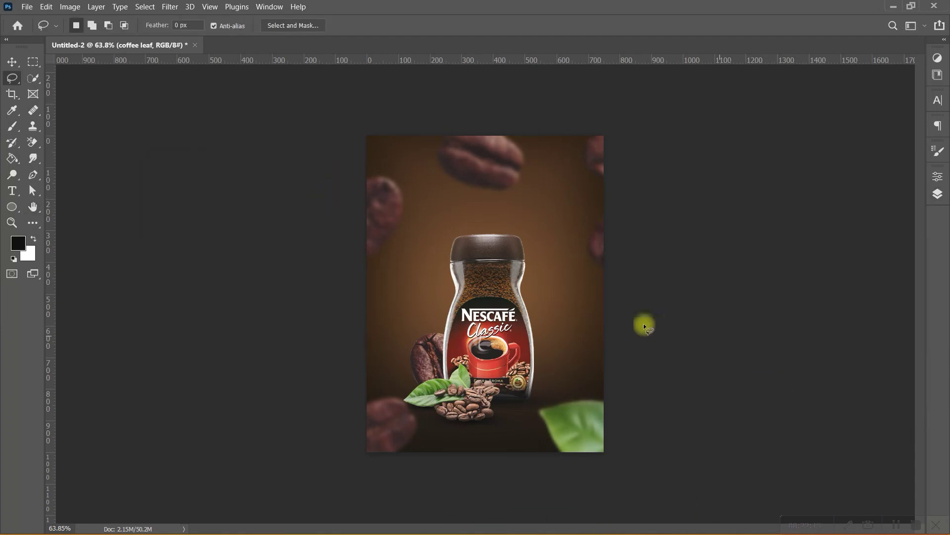
Collapse the coffee leaf's smart filter entries in the Layers panel.
key("v")
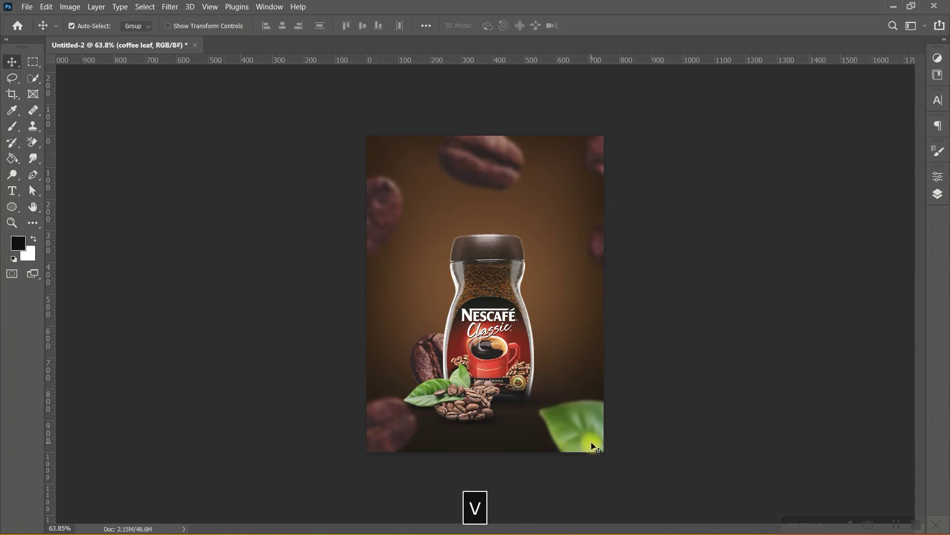
left_click(937, 195)
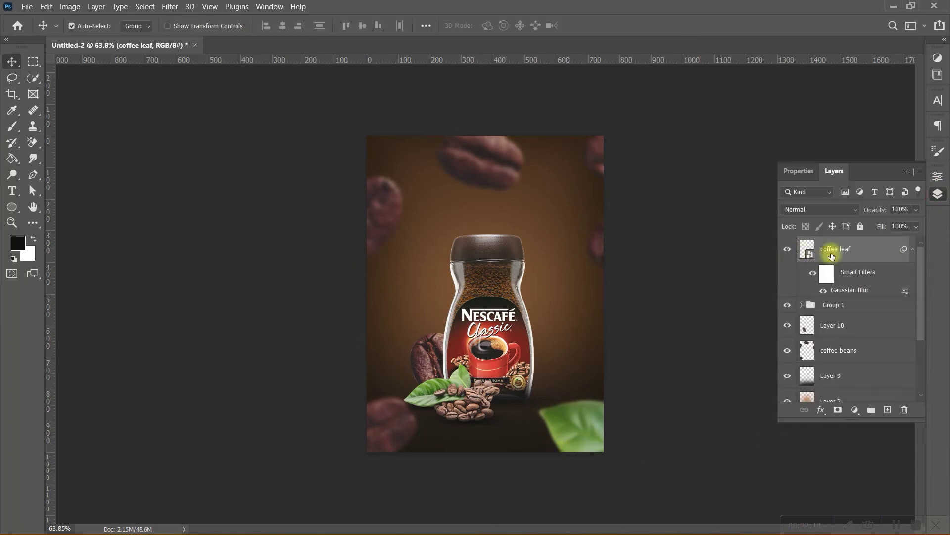
left_click(913, 250)
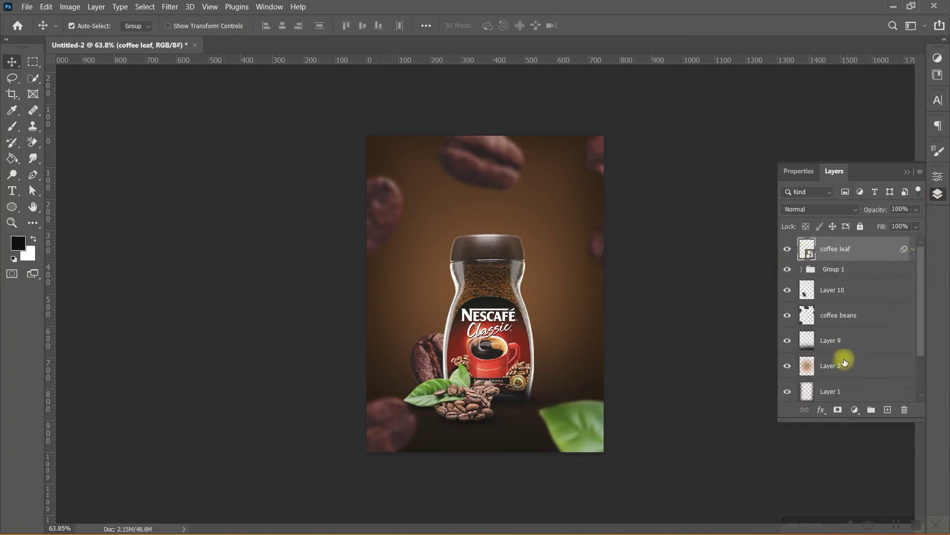
left_click(820, 416)
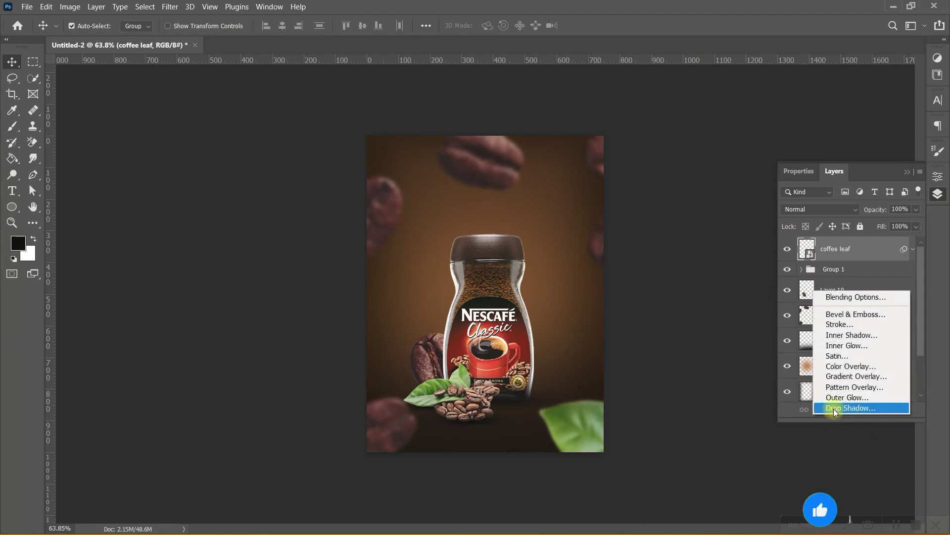
Add a Drop Shadow to the leaf and start adjusting its angle, distance and size.
key("Escape")
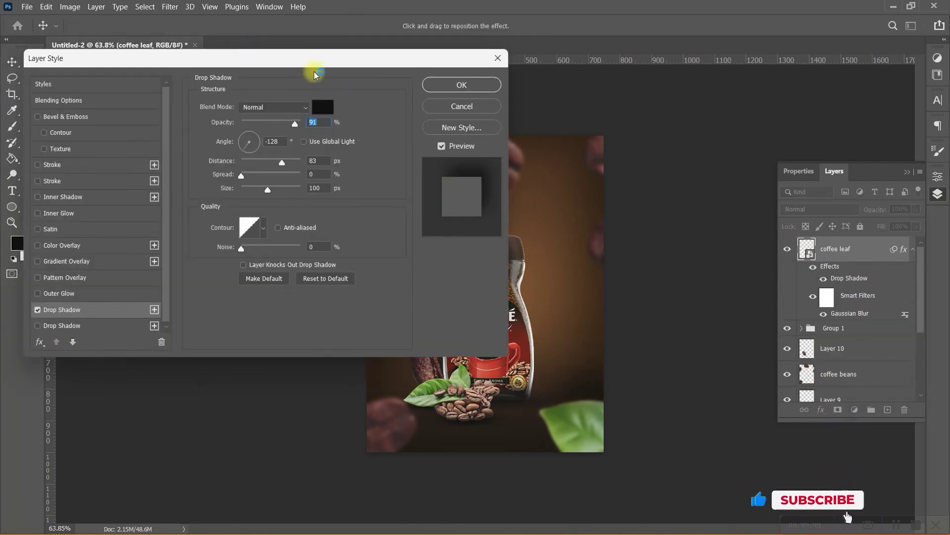
left_click_drag(341, 67, 363, 59)
mouse_move(304, 154)
left_mouse_down()
mouse_move(263, 156)
mouse_move(277, 183)
mouse_move(262, 192)
left_mouse_up()
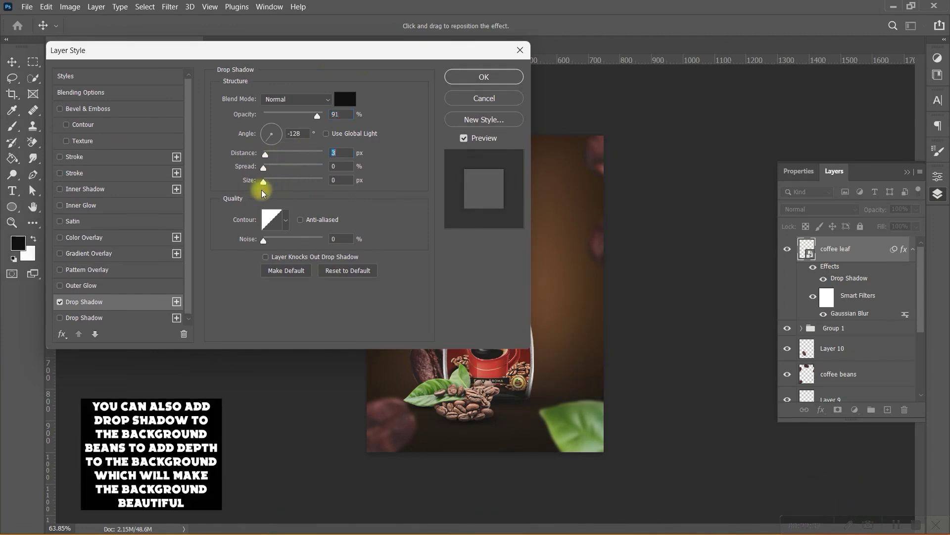
left_click(271, 192)
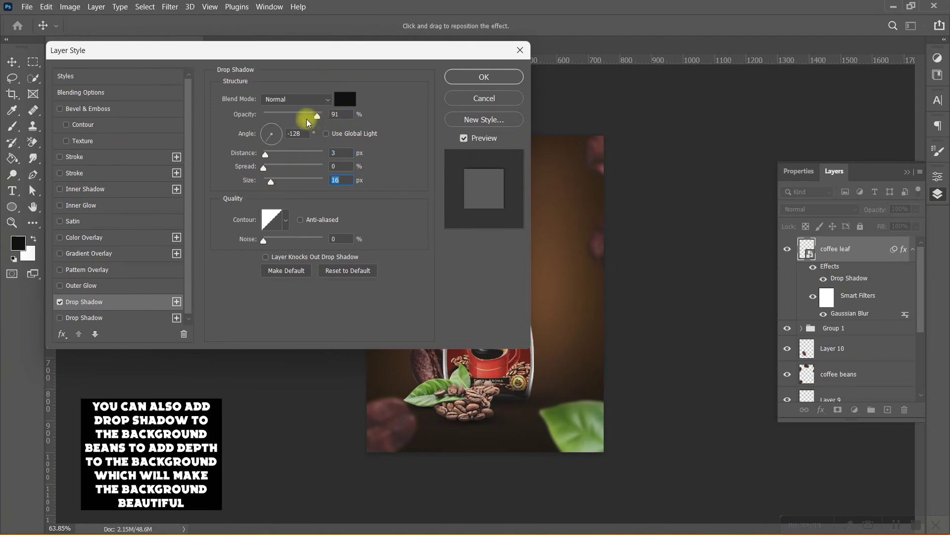
left_click_drag(264, 143, 280, 130)
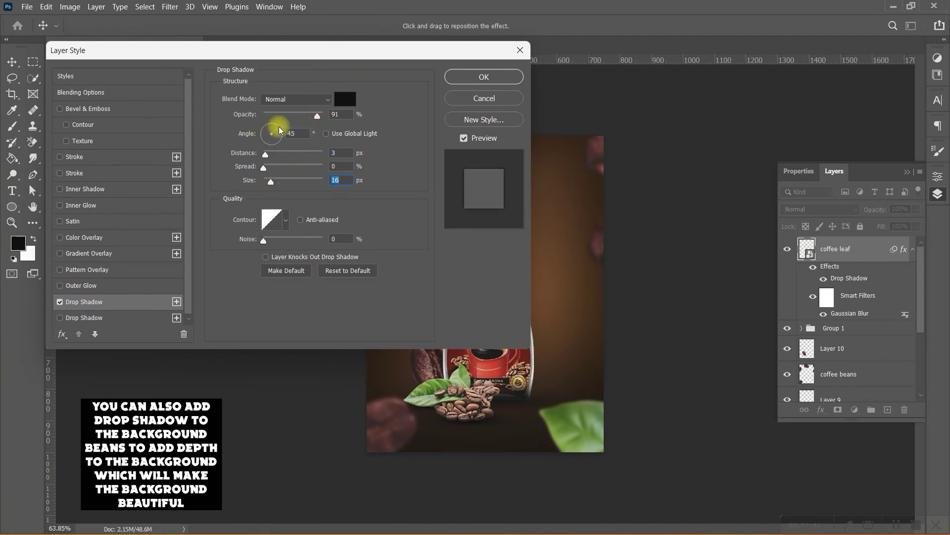
left_click(279, 131)
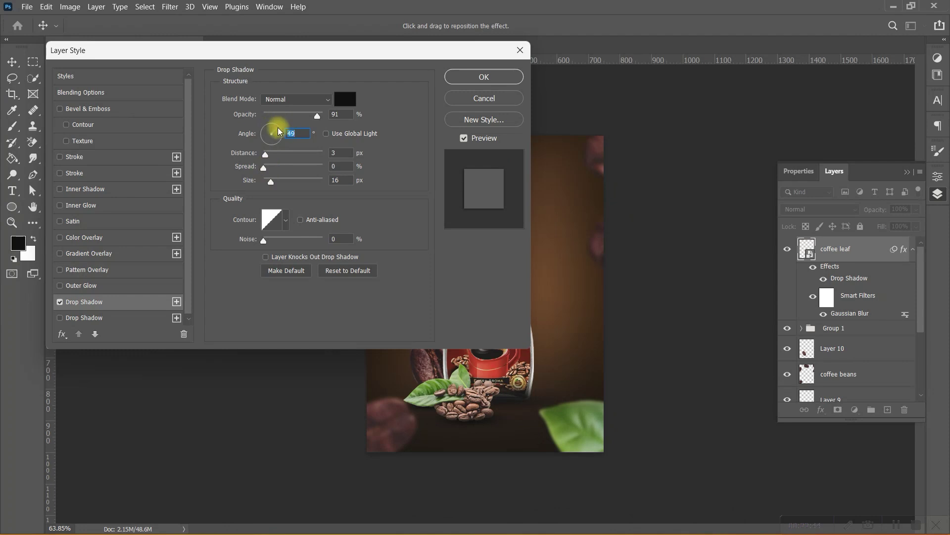
left_click(276, 183)
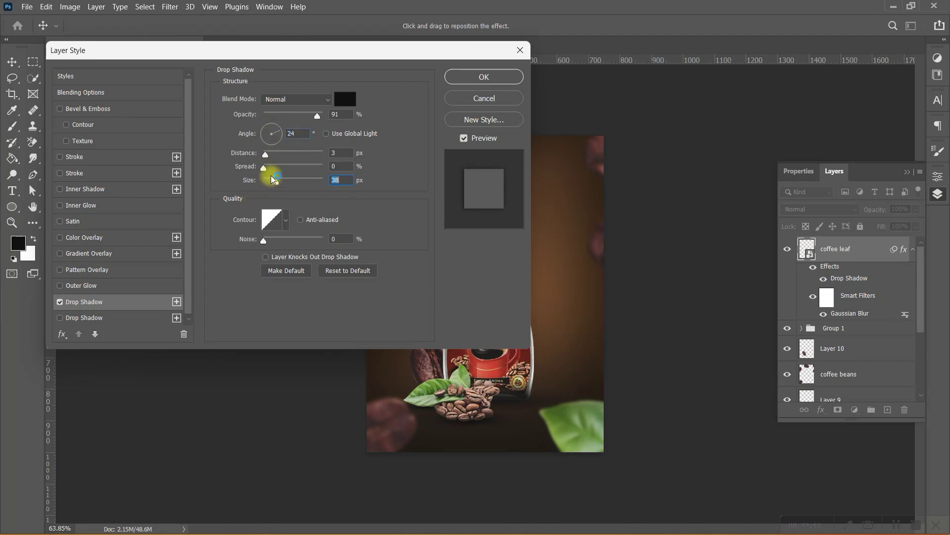
Finish the shadow at 24° angle, 20 px distance, 38 px size, 91% opacity.
left_click_drag(274, 158, 275, 156)
left_click(346, 149)
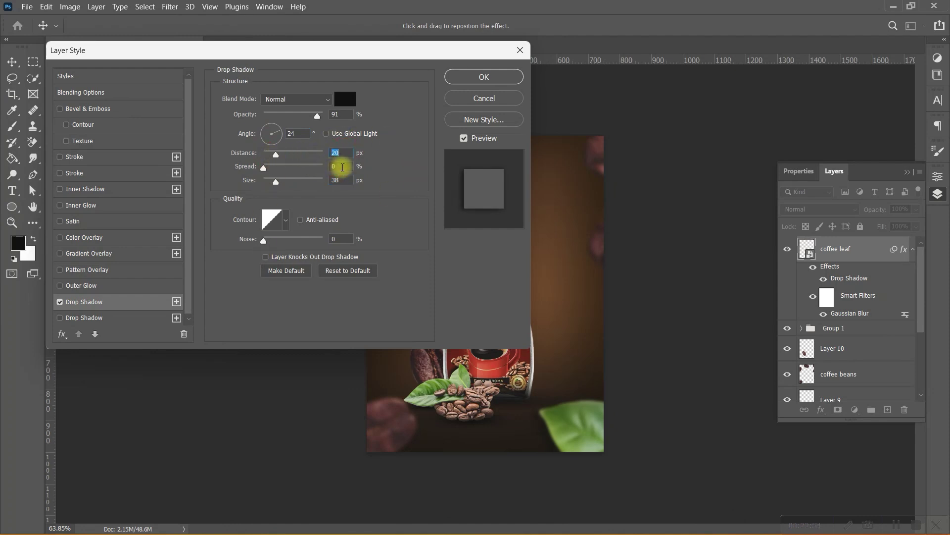
left_click(341, 180)
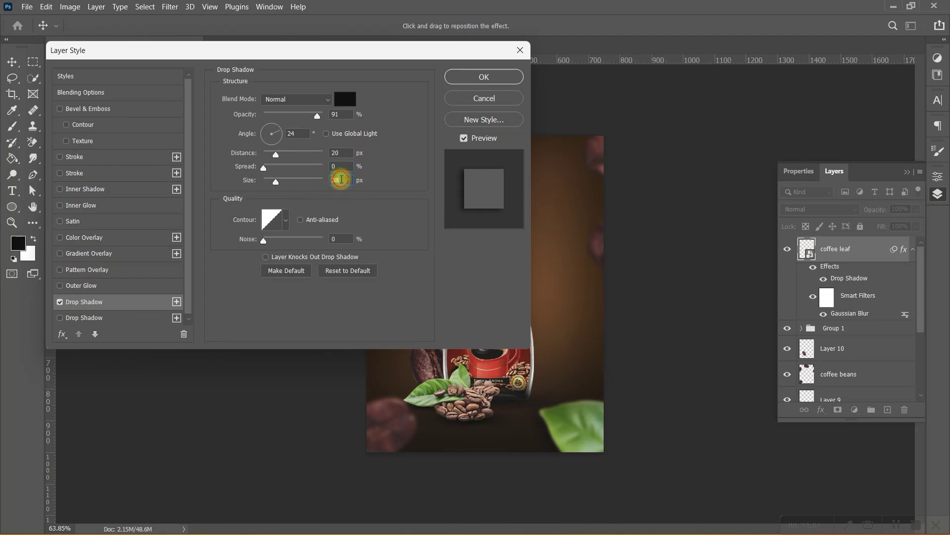
left_click(297, 134)
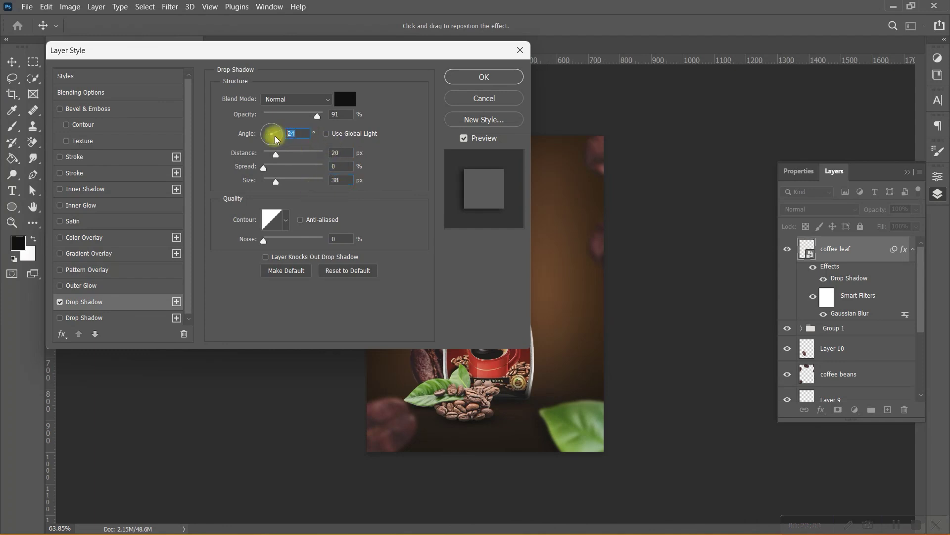
left_click(337, 115)
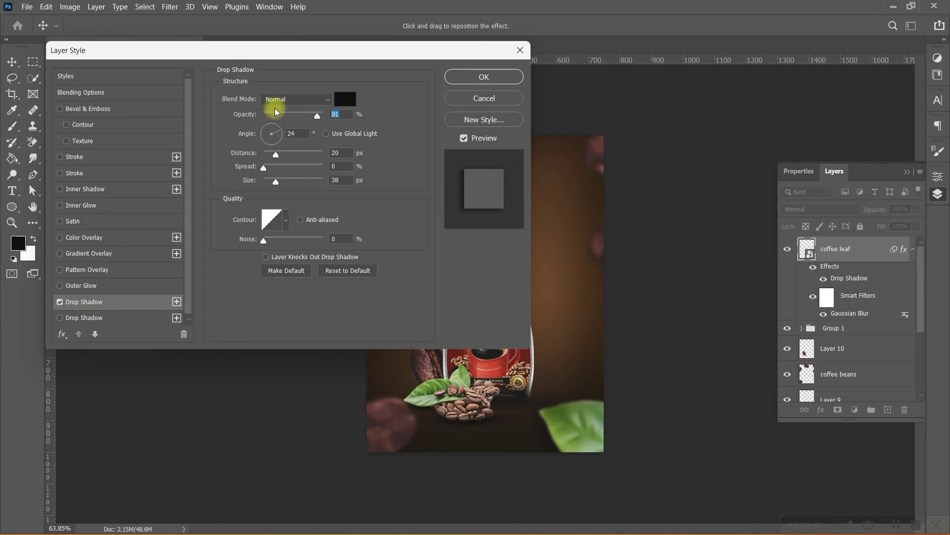
left_click(468, 77)
key("F7")
left_click(479, 340)
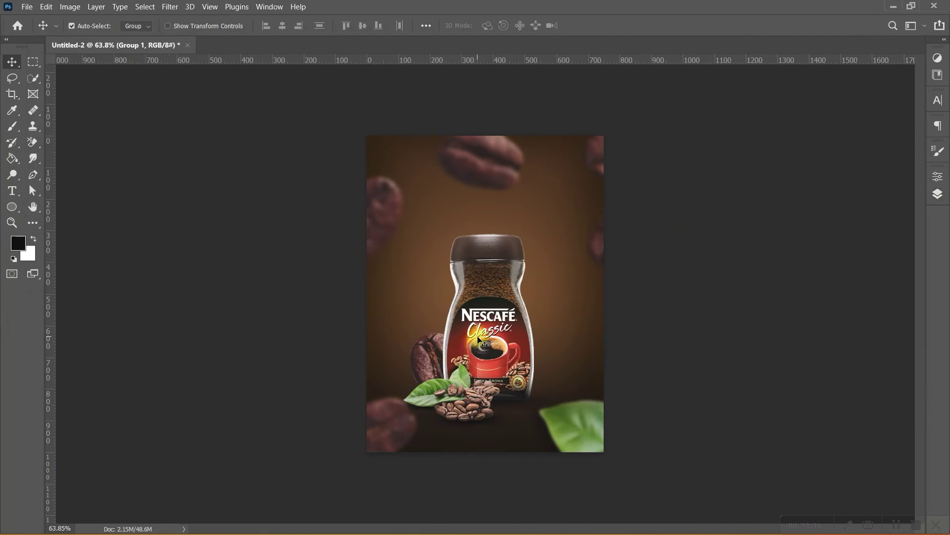
Nudge the Group 1 jar left, scale it to about 93%, then fit the poster on screen.
left_click(937, 194)
left_click(791, 271)
key("ctrl+t")
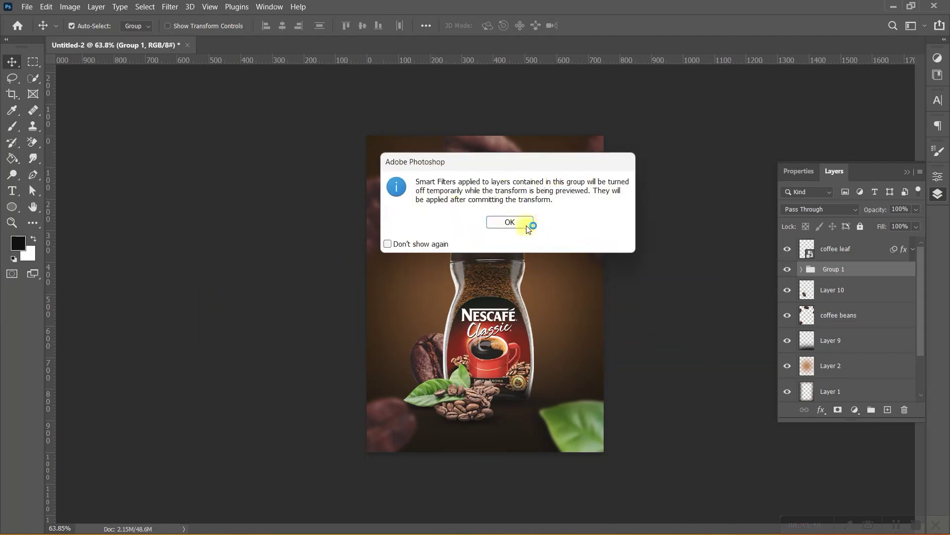
left_click(511, 223)
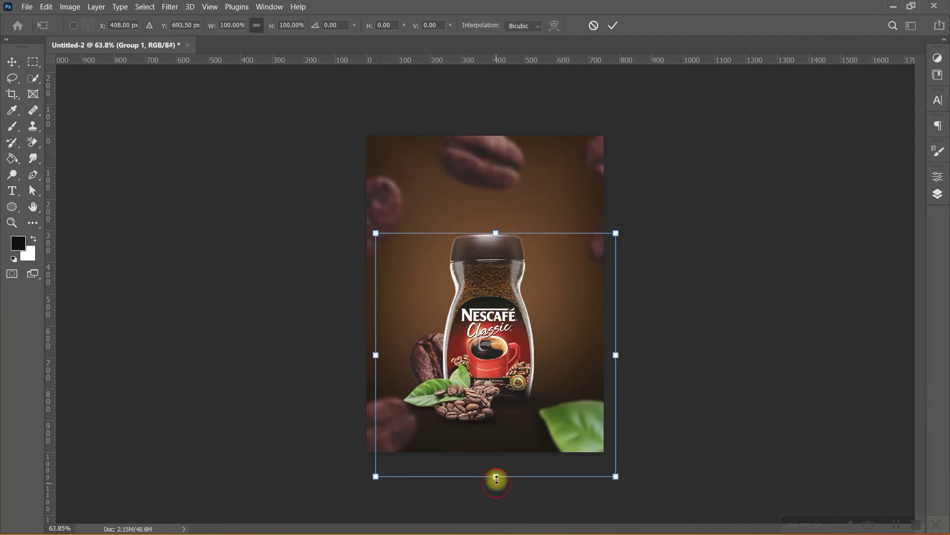
left_click_drag(496, 478, 496, 472)
left_click_drag(500, 360, 499, 365)
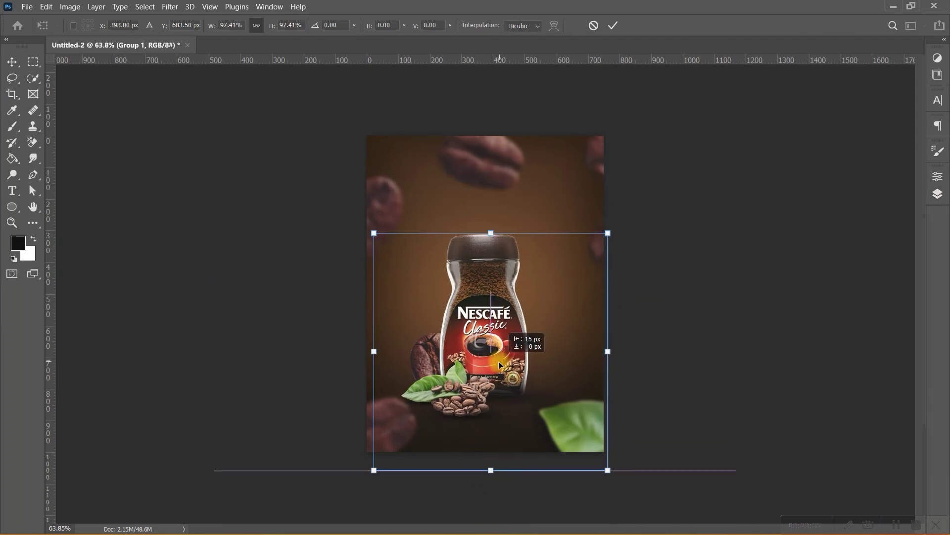
left_click_drag(491, 232, 489, 243)
key("Return")
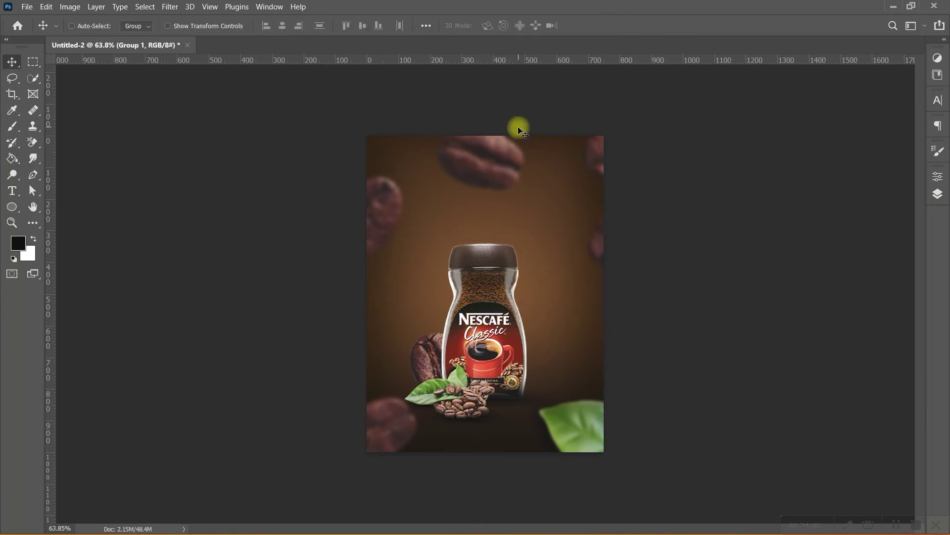
key("ctrl+0")
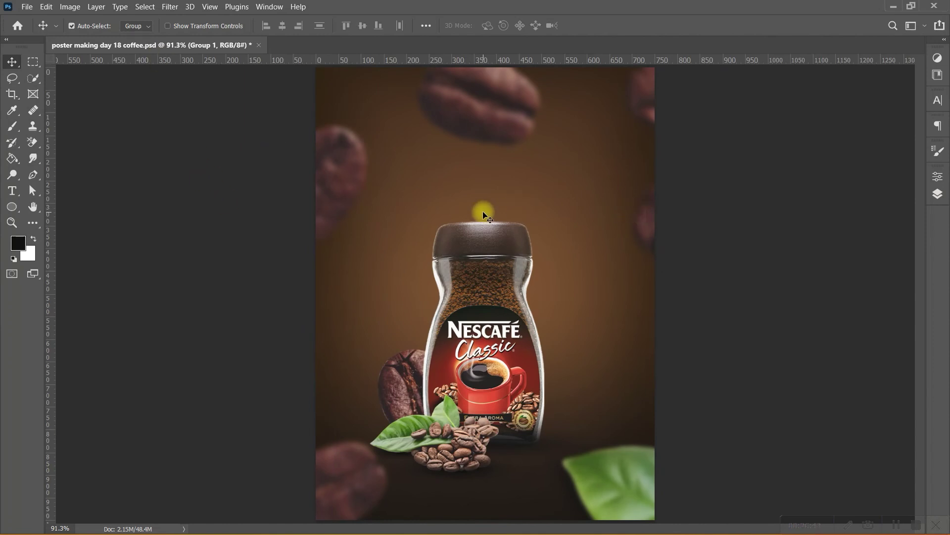
Type a large script letter 'C' above the jar and move it toward the upper left.
key("t")
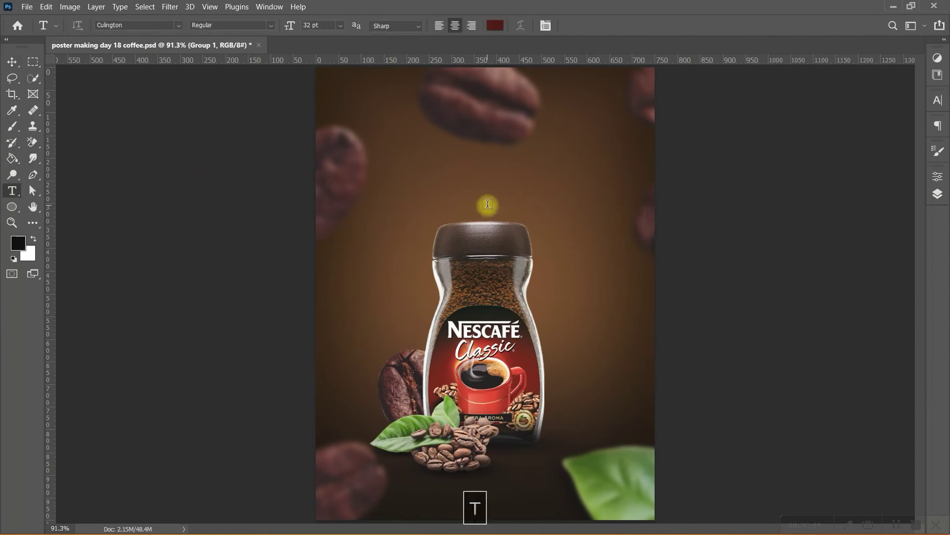
left_click(453, 163)
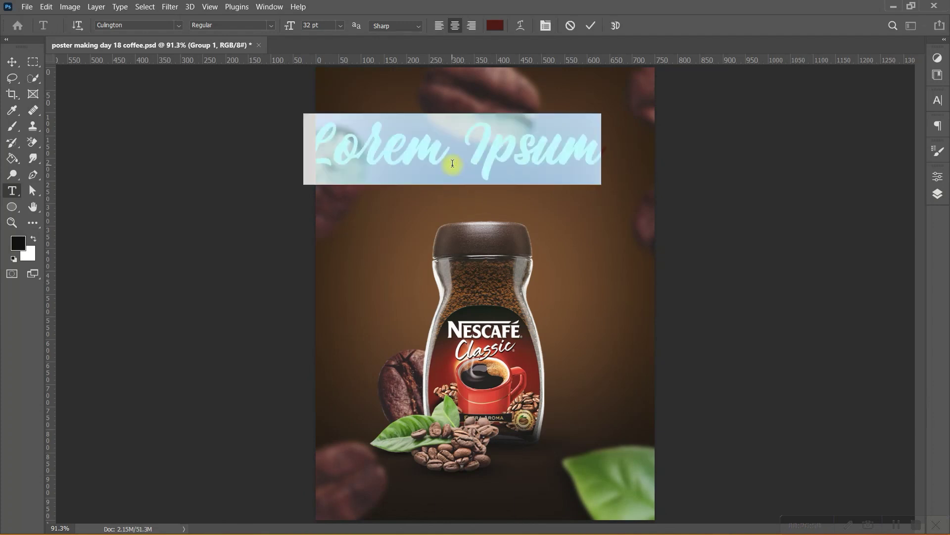
type("C")
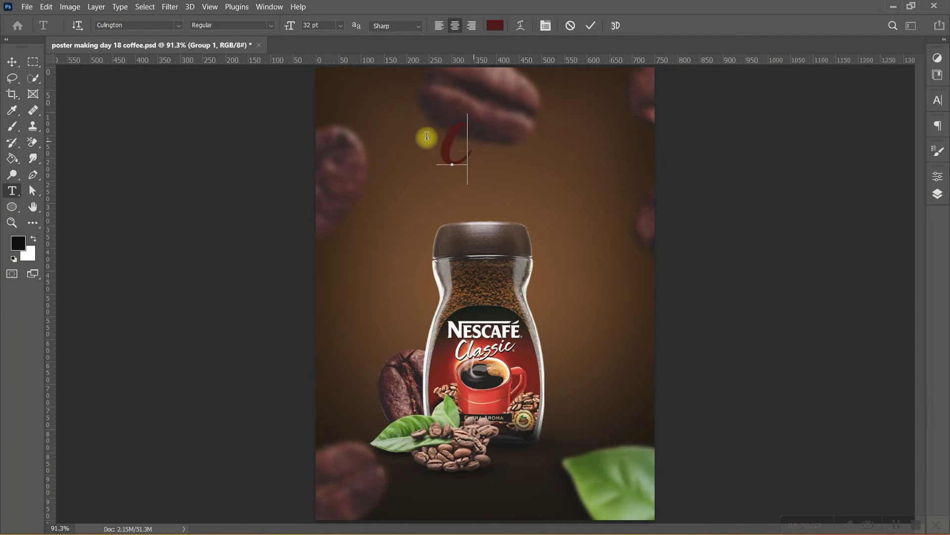
left_click_drag(450, 143, 173, 72)
left_click_drag(291, 25, 304, 27)
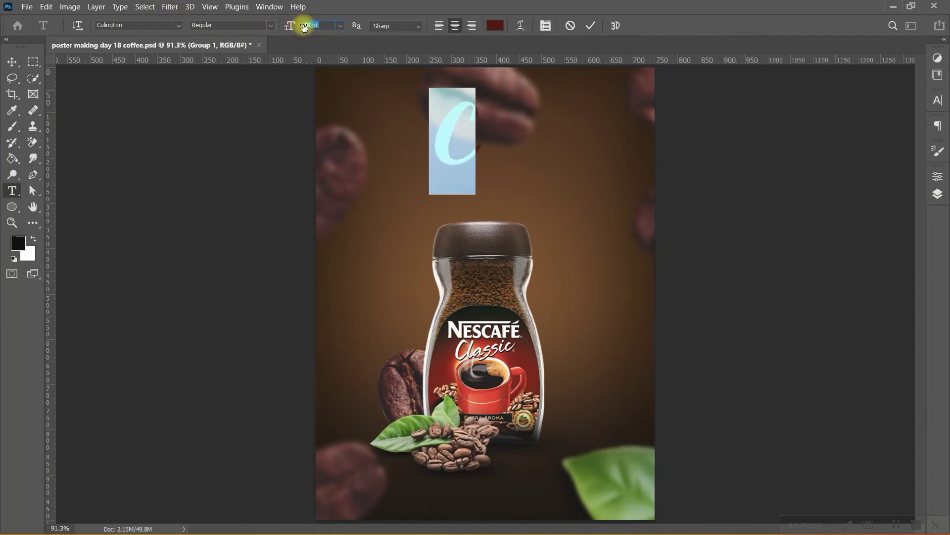
left_click(591, 25)
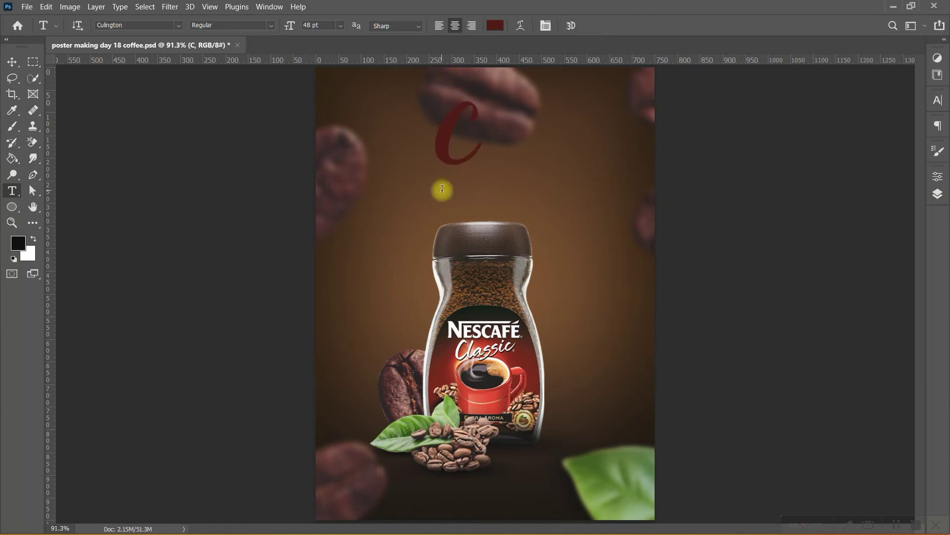
key("v")
left_click_drag(449, 160, 404, 157)
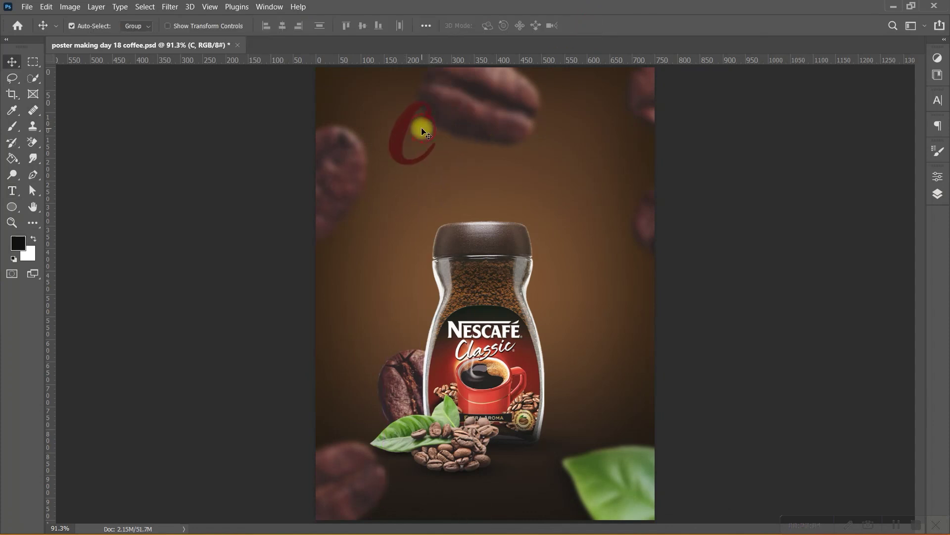
Recolour the 'C' white and move it down and to the left.
double_click(422, 127)
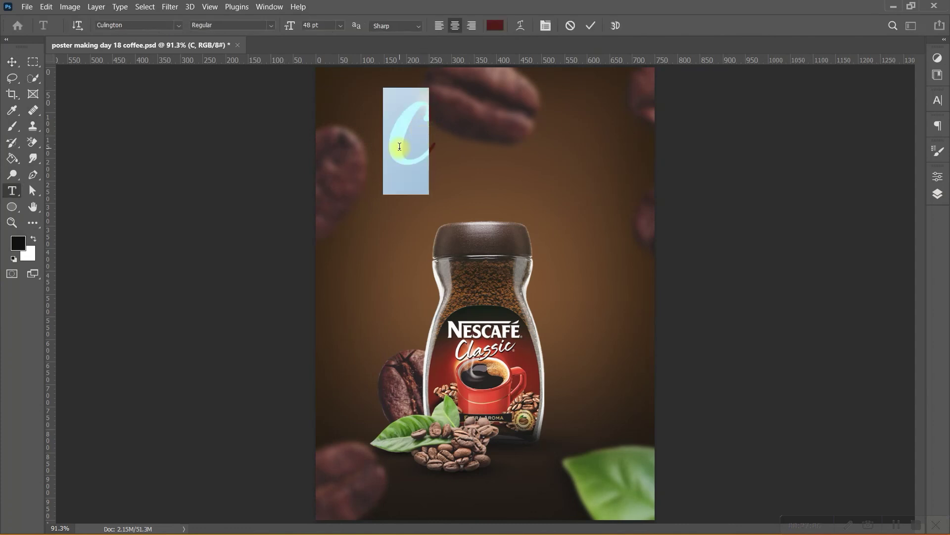
left_click(495, 25)
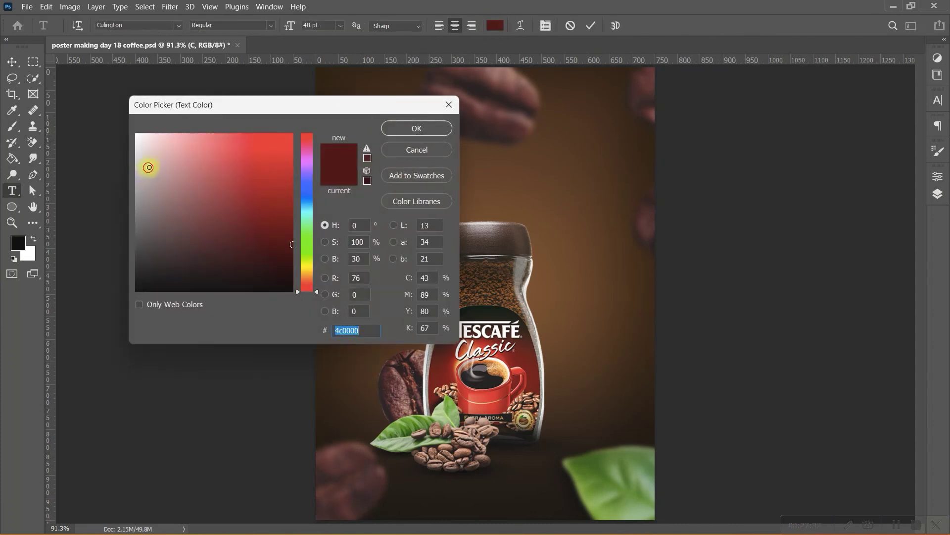
left_click_drag(149, 172, 119, 110)
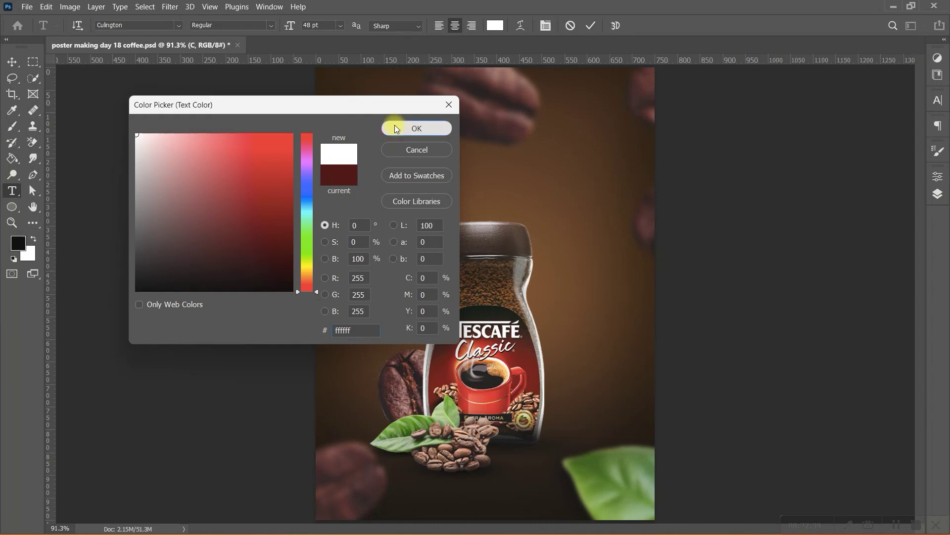
left_click(394, 127)
left_click(590, 25)
key("v")
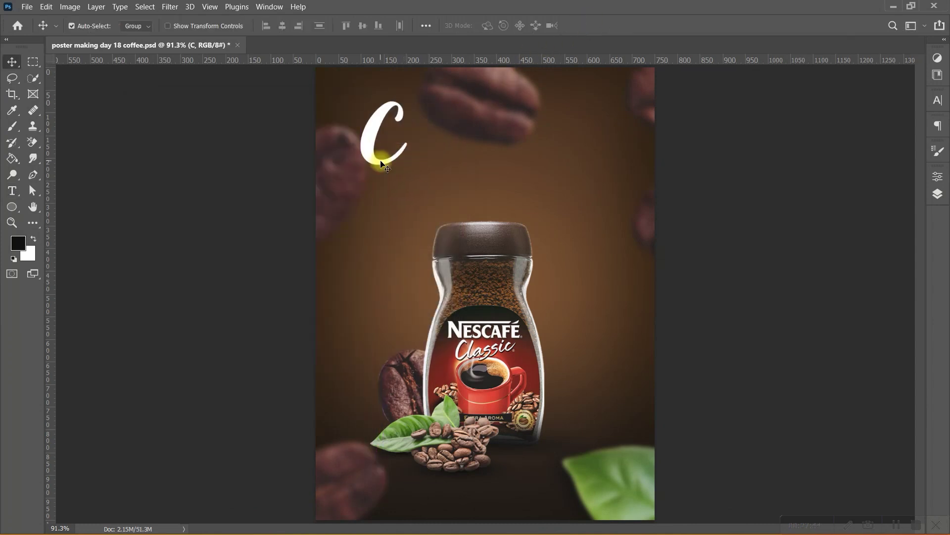
left_click_drag(406, 163, 380, 183)
Narrow and slightly tilt the white 'C', then start a new text layer beside it.
key("ctrl+t")
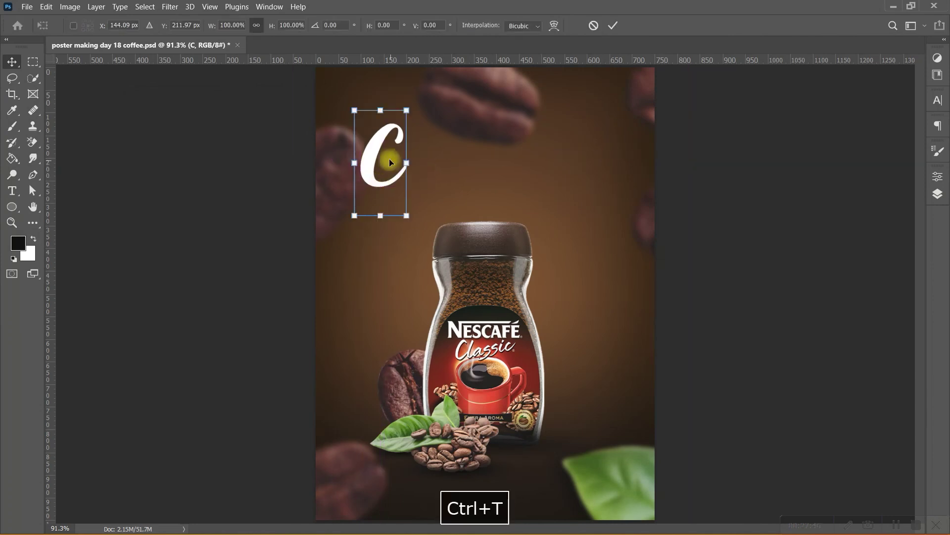
mouse_move(360, 165)
left_mouse_down()
mouse_move(384, 174)
mouse_move(428, 159)
mouse_move(391, 188)
left_mouse_up()
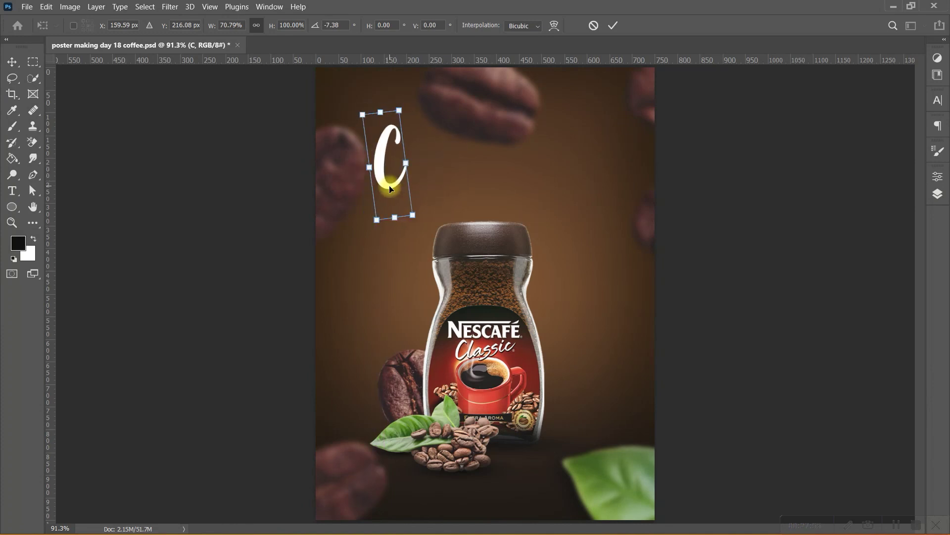
key("Return")
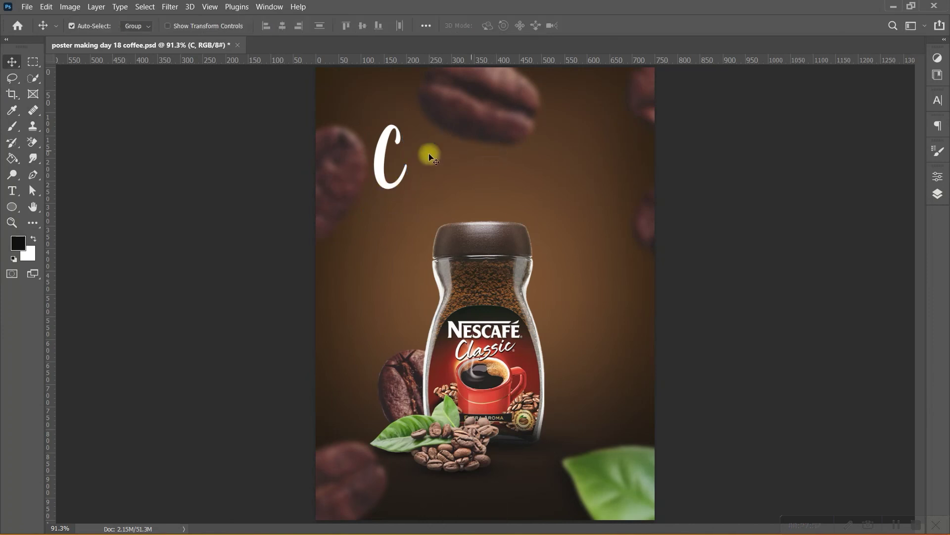
left_click(12, 191)
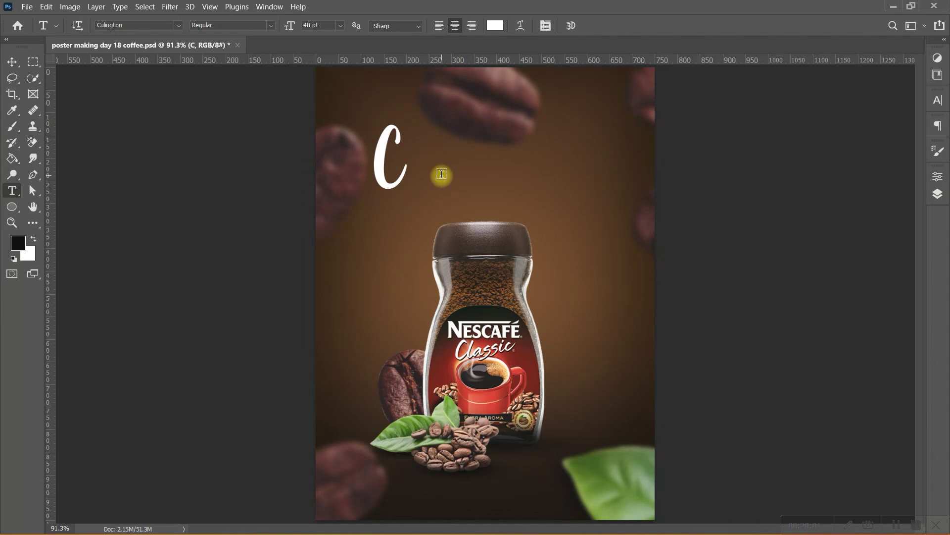
left_click(443, 172)
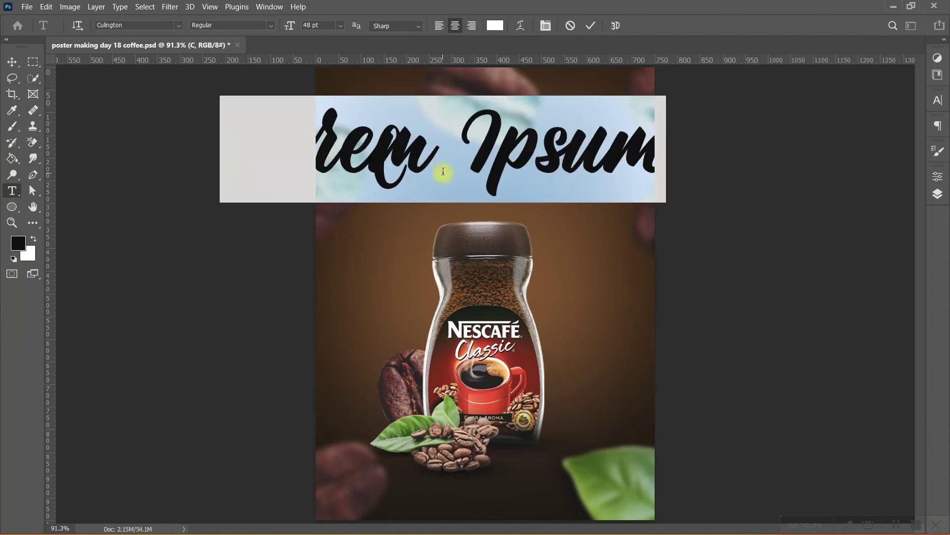
Type 'Offee' at about 22 pt, then place and tilt it right beside the 'C'.
type("O")
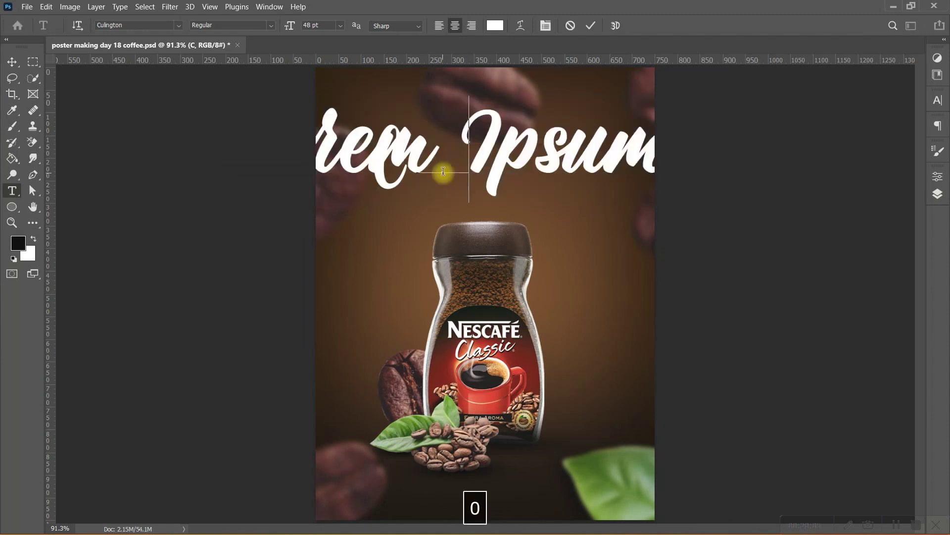
type("ff")
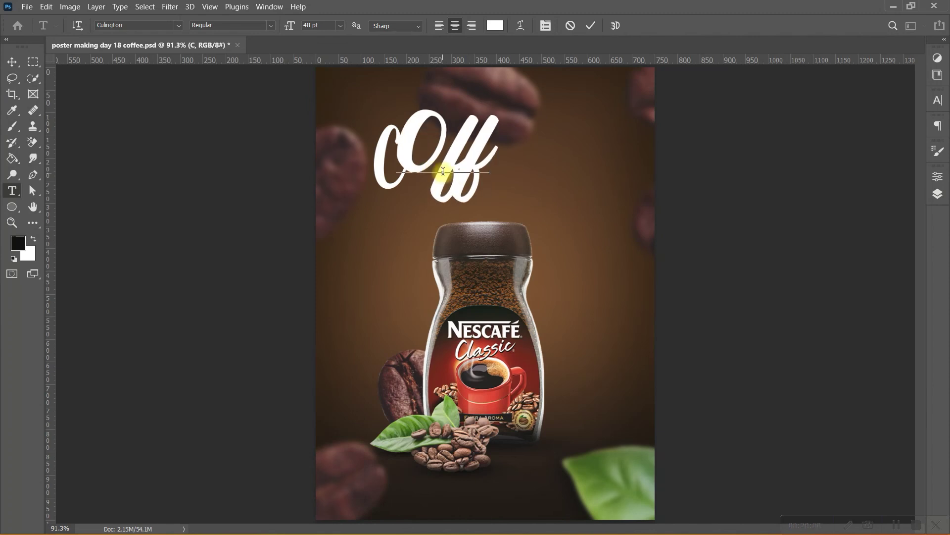
type("ee")
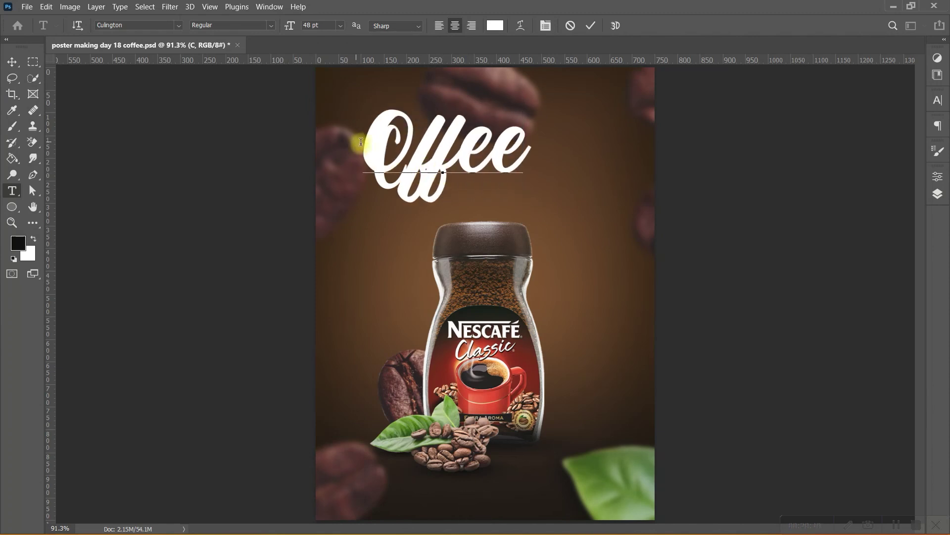
left_click_drag(365, 144, 533, 153)
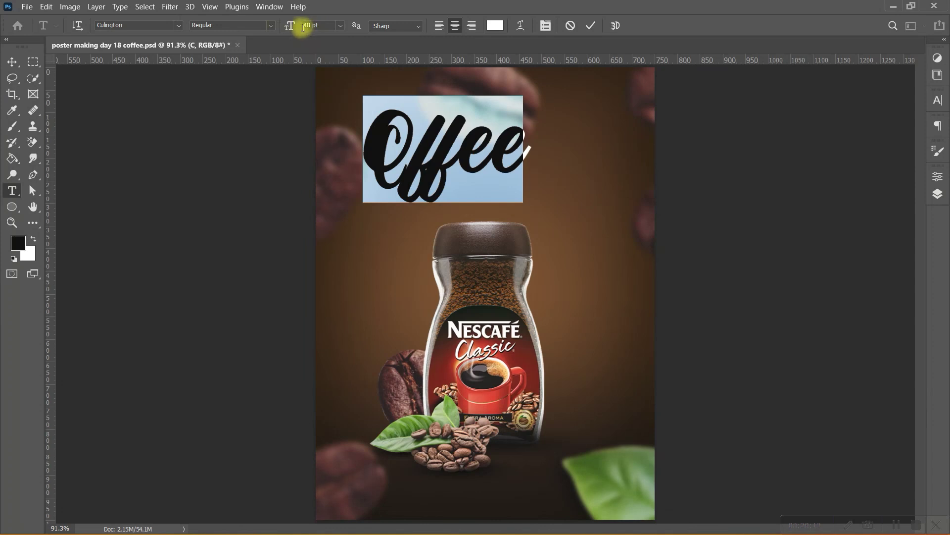
left_click_drag(288, 25, 272, 27)
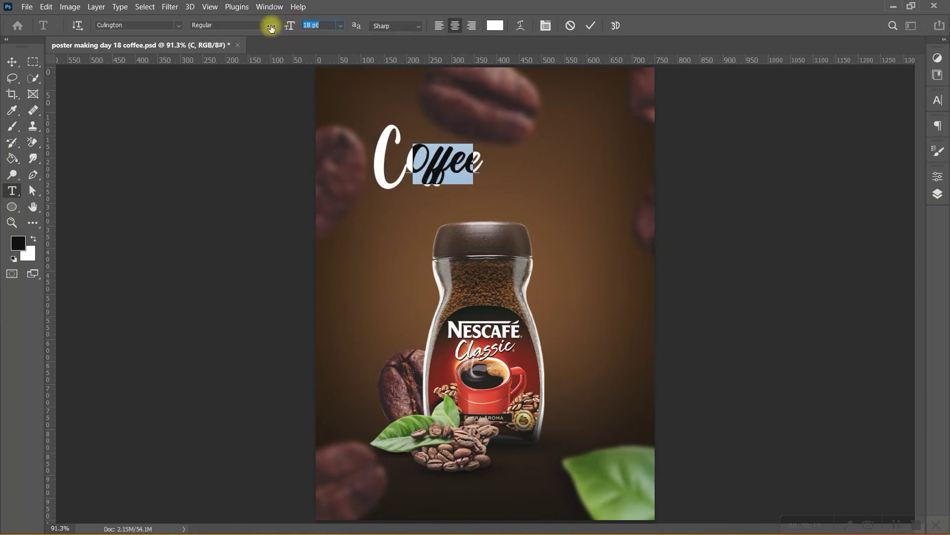
left_click(590, 26)
key("ctrl+t")
left_click_drag(440, 163, 442, 169)
left_click_drag(496, 179, 497, 163)
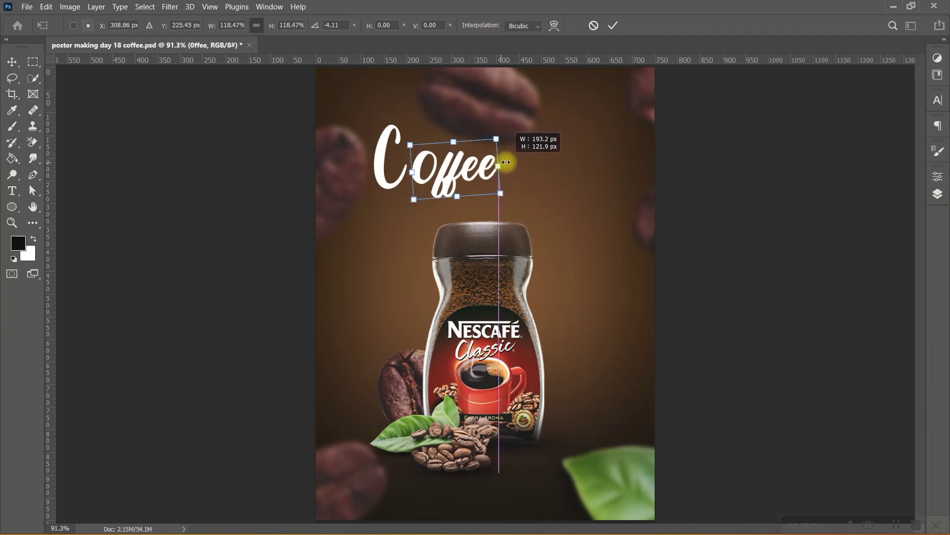
scroll(497, 161, "up", 5)
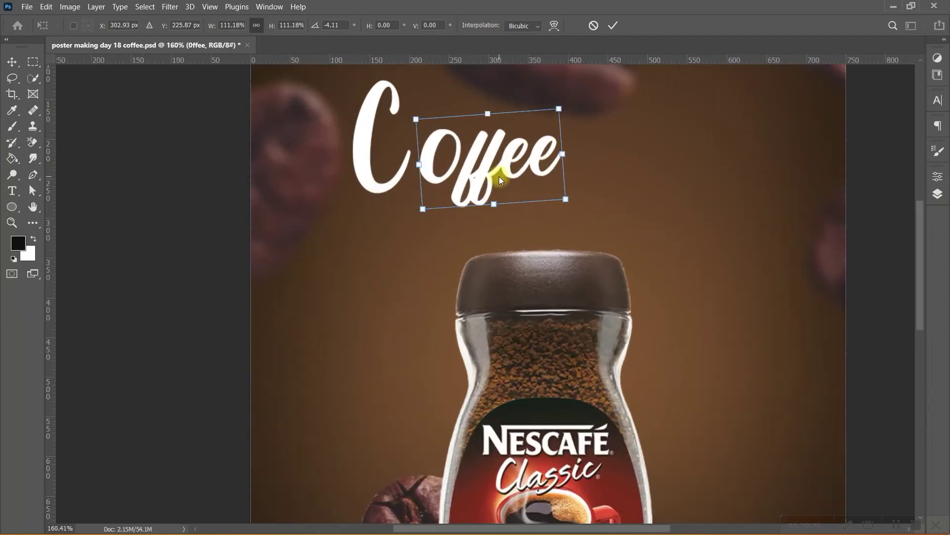
double_click(487, 163)
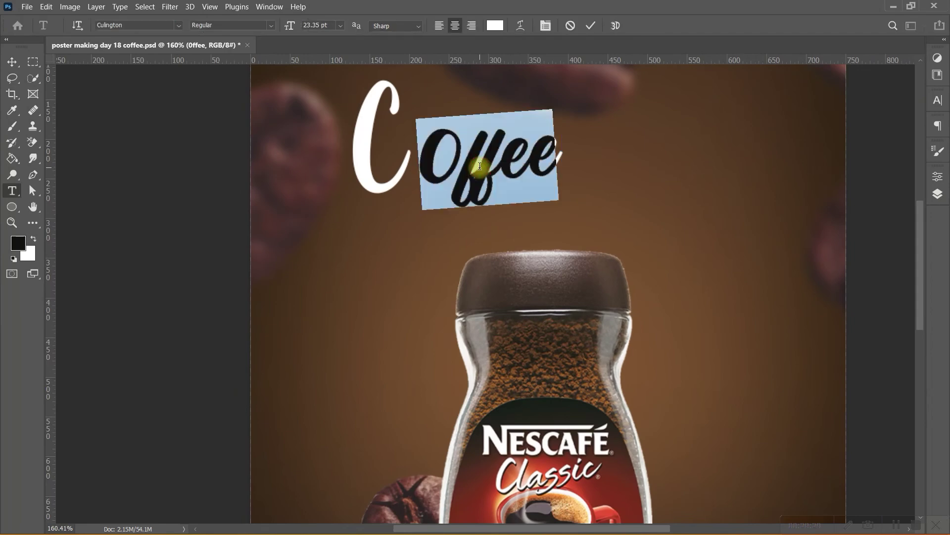
Set the tracking of the 'offee' text to 80 in the Character panel.
left_click(940, 180)
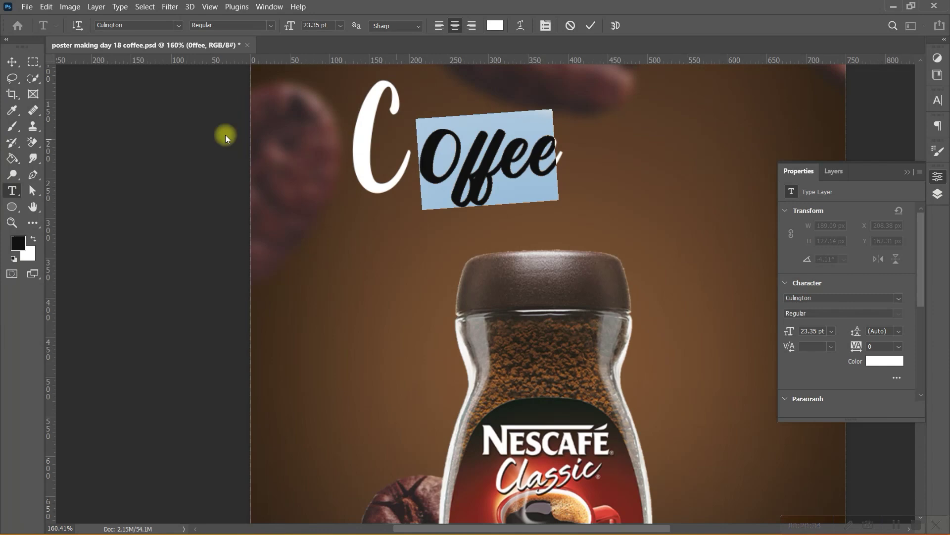
left_click(270, 8)
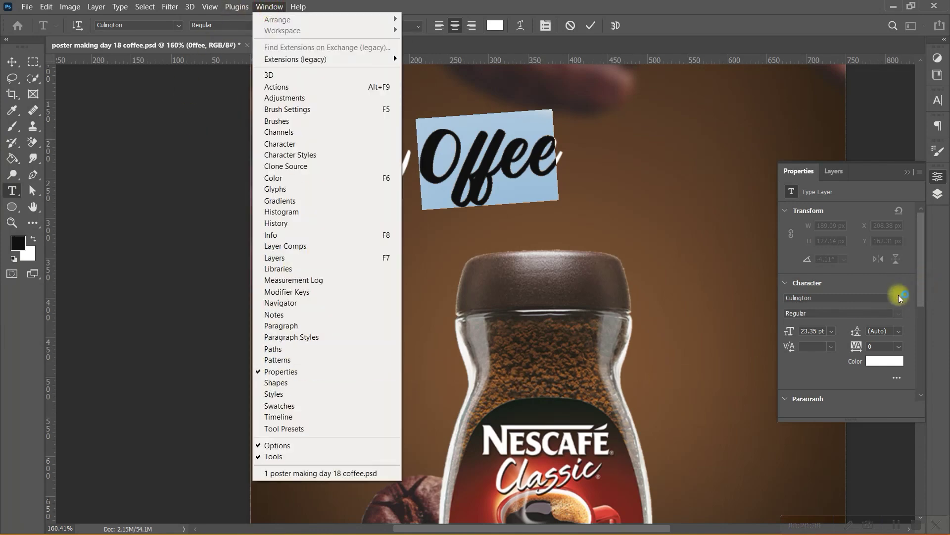
left_click(898, 348)
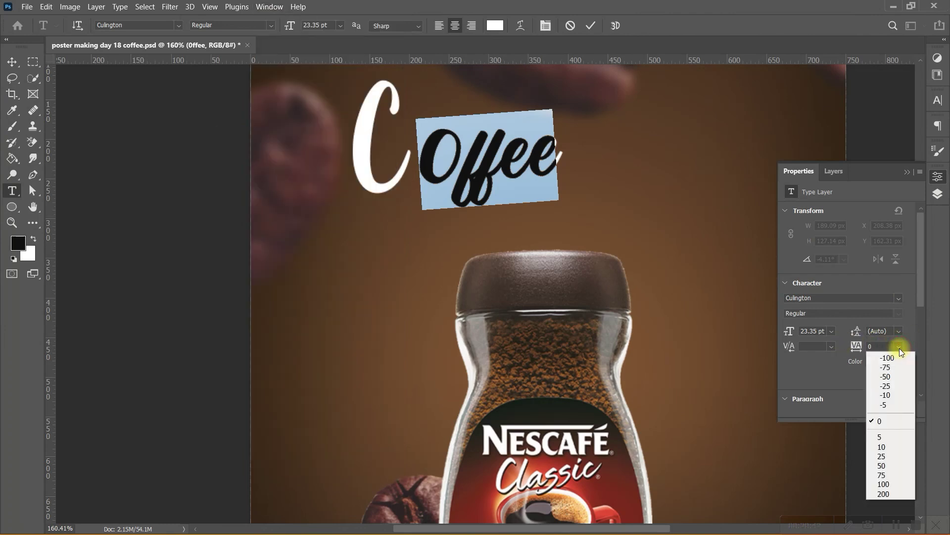
left_click(857, 348)
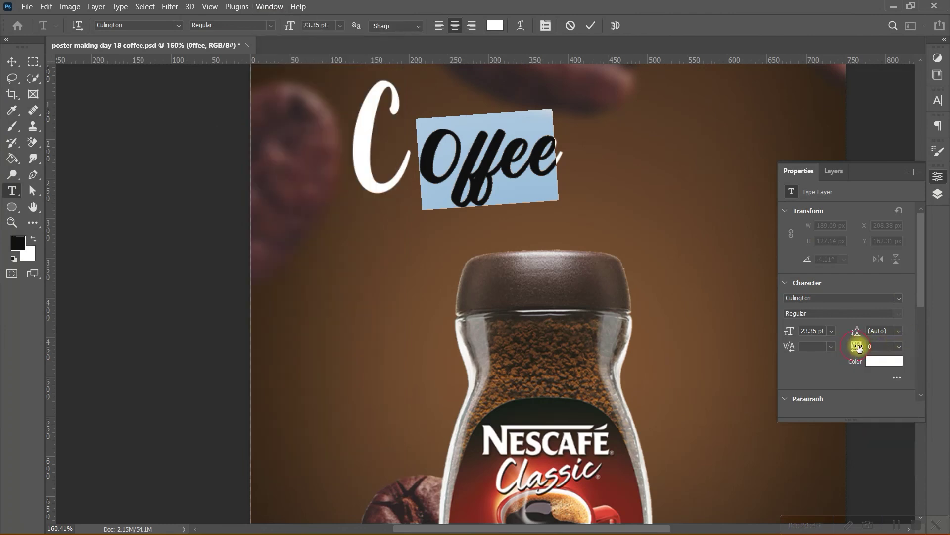
left_click_drag(858, 348, 859, 348)
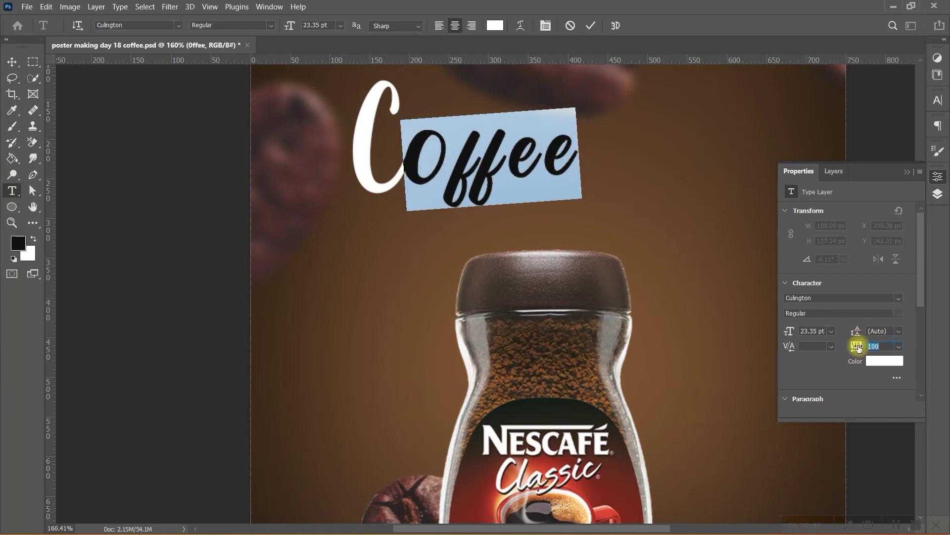
left_click_drag(859, 348, 855, 347)
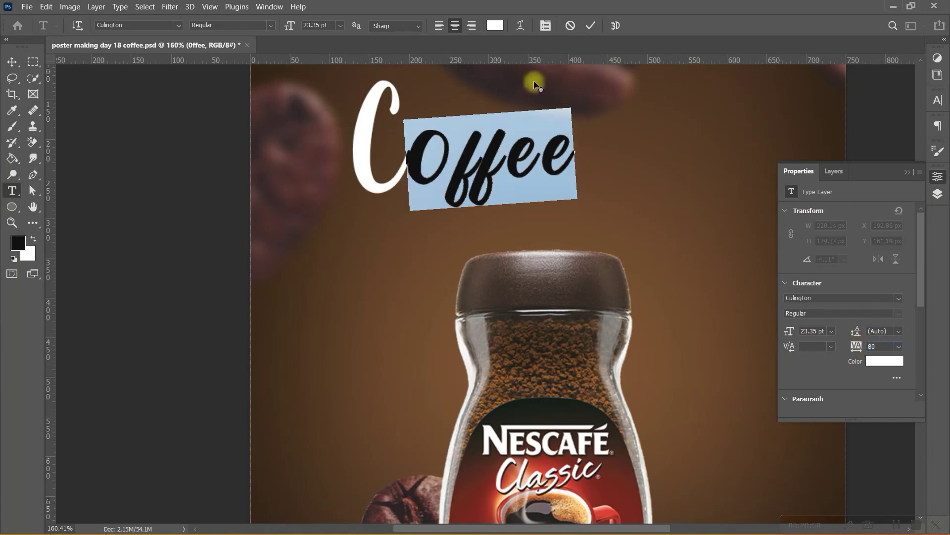
left_click(593, 25)
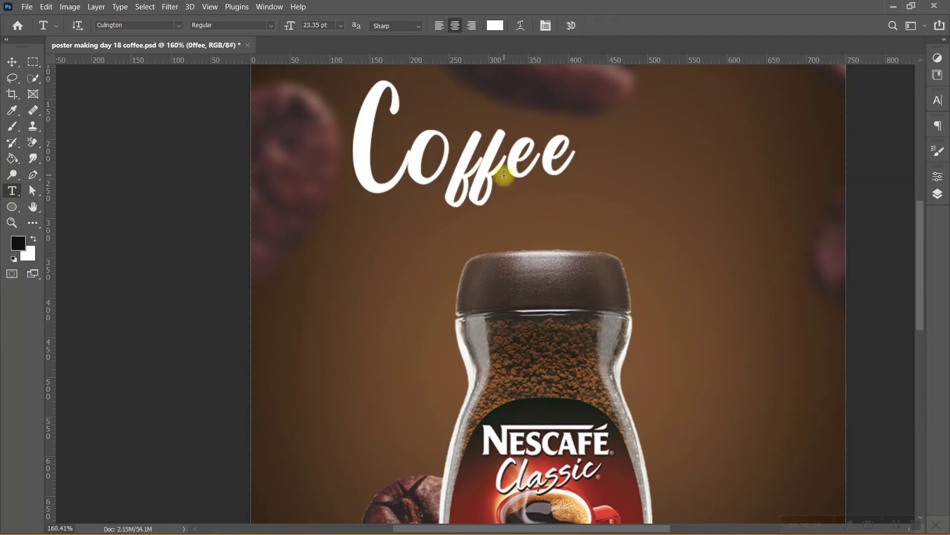
Move 'offee' up and right, then cut the 'o' out, leaving 'ffee'.
key("v")
left_click_drag(495, 193, 510, 154)
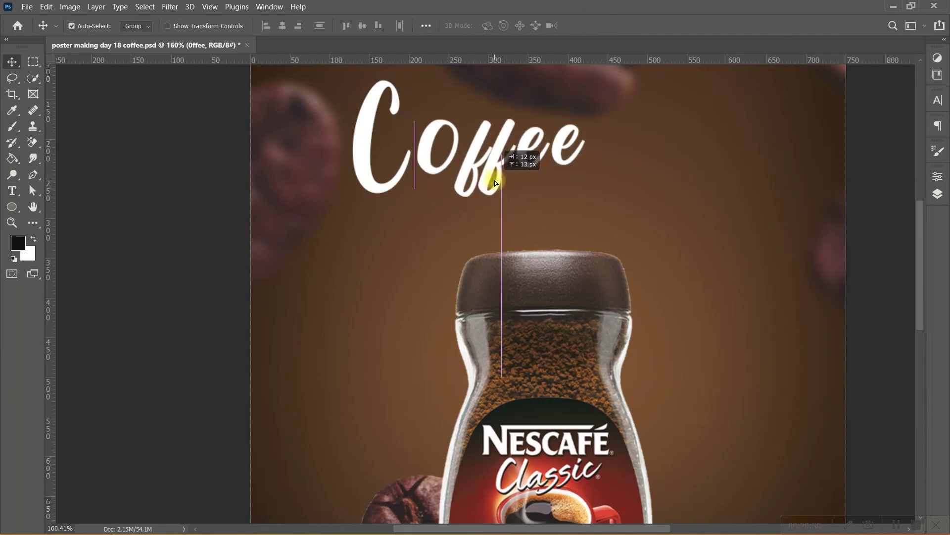
double_click(464, 161)
left_click(466, 136)
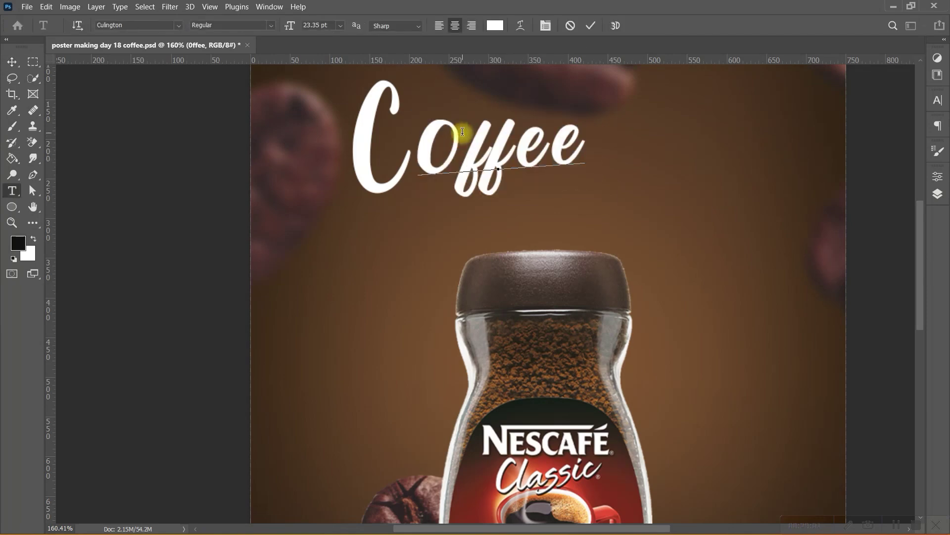
key("shift+Left")
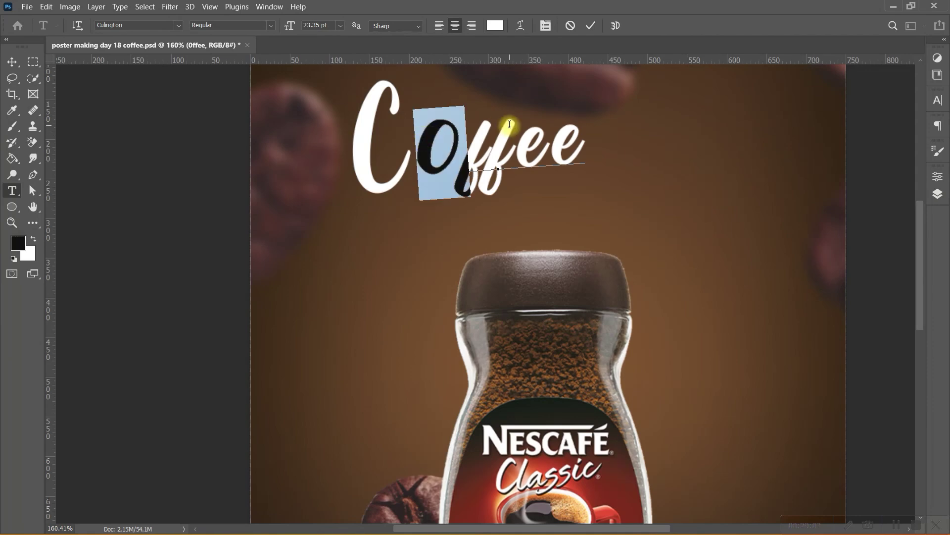
key("ctrl+x")
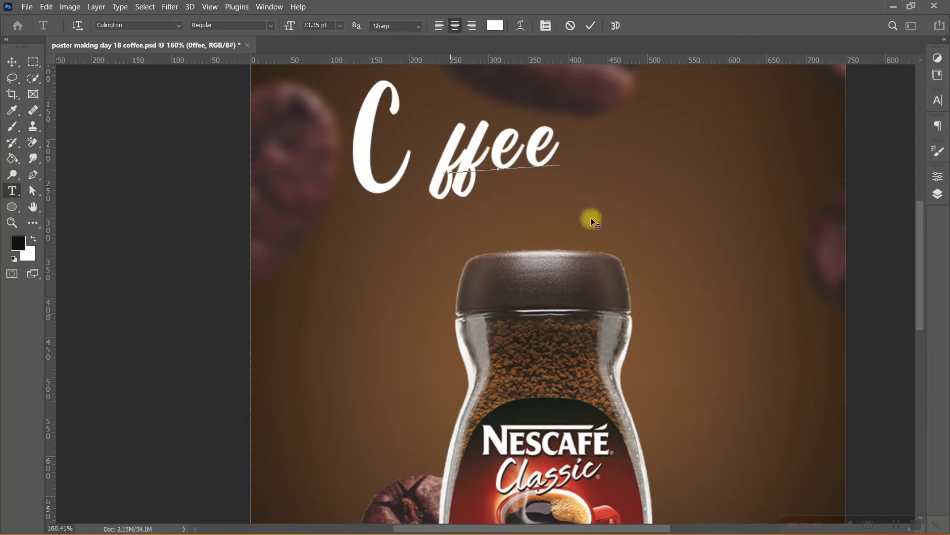
left_click(587, 25)
Paste the 'o' as its own text layer, enlarged about 105%, between 'C' and 'ffee'.
key("v")
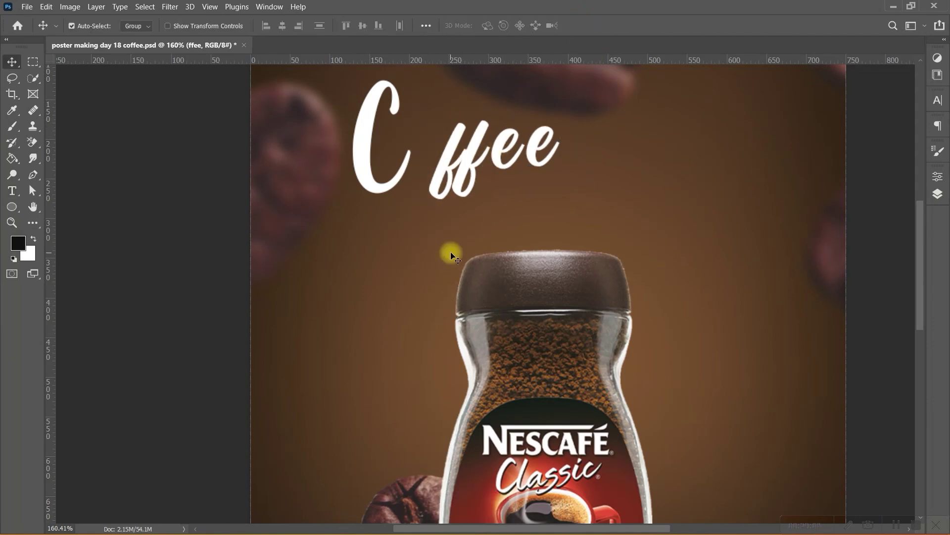
key("t")
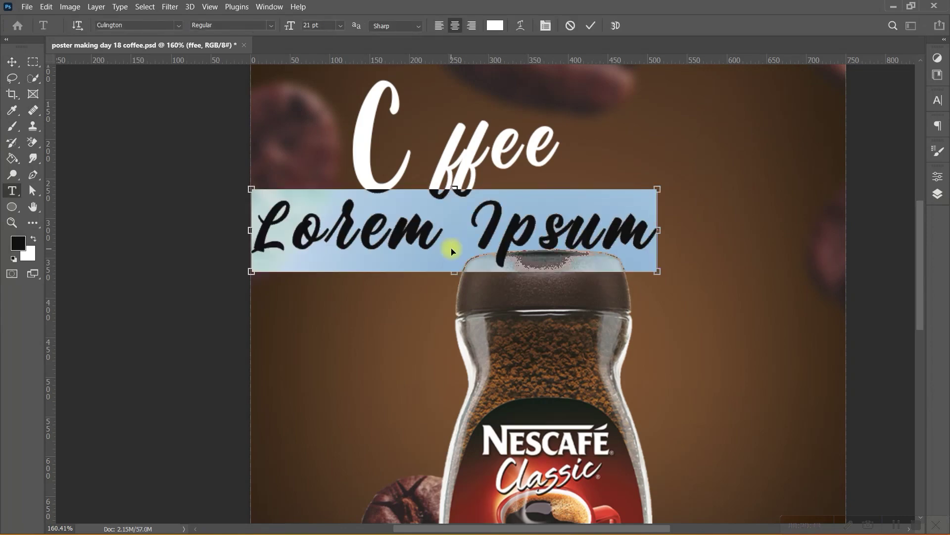
key("ctrl+v")
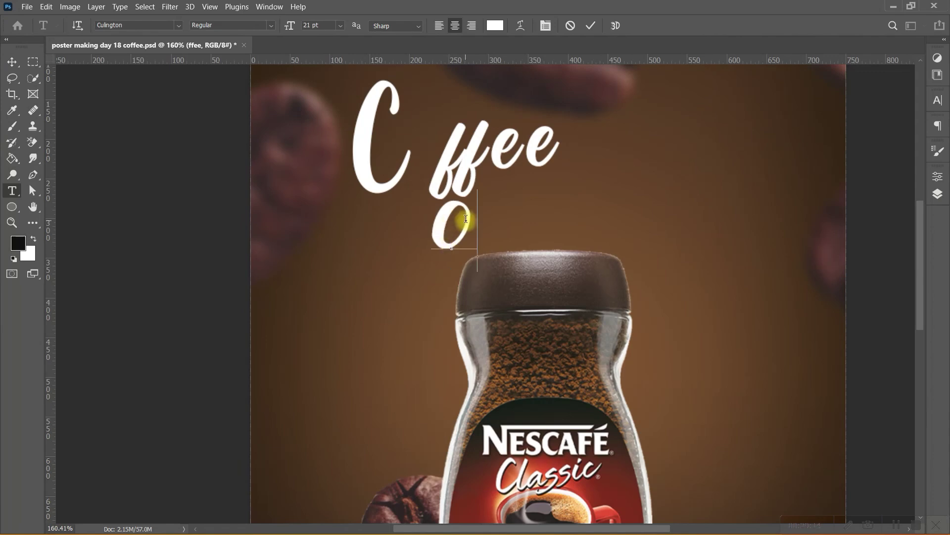
left_click(593, 26)
key("ctrl+t")
left_click_drag(430, 248, 415, 174)
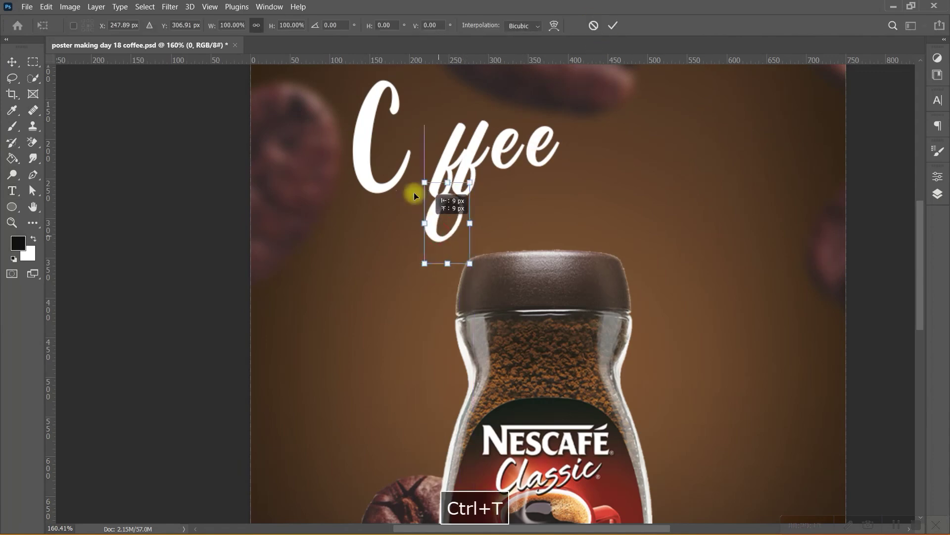
left_click_drag(451, 124, 454, 123)
left_click_drag(432, 156, 433, 159)
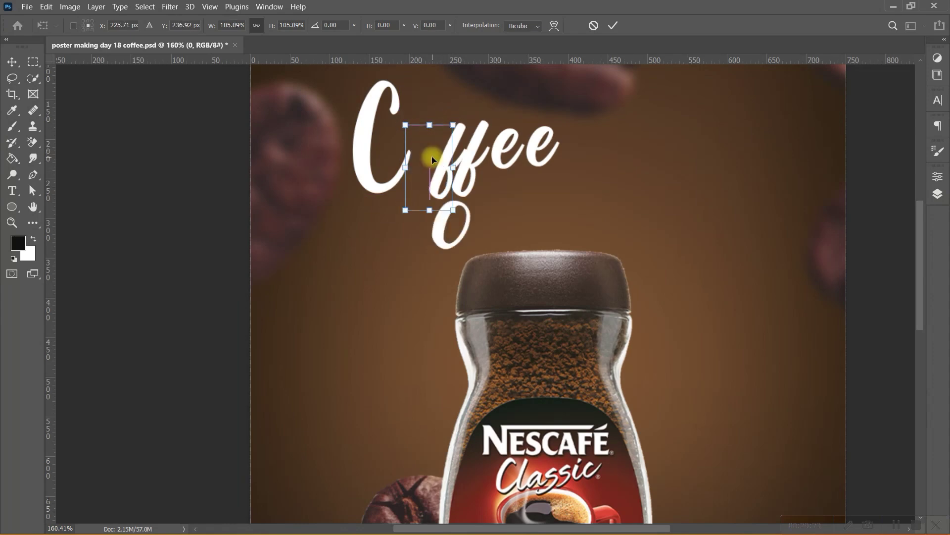
key("Return")
Nudge 'ffee' and the 'o' slightly right to even the Coffee spacing.
key("t")
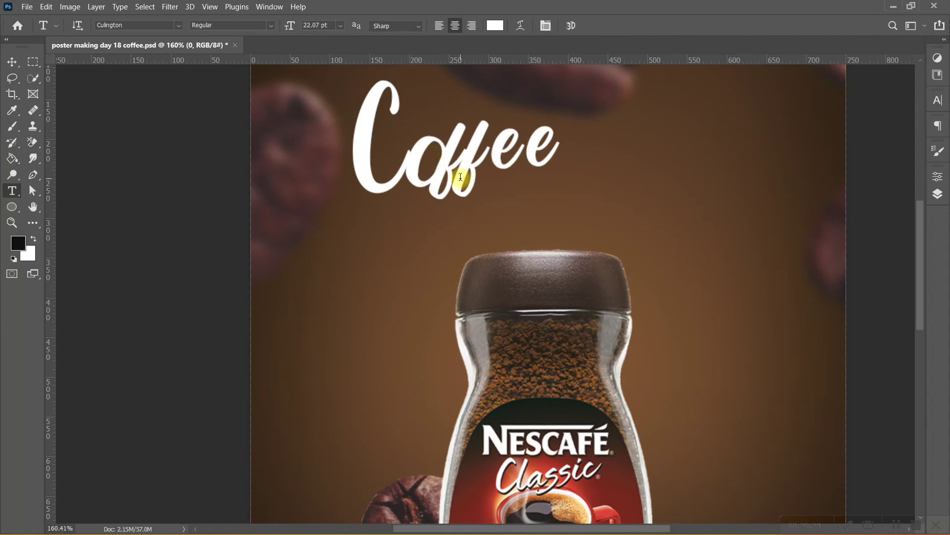
key("v")
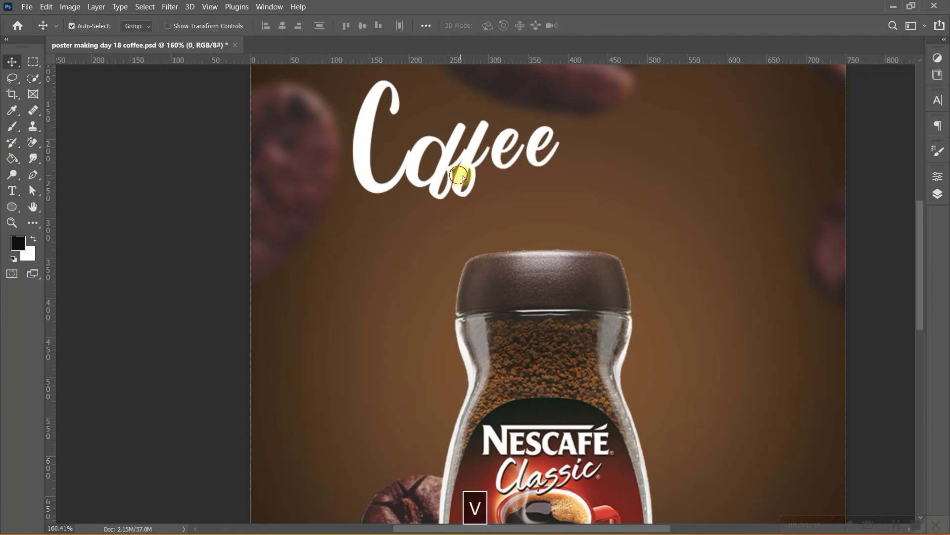
left_click_drag(464, 177, 471, 177)
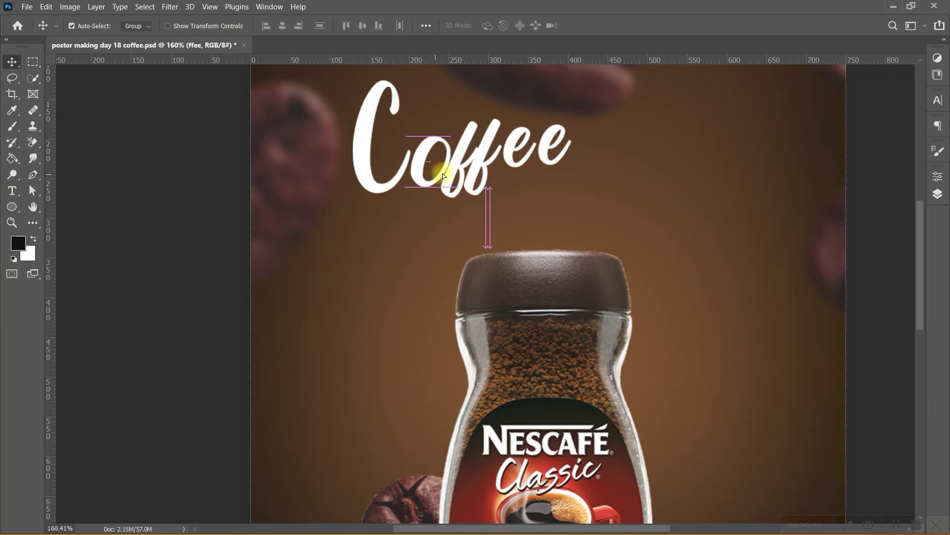
left_click_drag(441, 173, 449, 171)
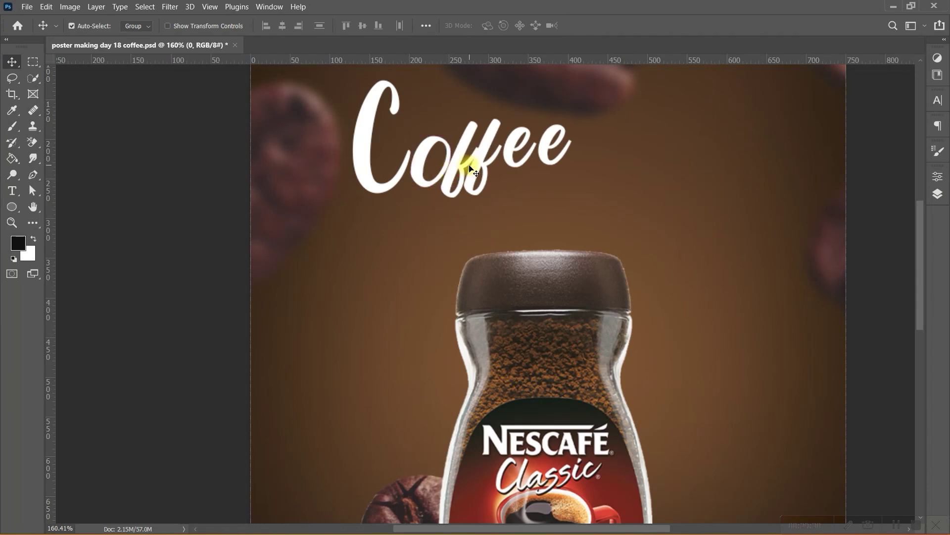
left_click(472, 166)
scroll(471, 170, "down", 3)
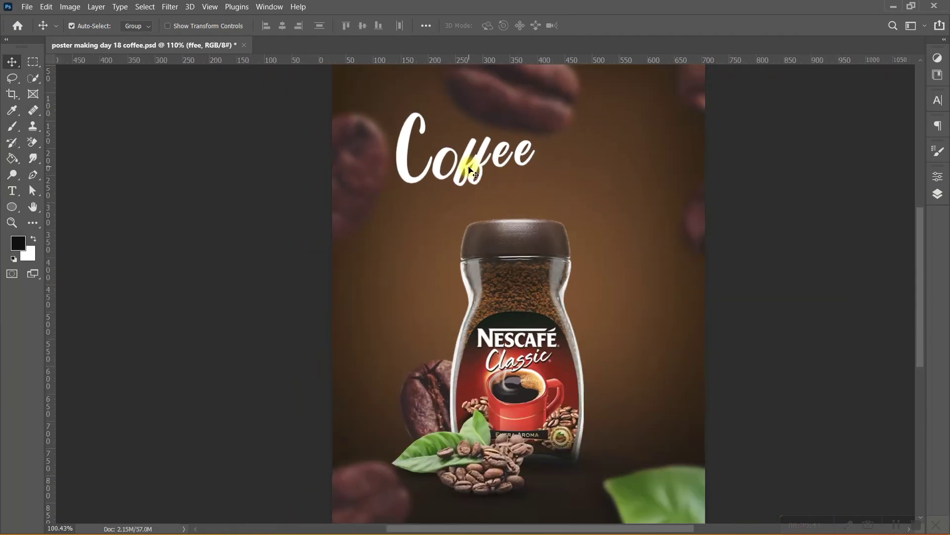
Tilt the 'C' letter layer about 11° and shift it slightly down-left.
scroll(490, 166, "down", 2)
scroll(490, 166, "up", 1)
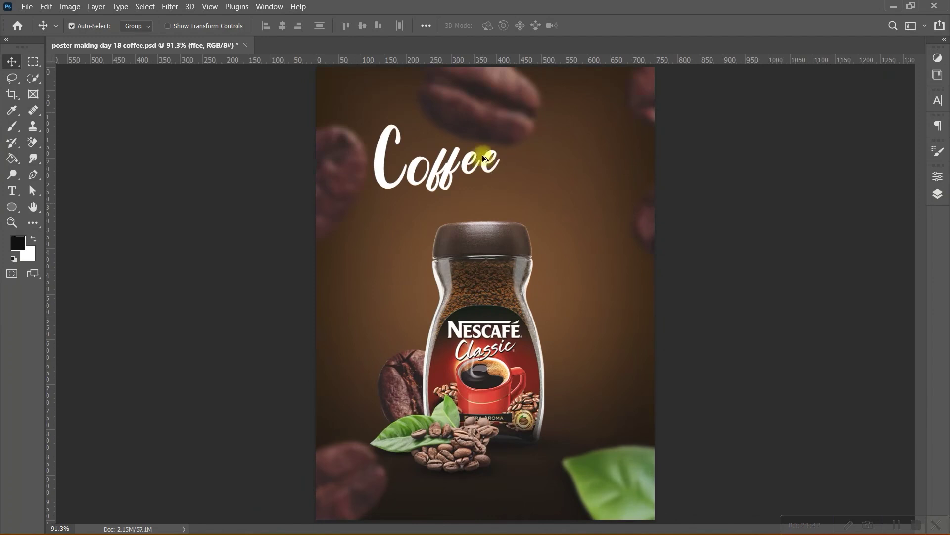
scroll(482, 155, "up", 1)
scroll(471, 141, "up", 1)
left_click(349, 140)
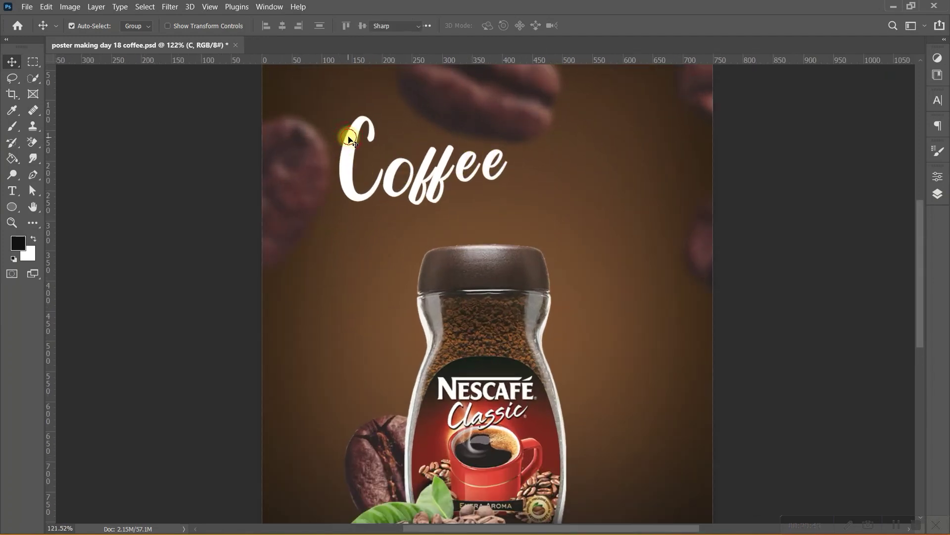
key("t")
key("v")
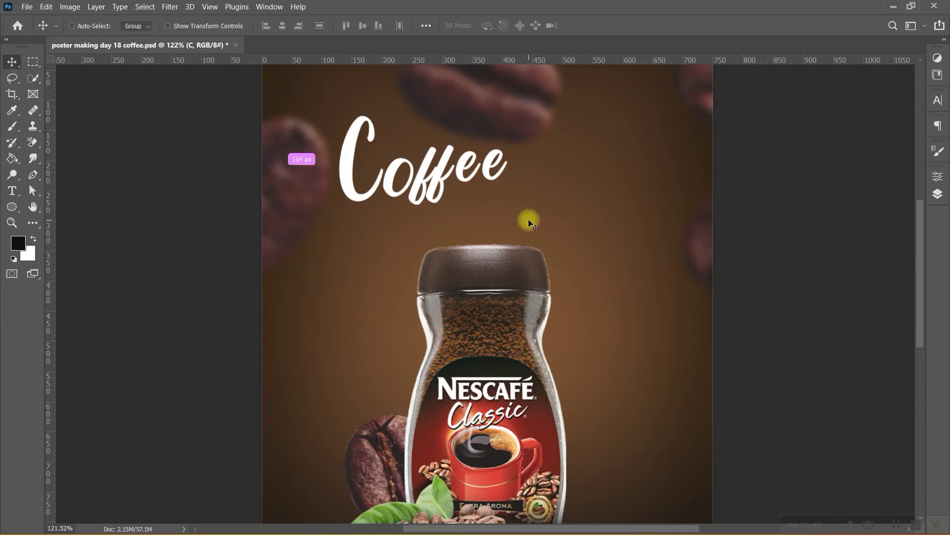
key("ctrl+t")
left_click_drag(446, 101, 452, 124)
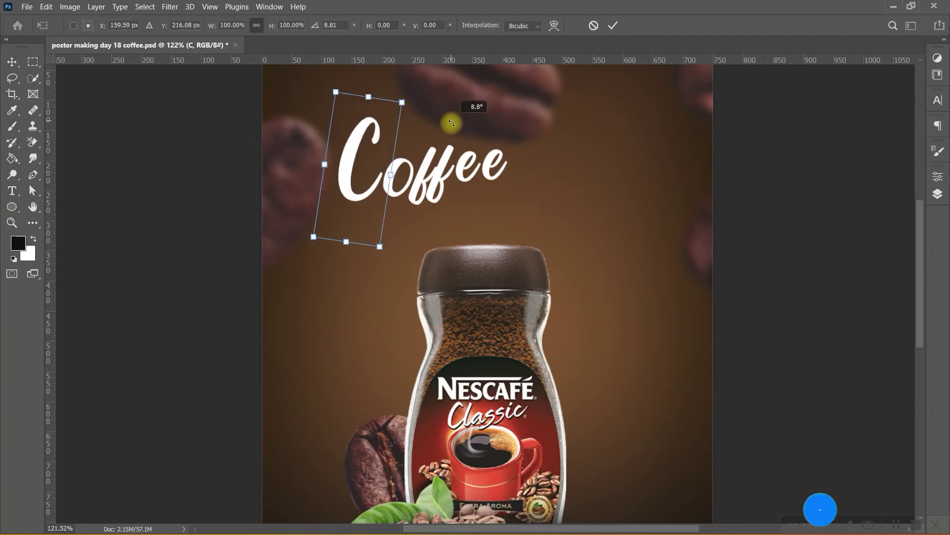
left_click_drag(356, 194, 355, 198)
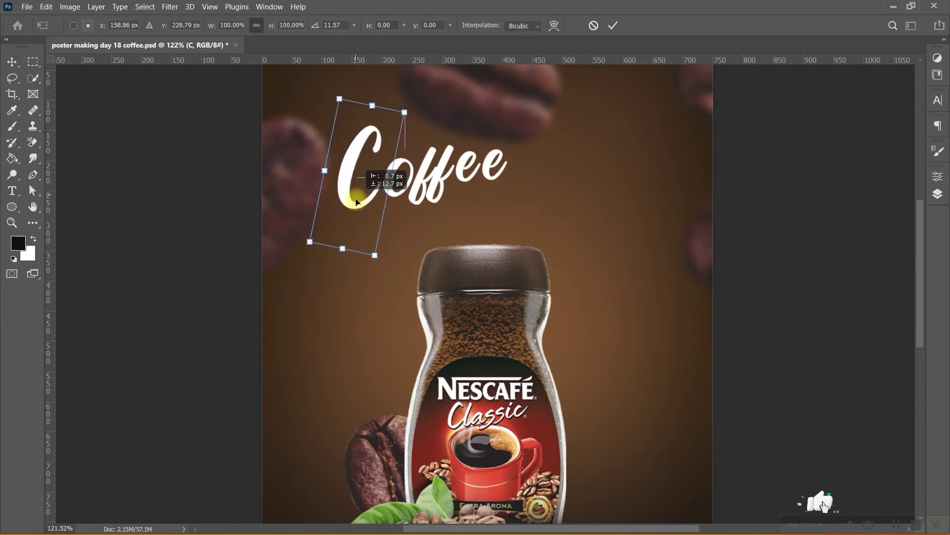
left_click(613, 26)
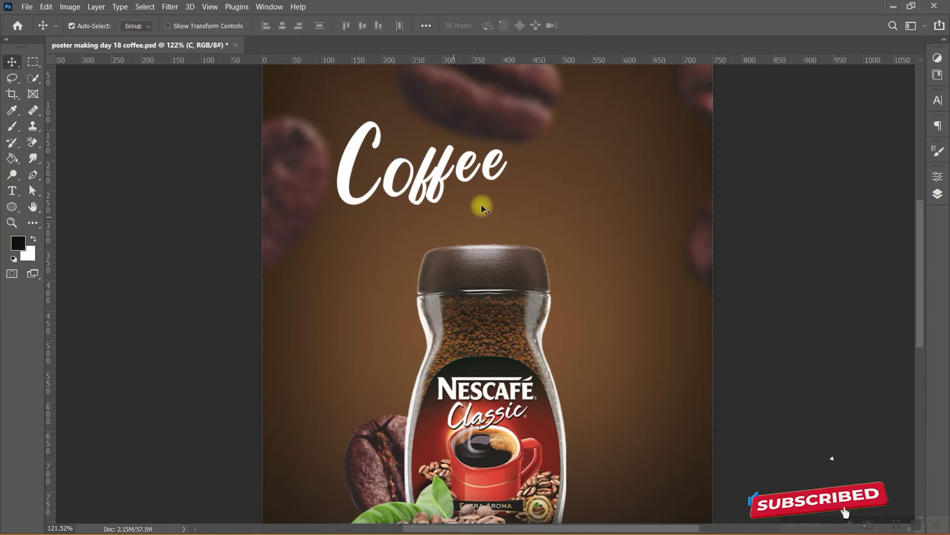
Scale the o, ffee and C layers together down to about 87%.
left_click(938, 194)
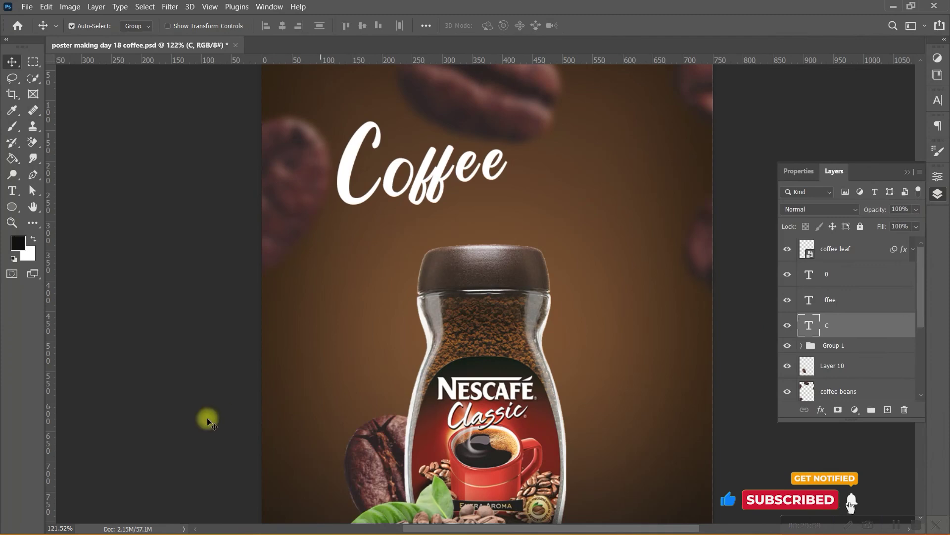
left_click(791, 276)
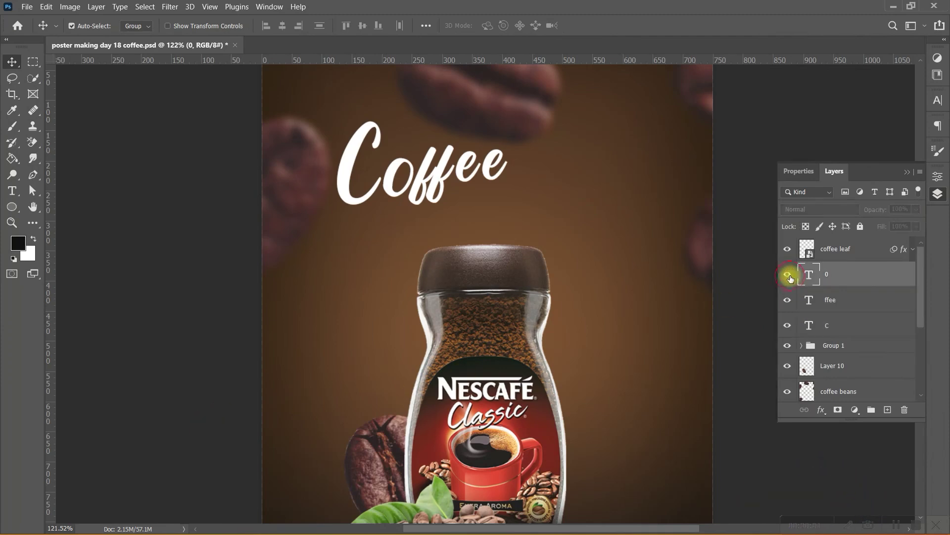
left_click(849, 326, "shift")
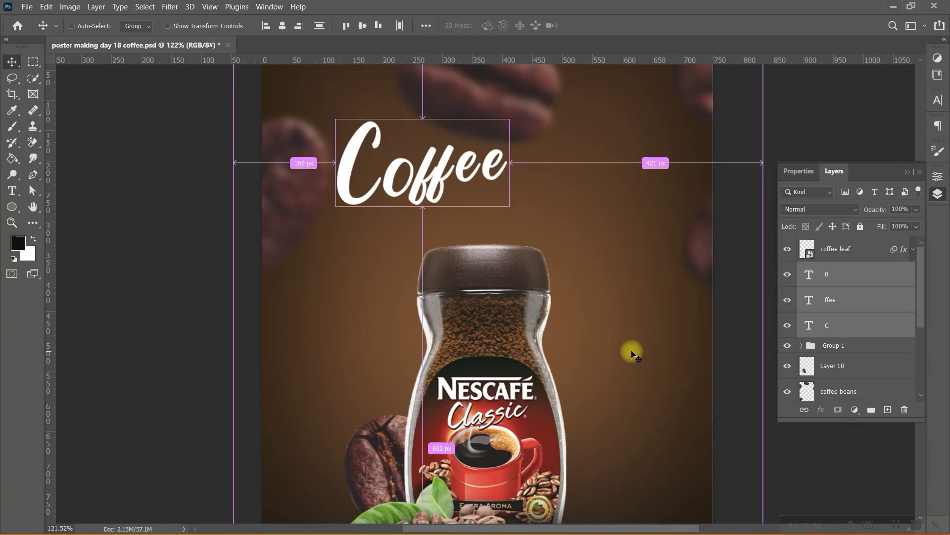
key("ctrl+t")
mouse_move(514, 164)
left_mouse_down()
mouse_move(488, 155)
mouse_move(520, 152)
mouse_move(468, 161)
left_mouse_up()
key("Return")
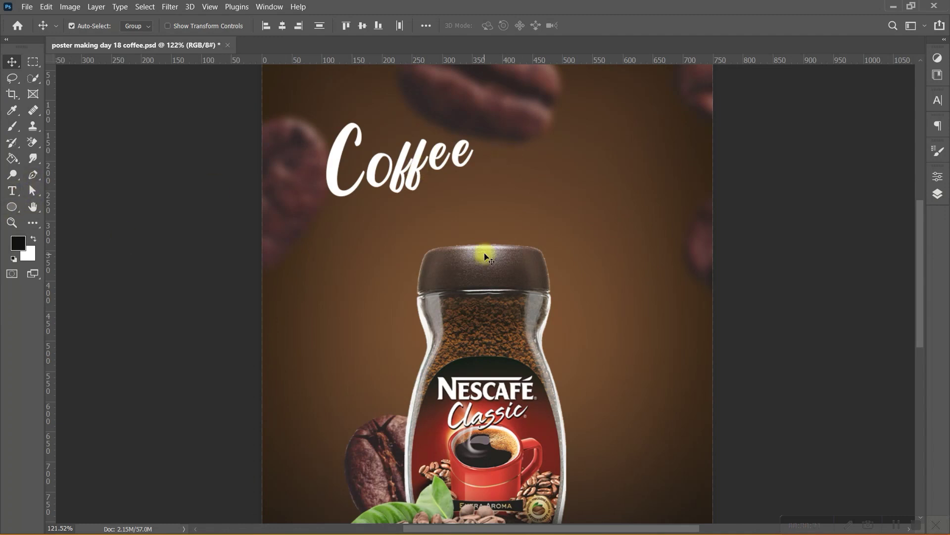
Add a new enlarged 't' text layer beside Coffee.
key("t")
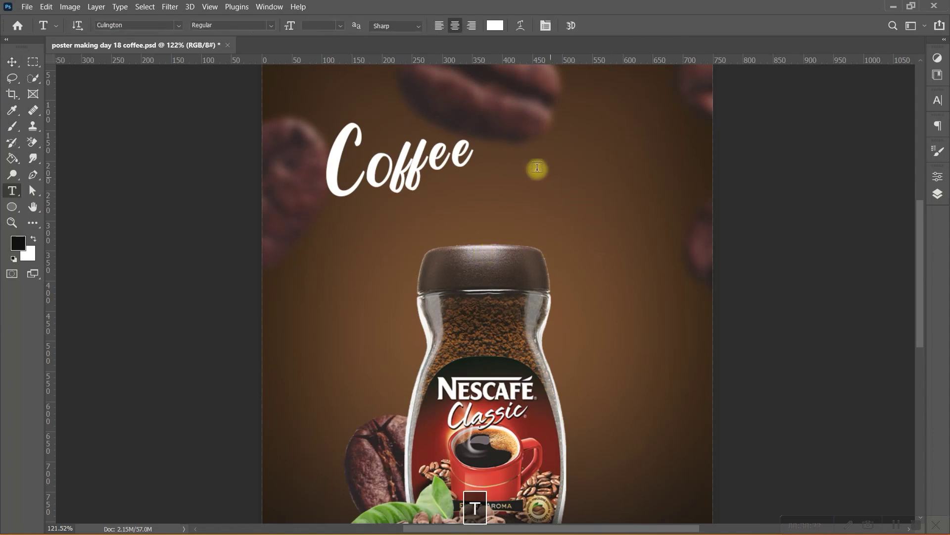
left_click(519, 143)
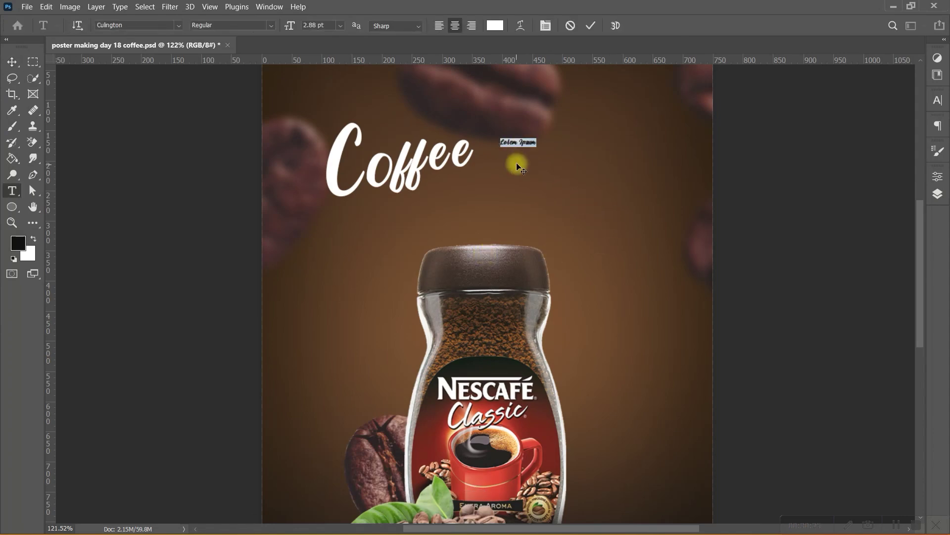
key("t")
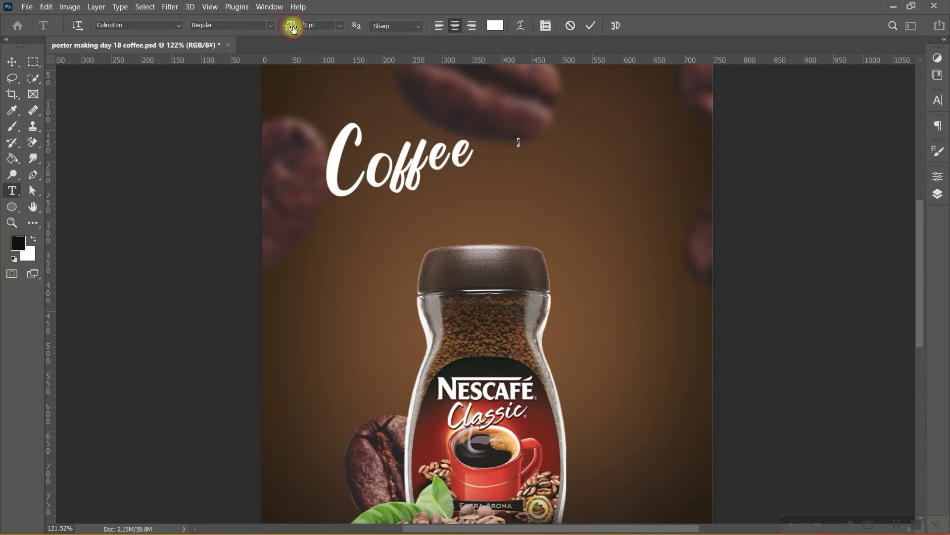
left_click_drag(292, 28, 312, 29)
left_click(576, 132)
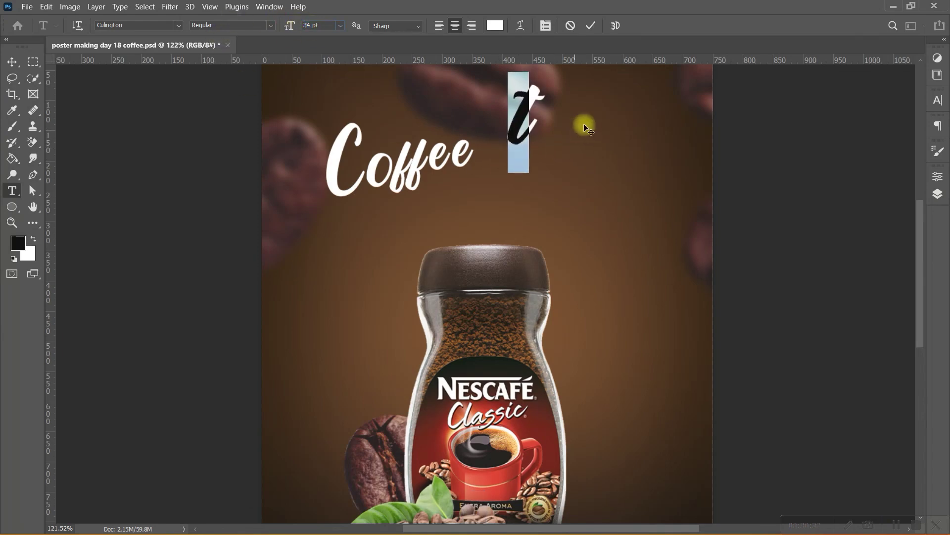
left_click(592, 26)
Move the 't' right after Coffee, narrowing and tilting it to match the headline.
key("ctrl+t")
left_click_drag(519, 113, 499, 136)
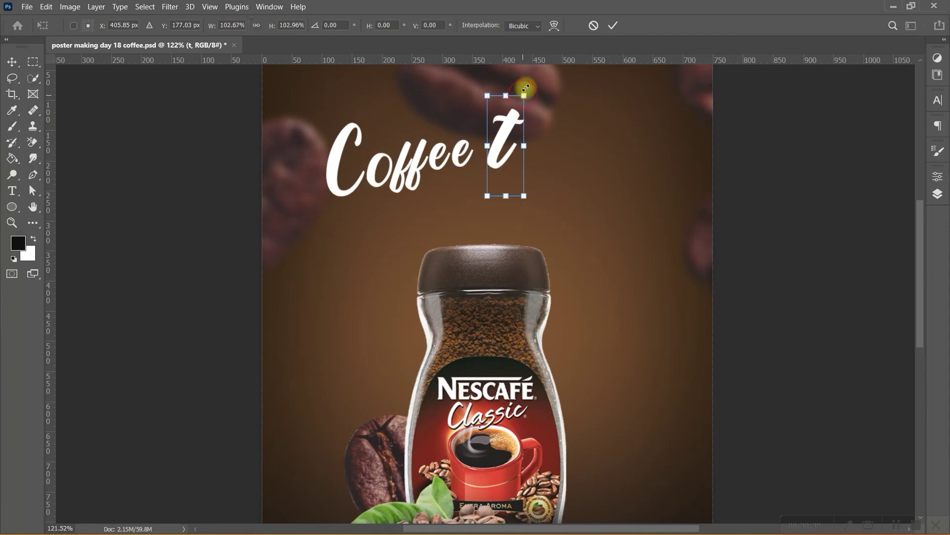
left_click_drag(525, 89, 526, 88)
mouse_move(549, 127)
left_mouse_down()
mouse_move(505, 122)
mouse_move(518, 148)
left_mouse_up()
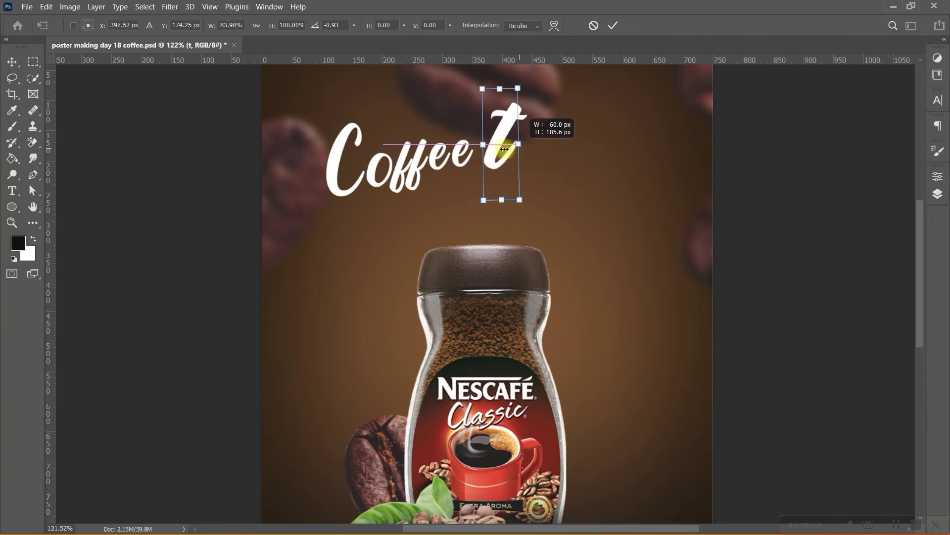
left_click_drag(500, 146, 493, 148)
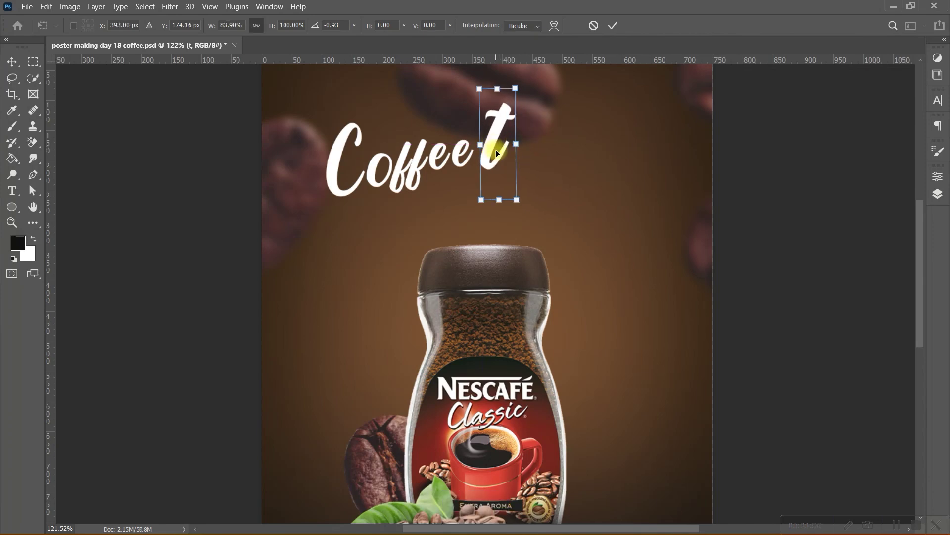
key("Return")
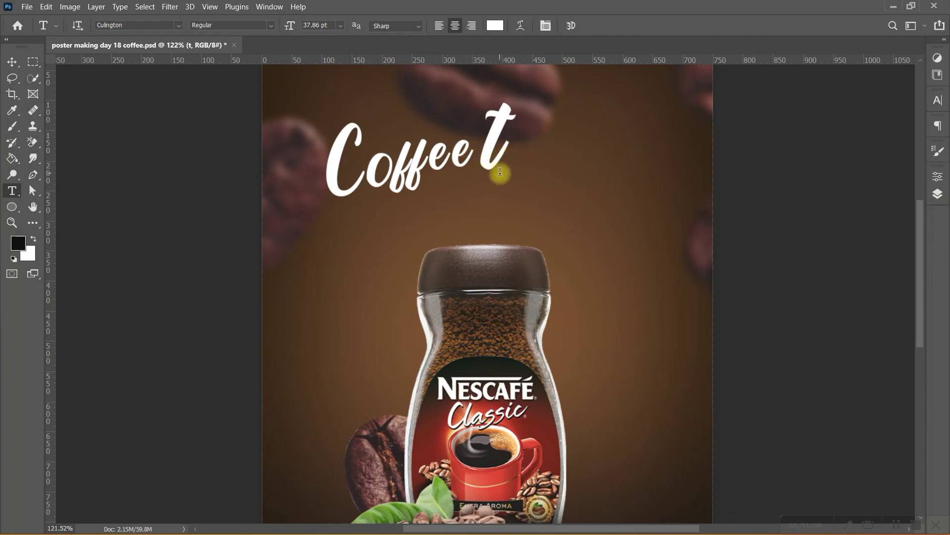
Add a layer mask to the 't' layer and pick a small brush.
left_click(938, 194)
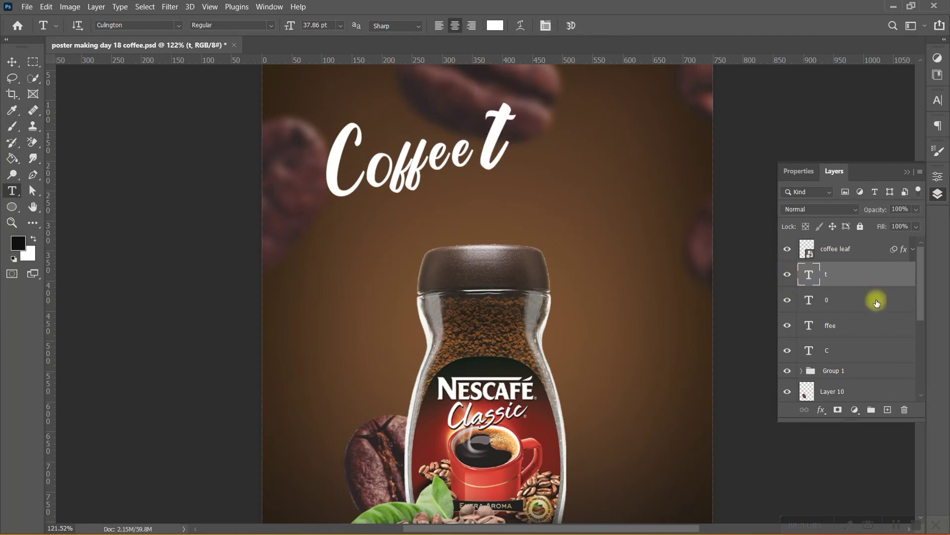
left_click(837, 410)
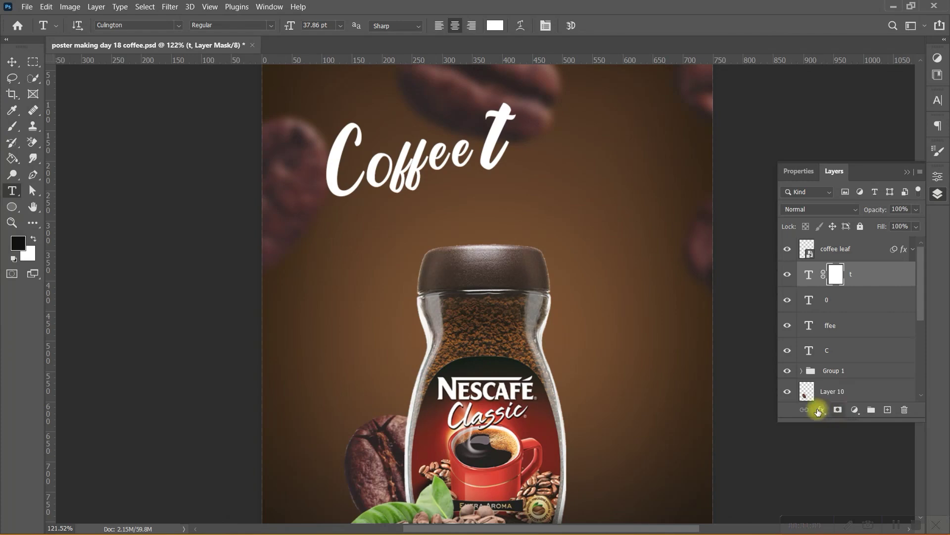
key("b")
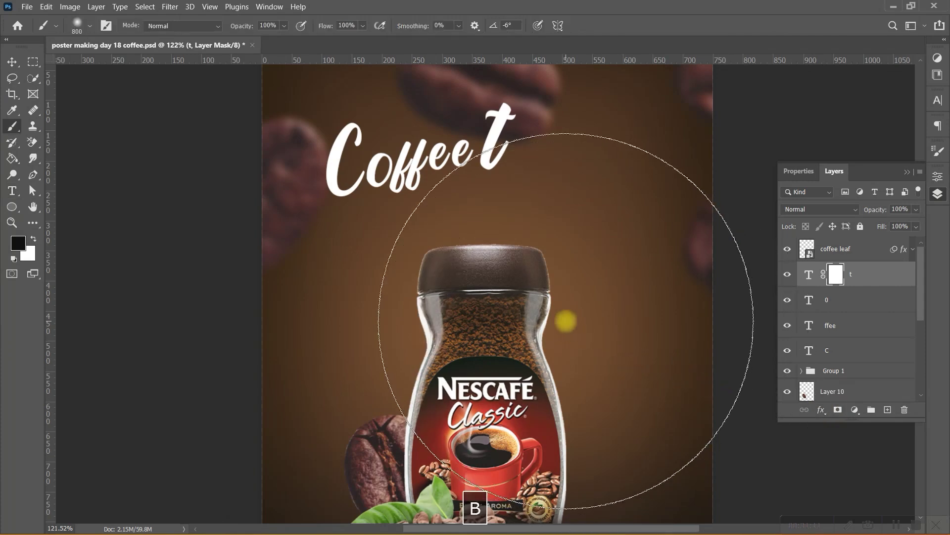
key("bracketleft")
key("bracketleft")
key("bracketleft")
key("bracketleft")
key("bracketleft")
key("bracketleft")
key("bracketleft")
key("bracketleft")
key("bracketleft")
key("bracketleft")
key("bracketleft")
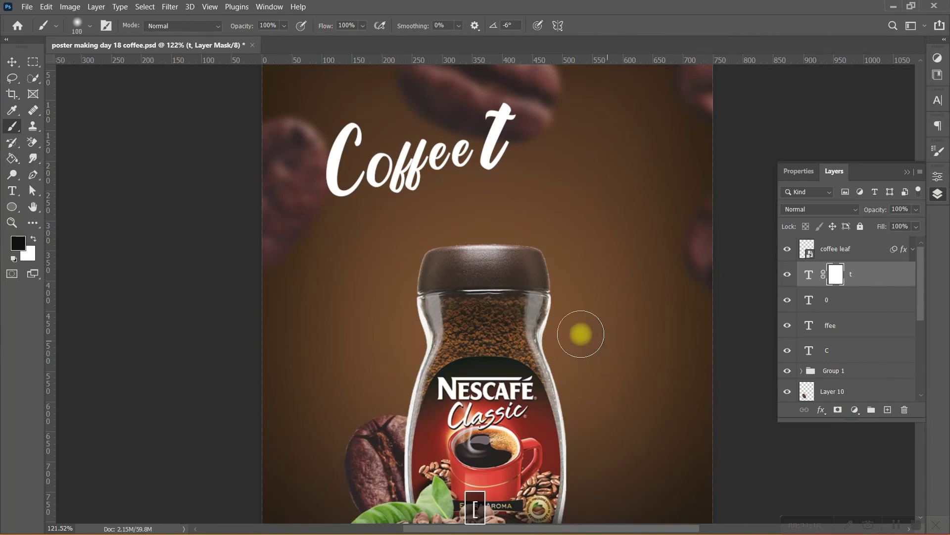
key("bracketleft")
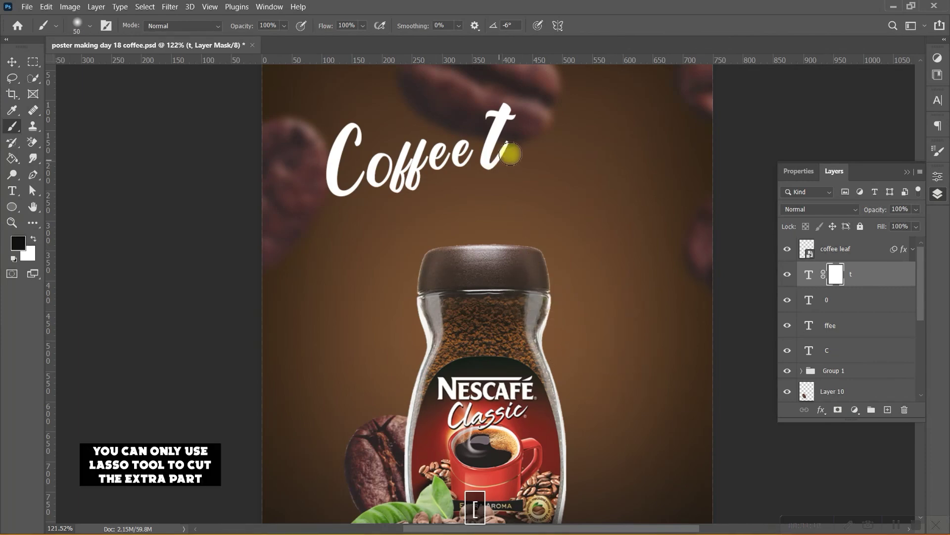
key("F7")
Paint black on the mask to hide the bottom tip of the 't'.
left_click_drag(515, 143, 500, 168)
key("bracketleft")
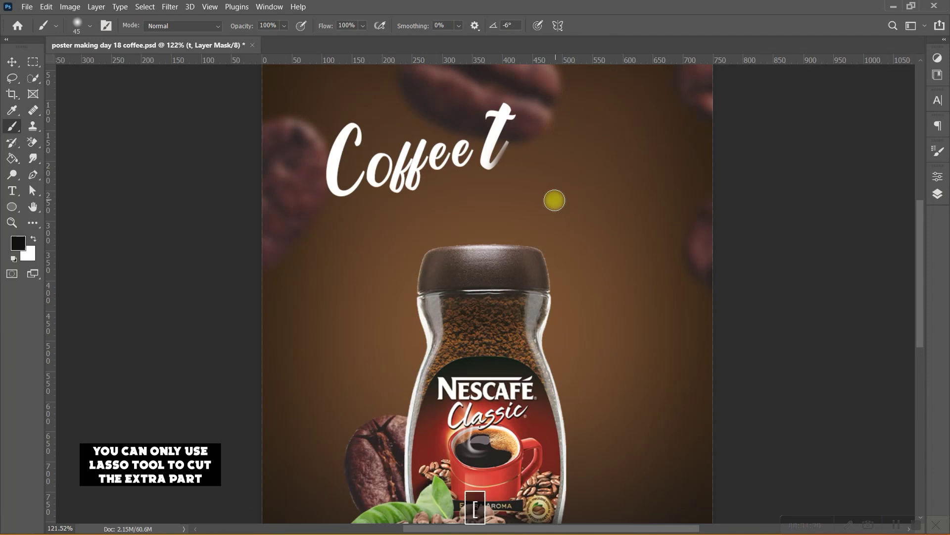
scroll(510, 150, "up", 5)
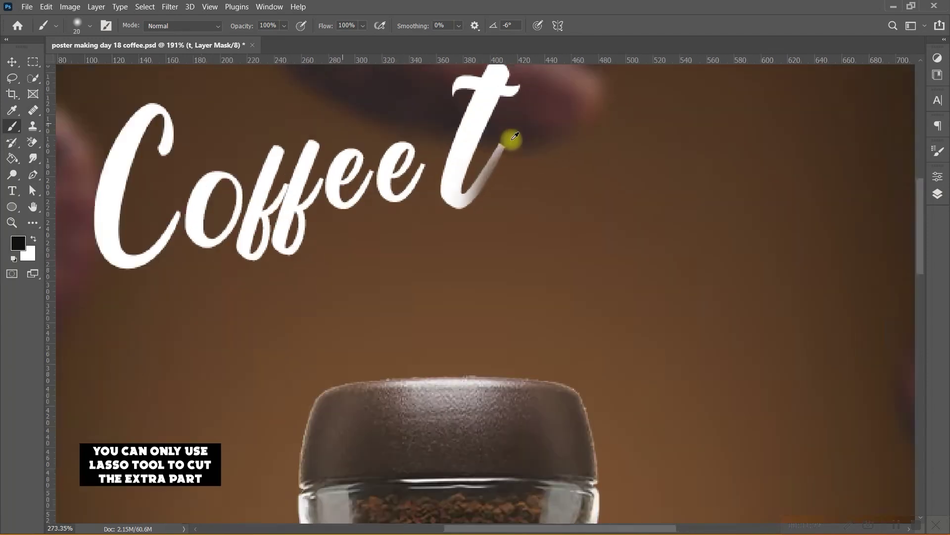
left_click_drag(513, 149, 511, 151)
key("ctrl+z")
key("ctrl+z")
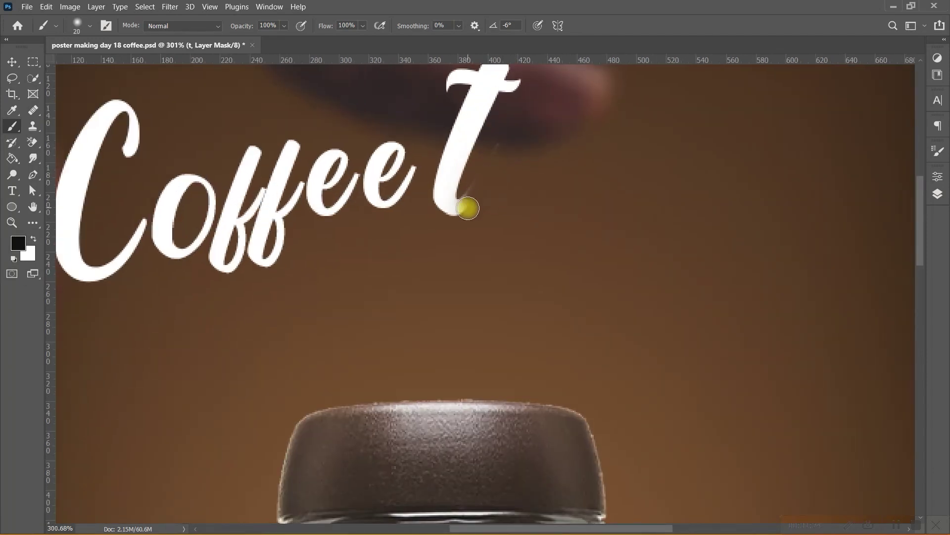
mouse_move(466, 207)
left_mouse_down()
mouse_move(458, 225)
mouse_move(479, 199)
left_mouse_up()
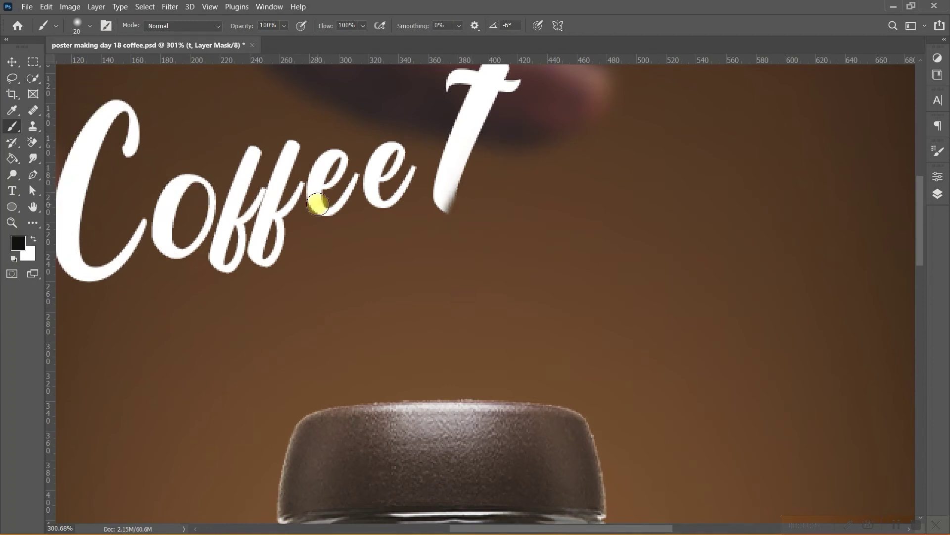
left_click(12, 78)
Outline the bottom tip of the 't' with a Polygonal Lasso selection.
left_click(70, 90)
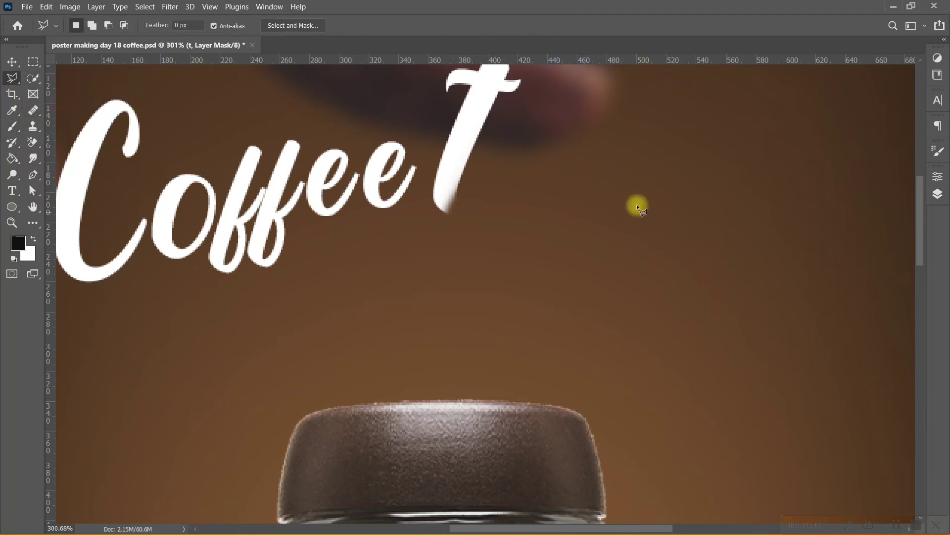
left_click(459, 179)
double_click(448, 215)
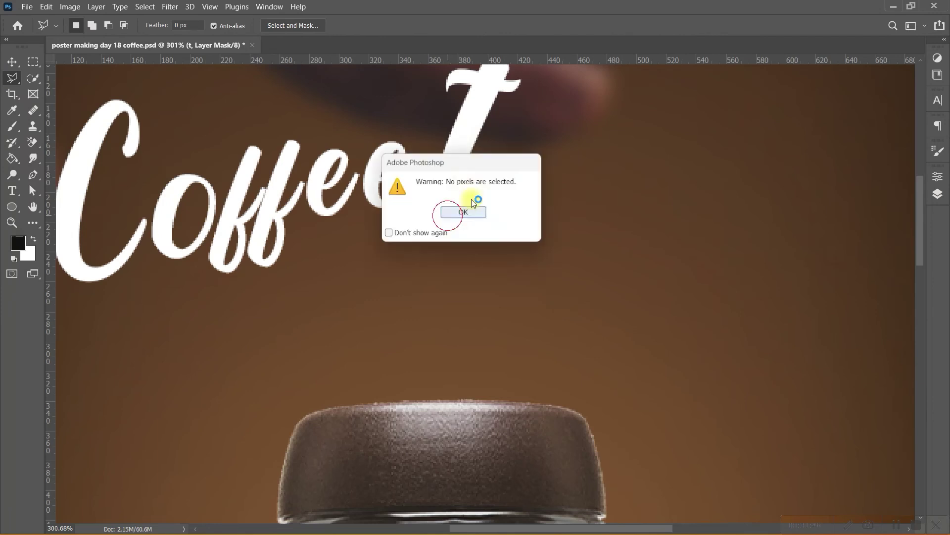
left_click(464, 211)
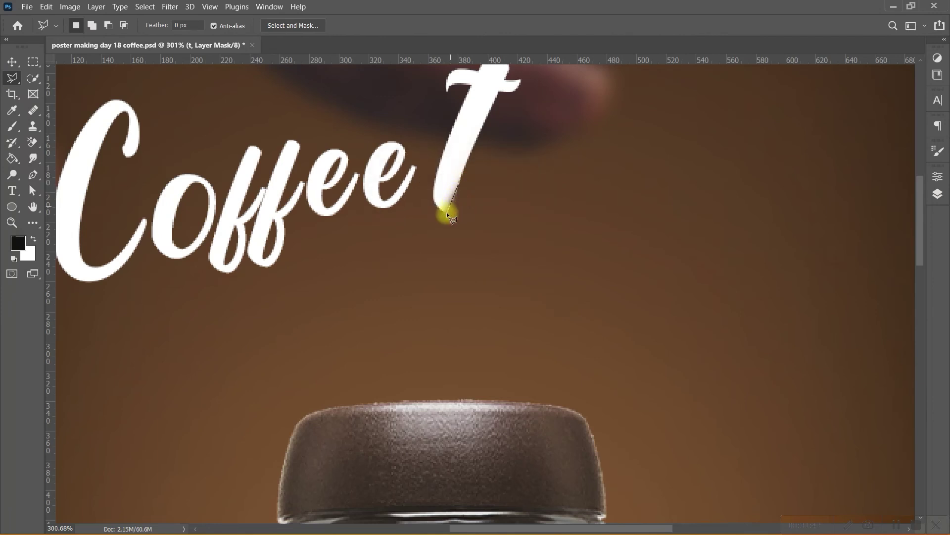
left_click(441, 227)
left_click(499, 235)
left_click(459, 184)
Swap to white foreground and cut the selection from the mask for a clean angled end.
key("ctrl+x")
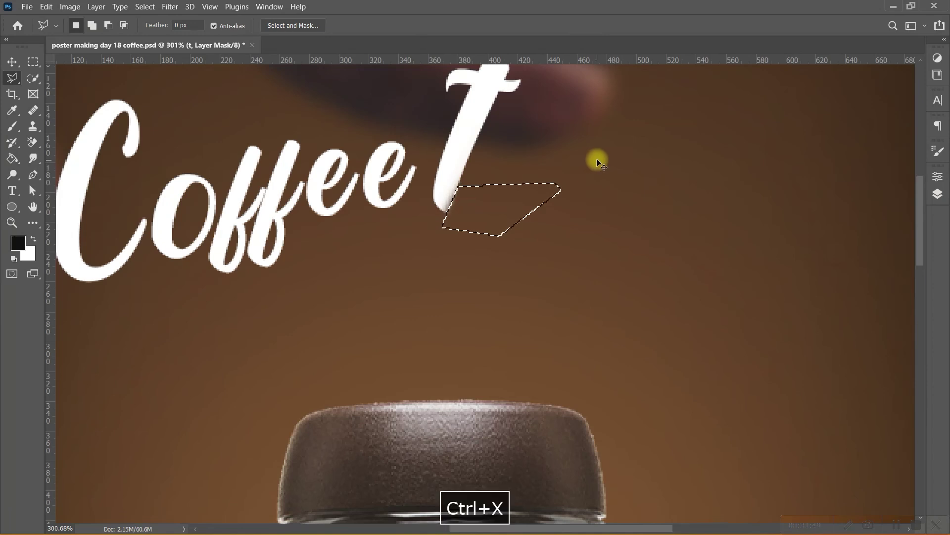
key("ctrl+z")
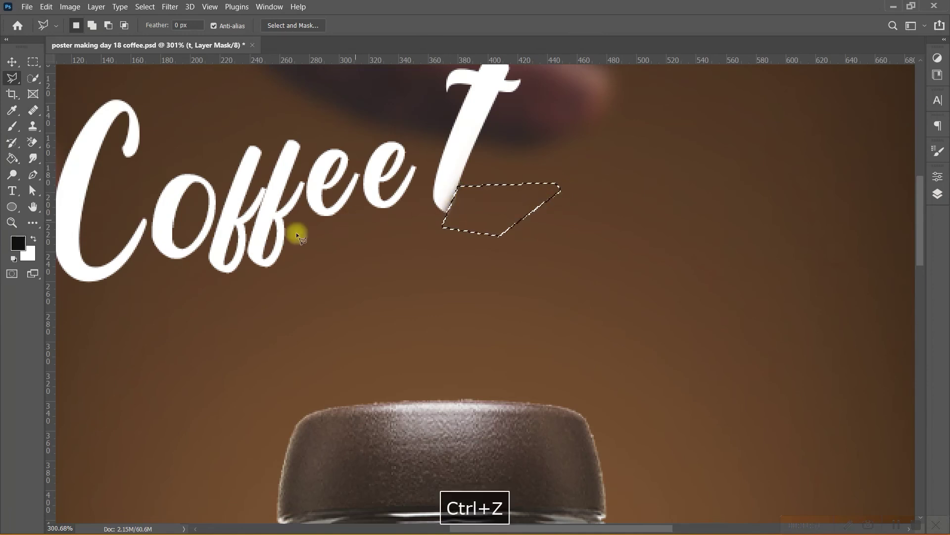
key("x")
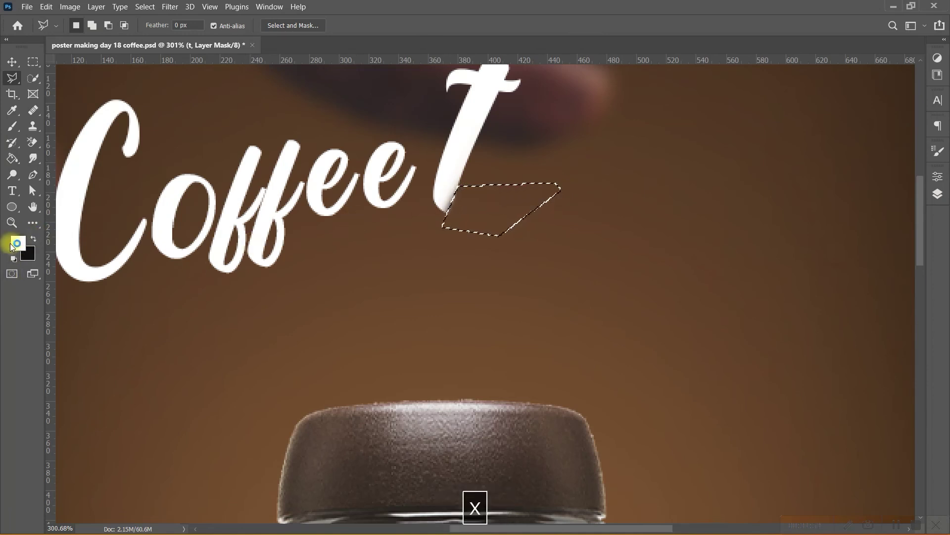
key("ctrl+x")
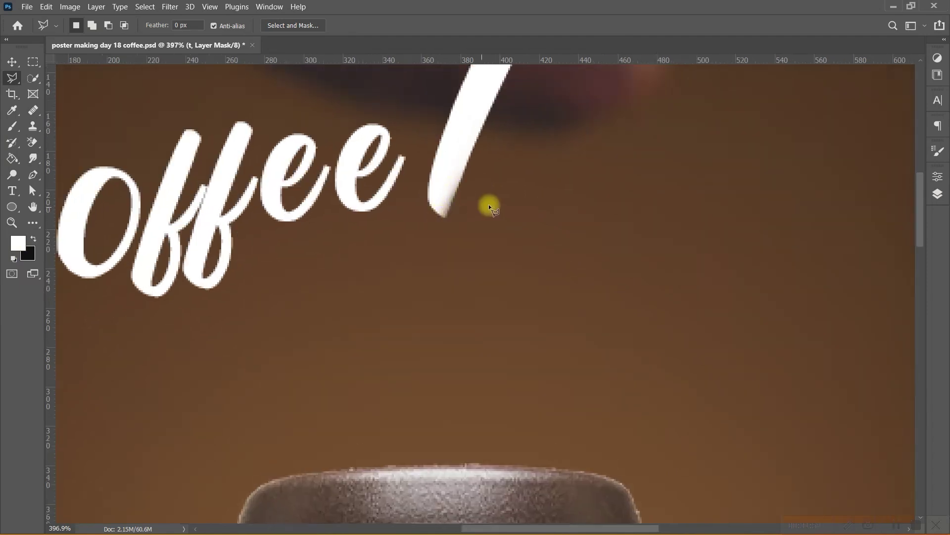
scroll(488, 204, "down", 5)
scroll(527, 170, "up", 3)
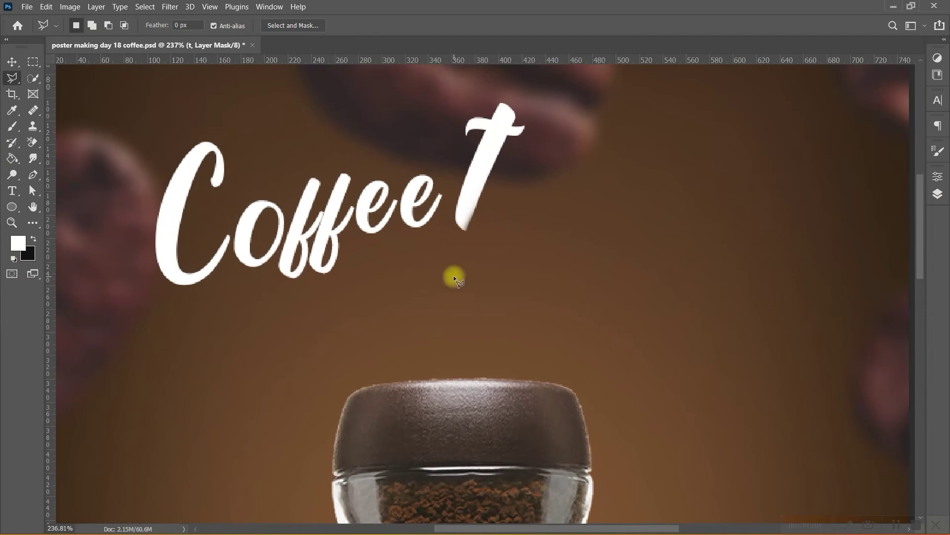
key("b")
scroll(463, 221, "up", 2)
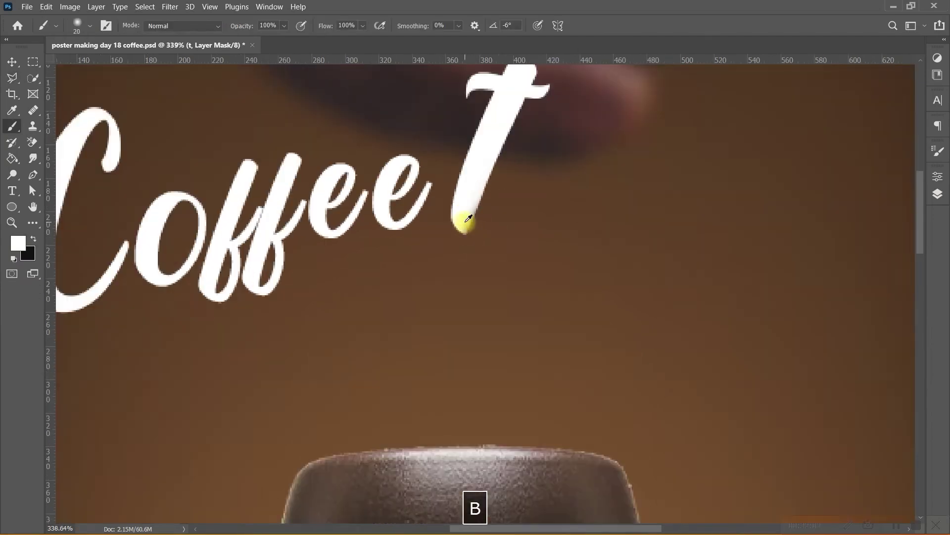
scroll(460, 198, "up", 1)
key("bracketleft")
key("bracketleft")
key("bracketleft")
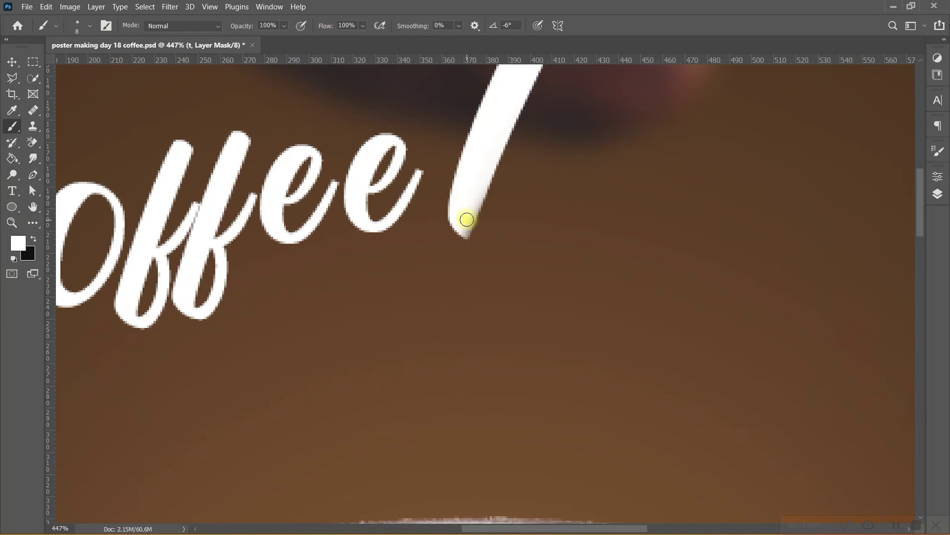
scroll(468, 197, "up", 1)
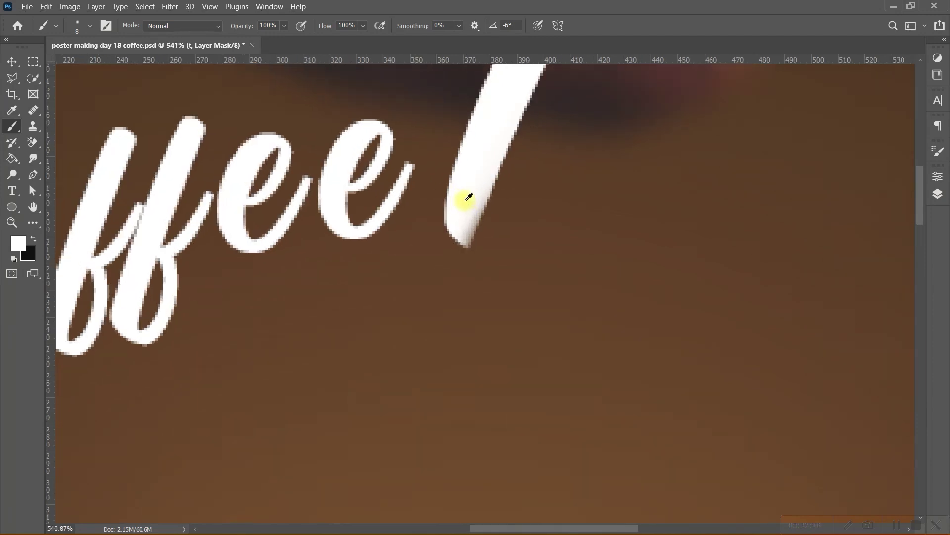
scroll(469, 197, "down", 1)
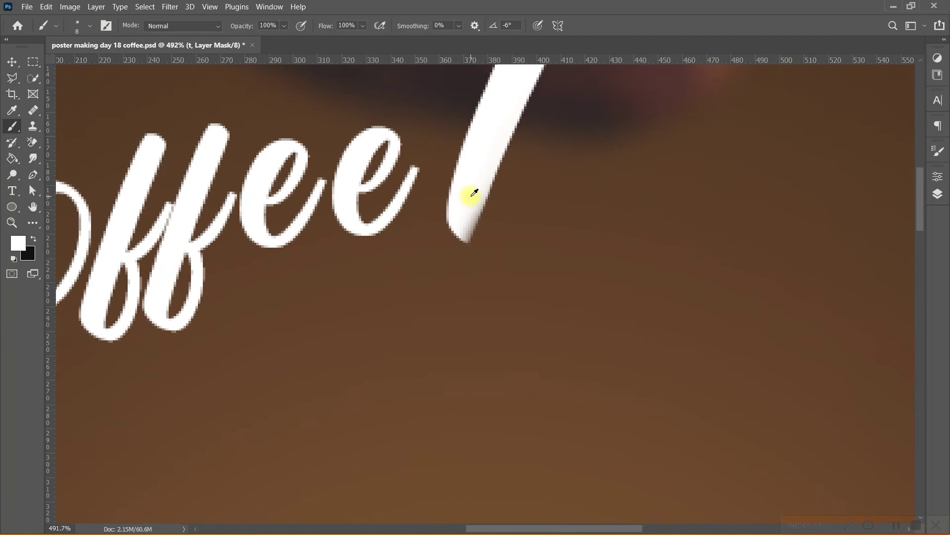
scroll(474, 192, "down", 1)
scroll(474, 192, "down", 2)
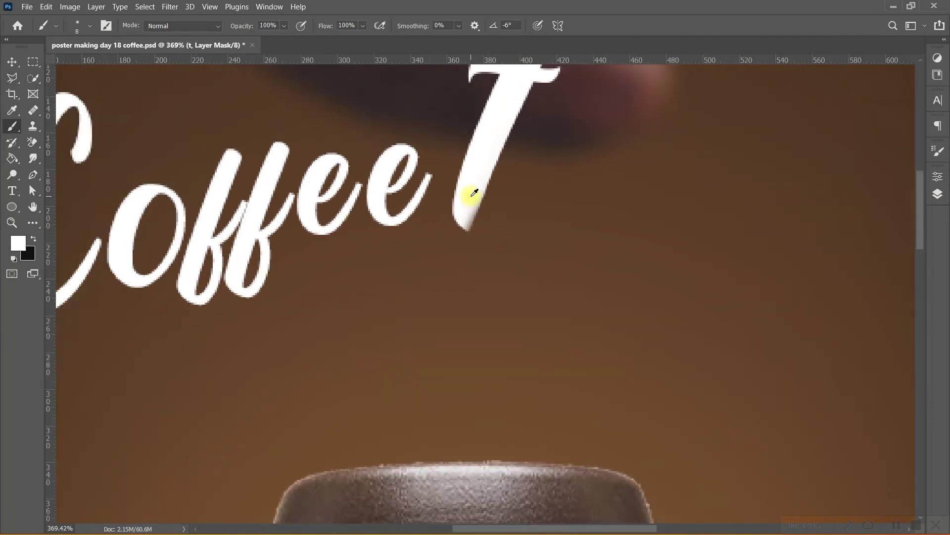
scroll(475, 193, "down", 1)
scroll(474, 193, "down", 1)
scroll(474, 193, "down", 1)
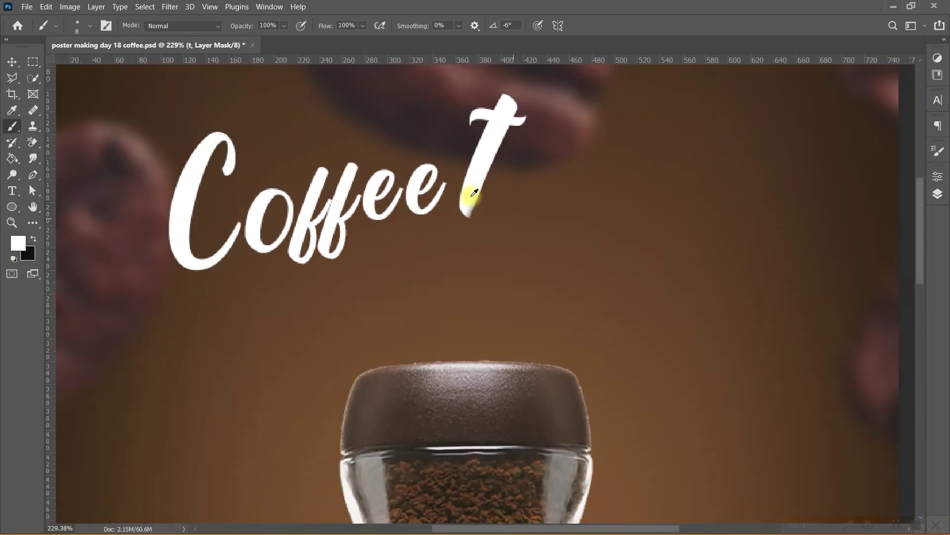
scroll(474, 193, "up", 2)
scroll(474, 192, "up", 4)
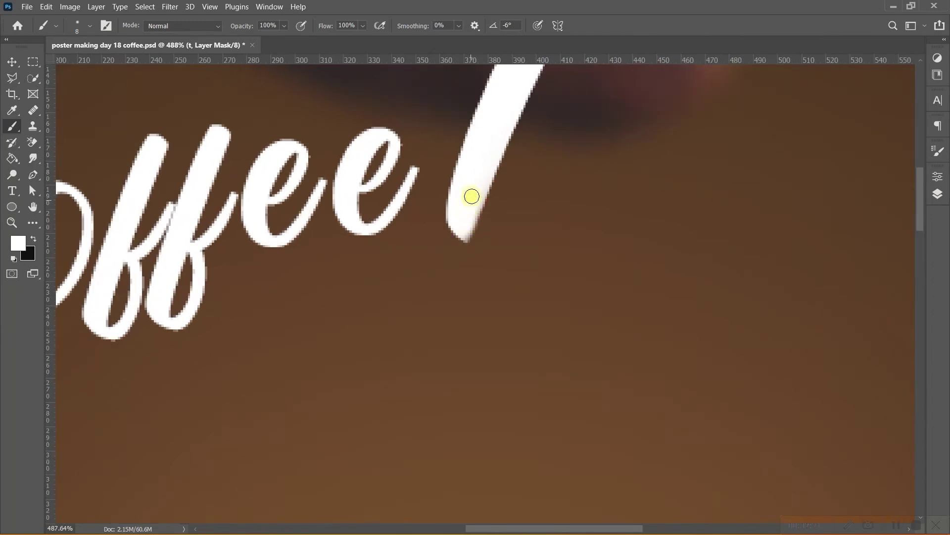
scroll(482, 157, "down", 5)
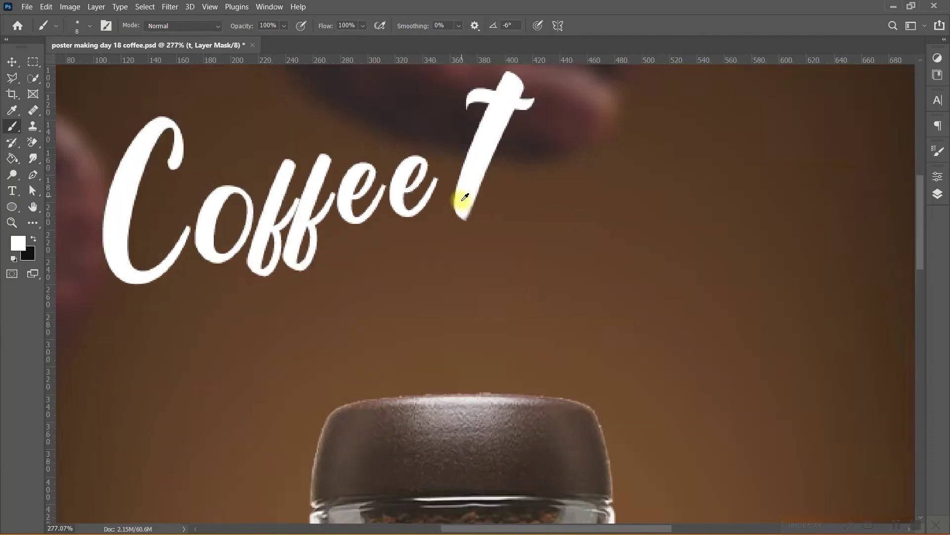
scroll(455, 202, "down", 3)
scroll(456, 201, "up", 1)
left_click(938, 194)
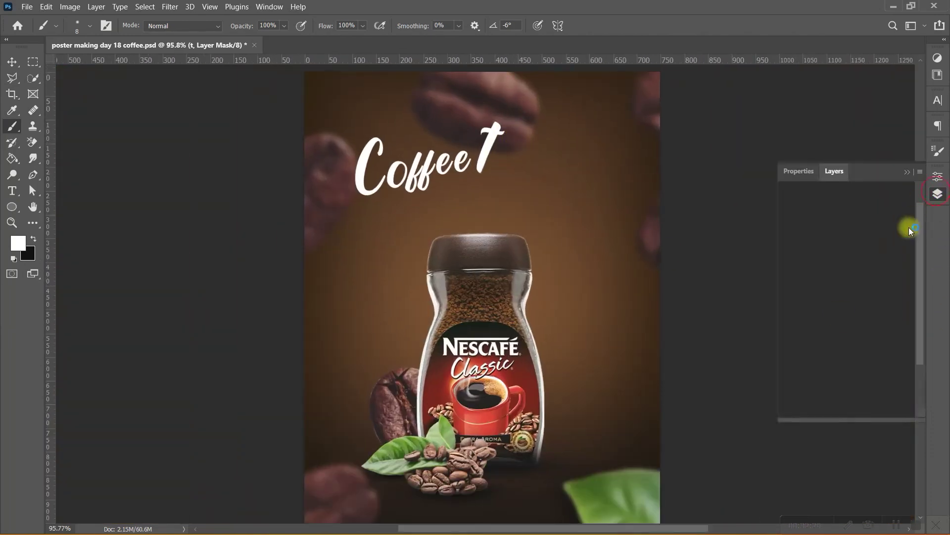
Scale the 't' letter up to about 105% and nudge it into place.
left_click(809, 275)
key("ctrl+t")
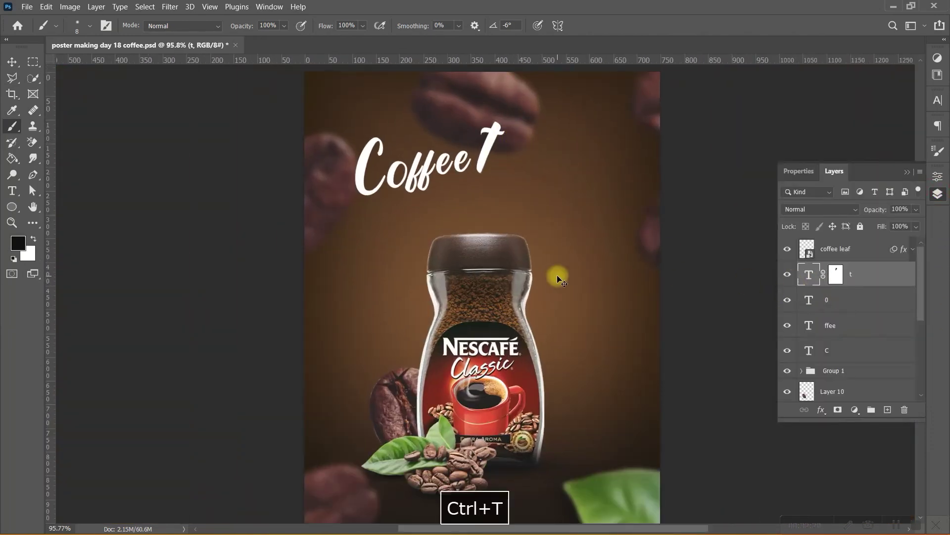
scroll(499, 117, "up", 2)
scroll(520, 112, "up", 1)
left_click_drag(492, 131, 499, 123)
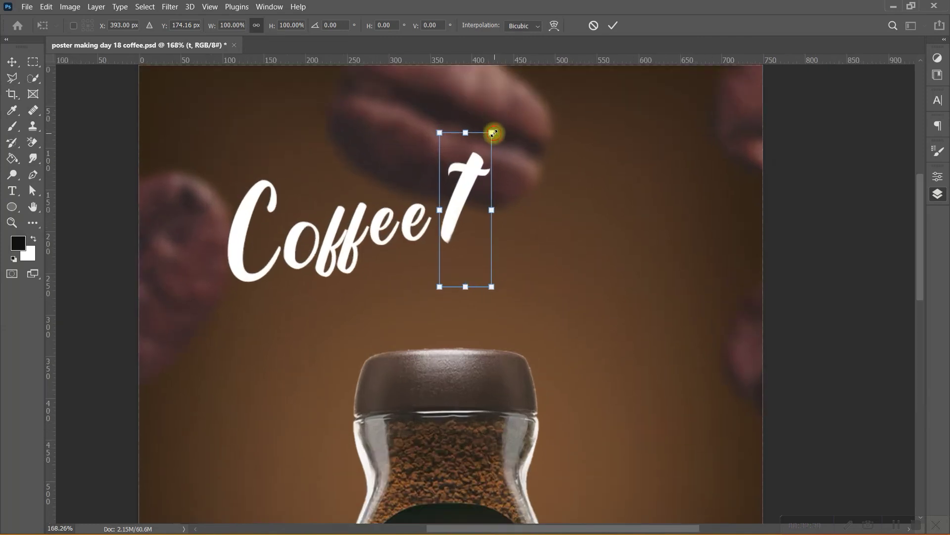
left_click_drag(467, 174, 464, 188)
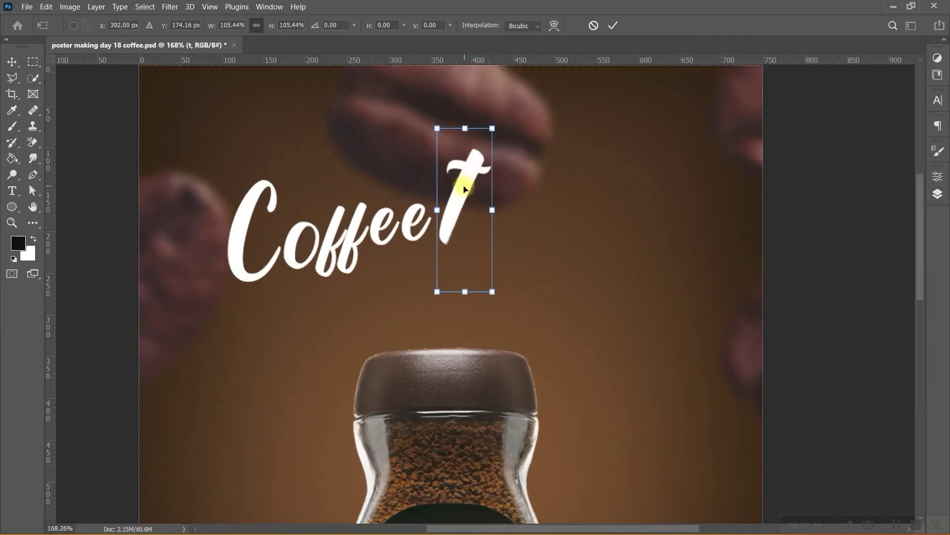
key("Return")
Rotate the 't' about -8.6° and shift it slightly left toward Coffee.
key("b")
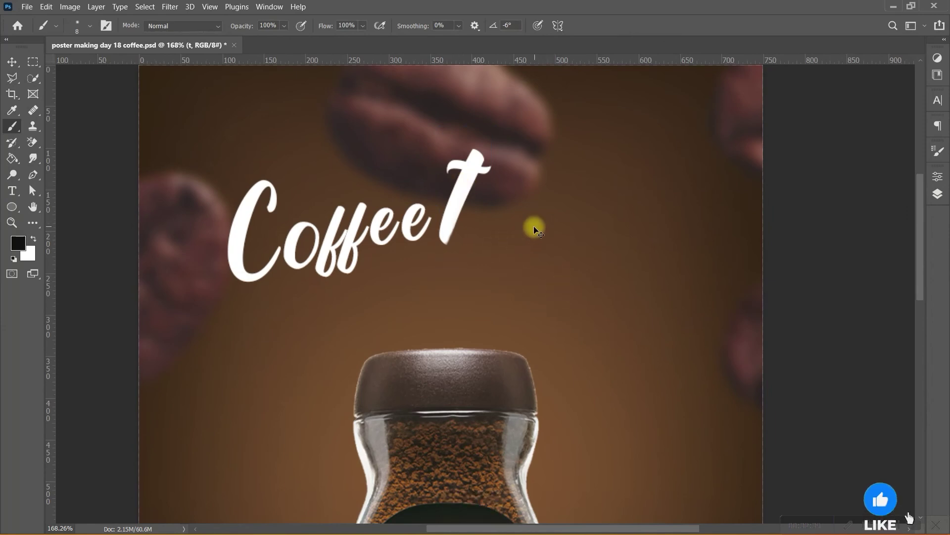
key("ctrl+t")
left_click_drag(554, 162, 546, 152)
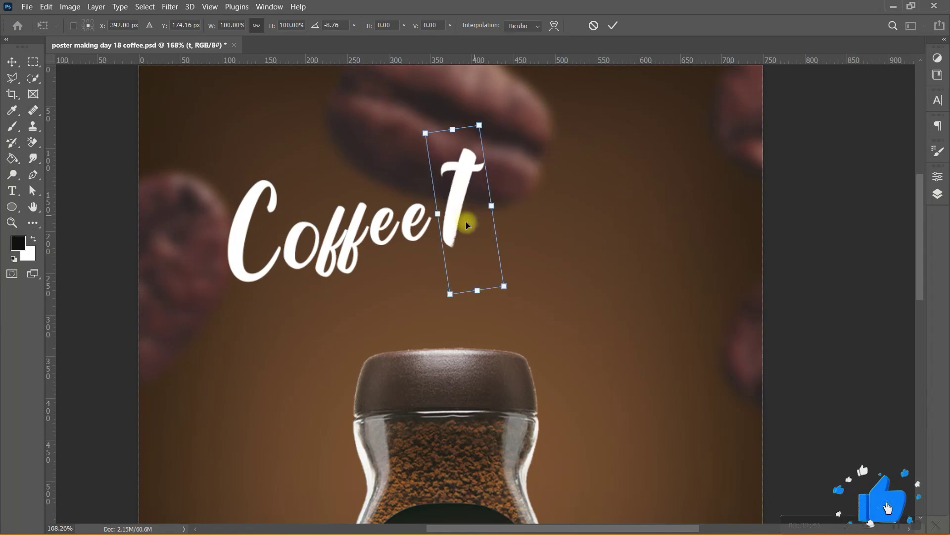
left_click_drag(461, 213, 457, 212)
left_click_drag(496, 178, 477, 186)
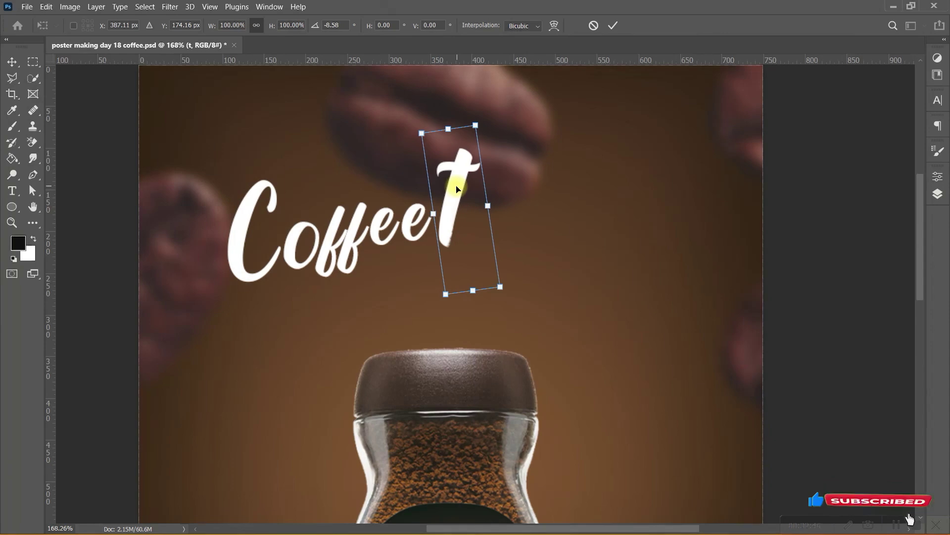
key("Return")
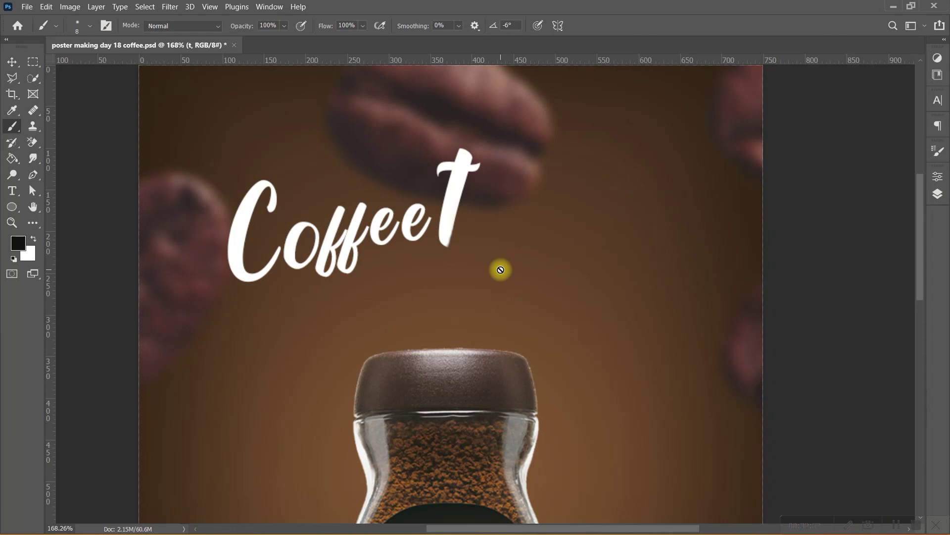
key("t")
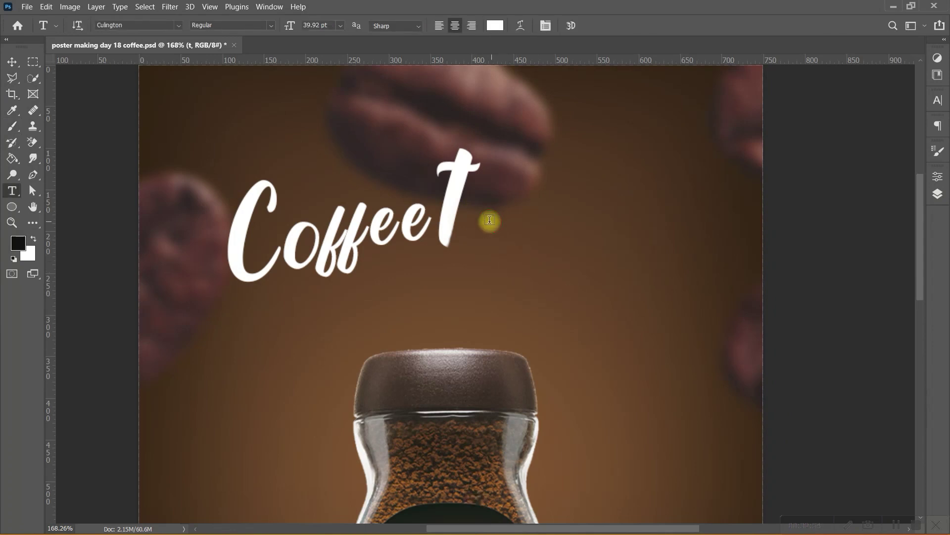
Type the white script 'ime' text on a new layer beside the tall 't'.
left_click(489, 220)
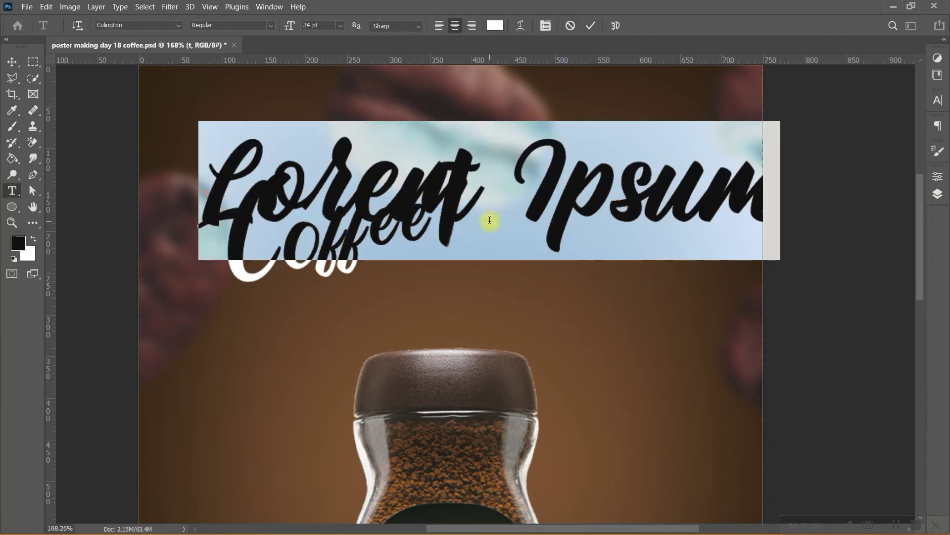
type("tim")
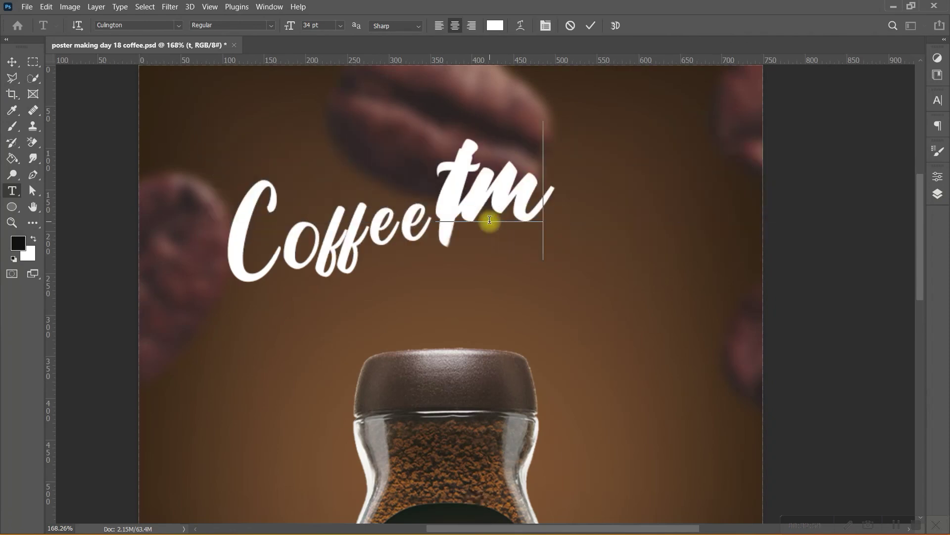
type("e")
key("Left")
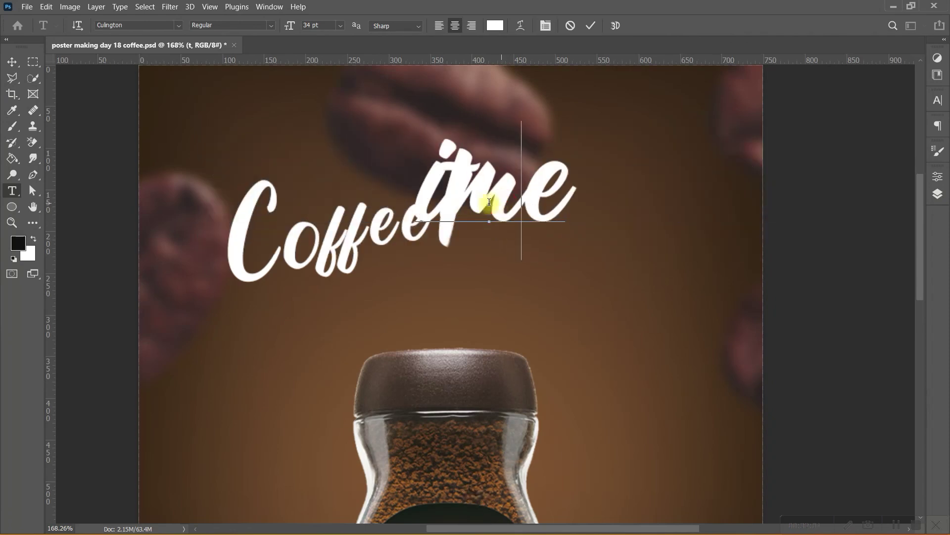
key("shift+Left")
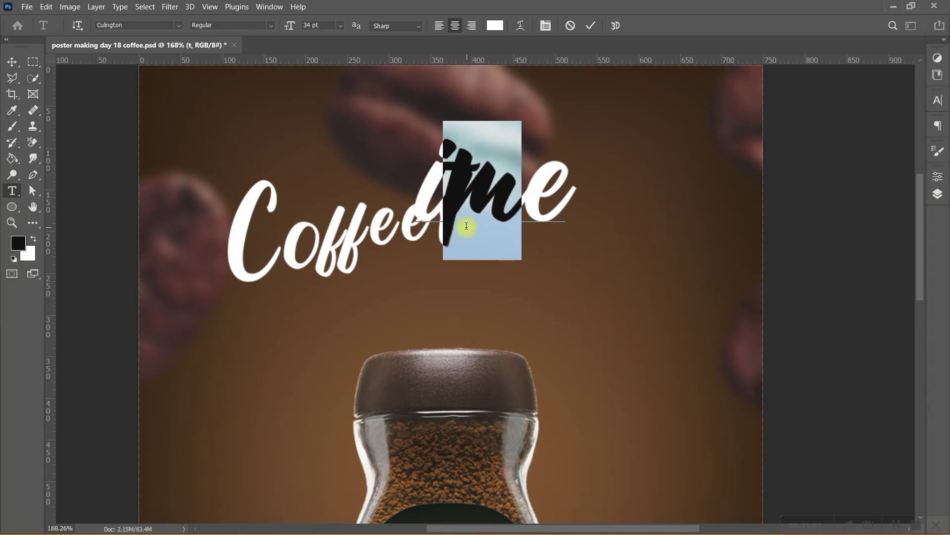
type("M")
key("ctrl+z")
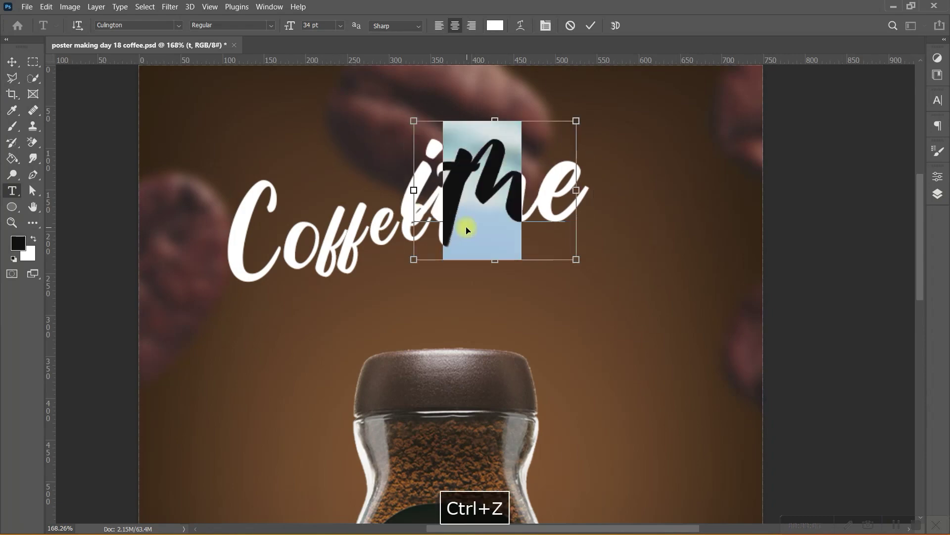
left_click(539, 193)
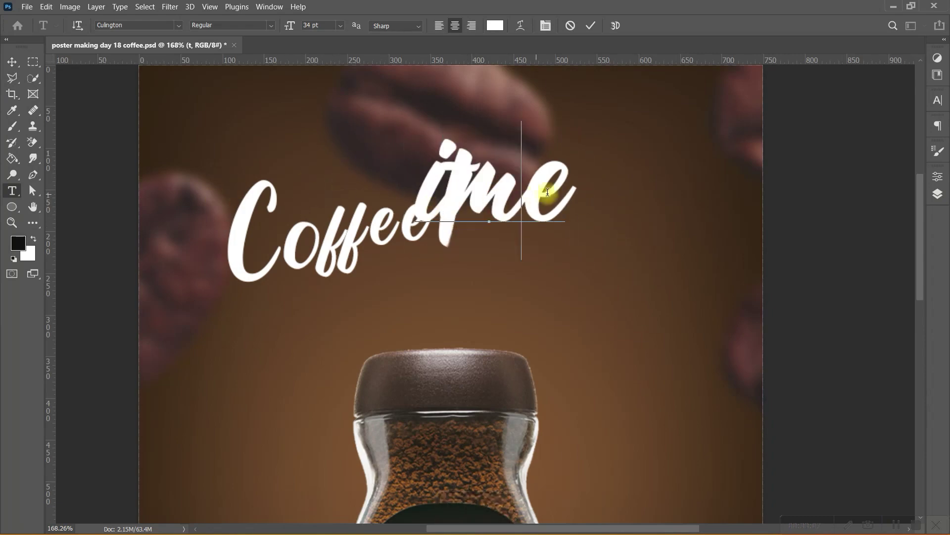
double_click(513, 204)
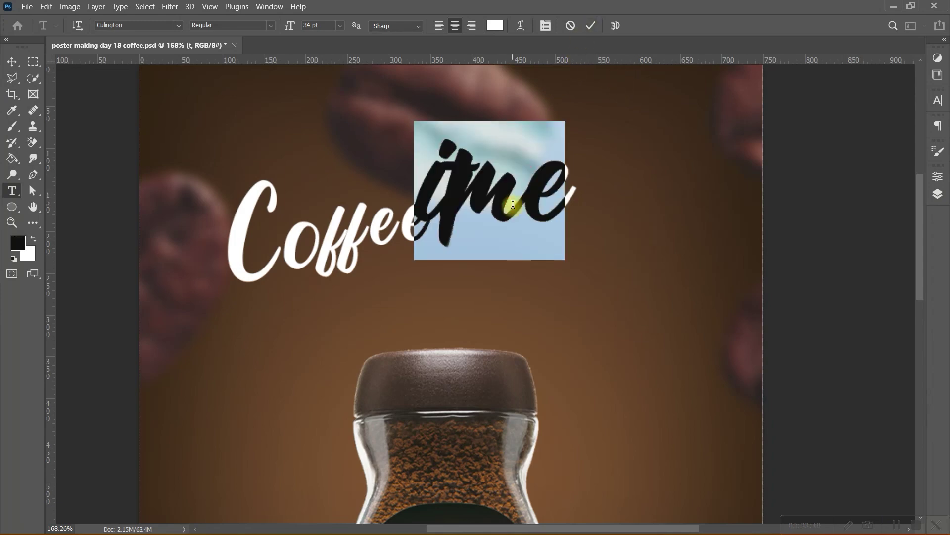
left_click(590, 27)
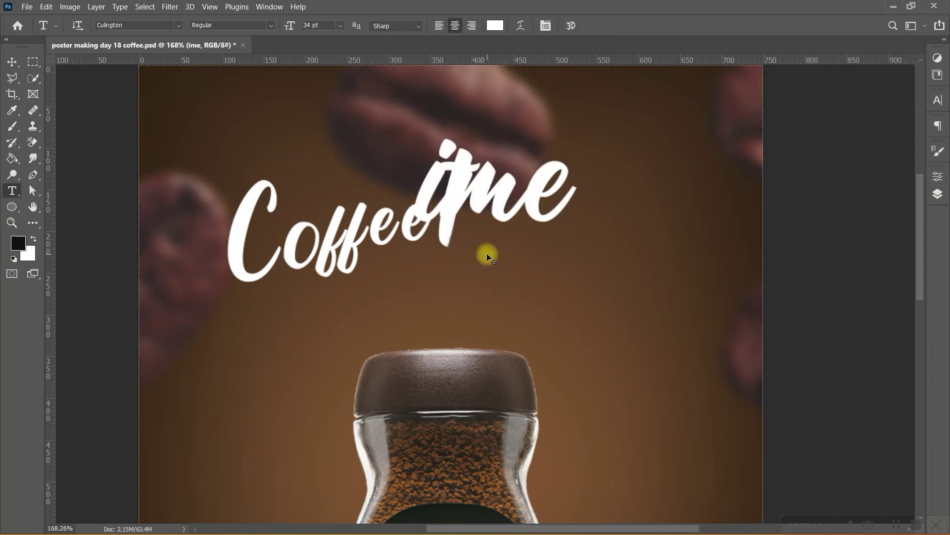
Shrink 'ime' to about 68%, tilt it about -2°, and line it up after the 't'.
key("ctrl+t")
left_click_drag(520, 206, 541, 218)
left_click_drag(707, 234, 705, 223)
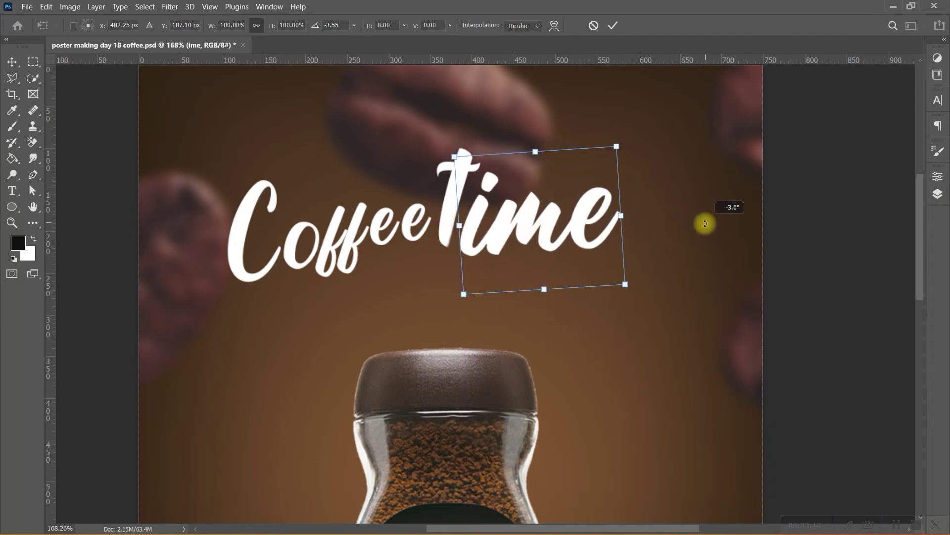
mouse_move(577, 212)
left_mouse_down()
mouse_move(580, 203)
mouse_move(612, 208)
mouse_move(539, 226)
left_mouse_up()
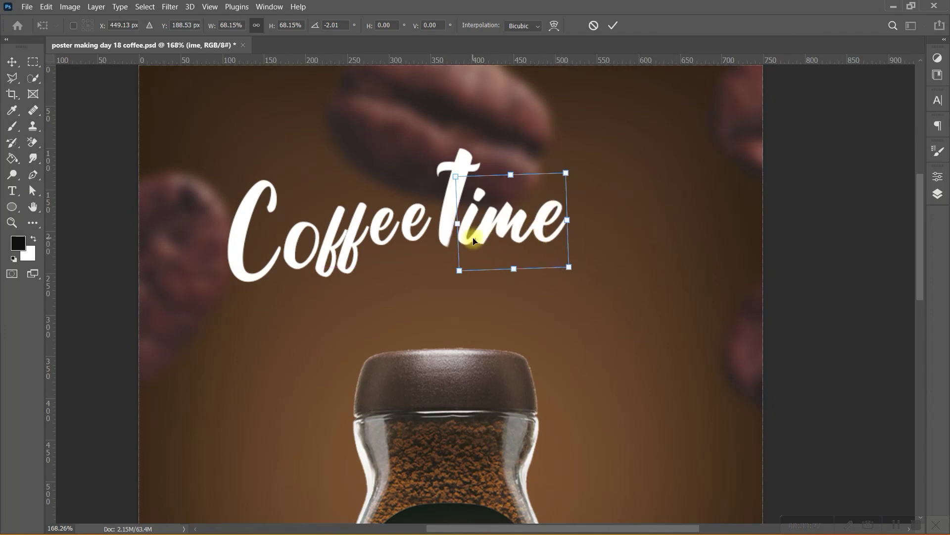
left_click_drag(474, 242, 475, 242)
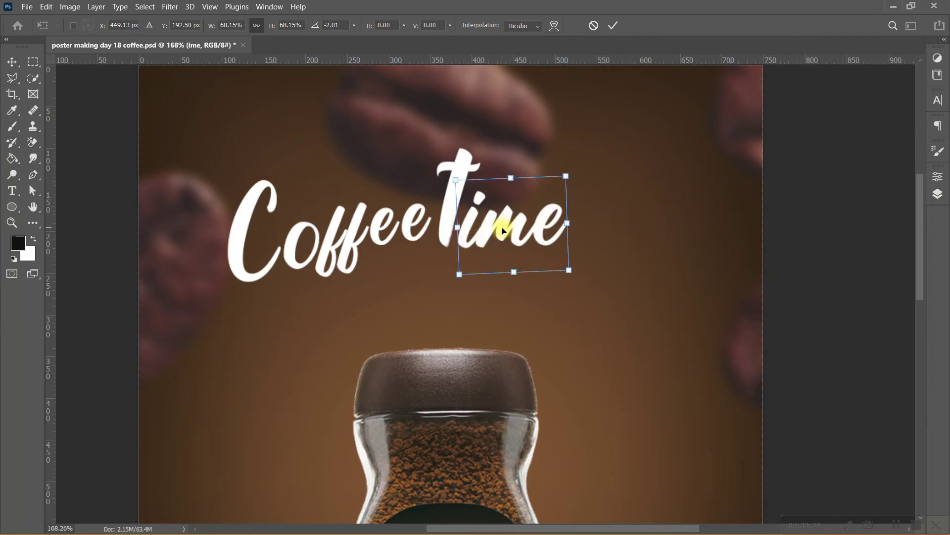
key("Return")
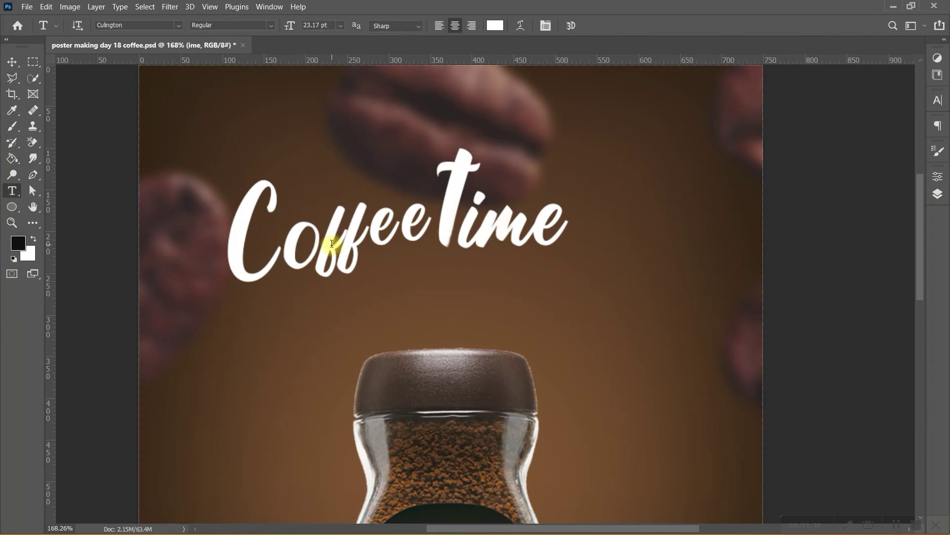
left_click(937, 194)
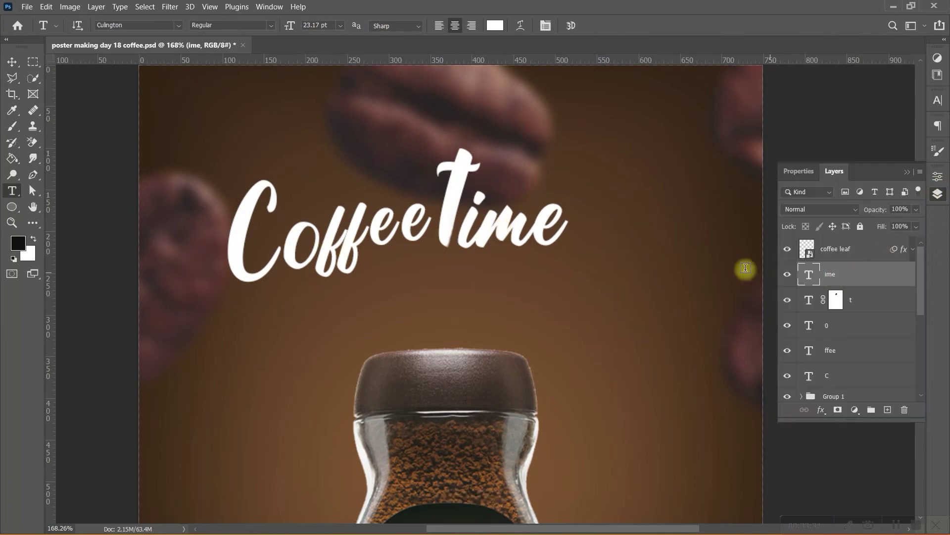
Tilt the whole Coffee time headline counter-clockwise and reposition it.
left_click(788, 275)
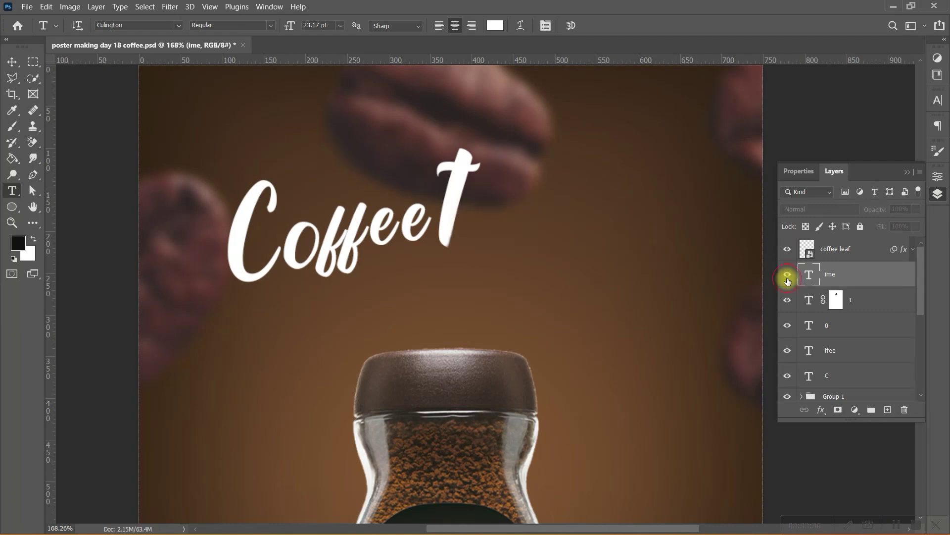
scroll(851, 317, "down", 1)
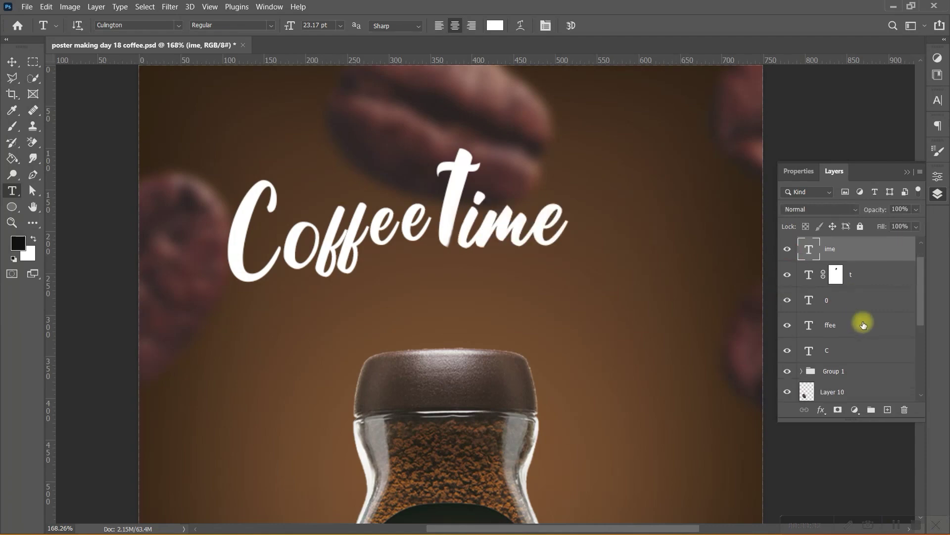
left_click(833, 352, "shift")
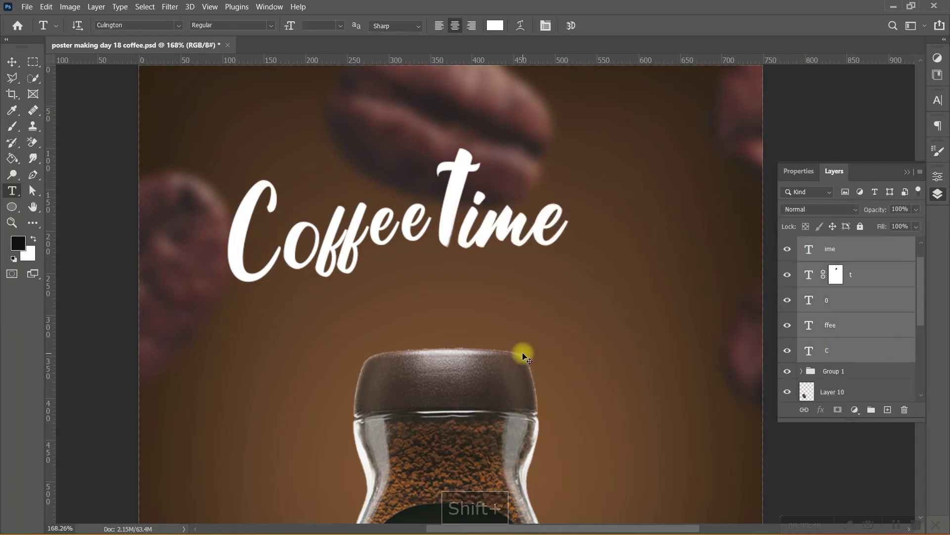
key("ctrl+t")
left_click_drag(452, 220, 498, 218)
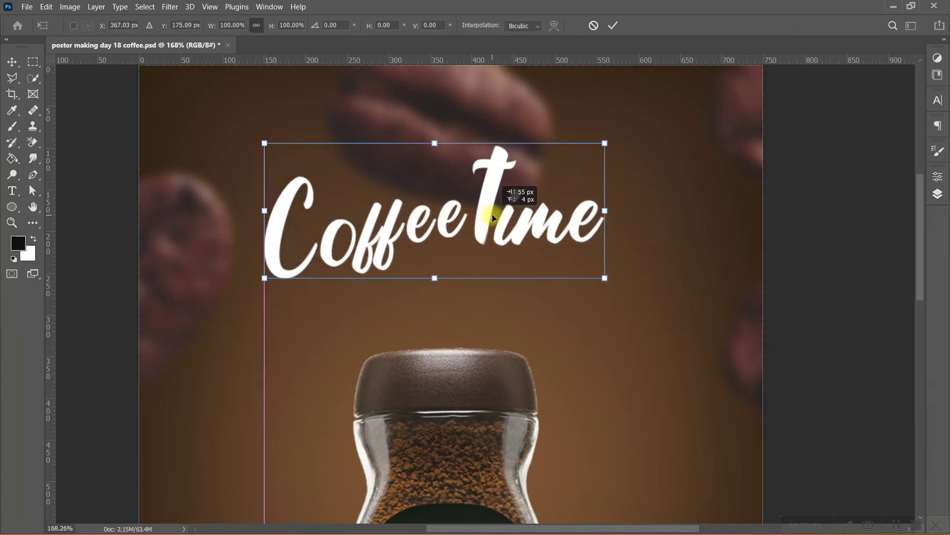
left_click_drag(664, 217, 660, 202)
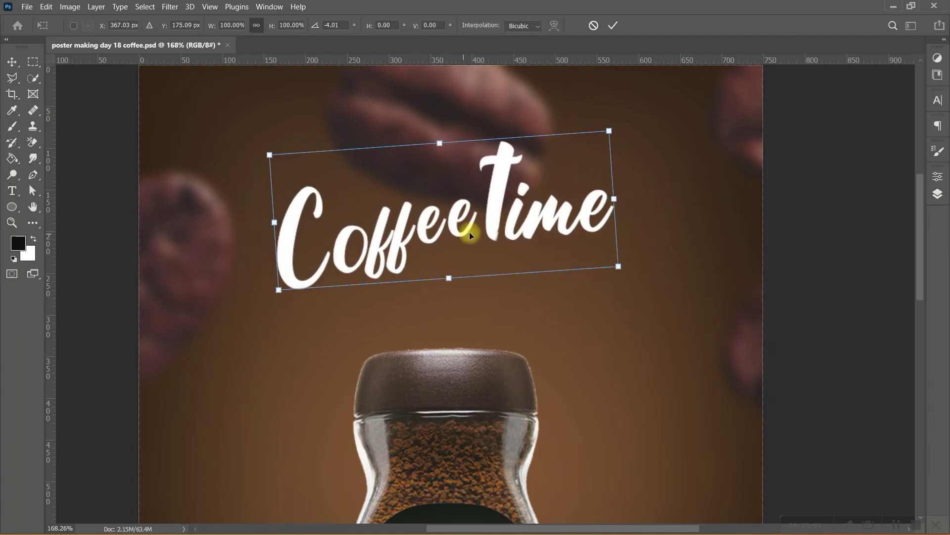
left_click_drag(462, 233, 459, 233)
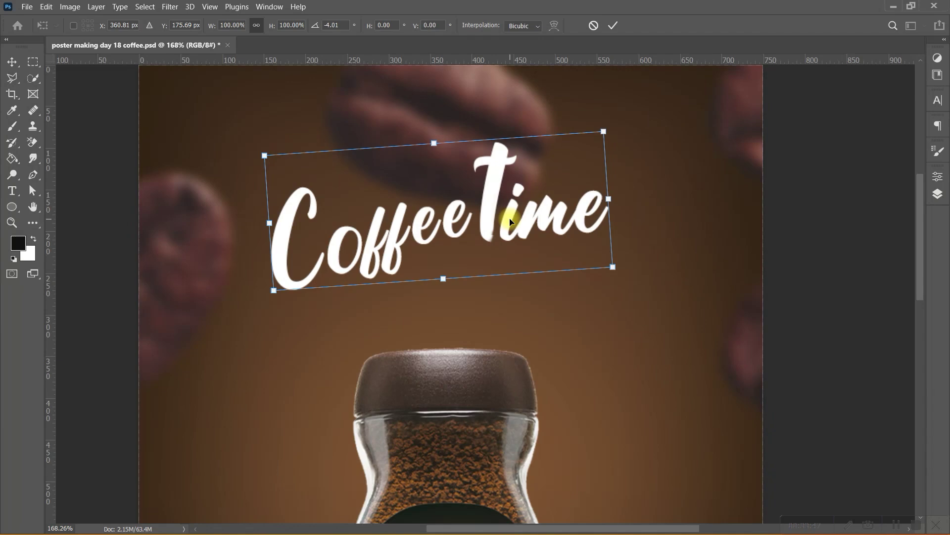
key("Return")
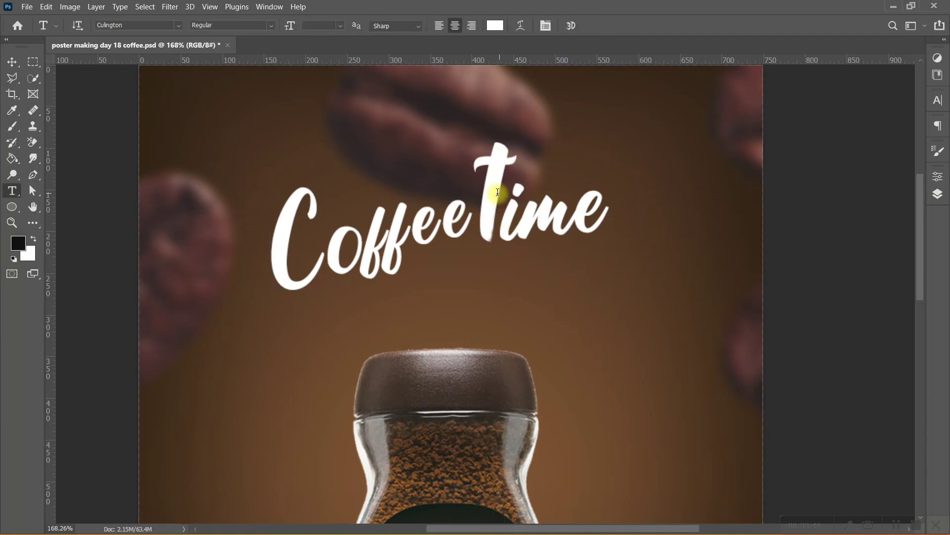
Fill the 't' layer's mask with the swapped background colour.
left_click(938, 194)
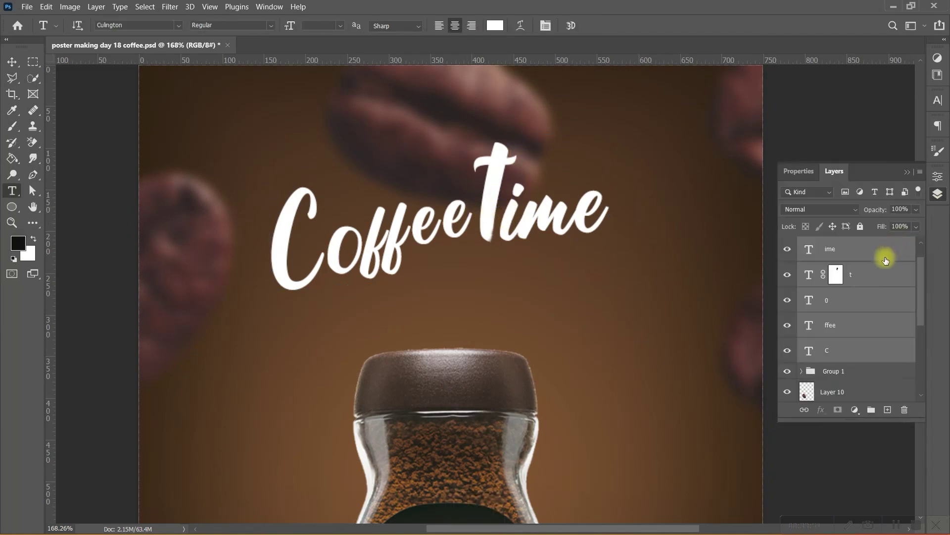
left_click(836, 275)
key("x")
key("ctrl+BackSpace")
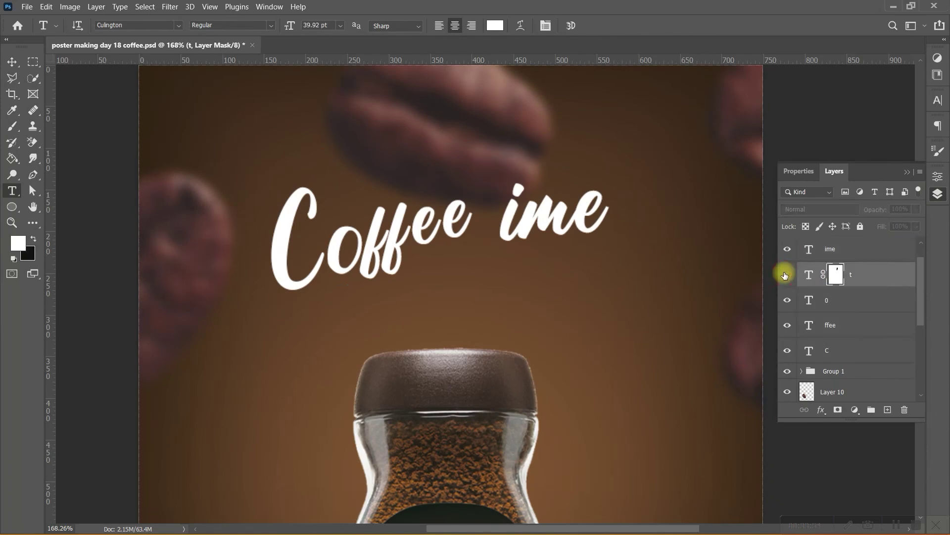
Rotate 't' and 'ime' together about -4.9° and raise them slightly.
left_click(841, 254, "ctrl")
key("ctrl+t")
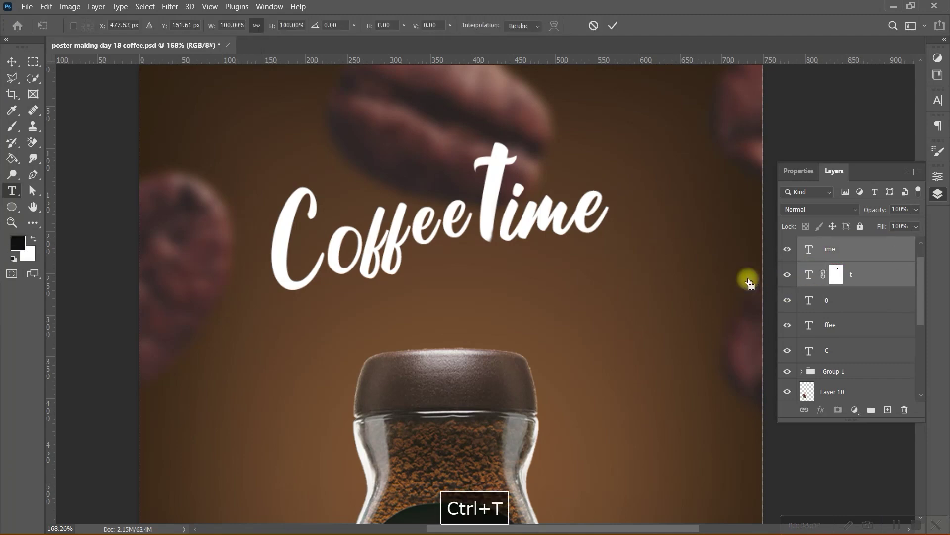
left_click_drag(669, 208, 668, 200)
left_click_drag(573, 218, 572, 212)
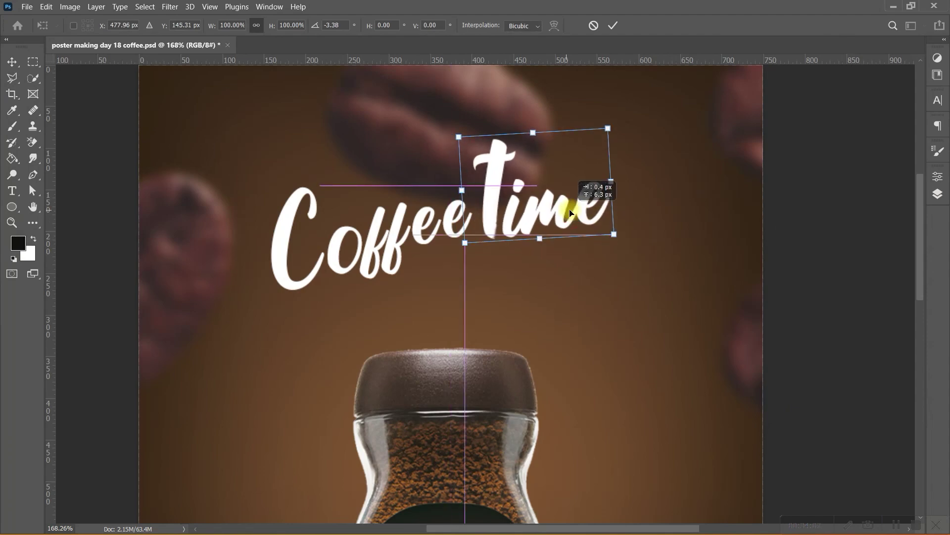
left_click_drag(636, 206, 637, 193)
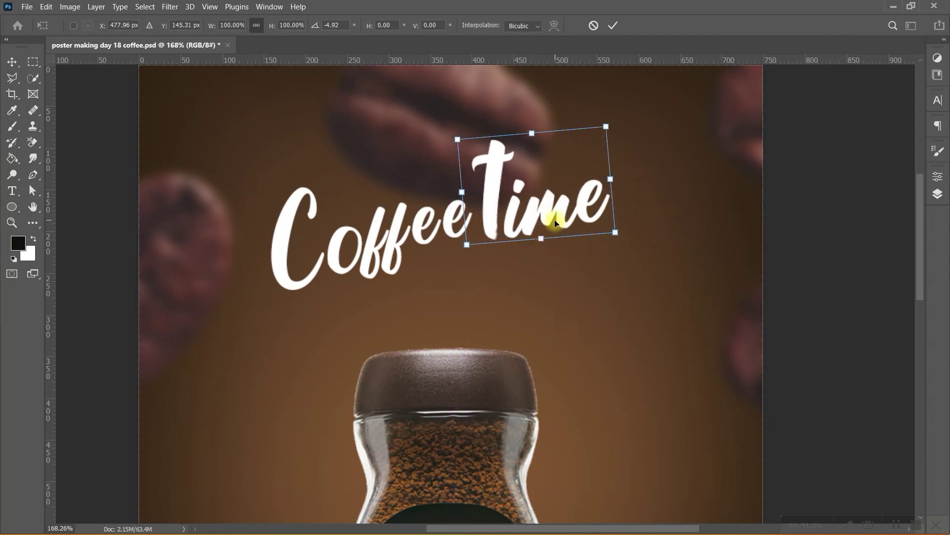
left_click_drag(555, 223, 556, 219)
key("Return")
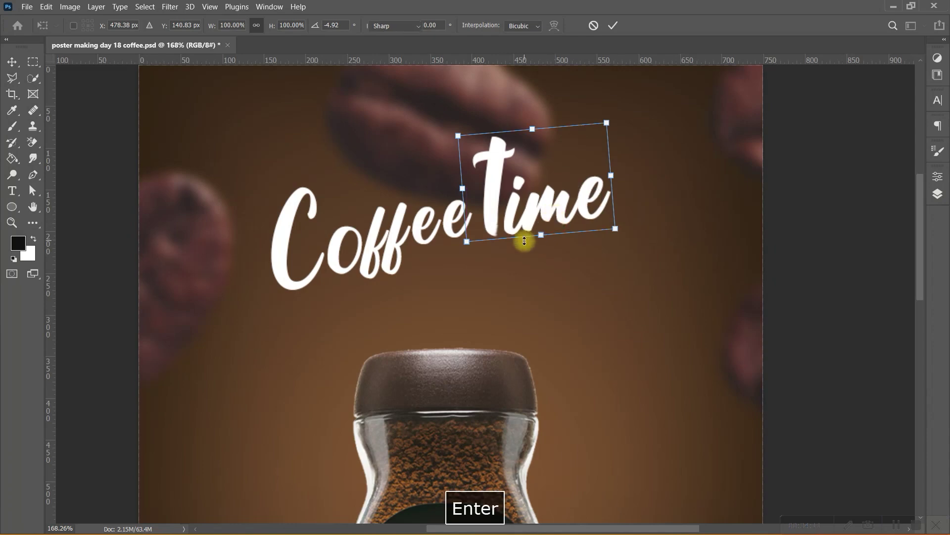
key("ctrl+0")
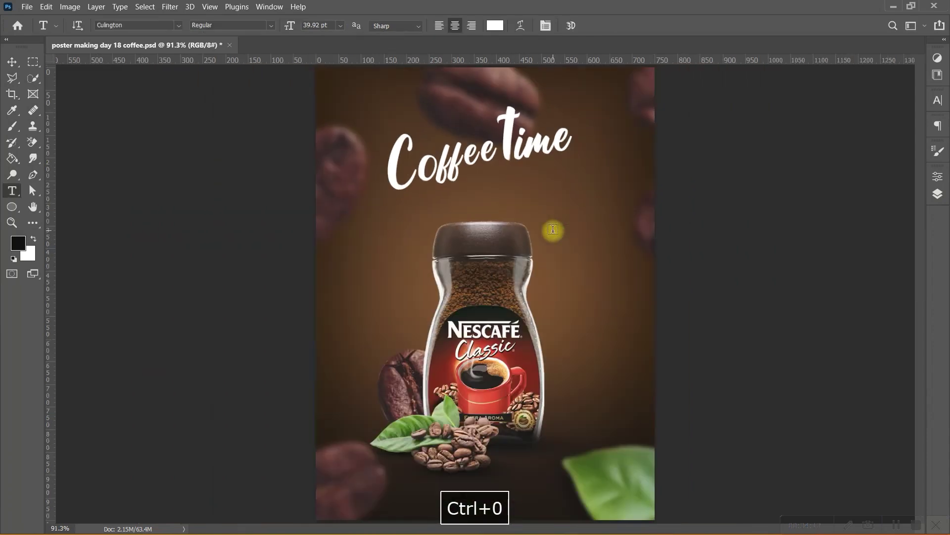
Enlarge the five headline letter layers and move them down toward the jar.
left_click(937, 194)
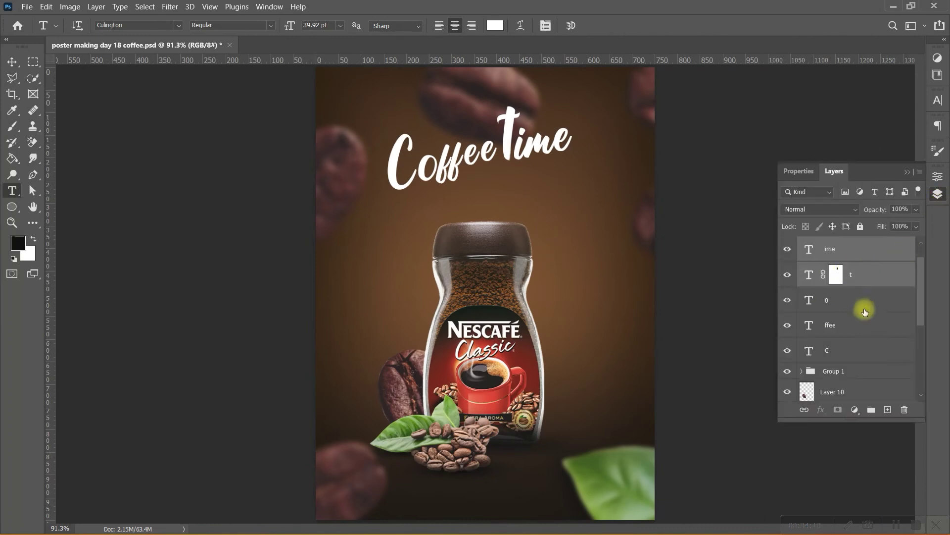
left_click(846, 360, "shift")
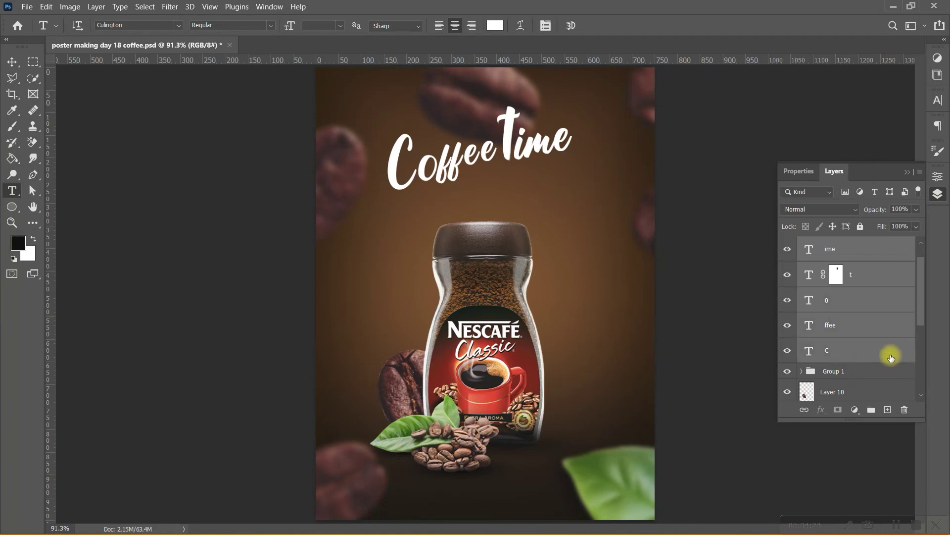
key("ctrl+t")
left_click_drag(510, 149, 513, 174)
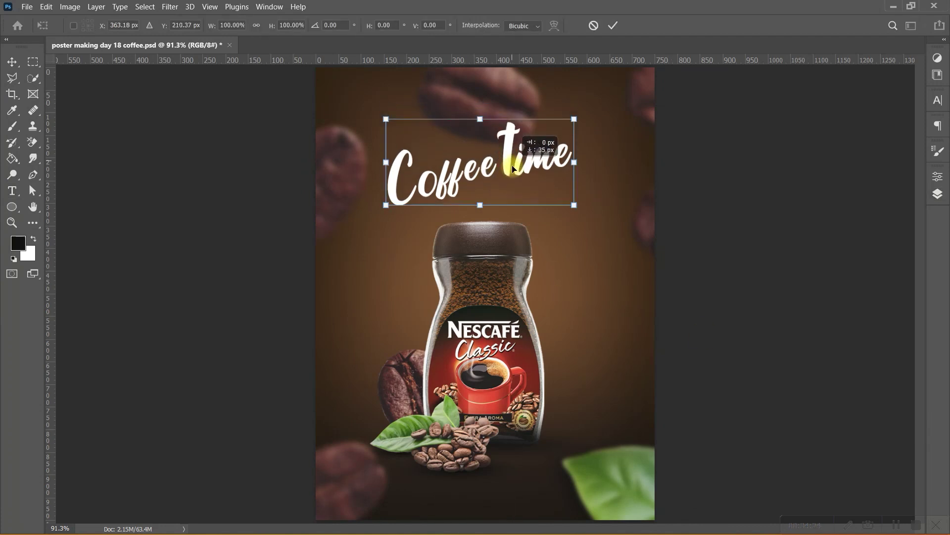
mouse_move(572, 168)
left_mouse_down()
mouse_move(604, 166)
mouse_move(543, 168)
left_mouse_up()
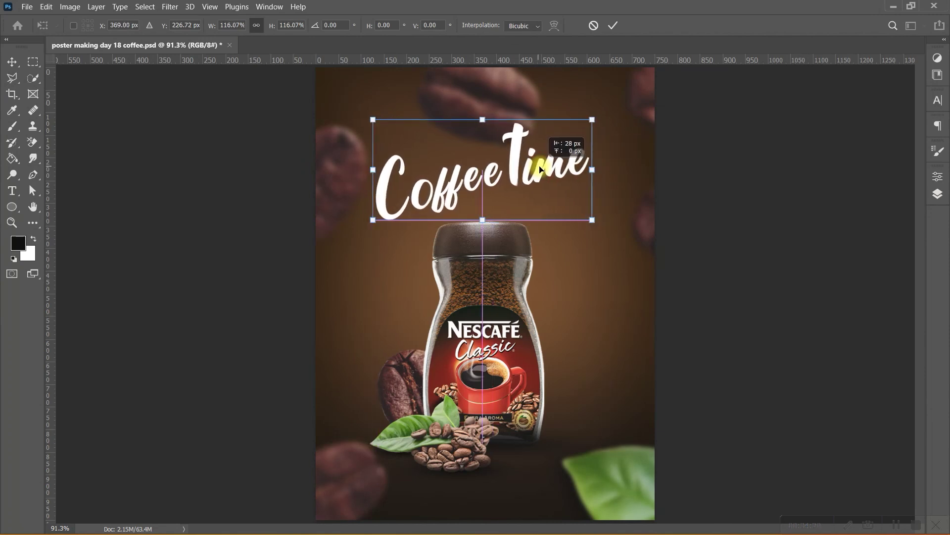
left_click(613, 24)
Group the headline layers as Group 2 and tilt the group about 1.9°.
left_click(937, 195)
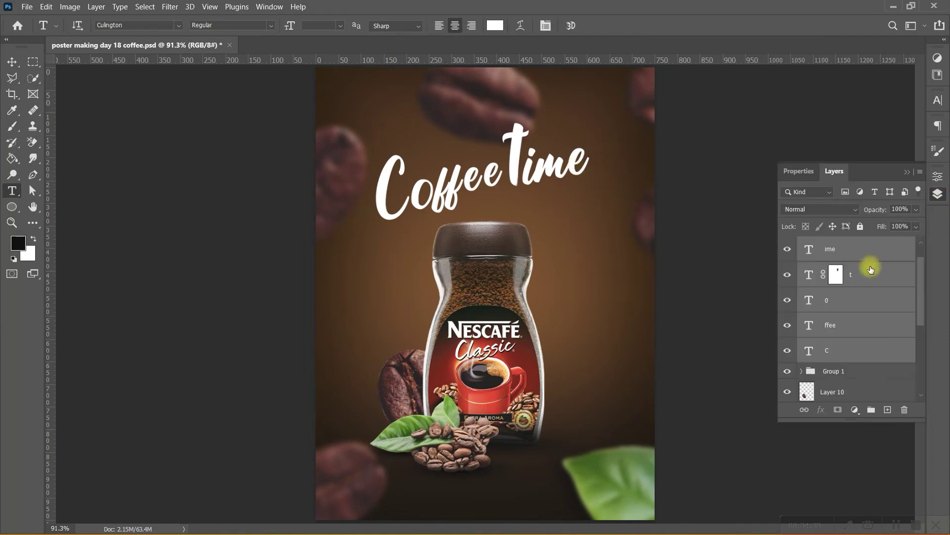
scroll(849, 322, "up", 1)
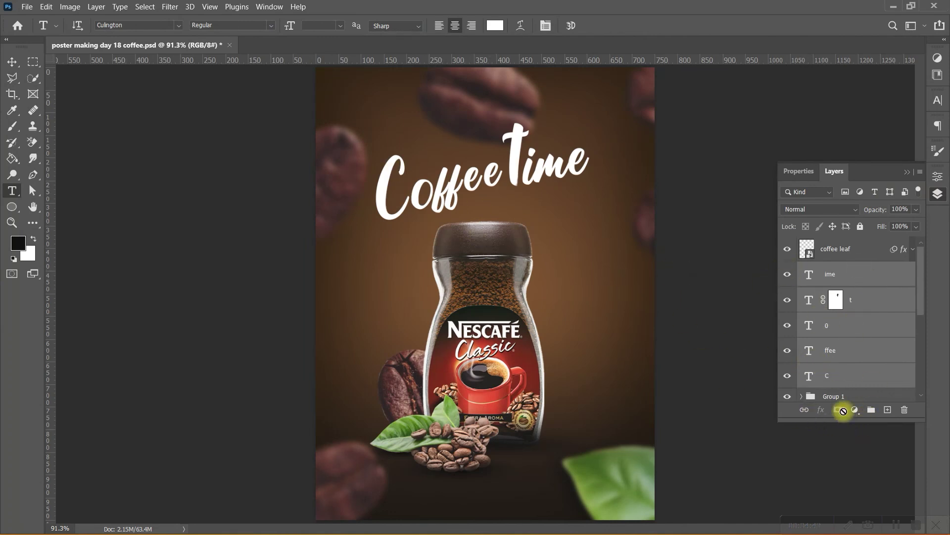
key("ctrl+g")
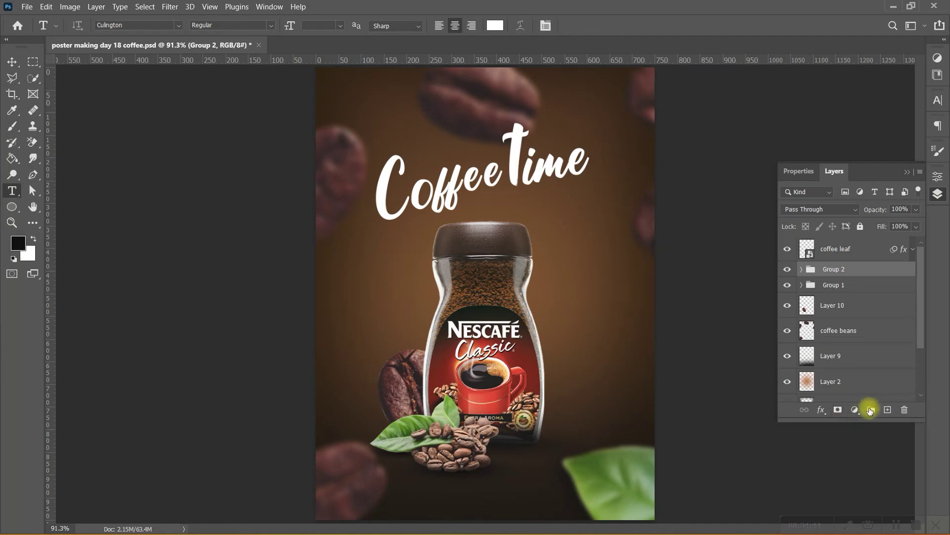
key("ctrl+t")
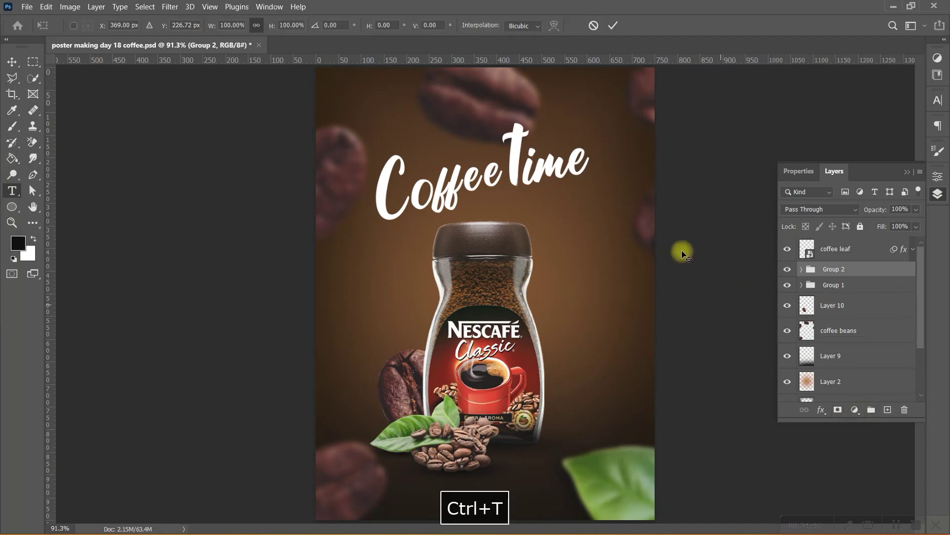
mouse_move(594, 171)
left_mouse_down()
mouse_move(600, 177)
mouse_move(562, 178)
left_mouse_up()
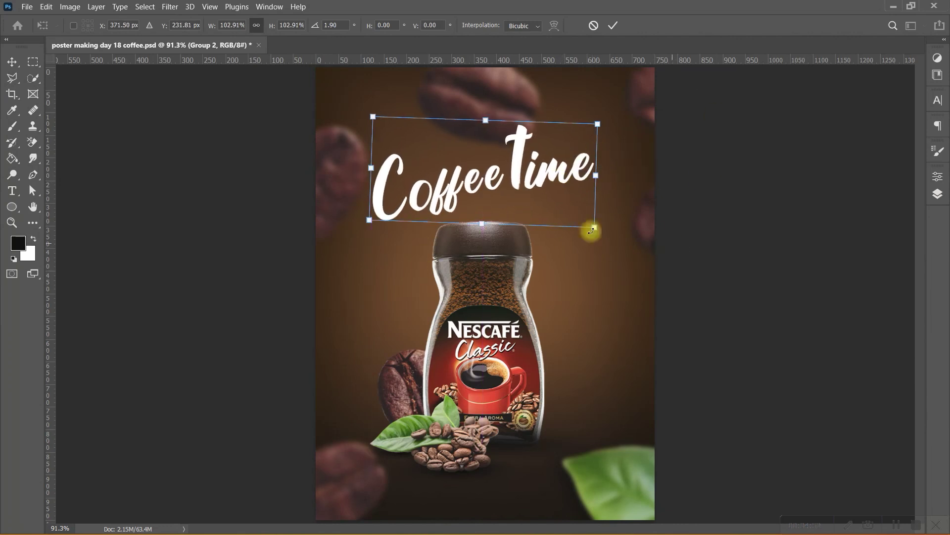
key("Return")
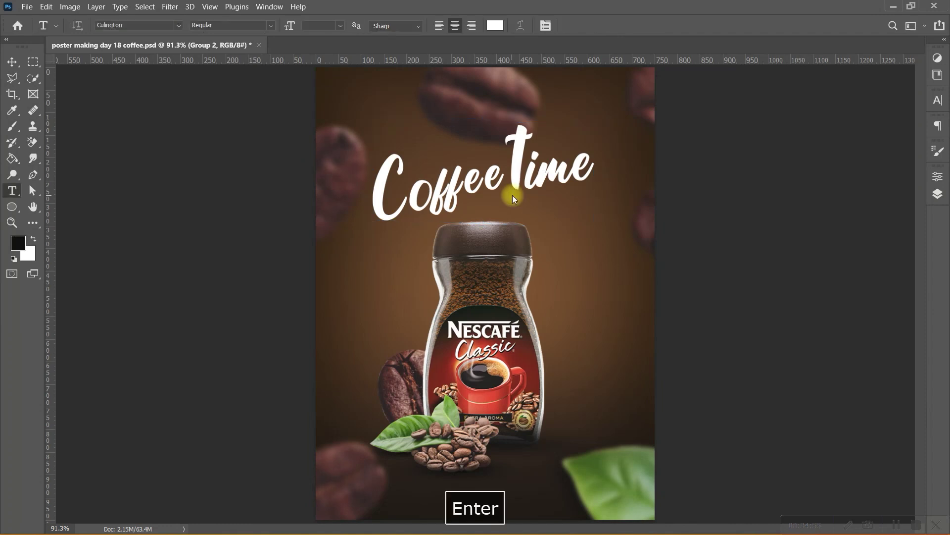
key("v")
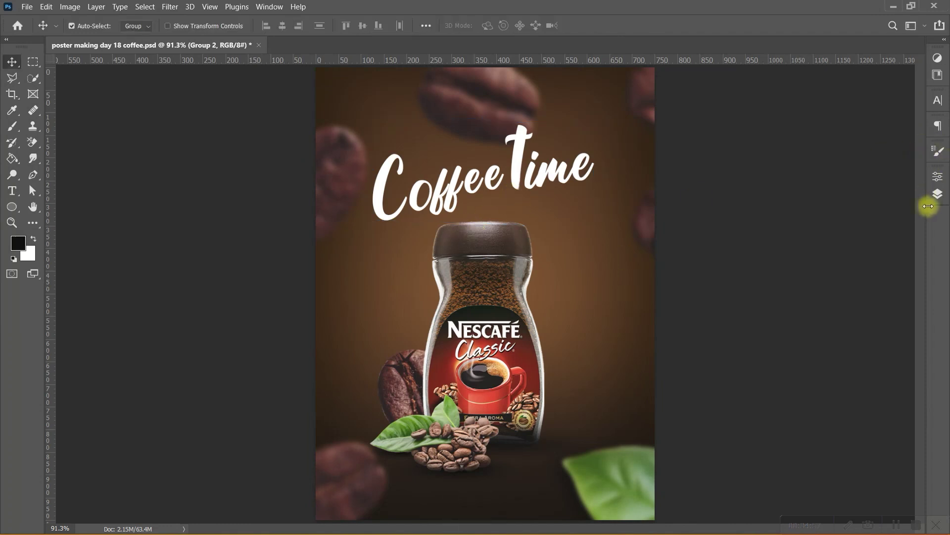
Centre Group 2 horizontally against the Background layer.
left_click(937, 196)
left_click(787, 269)
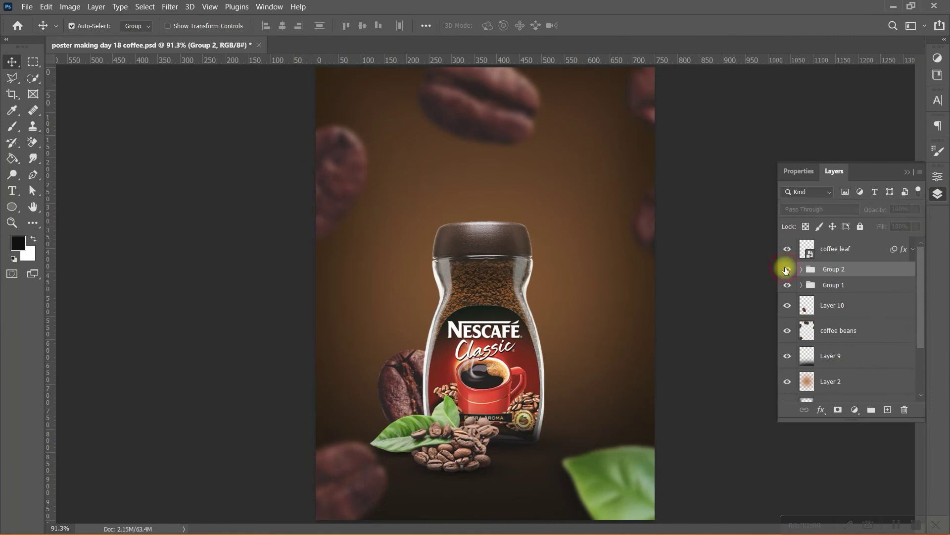
left_click(787, 269)
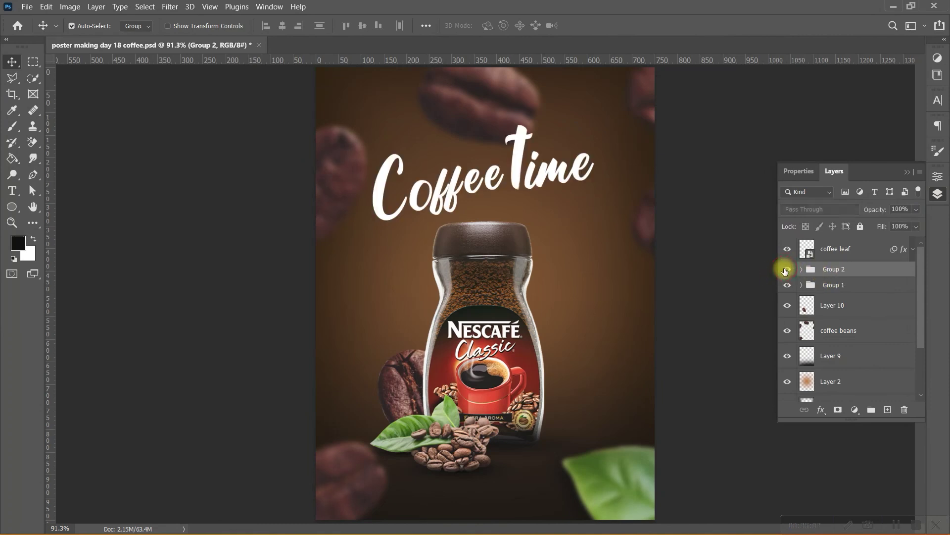
scroll(849, 297, "down", 3)
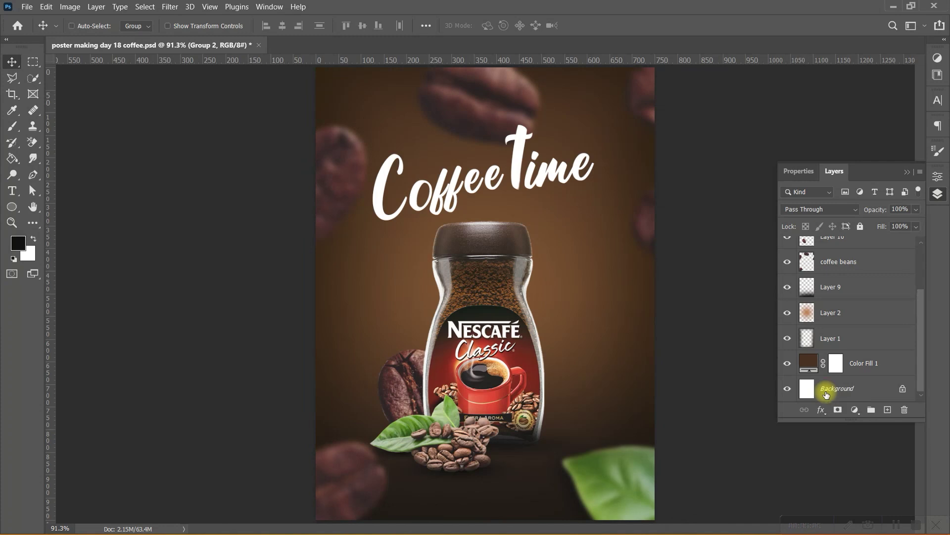
left_click(825, 395, "ctrl")
left_click(282, 26)
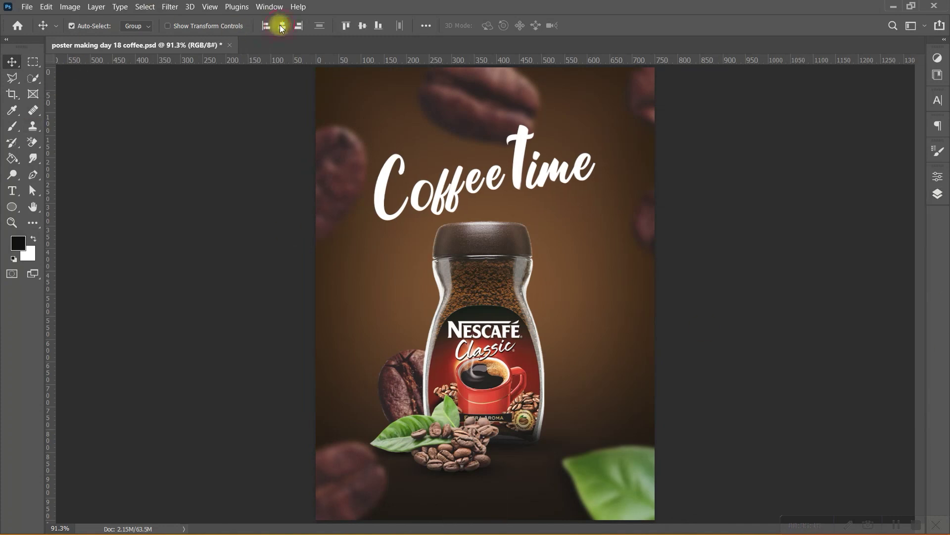
Select only Group 2 and nudge the headline slightly up.
left_click(936, 195)
left_click(855, 273)
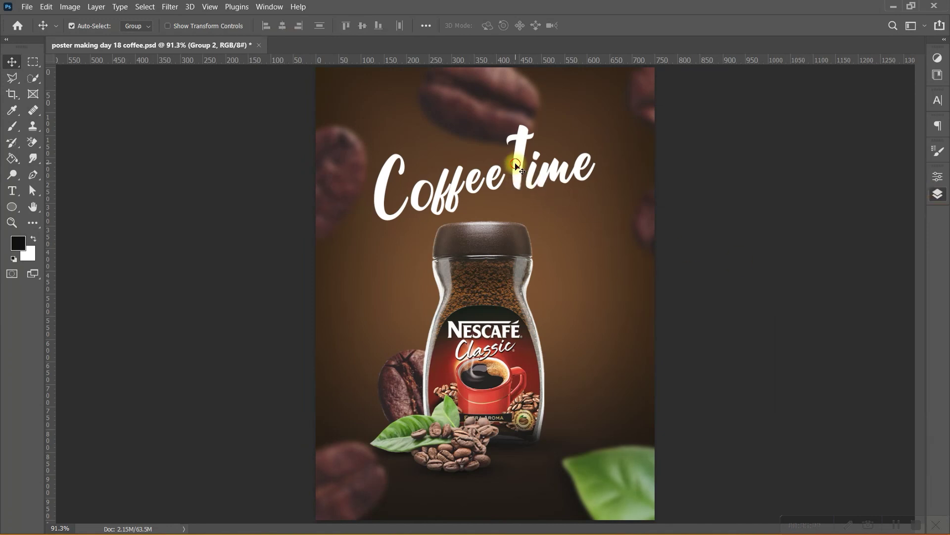
left_click_drag(518, 168, 517, 164)
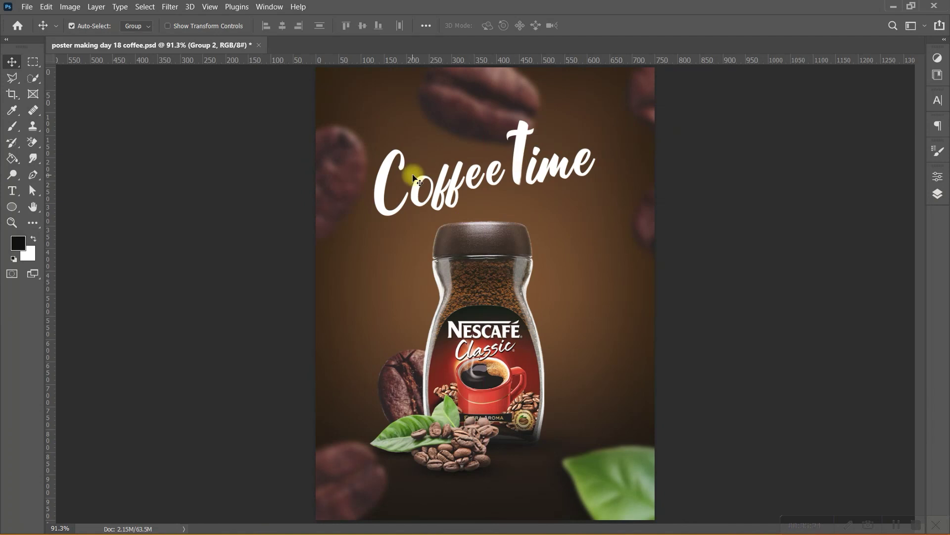
left_click(561, 167)
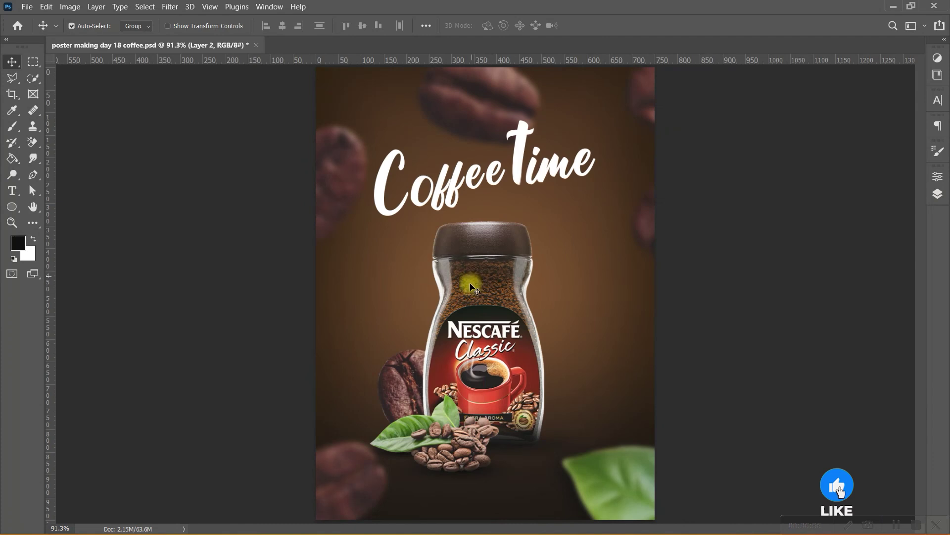
Add a script tagline line near the poster top and move its layer to the top.
key("t")
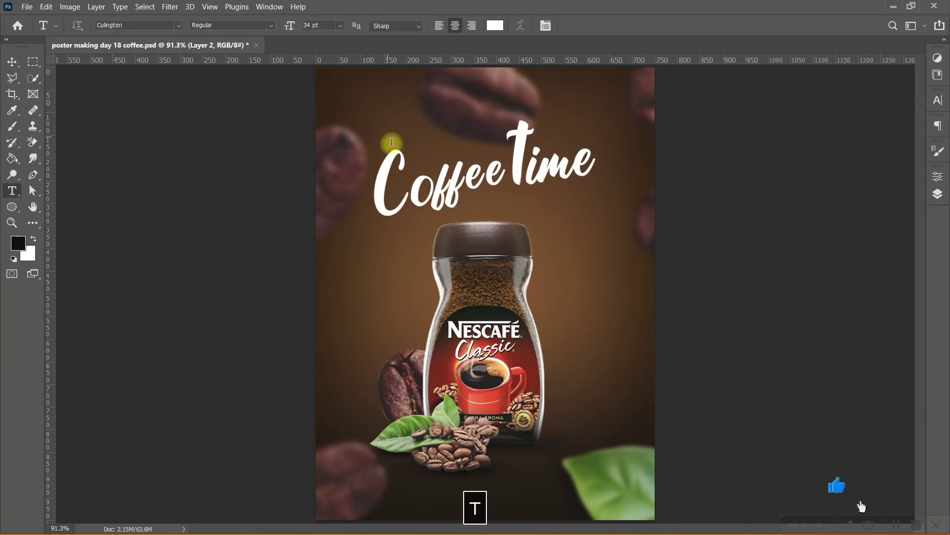
left_click(426, 115)
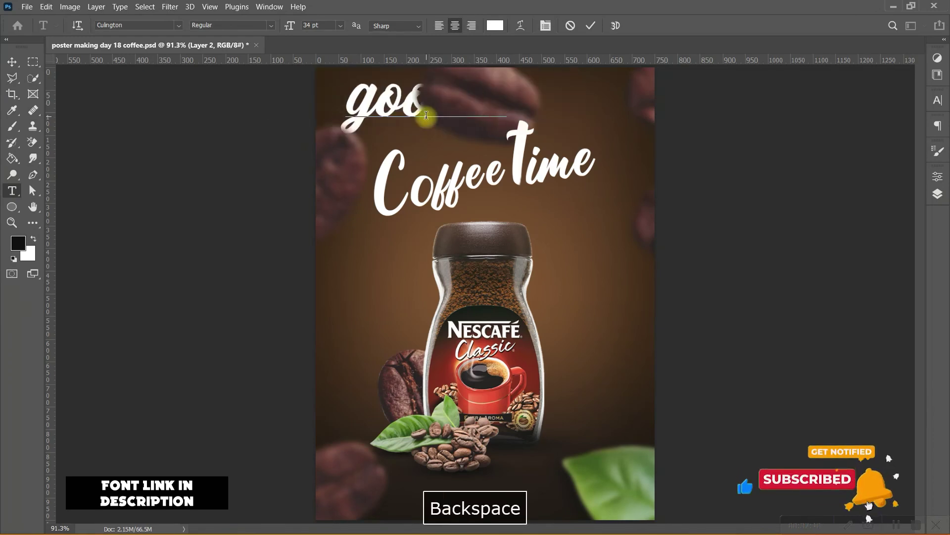
type("good vibe.")
left_click(592, 26)
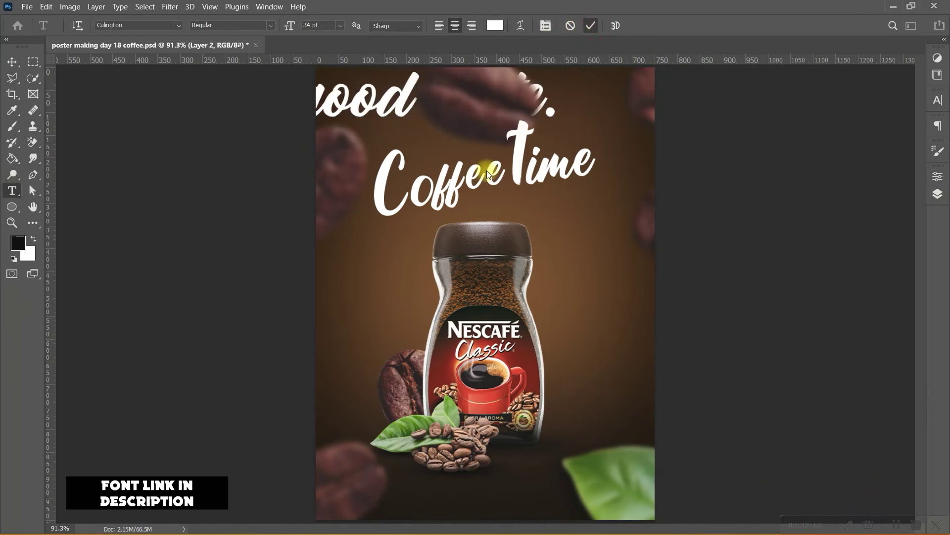
left_click(937, 193)
left_click_drag(844, 381, 834, 242)
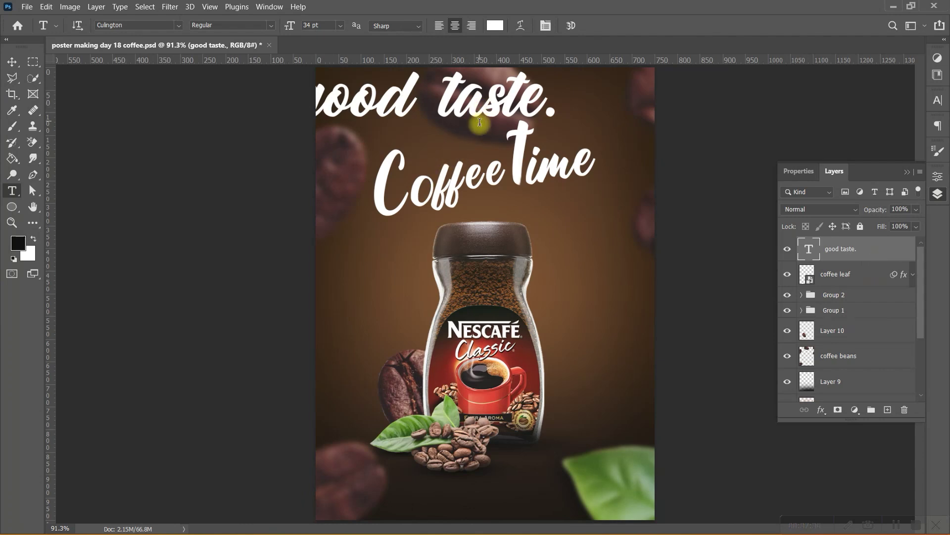
Move 'good taste.' onto the poster and shrink it to about a third of its size.
key("v")
left_click_drag(466, 111, 528, 115)
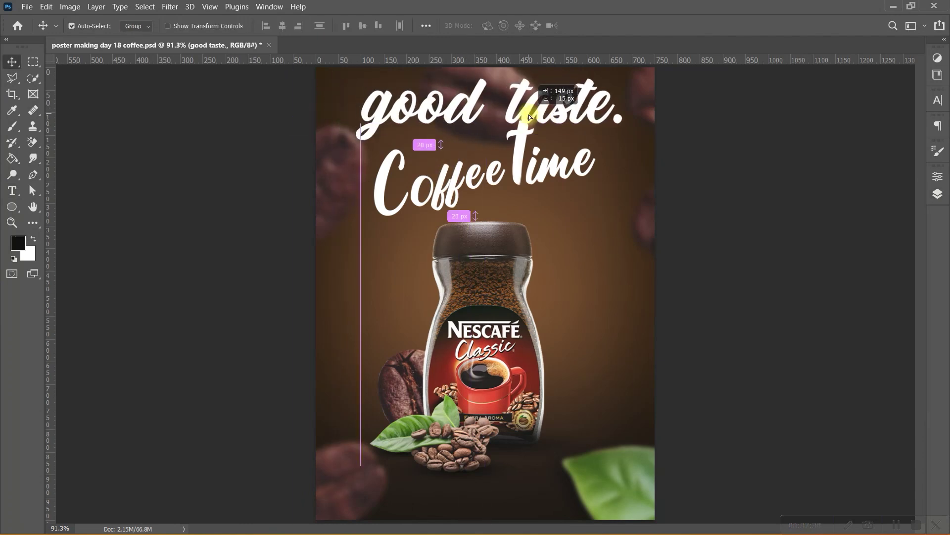
key("ctrl+t")
left_click_drag(625, 144, 481, 103)
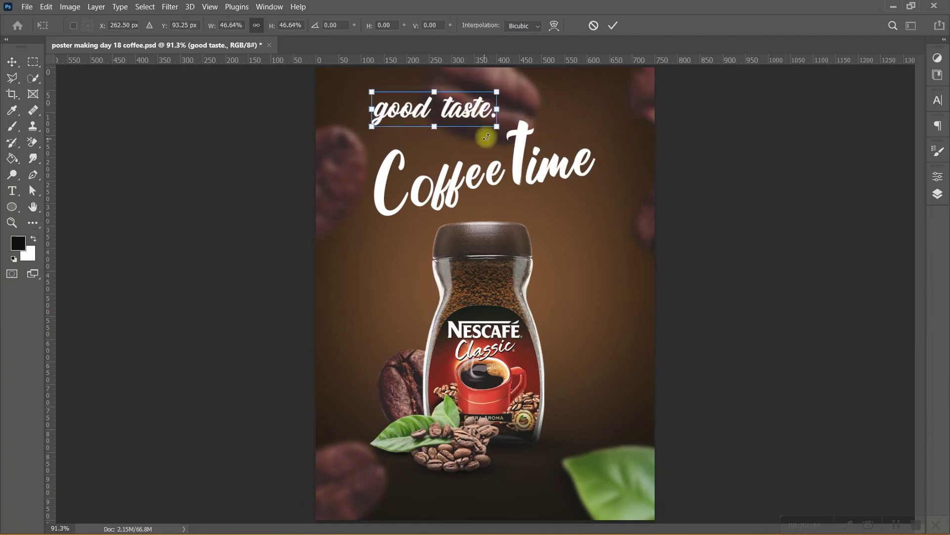
mouse_move(504, 102)
left_mouse_down()
mouse_move(434, 101)
mouse_move(464, 116)
left_mouse_up()
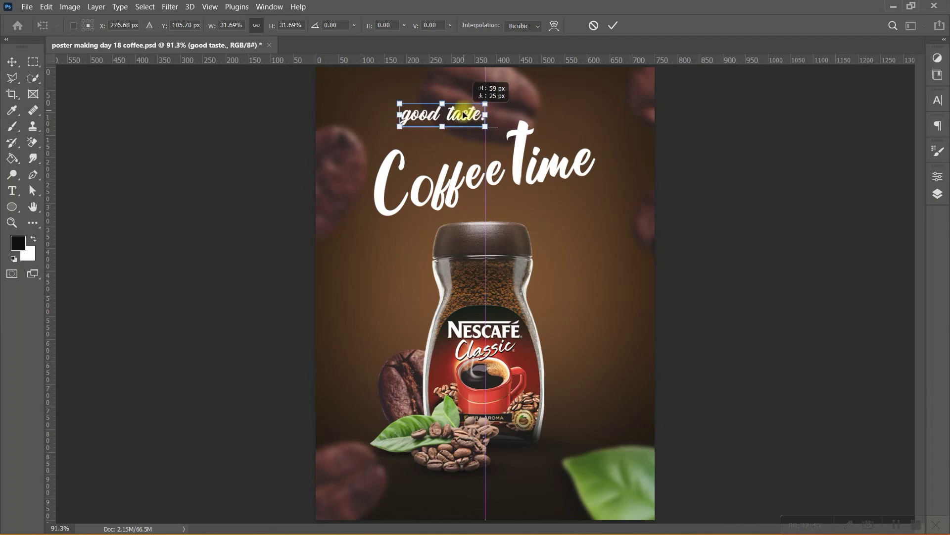
Tilt 'good taste.' about 10 degrees and set it just above 'Coffee'.
left_click_drag(495, 102, 515, 87)
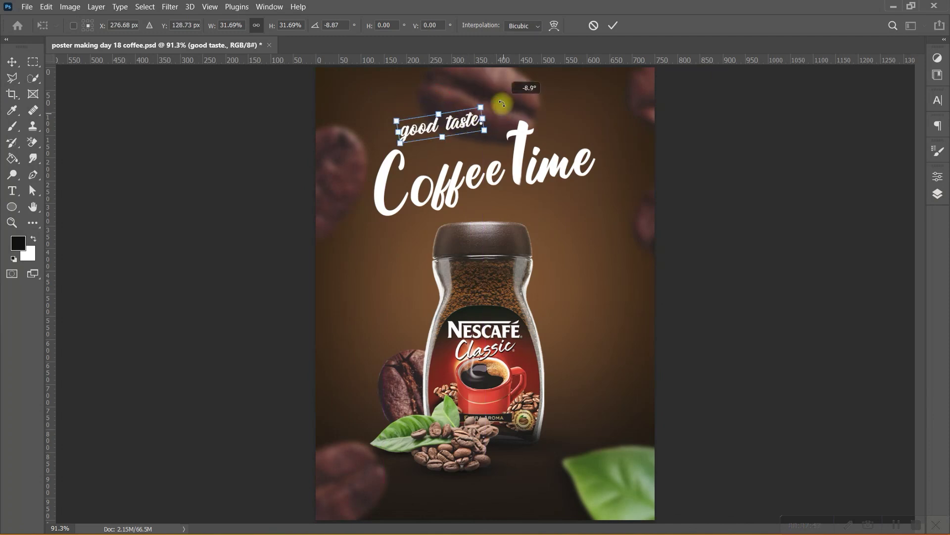
left_click_drag(456, 120, 468, 127)
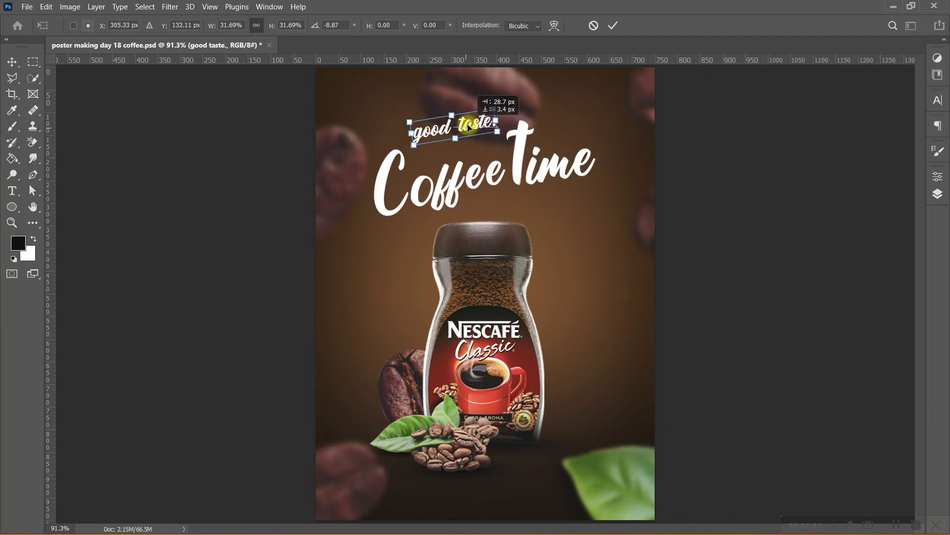
scroll(469, 127, "up", 5)
left_click_drag(468, 126, 445, 139)
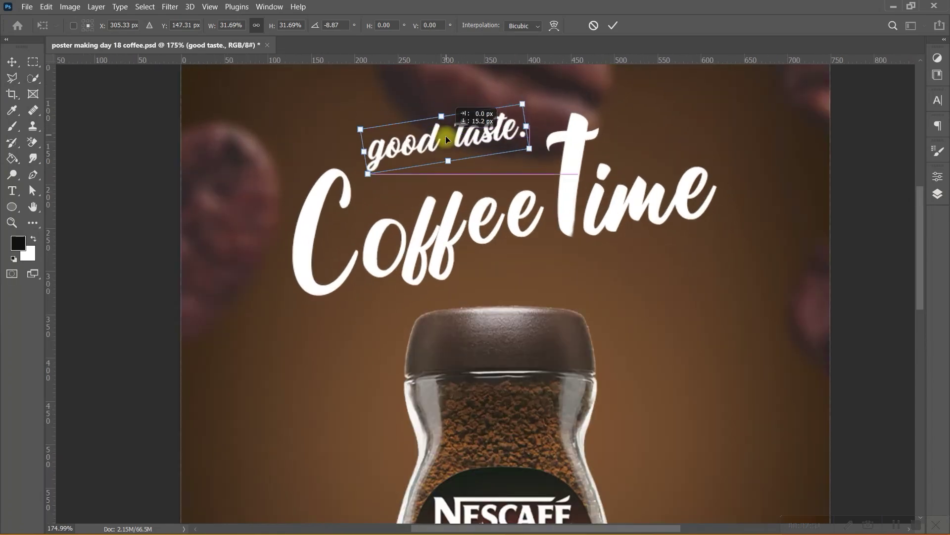
left_click_drag(541, 102, 544, 100)
left_click_drag(463, 142, 466, 147)
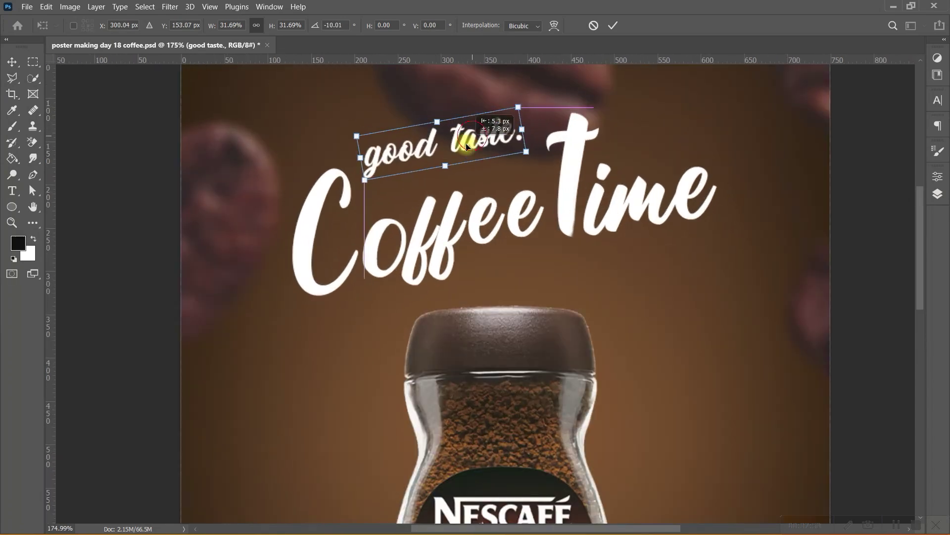
key("Return")
Change the 'good taste.' tagline's font to the Open Heart script.
double_click(452, 140)
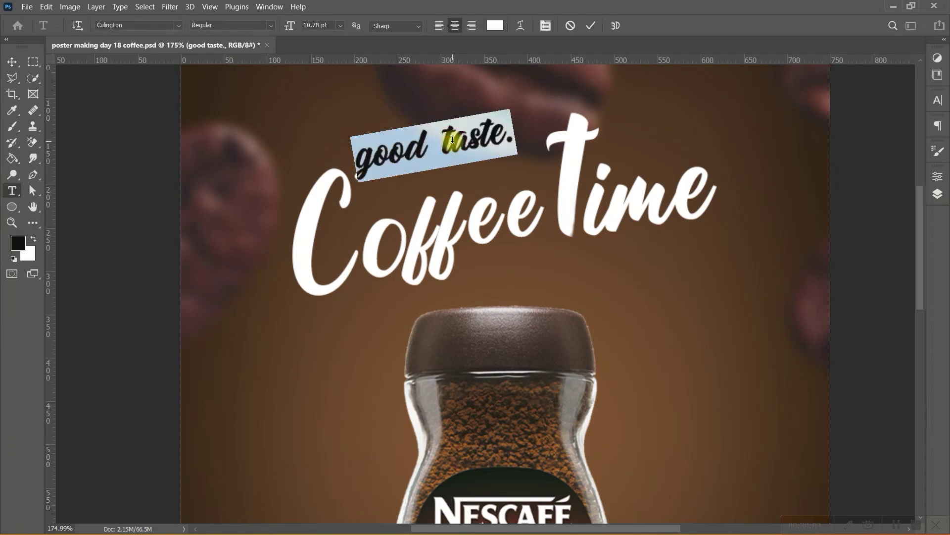
left_click(179, 25)
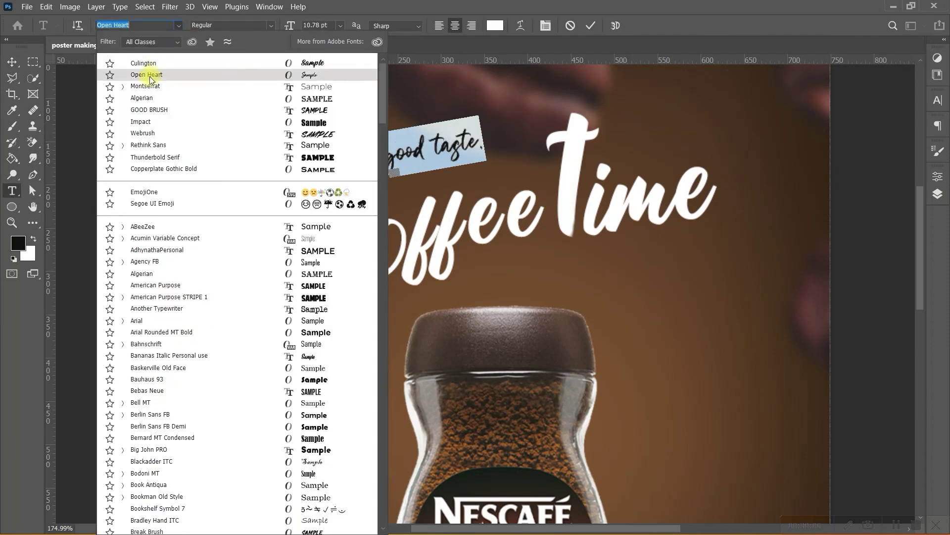
left_click(149, 76)
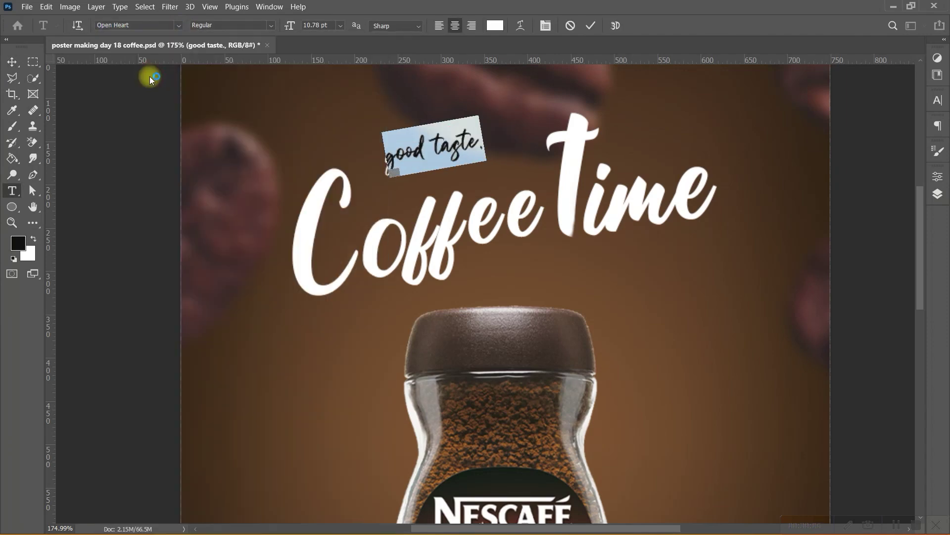
left_click(593, 25)
key("v")
key("ctrl+t")
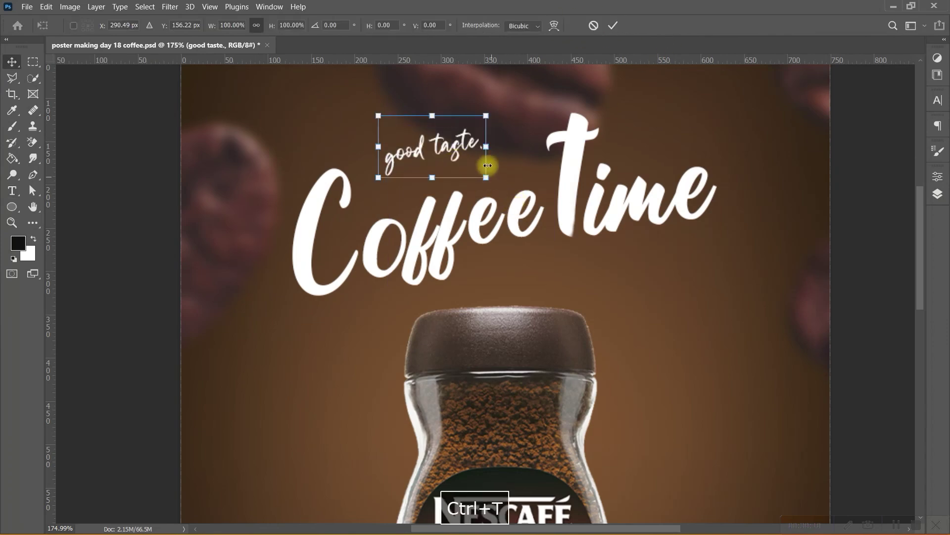
Enlarge the tagline to about 172% above 'Coffee', delete its trailing character, and nudge it higher.
mouse_move(486, 146)
left_mouse_down()
mouse_move(557, 139)
mouse_move(484, 143)
left_mouse_up()
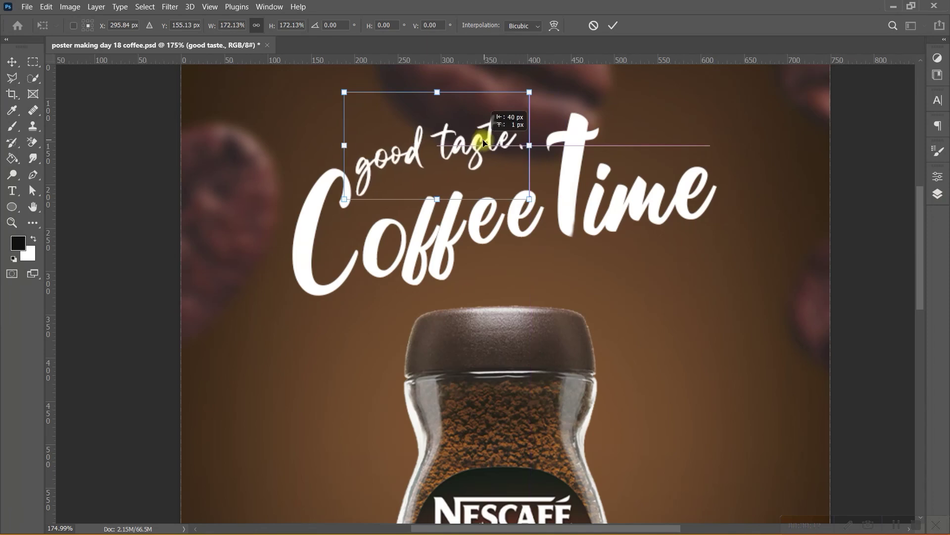
key("Return")
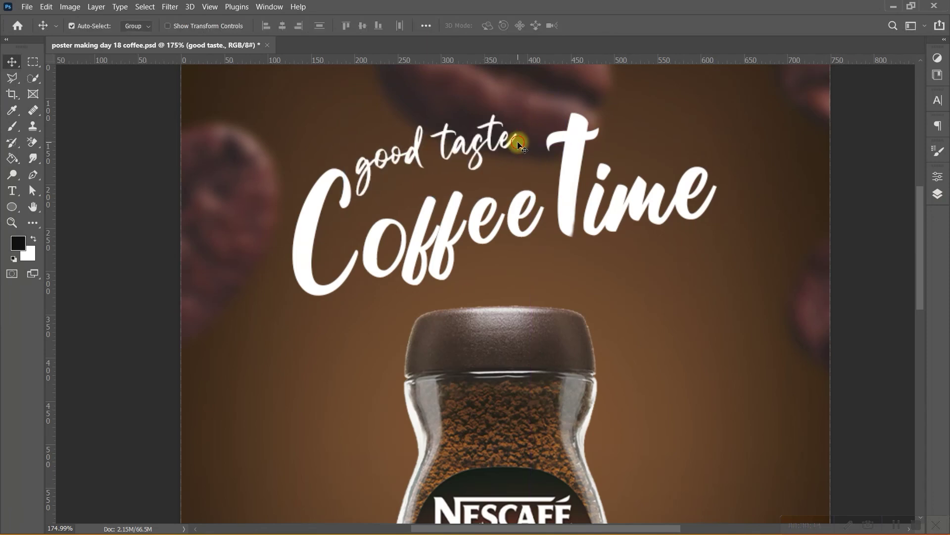
double_click(518, 144)
left_click(517, 144)
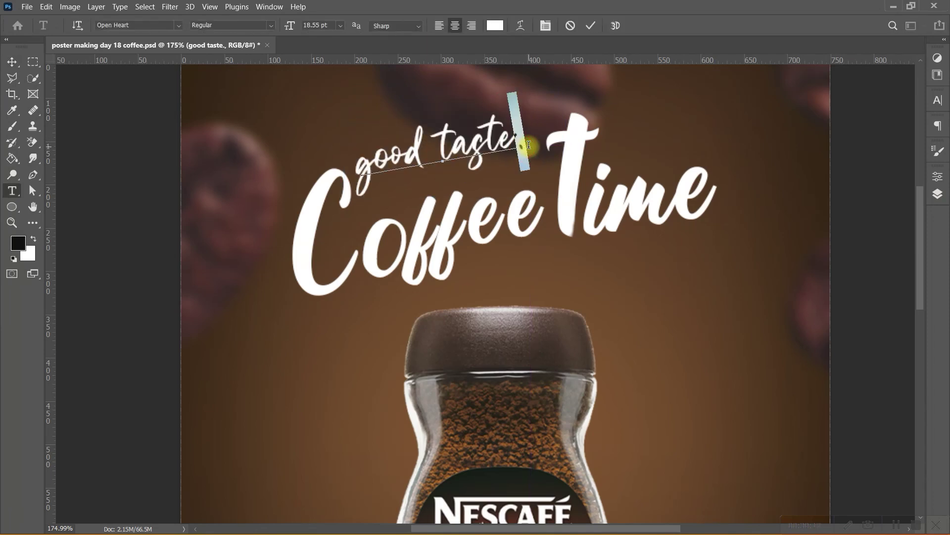
key("BackSpace")
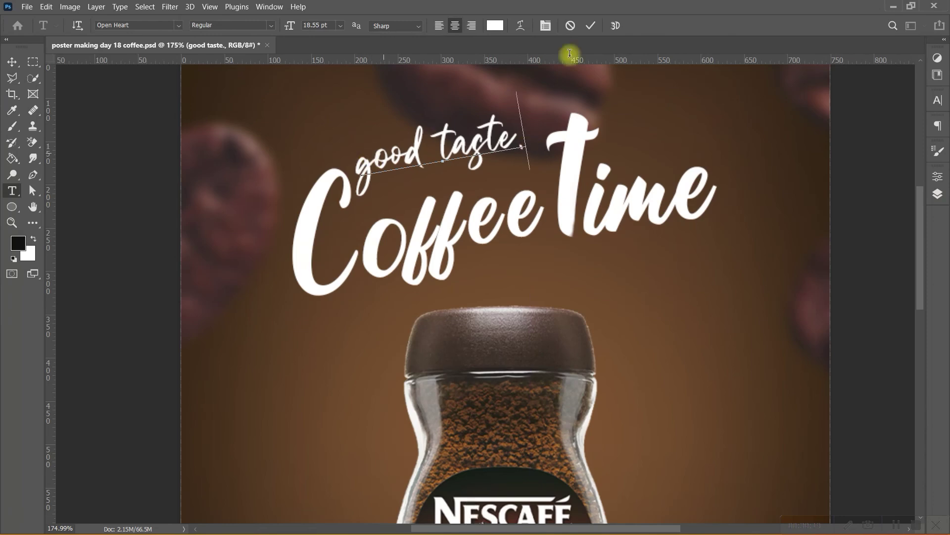
left_click(590, 25)
key("v")
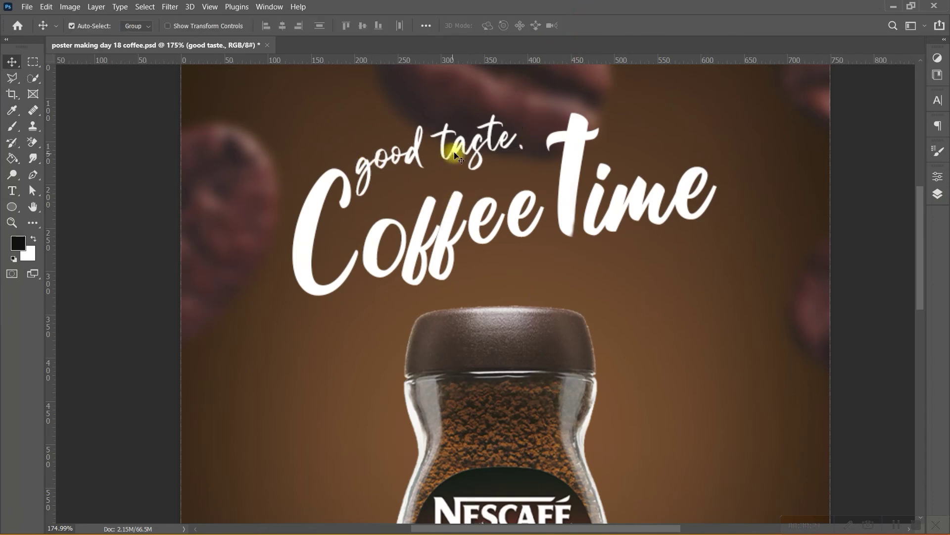
left_click_drag(456, 149, 466, 146)
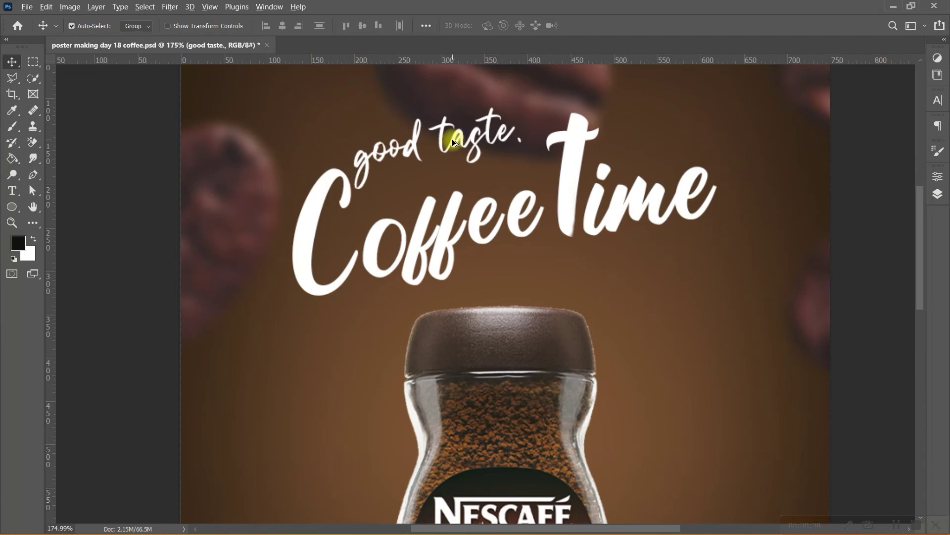
Duplicate the 'good taste.' layer and place the copy up and to its right.
left_click_drag(452, 140, 625, 92)
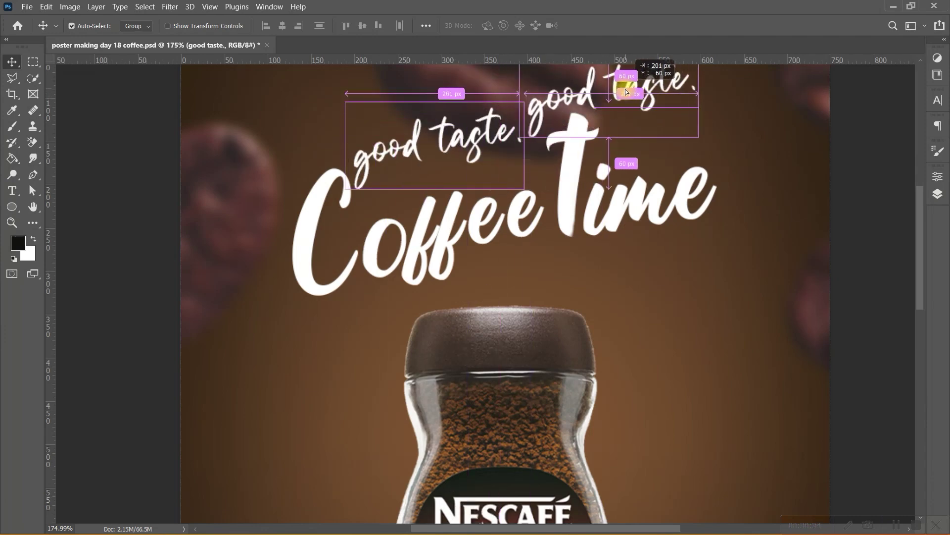
left_click_drag(625, 92, 626, 101)
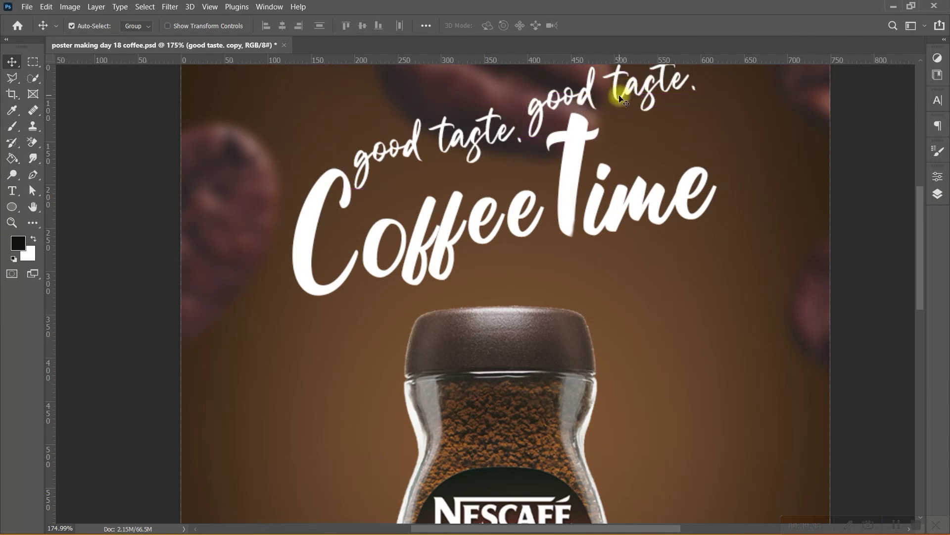
left_click_drag(589, 93, 634, 85)
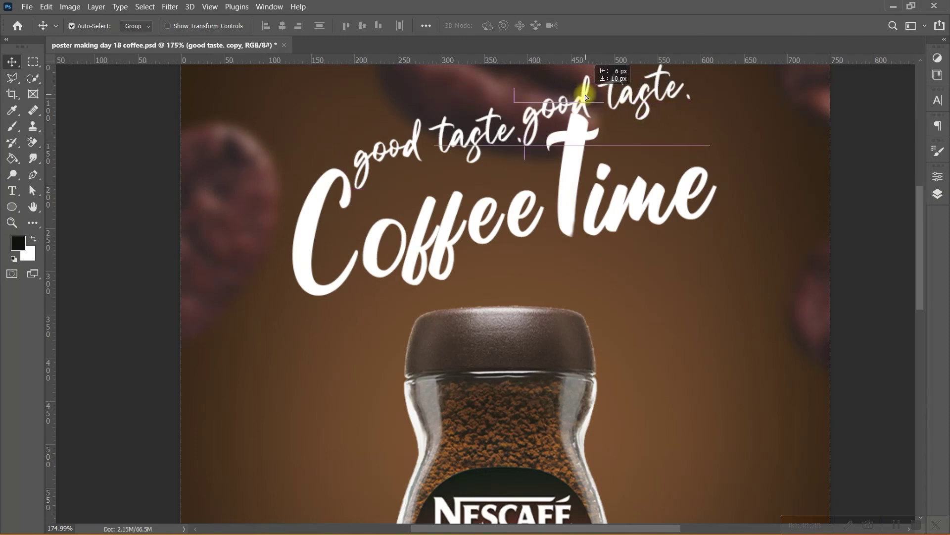
Change the copy's text to 'good mood' with no trailing period.
double_click(634, 84)
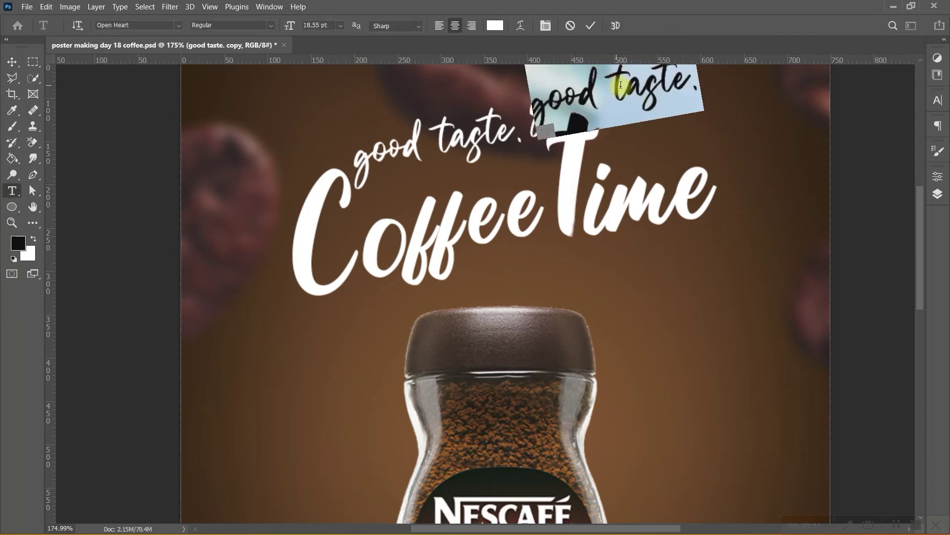
left_click_drag(619, 85, 693, 85)
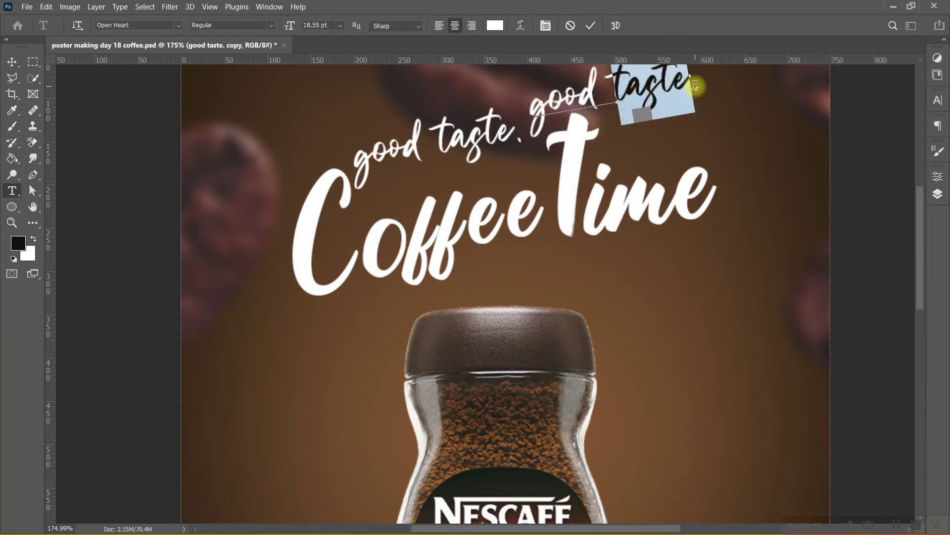
type("moo")
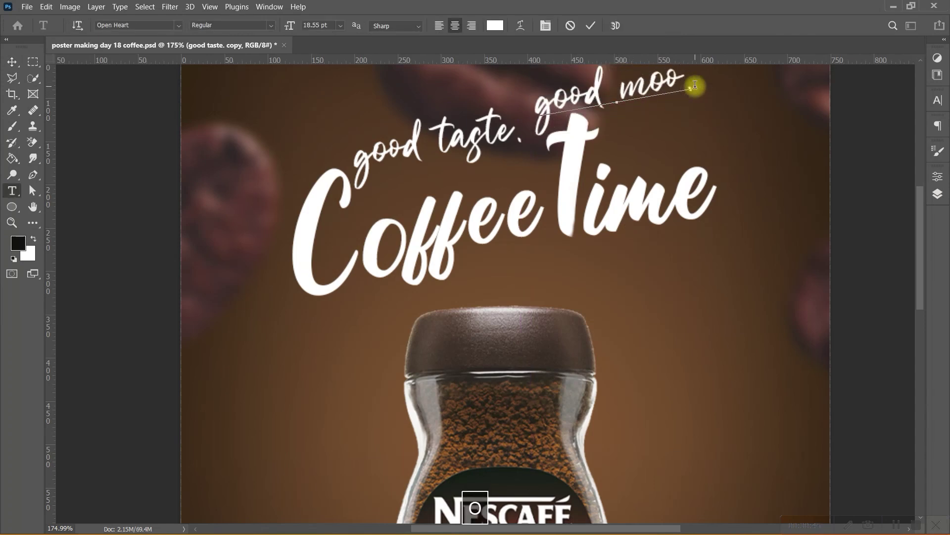
type("d")
key("BackSpace")
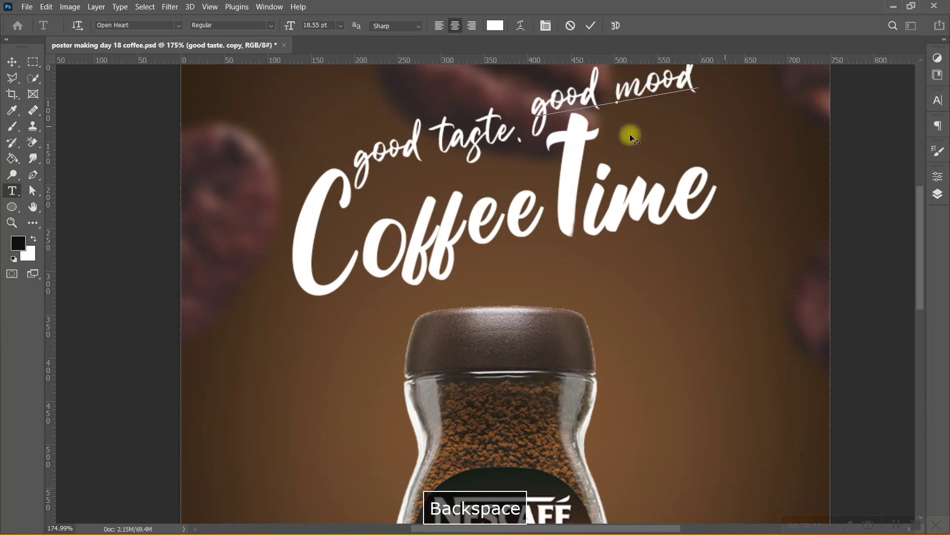
left_click(596, 34)
Nudge 'good mood' left and 'good taste.' slightly up so they sit close together.
key("v")
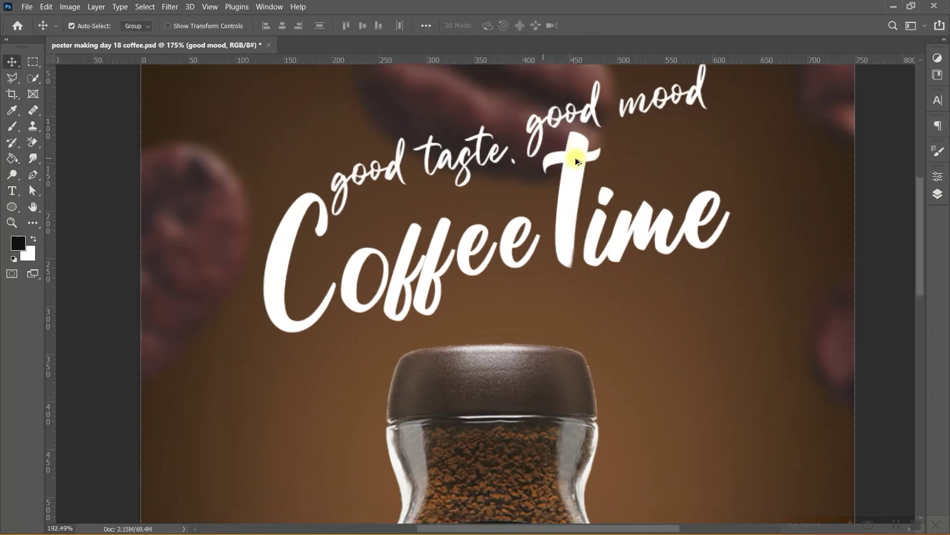
scroll(574, 163, "down", 5)
scroll(619, 124, "down", 3)
scroll(382, 105, "up", 6)
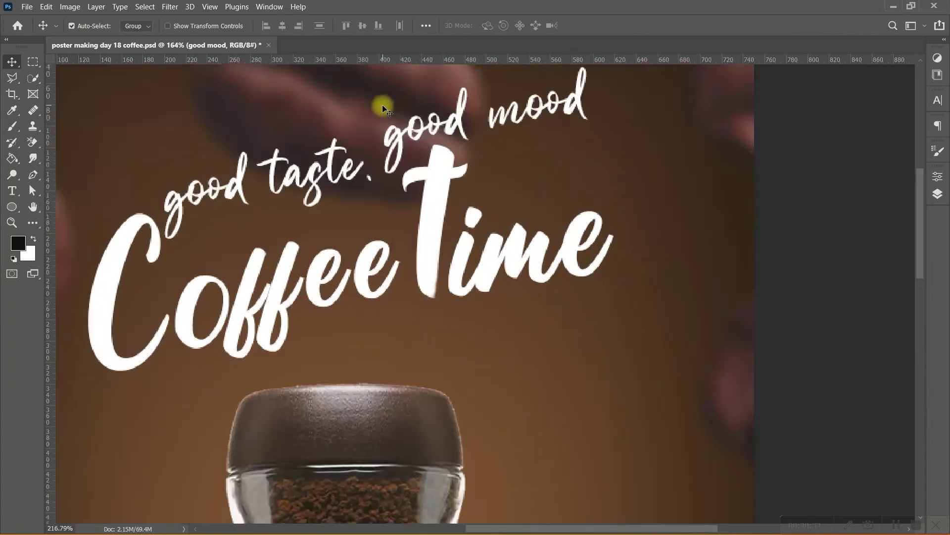
scroll(386, 121, "down", 2)
scroll(448, 141, "up", 1)
left_click_drag(488, 161, 478, 160)
left_click_drag(387, 197, 387, 193)
Show the Layers panel and select the 'good mood' layer together with 'good taste.'.
left_click(946, 222)
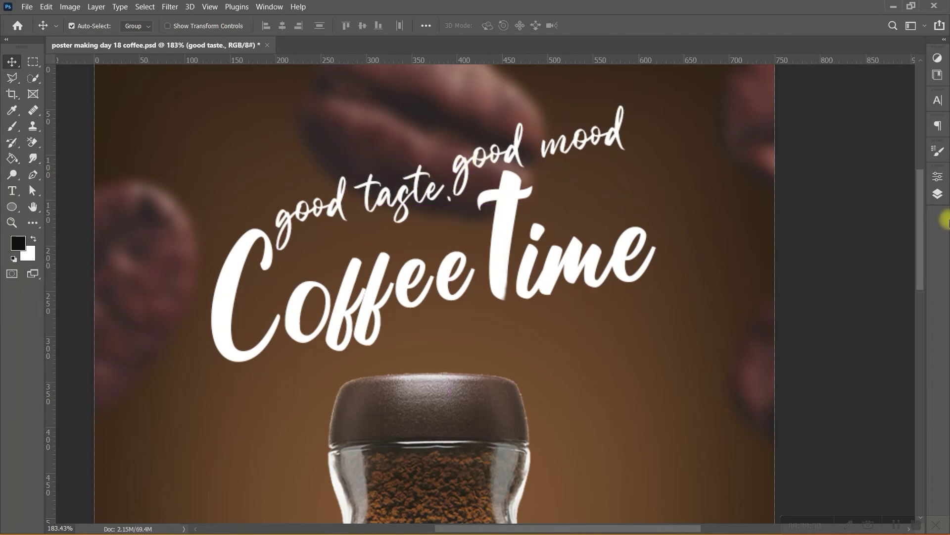
left_click(942, 199)
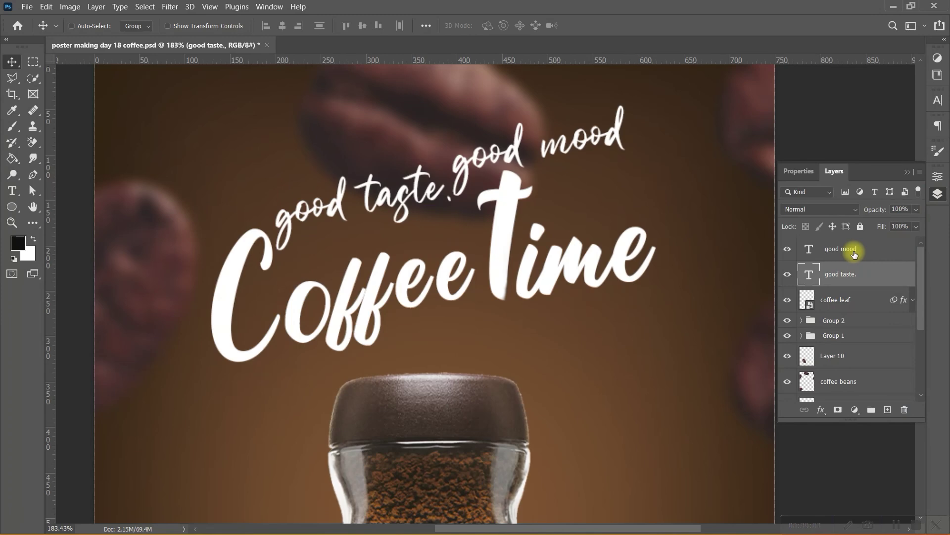
left_click(854, 254, "ctrl")
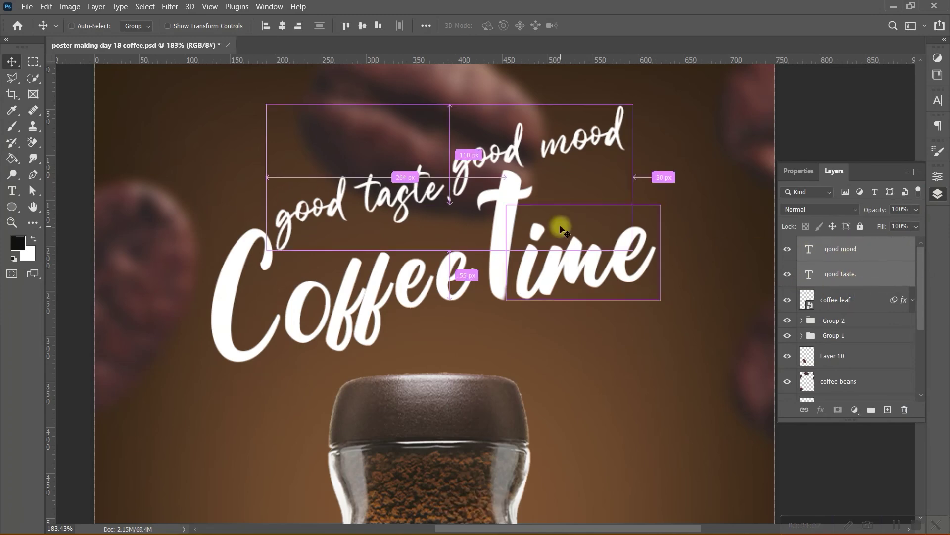
Scale both tagline layers to about 91% and recentre them above the headline.
key("ctrl+t")
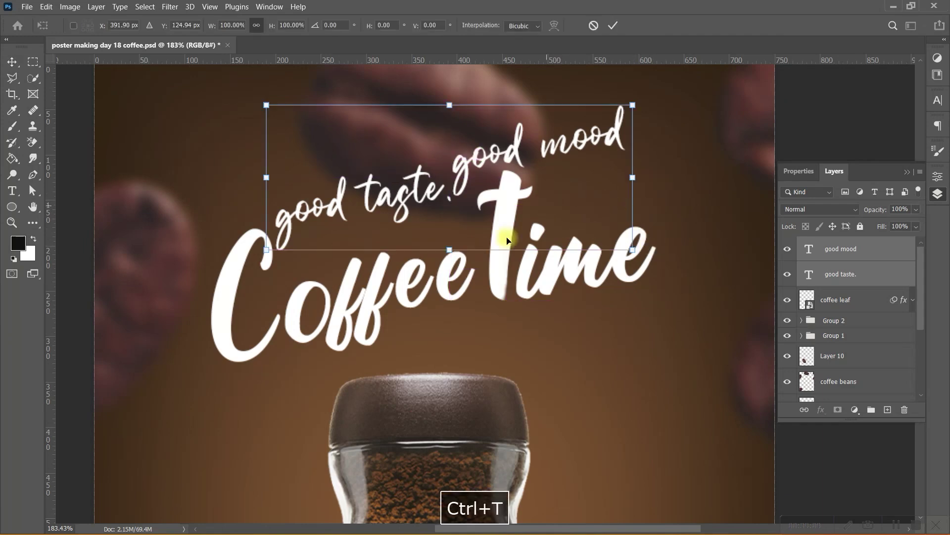
left_click_drag(451, 249, 451, 236)
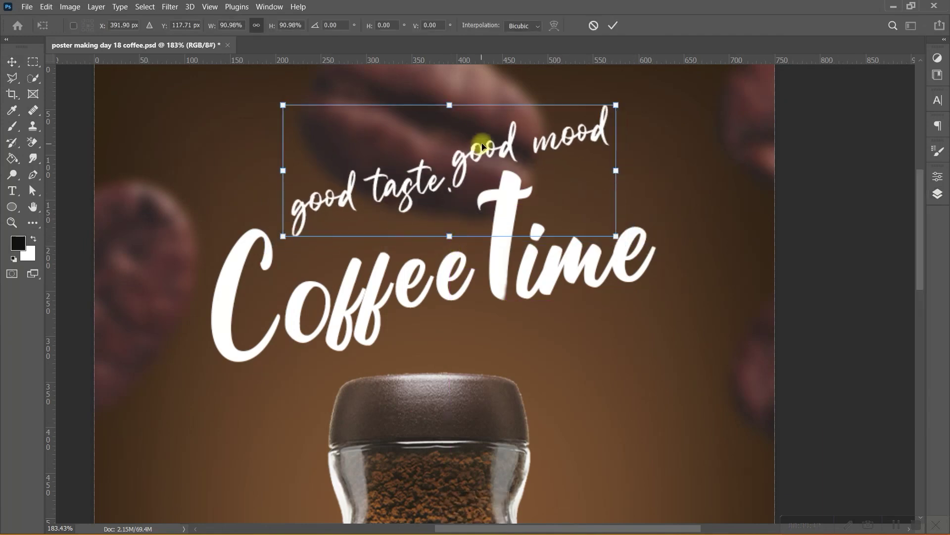
mouse_move(489, 158)
left_mouse_down()
mouse_move(499, 159)
mouse_move(489, 164)
left_mouse_up()
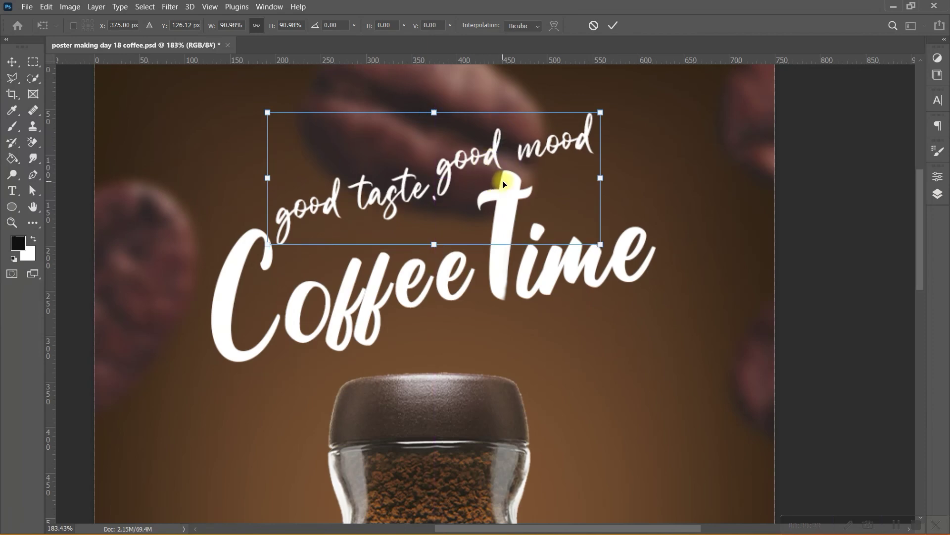
left_click_drag(479, 160, 479, 159)
key("Return")
Group 'good taste.' and 'good mood' into Group 3 above Group 2, then select both groups.
scroll(486, 169, "down", 5, "alt")
left_click(937, 194)
mouse_move(841, 299)
left_mouse_down()
mouse_move(849, 303)
mouse_move(849, 287)
left_mouse_up()
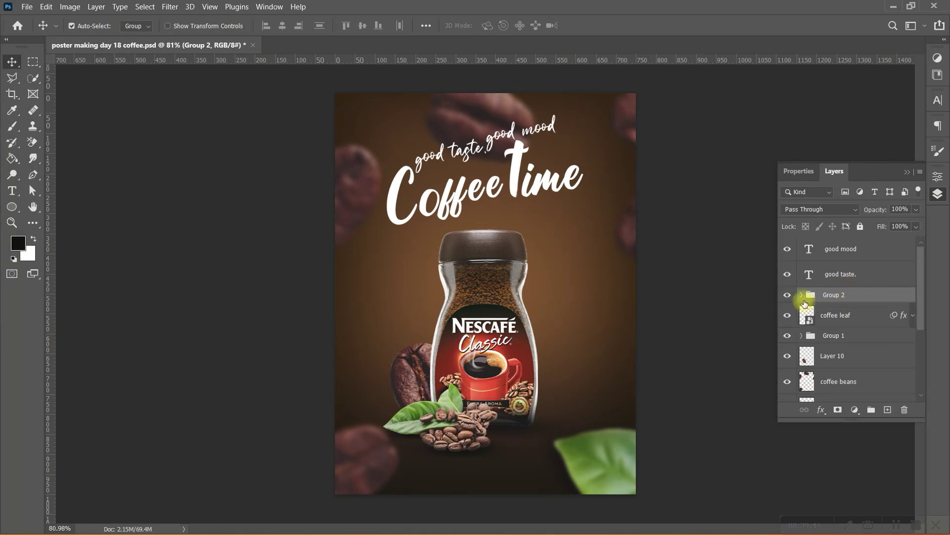
left_click(787, 297)
left_click(787, 297)
left_click(788, 297)
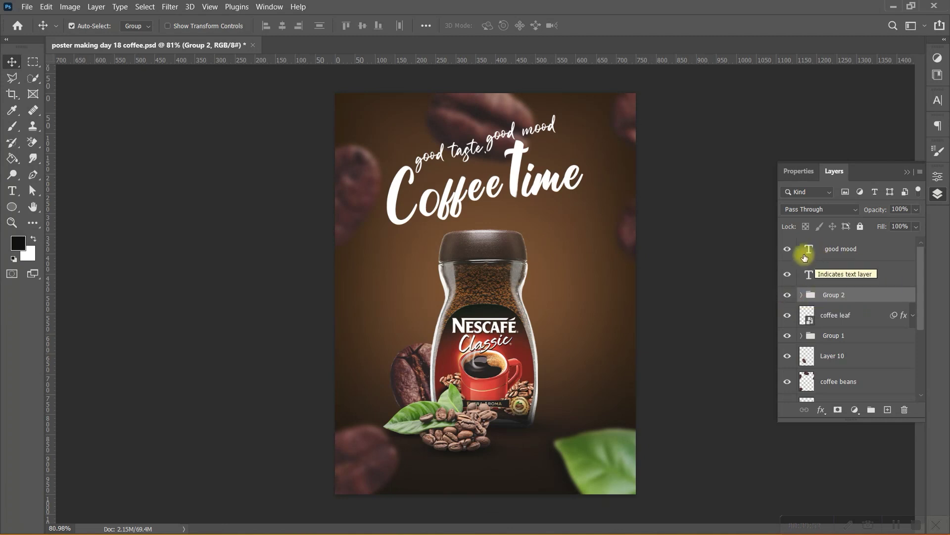
left_click(839, 277)
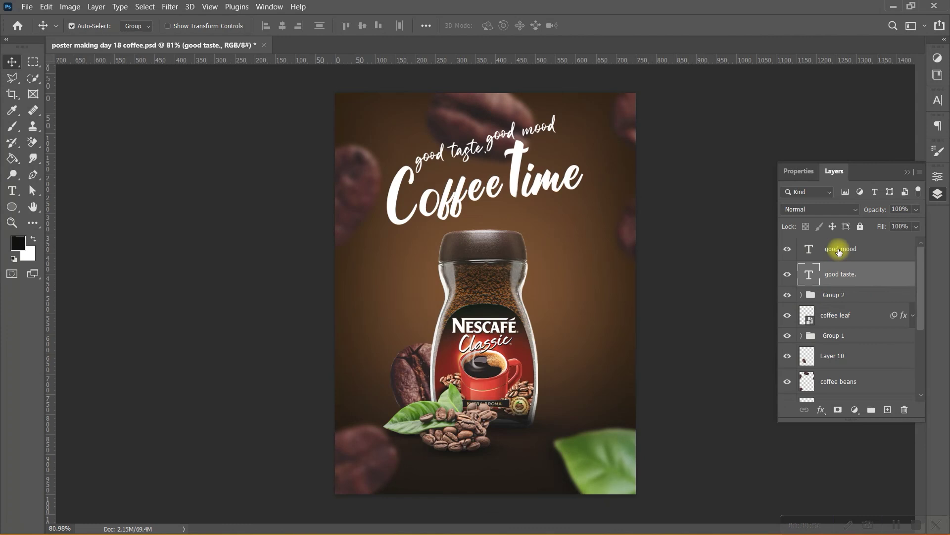
left_click(839, 252, "ctrl")
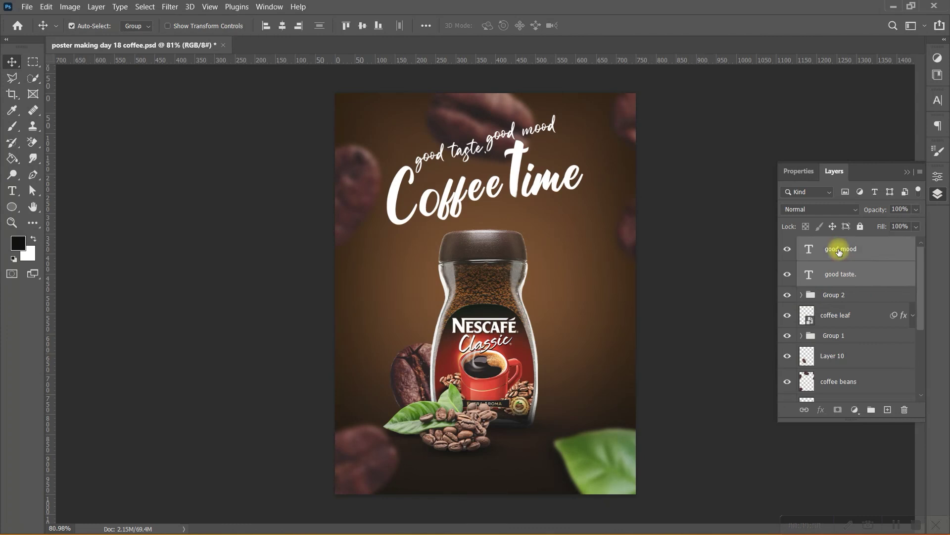
key("ctrl+g")
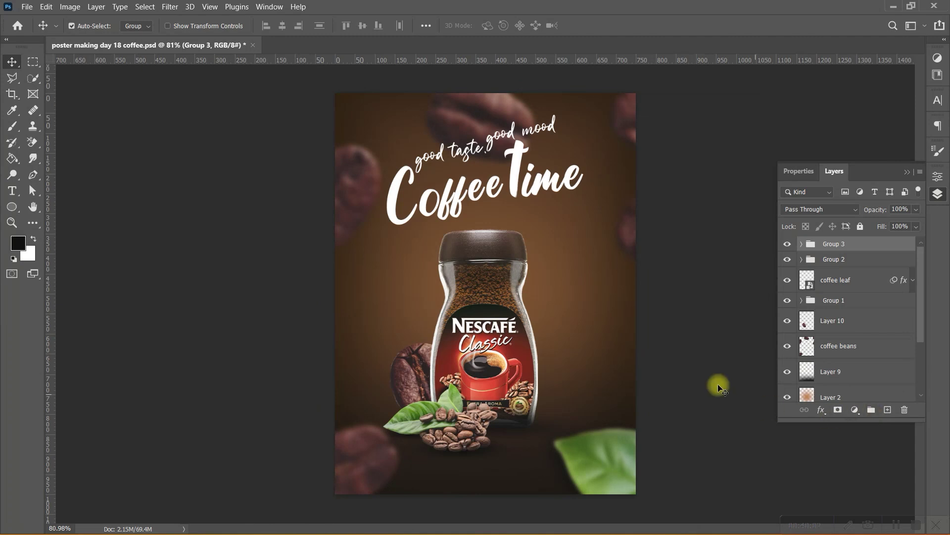
left_click(851, 259, "shift")
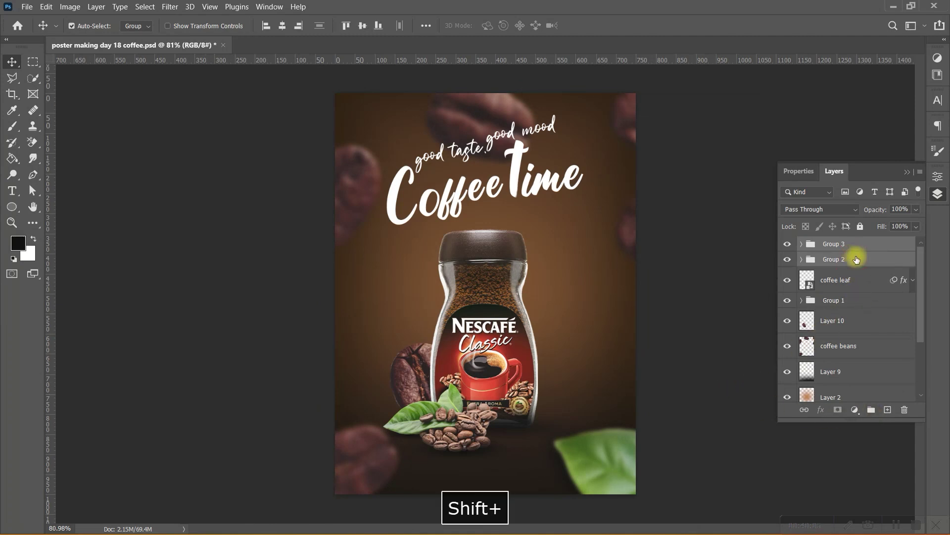
Scale the headline and tagline groups to about 90% and lower them just above the jar lid.
key("ctrl+t")
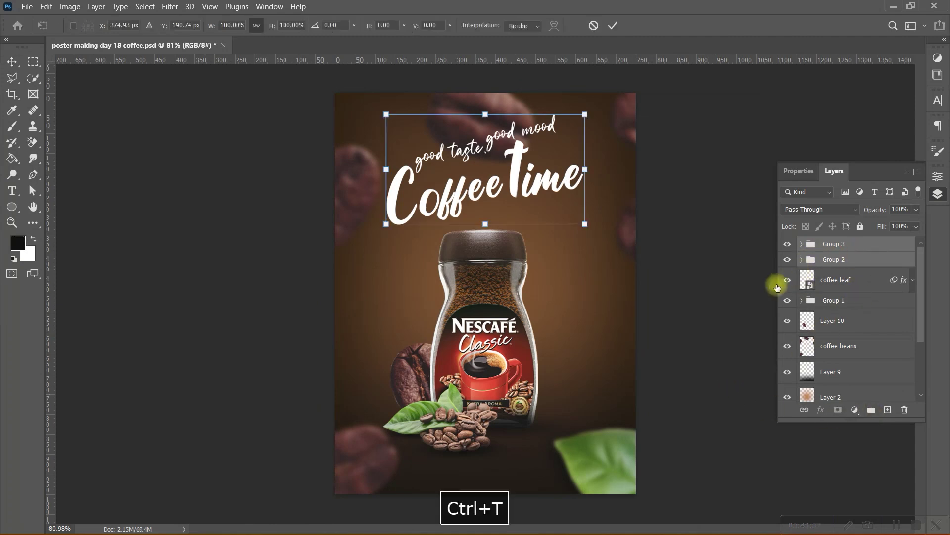
left_click_drag(485, 226, 487, 210)
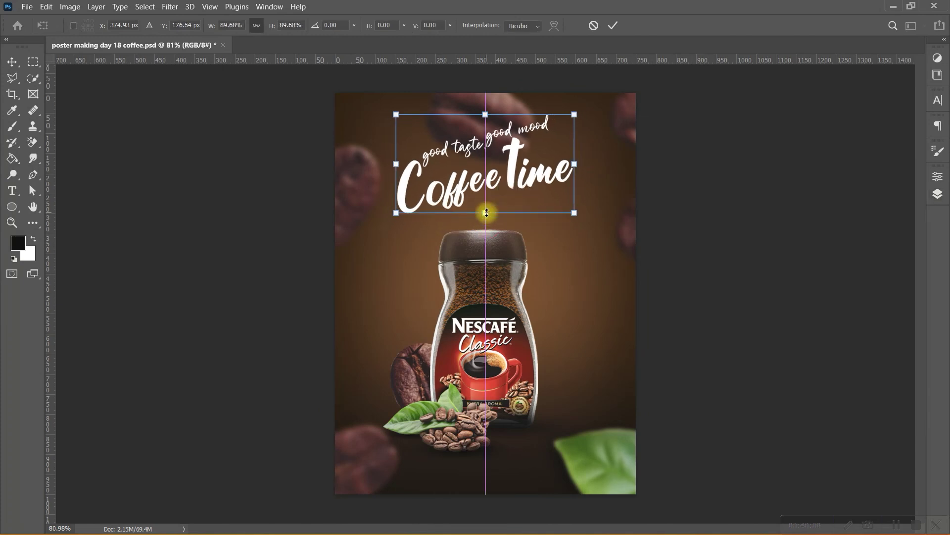
left_click_drag(511, 174, 511, 181)
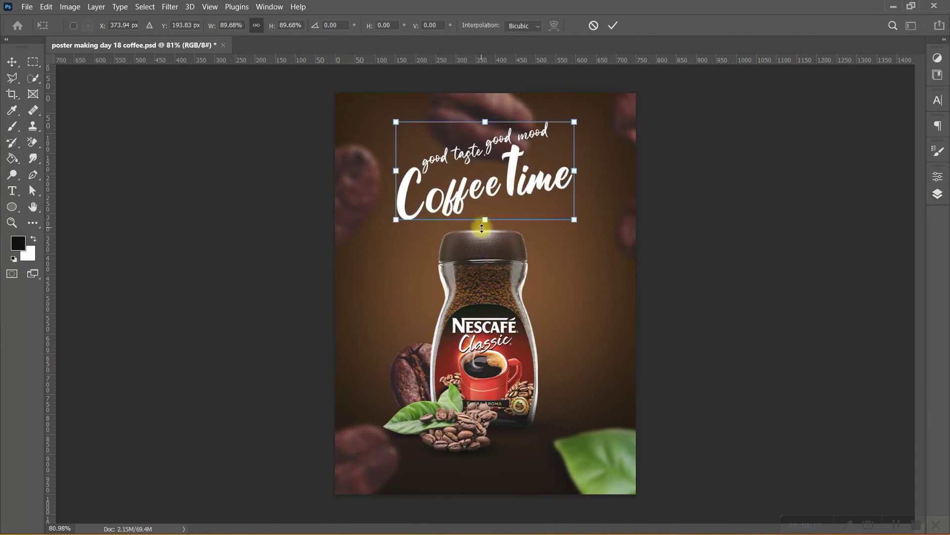
left_click_drag(491, 219, 489, 216)
left_click_drag(518, 173, 573, 172)
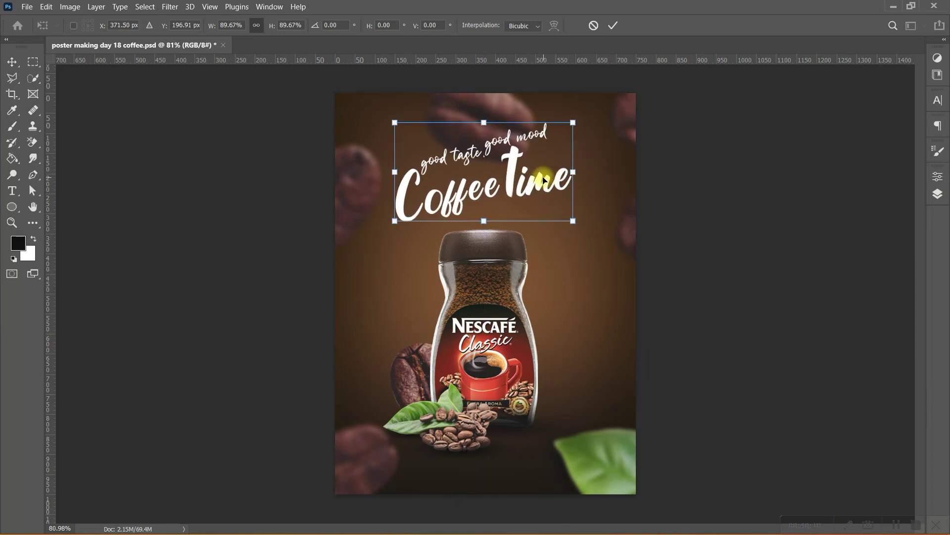
key("Return")
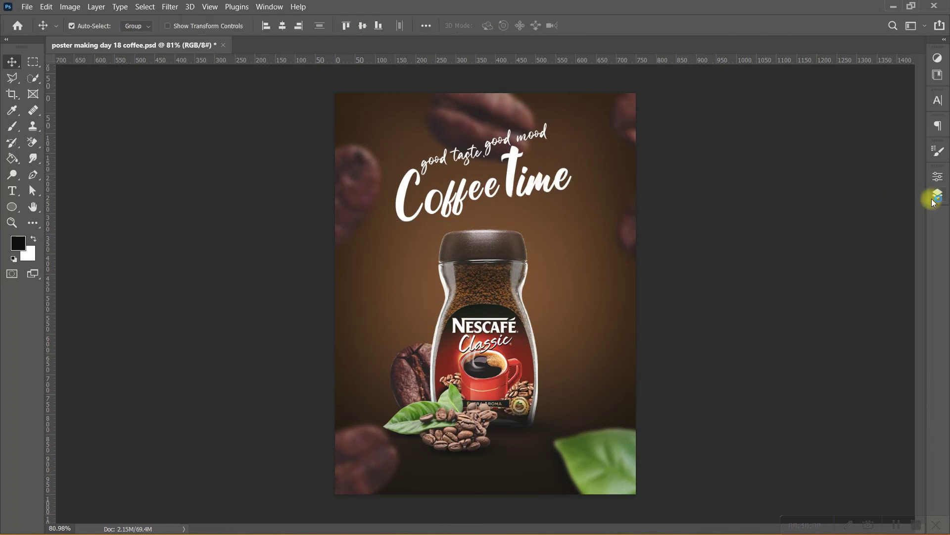
Centre Group 2 and Group 3 horizontally on the poster, then select Group 3 alone.
left_click(937, 193)
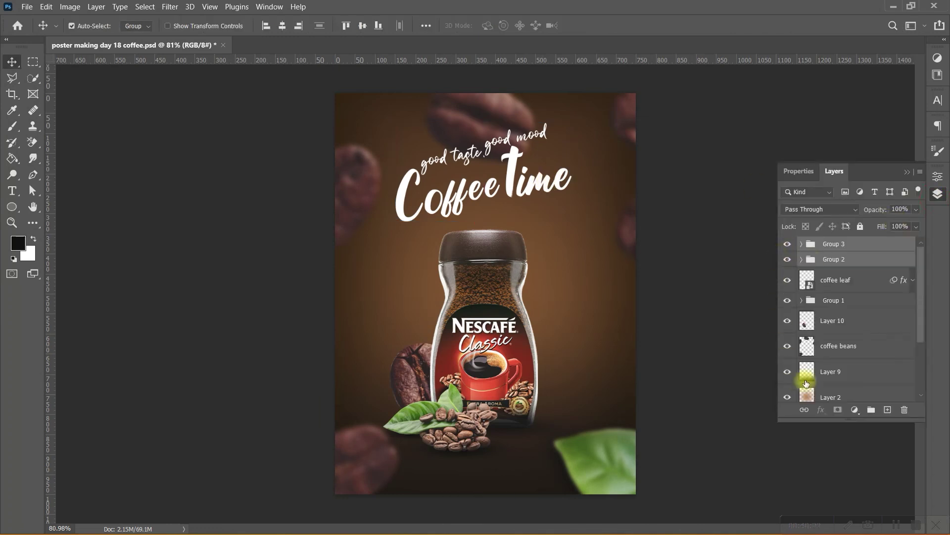
scroll(836, 361, "down", 1)
scroll(840, 322, "up", 1)
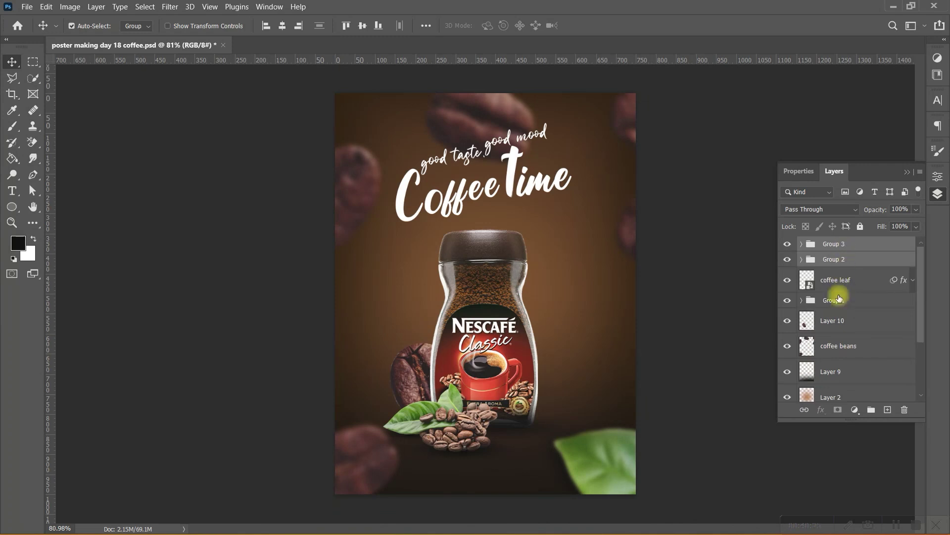
scroll(839, 336, "down", 3)
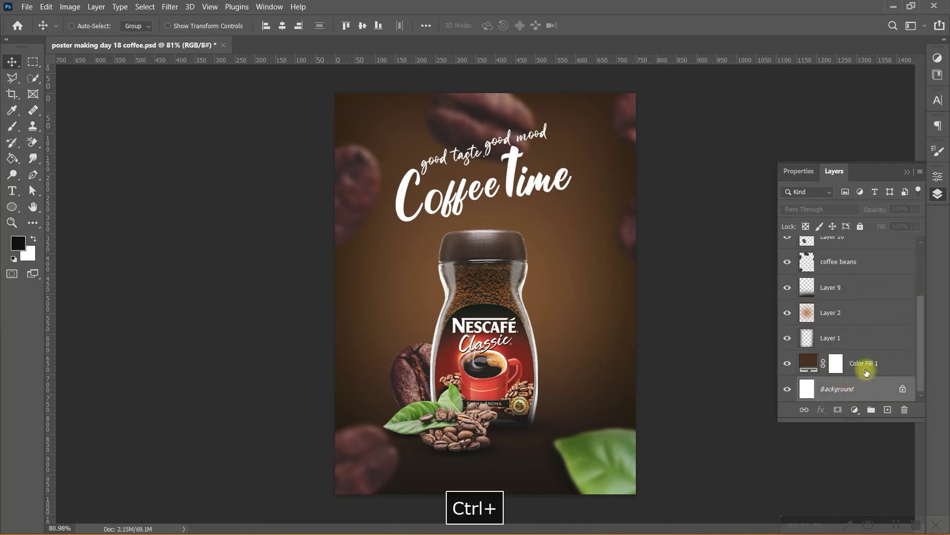
scroll(845, 347, "up", 3)
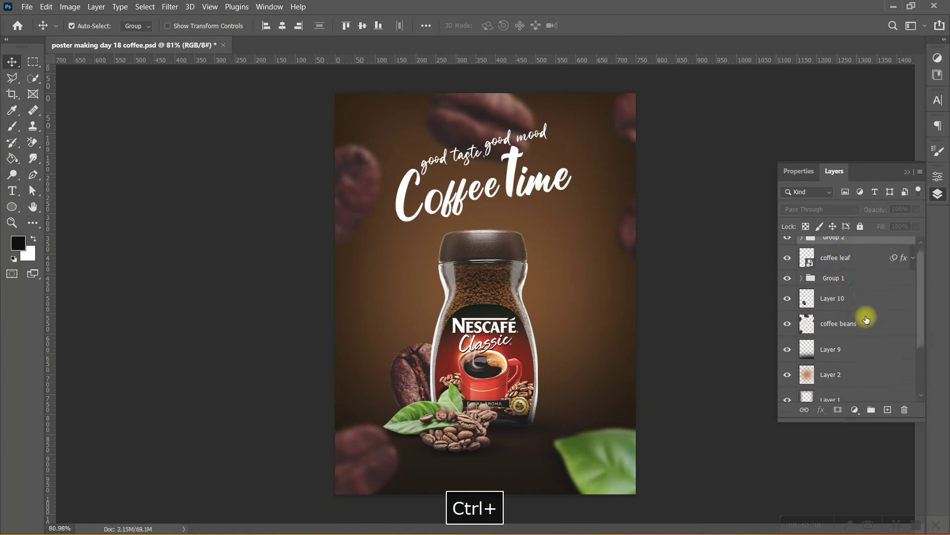
key("F7")
left_click(282, 26)
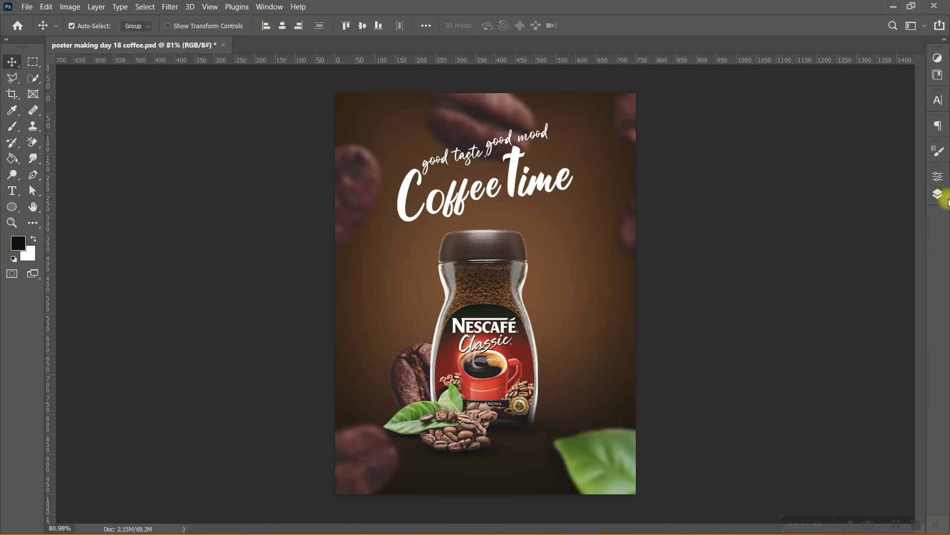
left_click(938, 194)
left_click(851, 244)
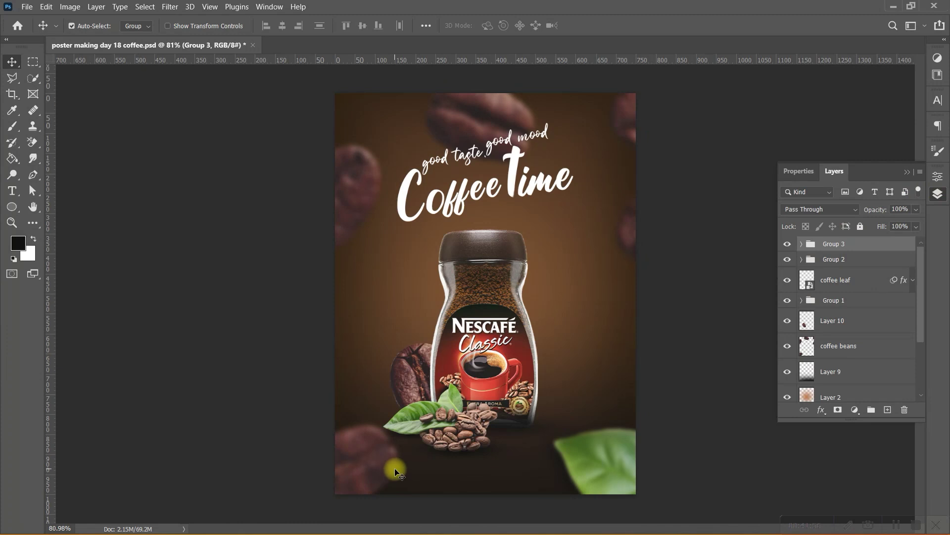
Place the QR code image from the Pictures folder as a linked layer.
left_click(27, 7)
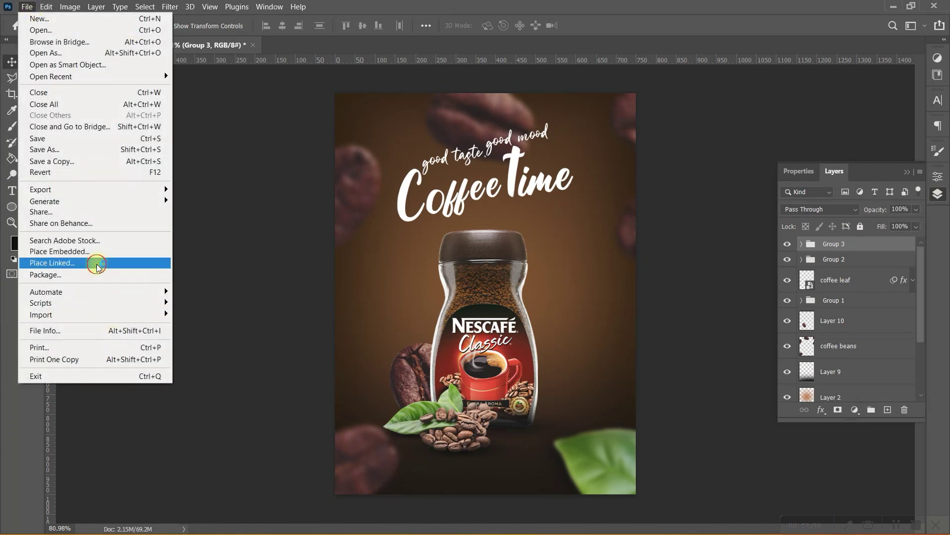
left_click(96, 263)
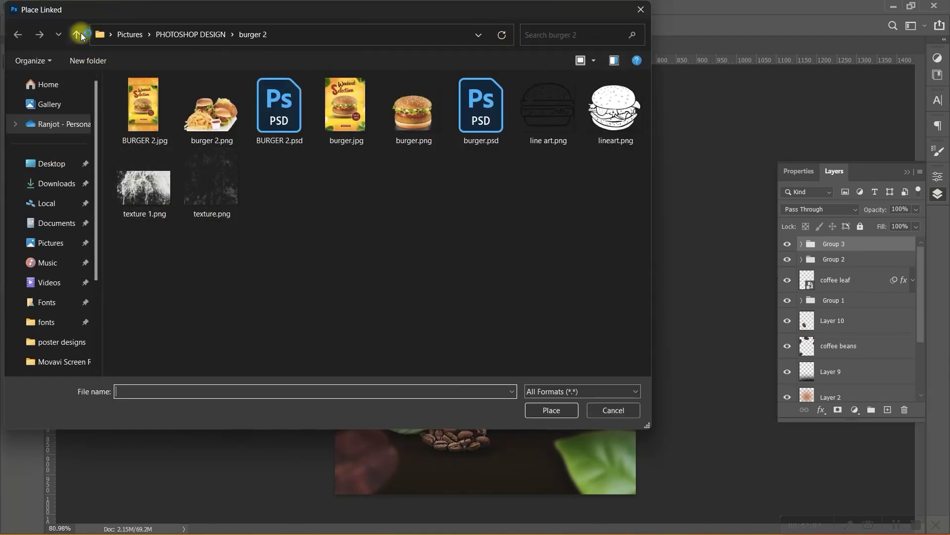
left_click(79, 34)
left_click(73, 24)
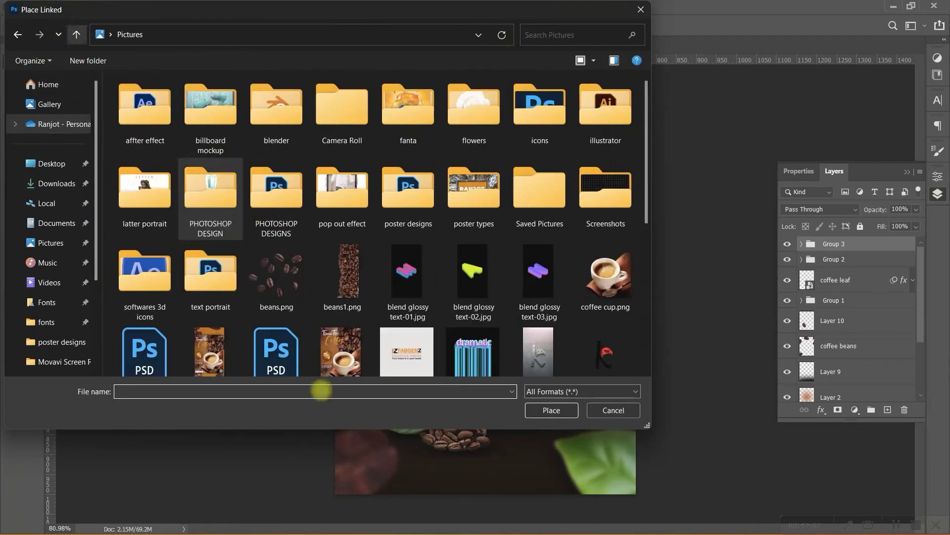
left_click(546, 418)
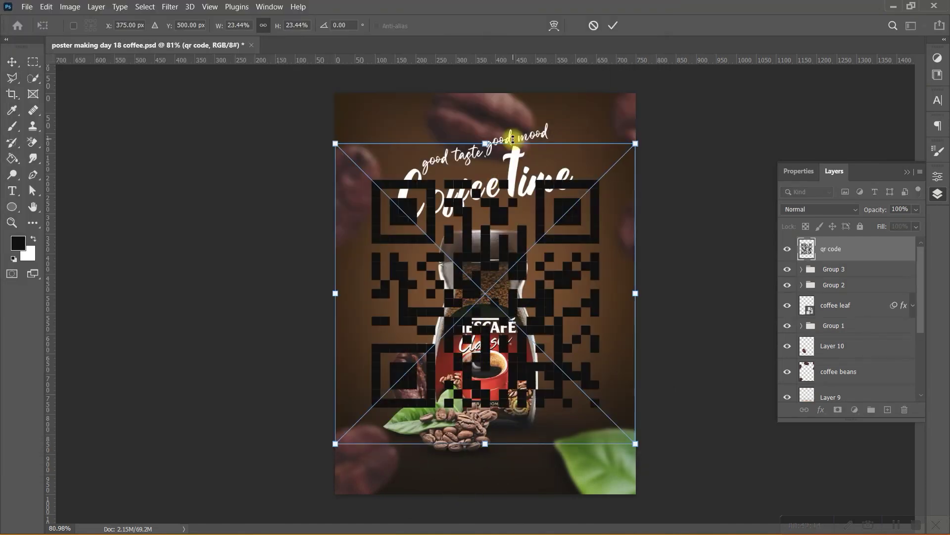
Scale the placed QR code down to about 3% and position it in the poster's bottom-left corner.
left_click_drag(513, 139, 484, 424)
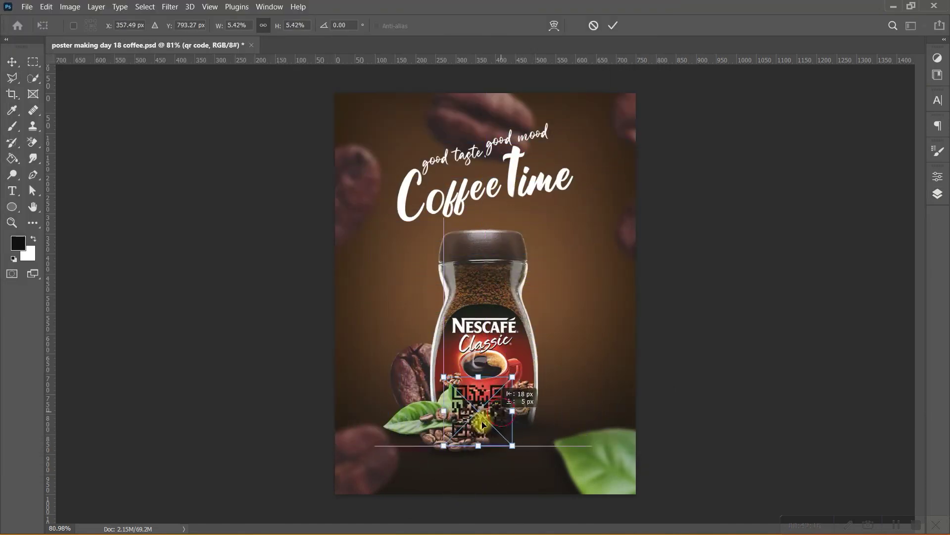
mouse_move(485, 424)
left_mouse_down()
mouse_move(373, 423)
mouse_move(365, 439)
left_mouse_up()
scroll(385, 451, "up", 3)
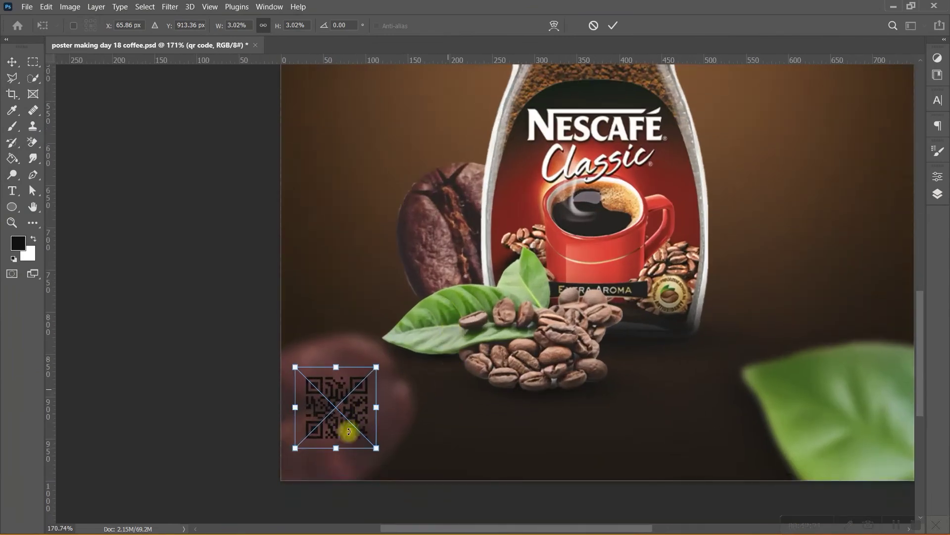
scroll(346, 430, "up", 3)
left_click_drag(356, 392, 350, 409)
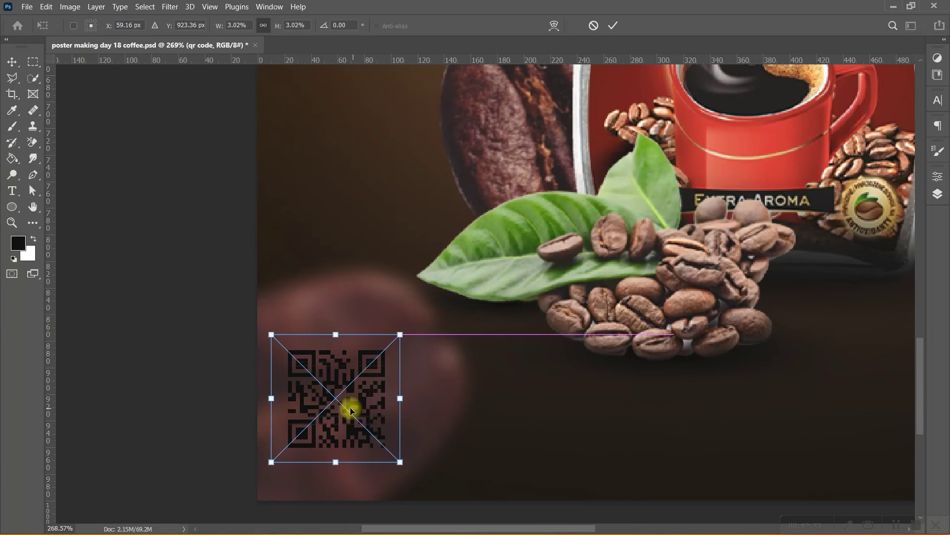
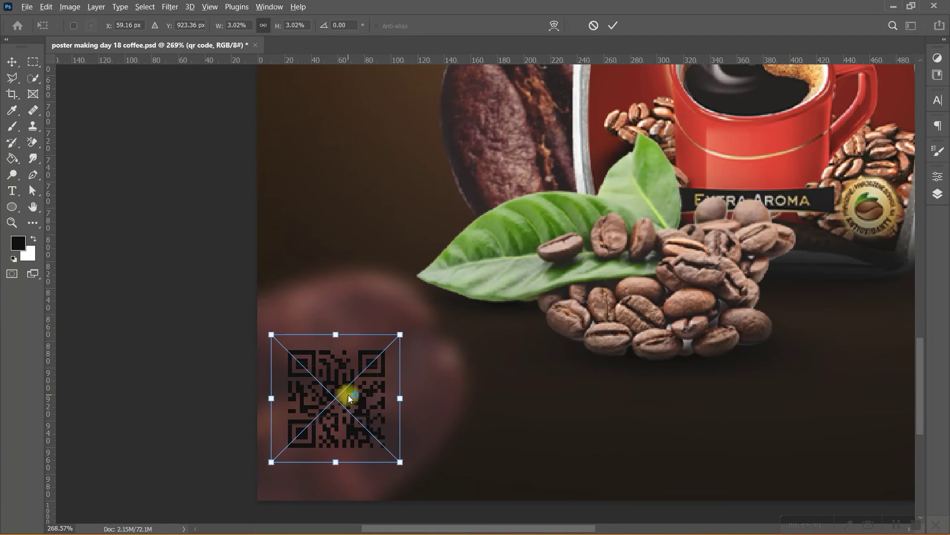
Scale the lower-left QR code up slightly and commit the resize.
scroll(352, 396, "down", 3)
scroll(352, 394, "up", 2)
scroll(349, 386, "up", 2)
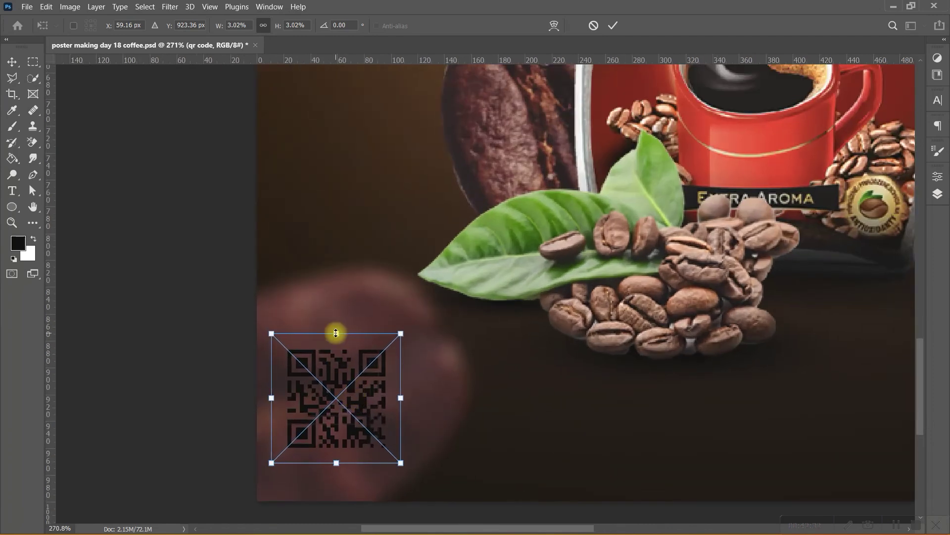
left_click_drag(341, 330, 339, 322)
left_click_drag(339, 393, 341, 401)
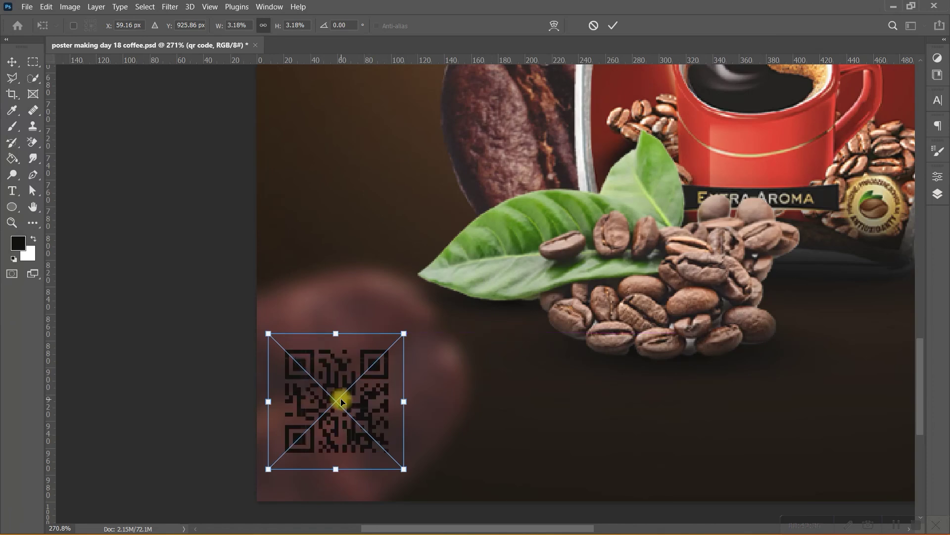
key("Return")
key("ctrl+0")
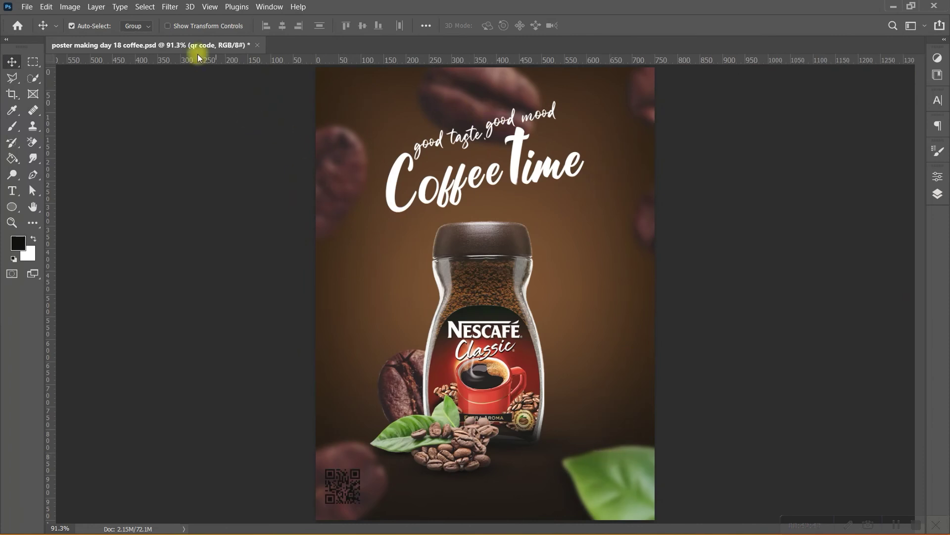
Create a guide layout with 30 px top, left, bottom and right margins.
left_click(208, 6)
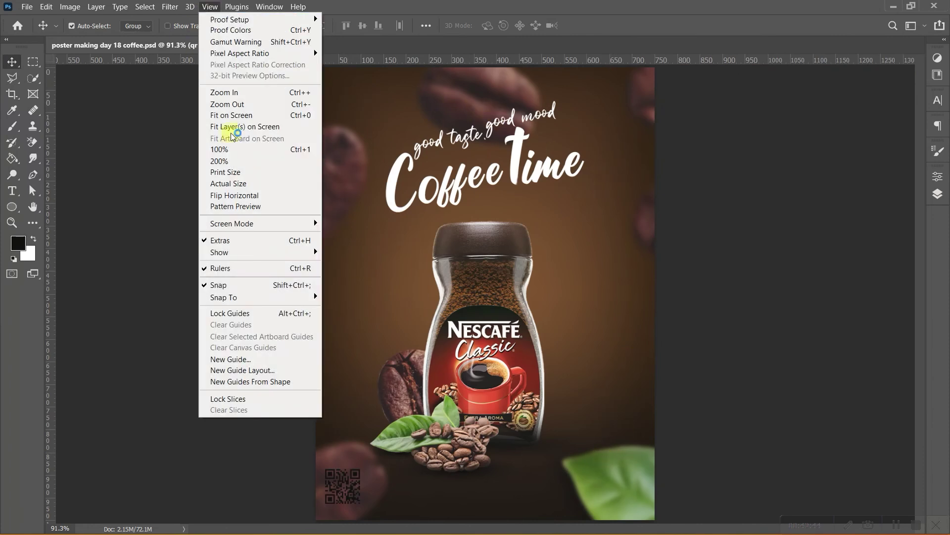
left_click(248, 370)
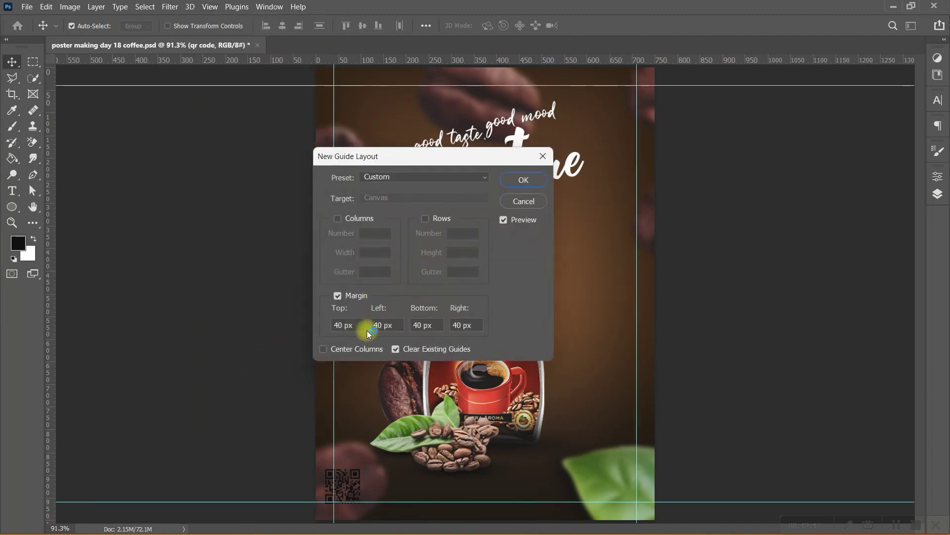
double_click(340, 324)
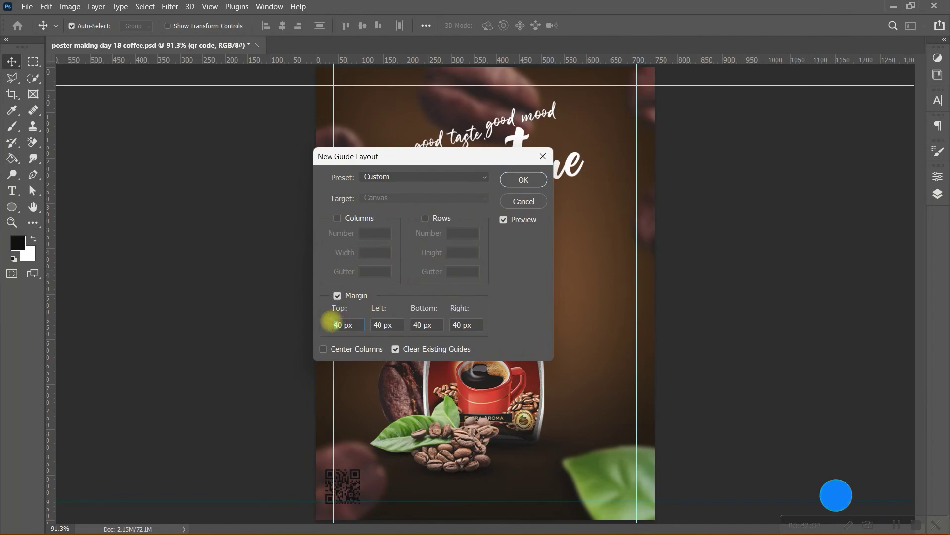
type("30")
double_click(382, 325)
type("30")
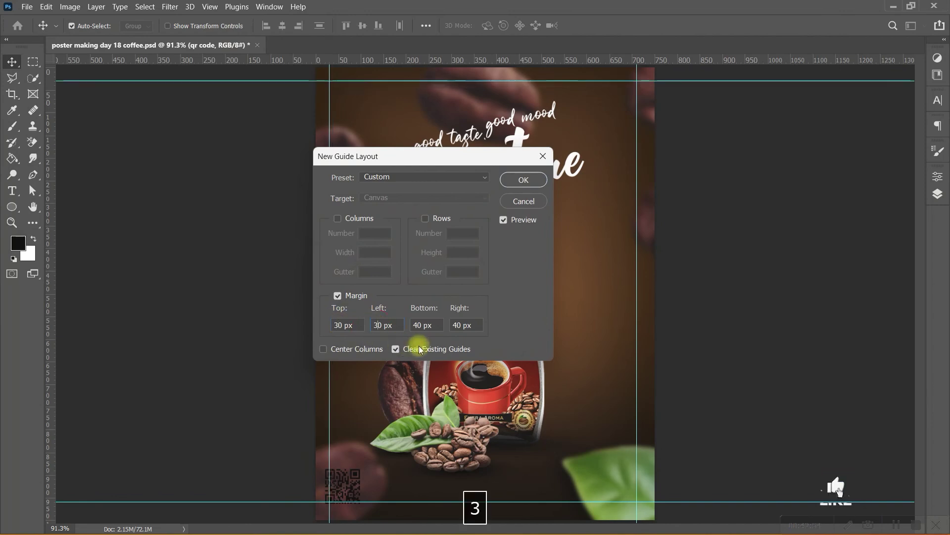
double_click(420, 325)
type("30")
double_click(457, 326)
type("30")
left_click(524, 180)
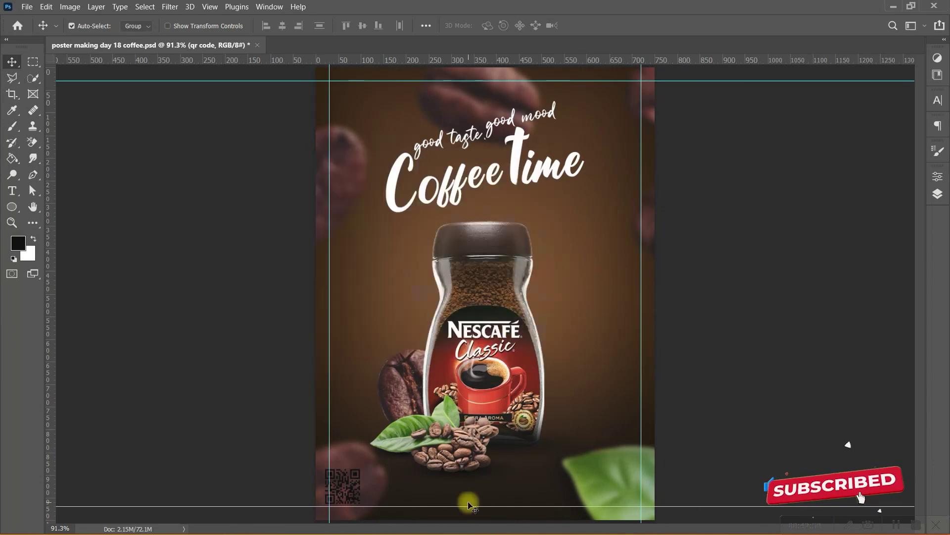
Snap the QR code against the left and bottom margin guides.
scroll(335, 497, "up", 5)
left_click_drag(339, 492, 409, 440)
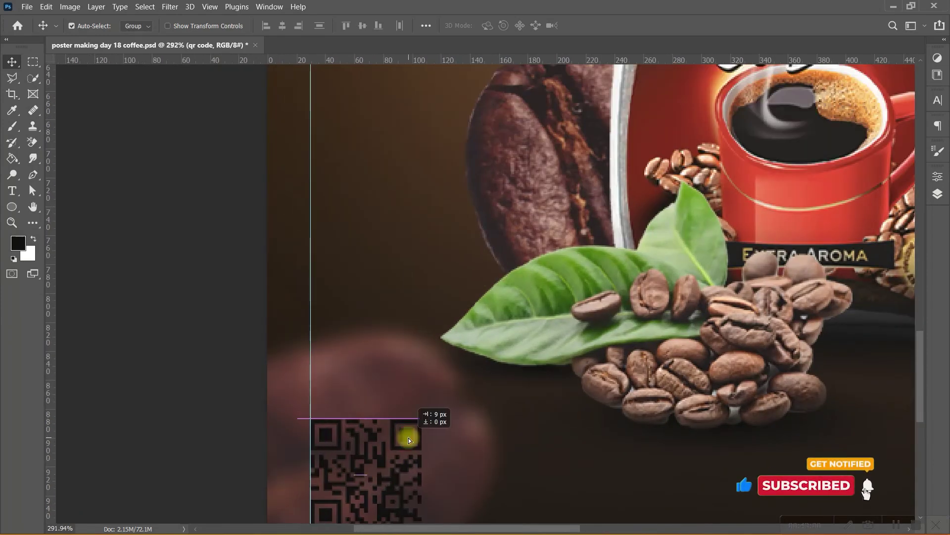
scroll(403, 435, "down", 3)
left_click_drag(371, 404, 394, 442)
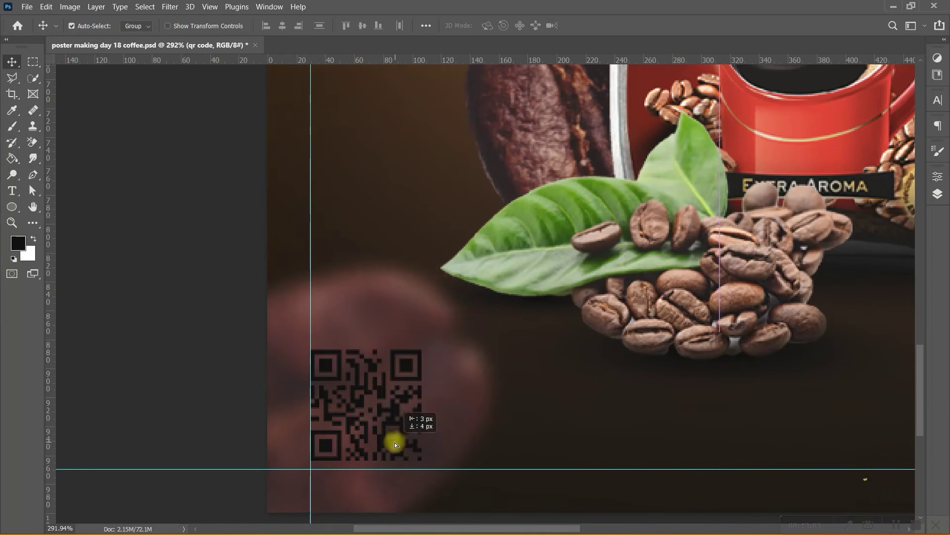
left_click_drag(402, 374, 405, 379)
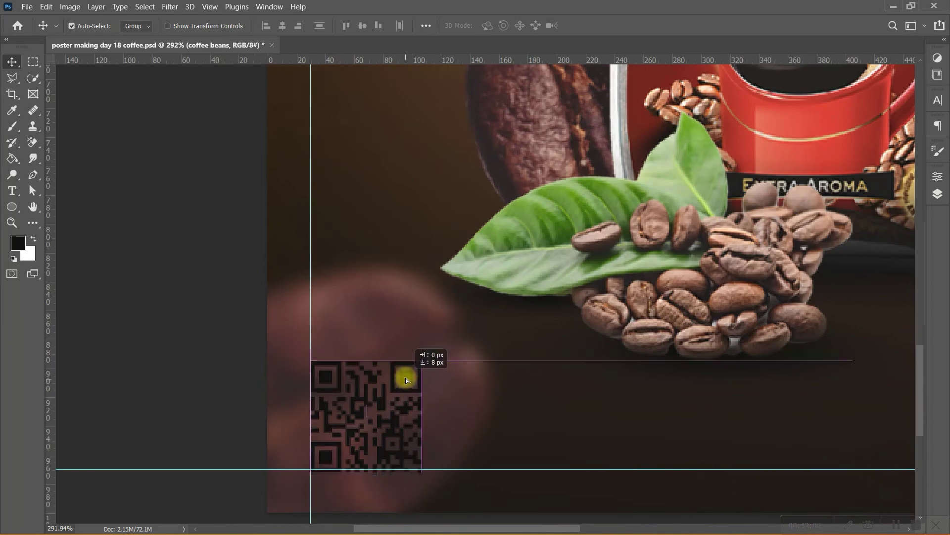
left_click_drag(405, 378, 405, 375)
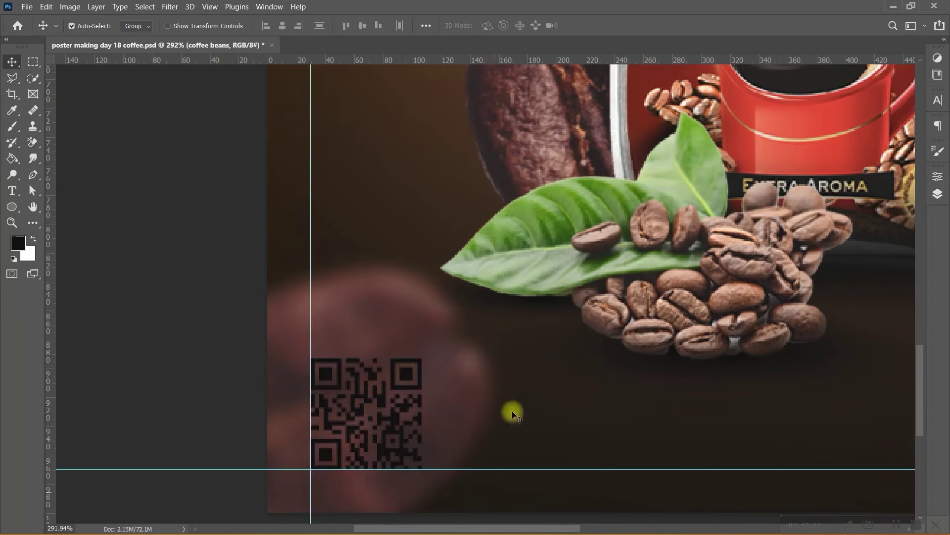
left_click(399, 363)
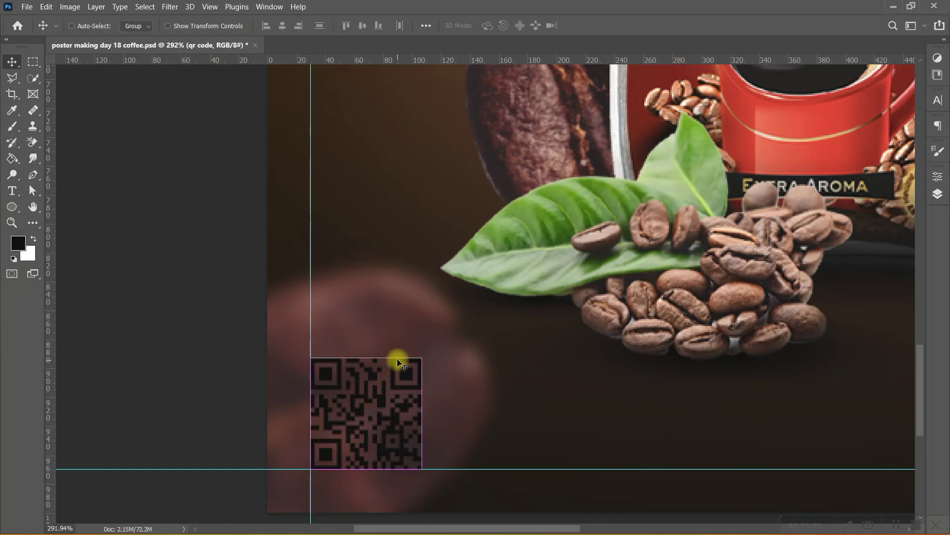
key("ctrl+0")
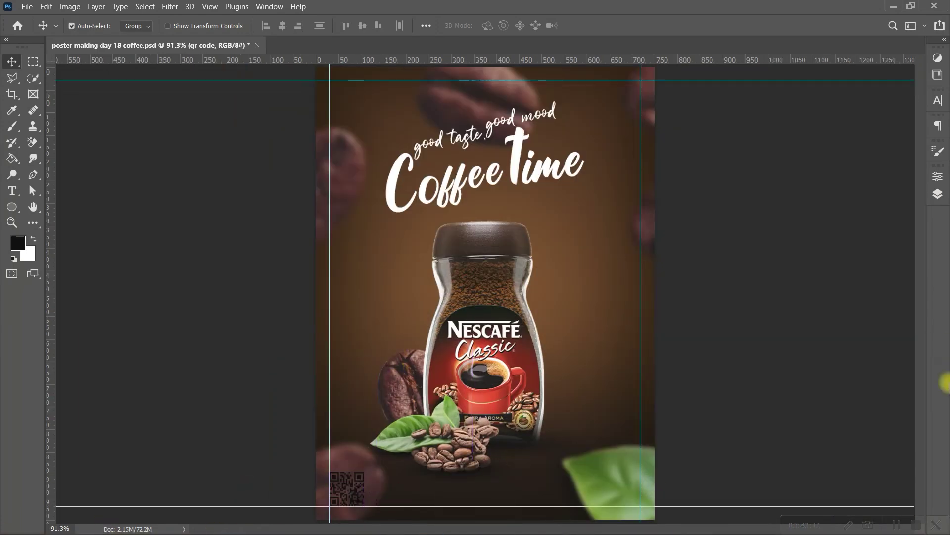
Rasterize the qr code layer and set its blend mode to Divide.
left_click(937, 194)
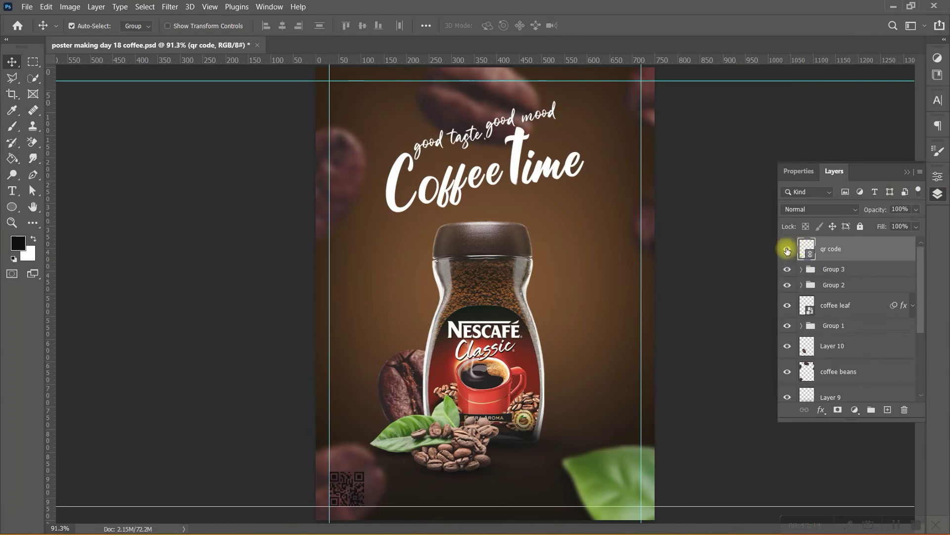
right_click(846, 254)
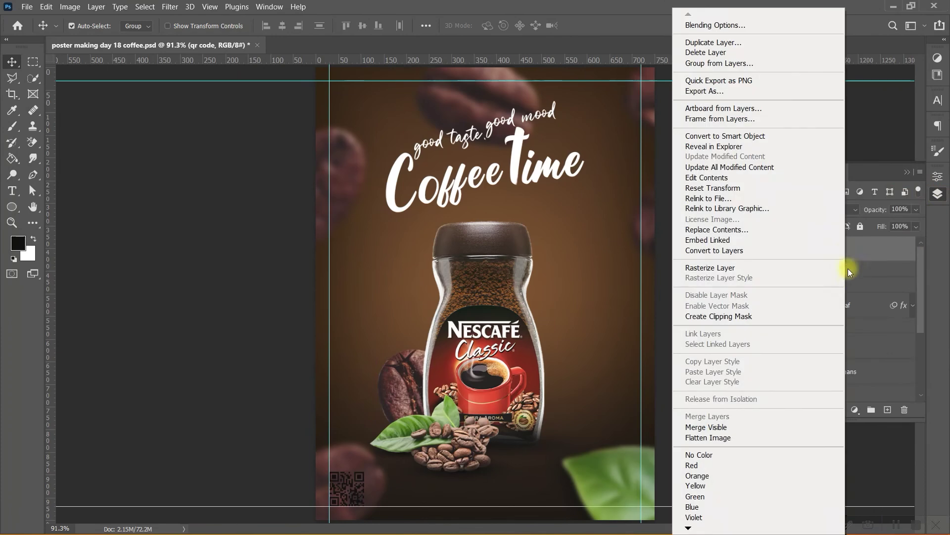
left_click(737, 268)
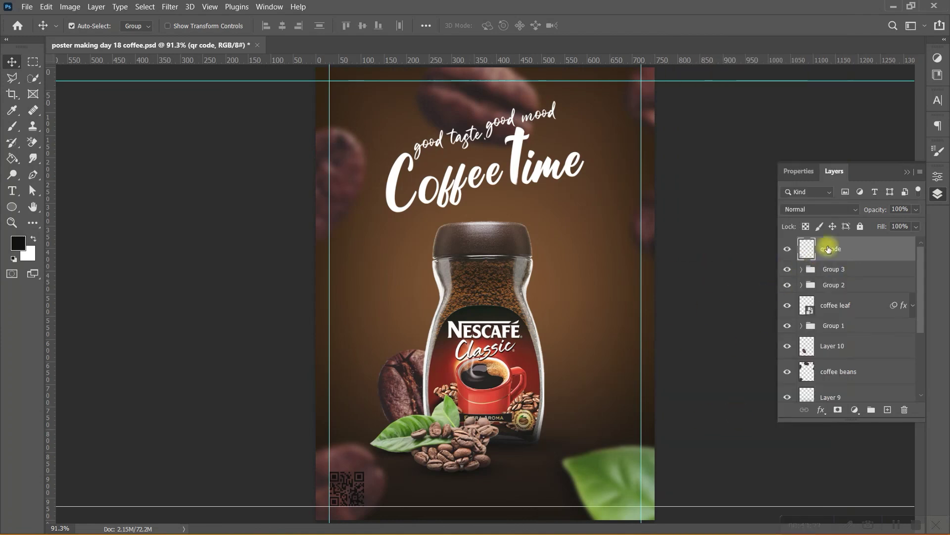
left_click(828, 210)
left_click(800, 464)
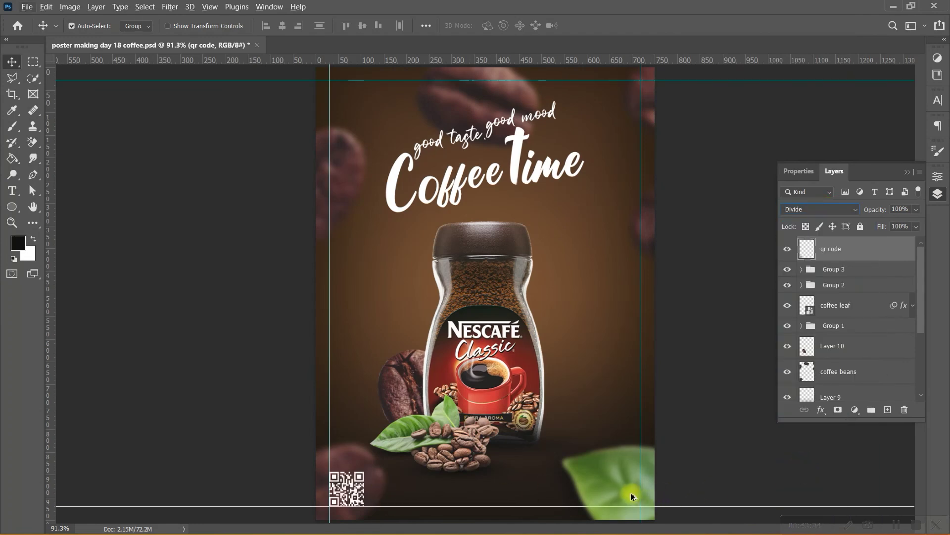
key("F7")
Select the coffee leaf at the poster's lower right and zoom in on it.
left_click(614, 493)
scroll(619, 495, "up", 2)
scroll(536, 403, "up", 2)
scroll(675, 430, "up", 2)
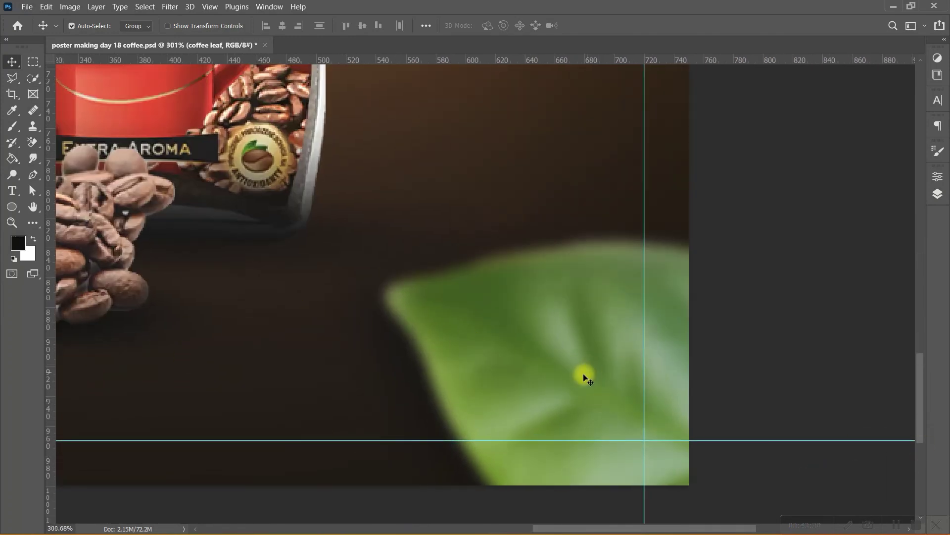
Add a 'special weekend' text layer over the leaf in Montserrat at a small size.
key("t")
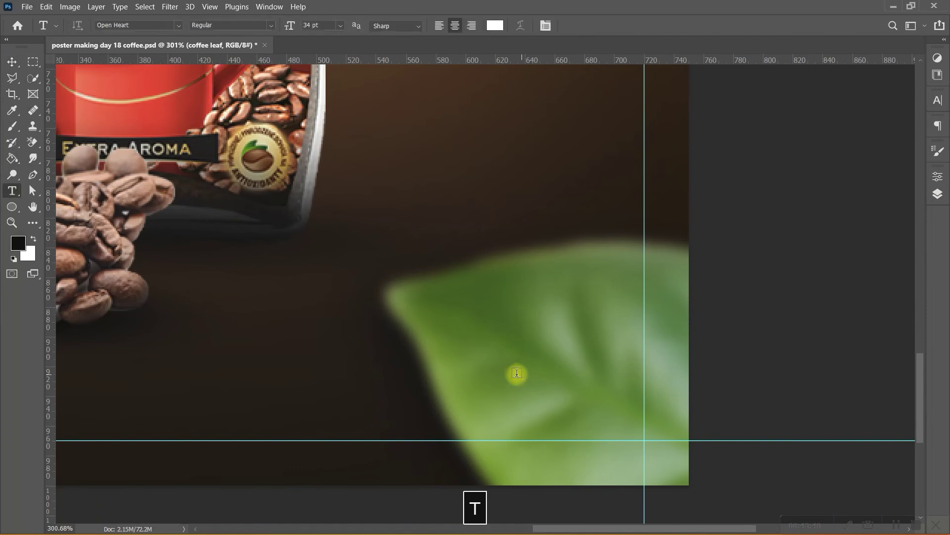
left_click(478, 372)
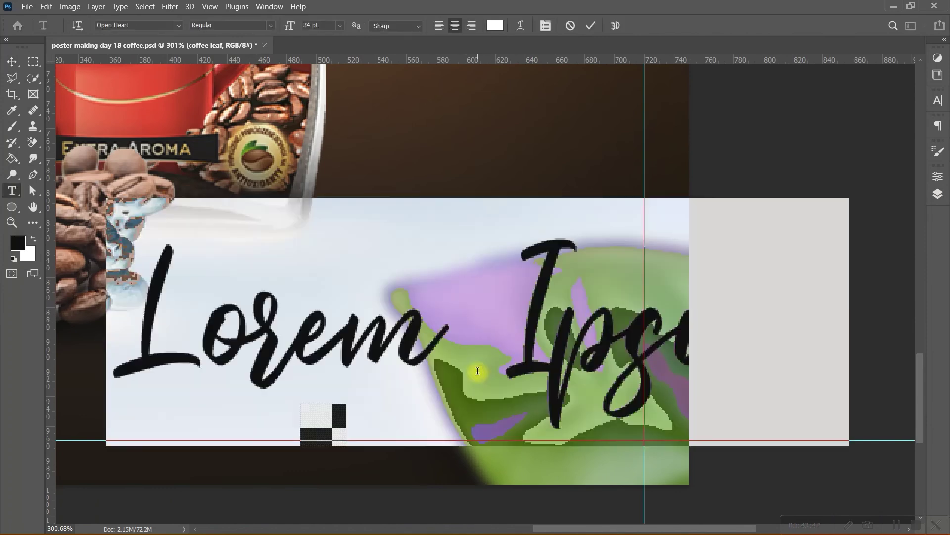
type("special weekend")
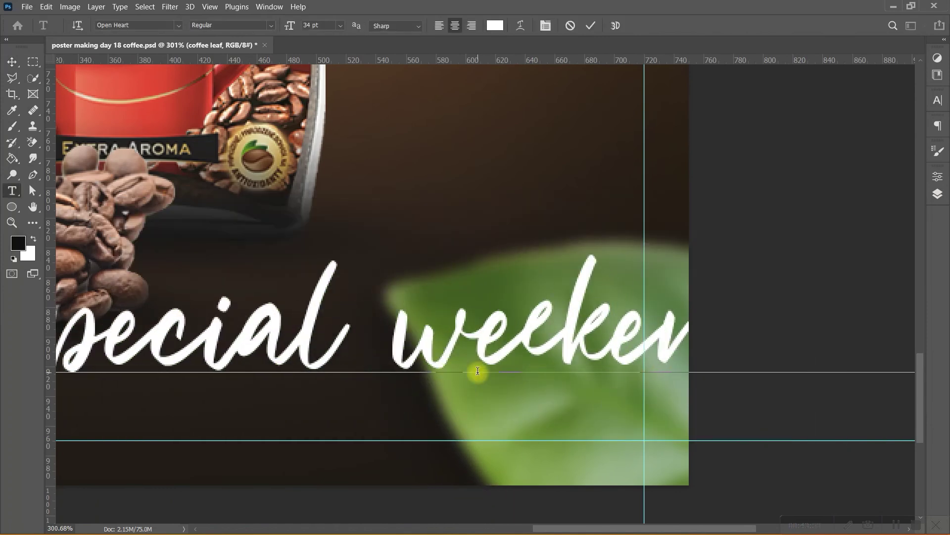
key("ctrl+a")
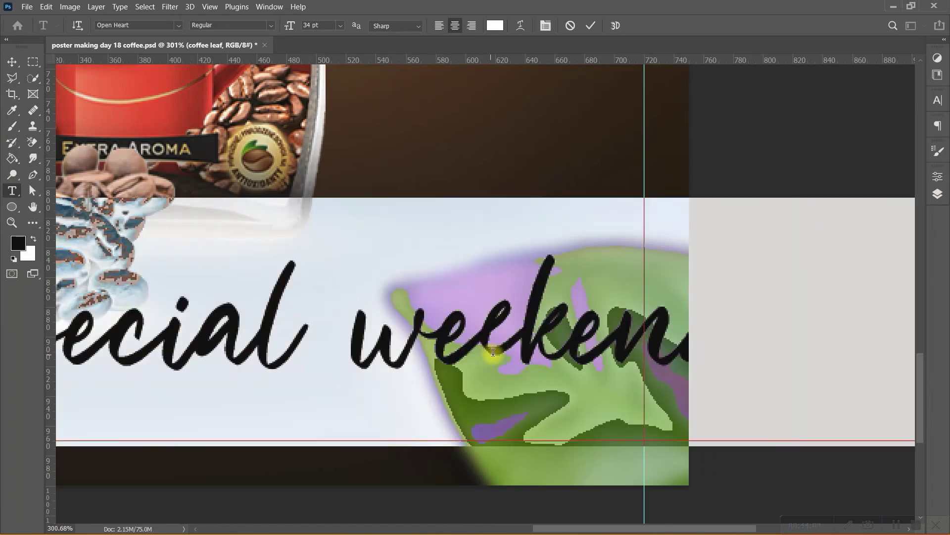
left_click(180, 25)
left_click(169, 86)
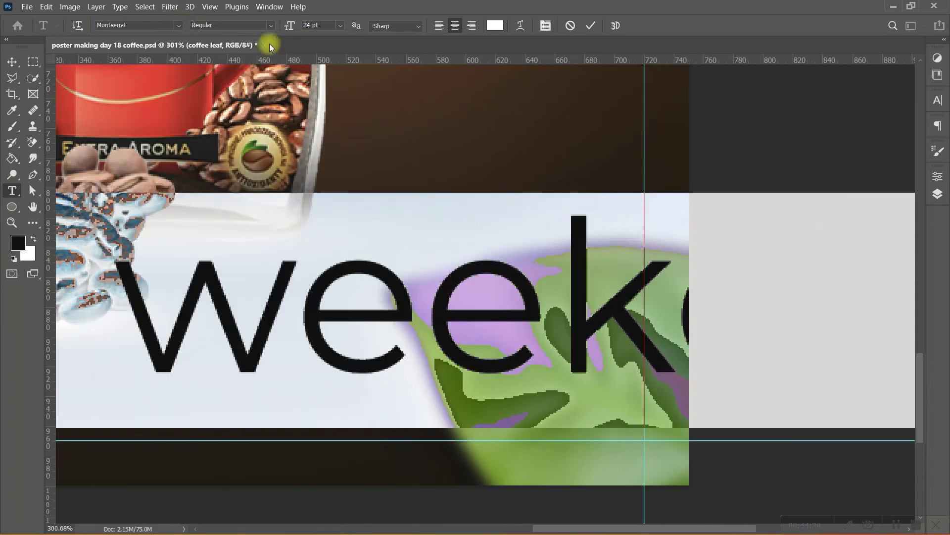
left_click_drag(289, 27, 251, 27)
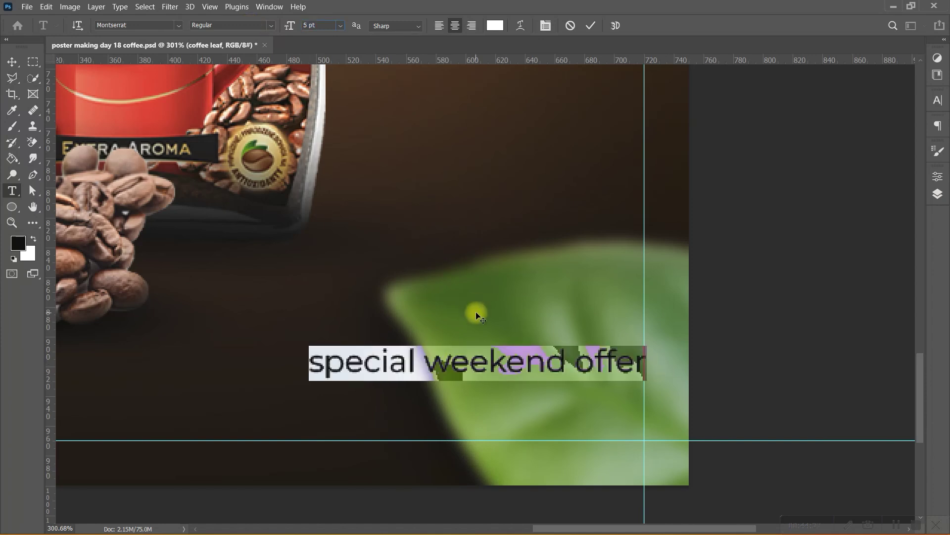
Turn on All Caps for the offer text in the character properties and commit.
left_click(939, 177)
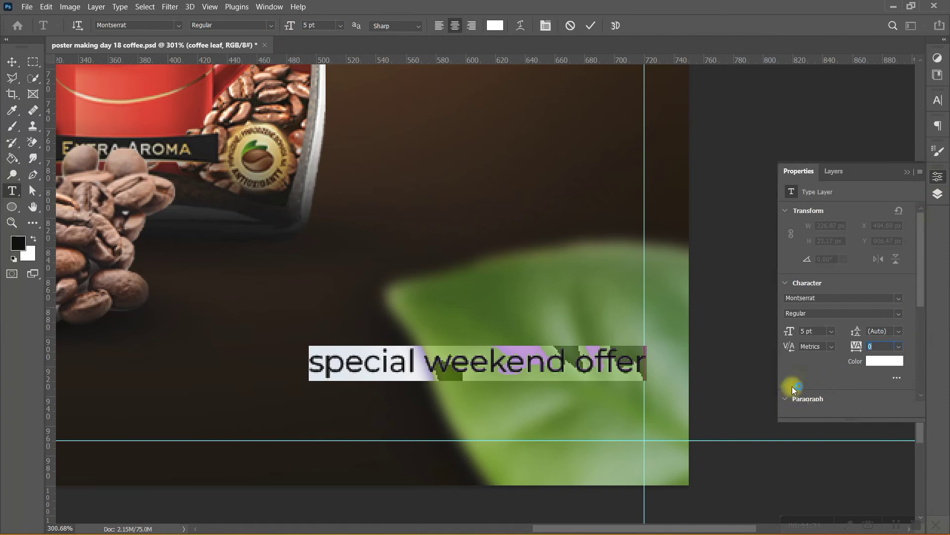
left_click(895, 378)
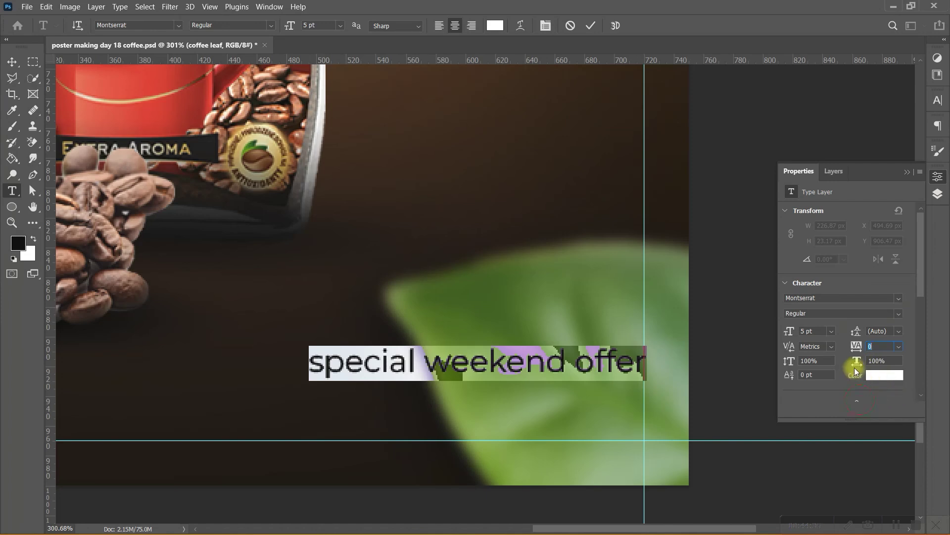
scroll(857, 372, "down", 2)
scroll(854, 367, "down", 2)
scroll(866, 337, "down", 2)
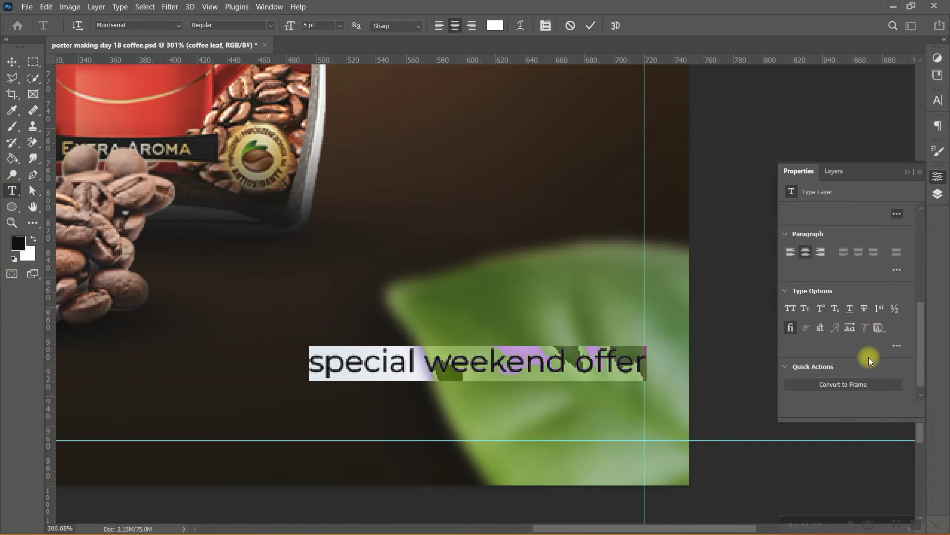
left_click(269, 6)
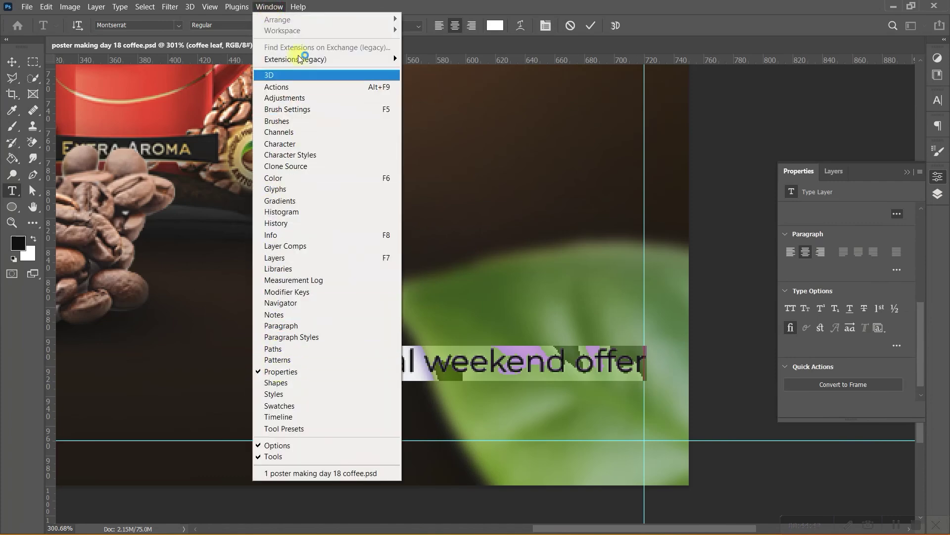
left_click(269, 7)
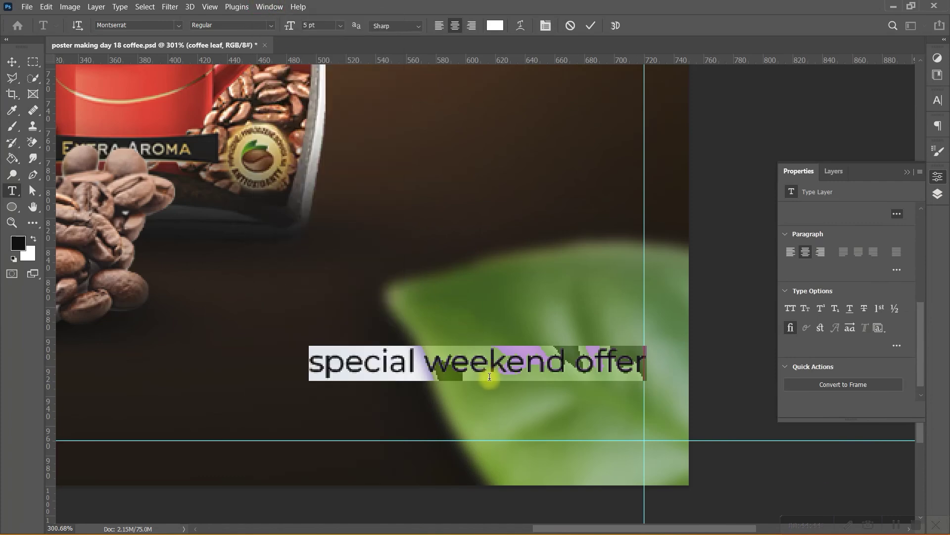
left_click(791, 308)
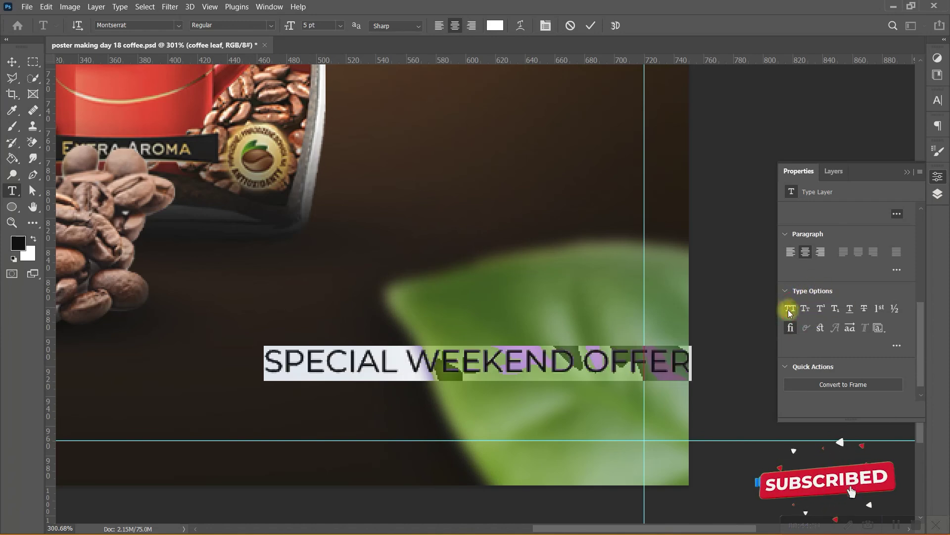
left_click(590, 25)
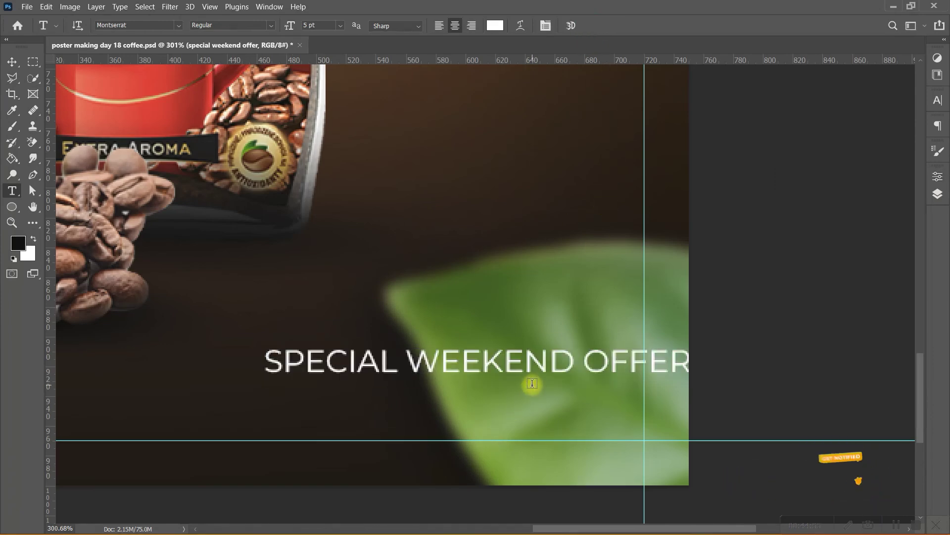
Nudge the offer text left and scale it down to about 90%.
key("v")
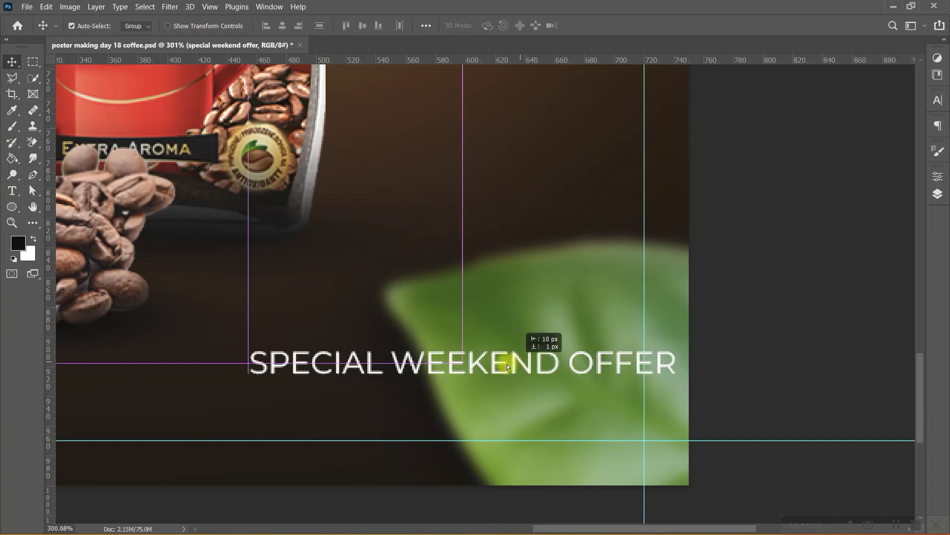
left_click_drag(539, 367, 486, 361)
scroll(486, 361, "down", 3)
scroll(589, 341, "down", 3)
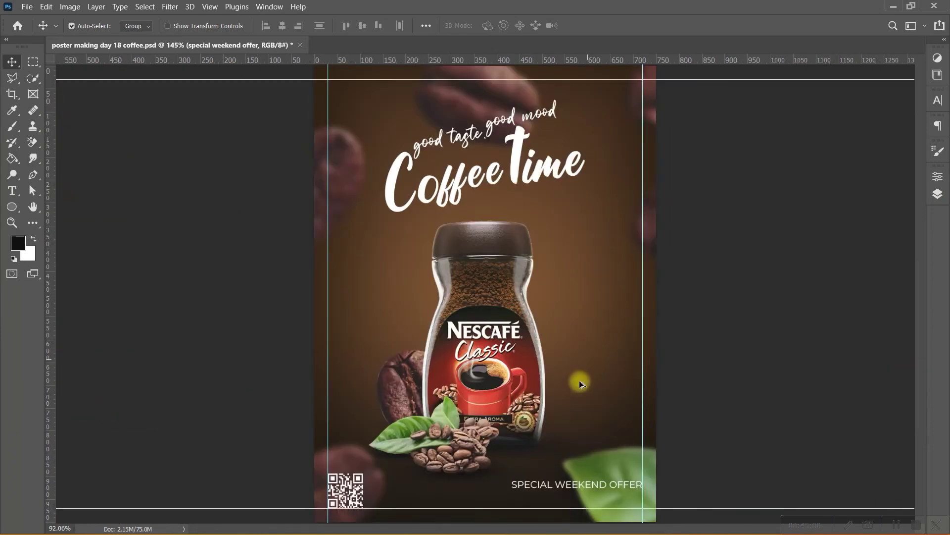
scroll(550, 464, "up", 3)
scroll(524, 414, "up", 2)
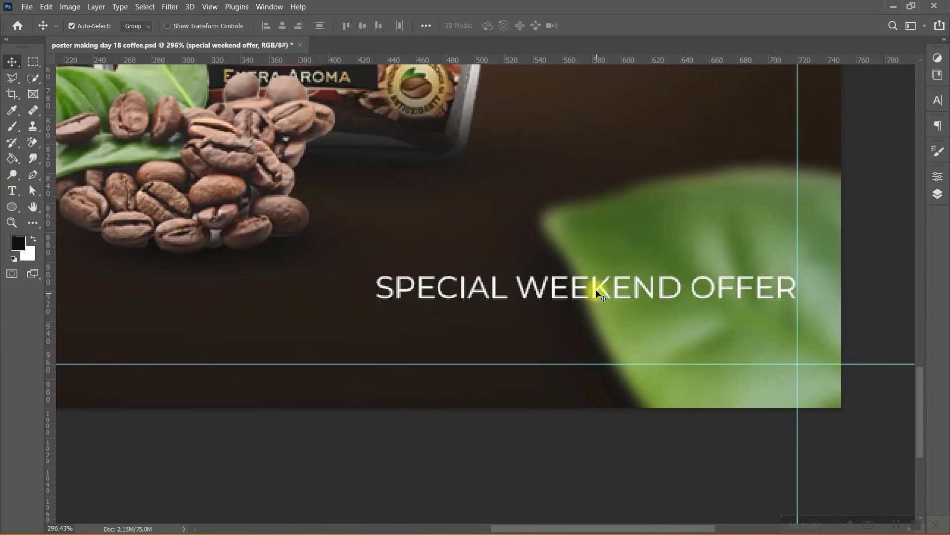
scroll(608, 291, "down", 3)
scroll(602, 299, "down", 2)
scroll(665, 305, "up", 3)
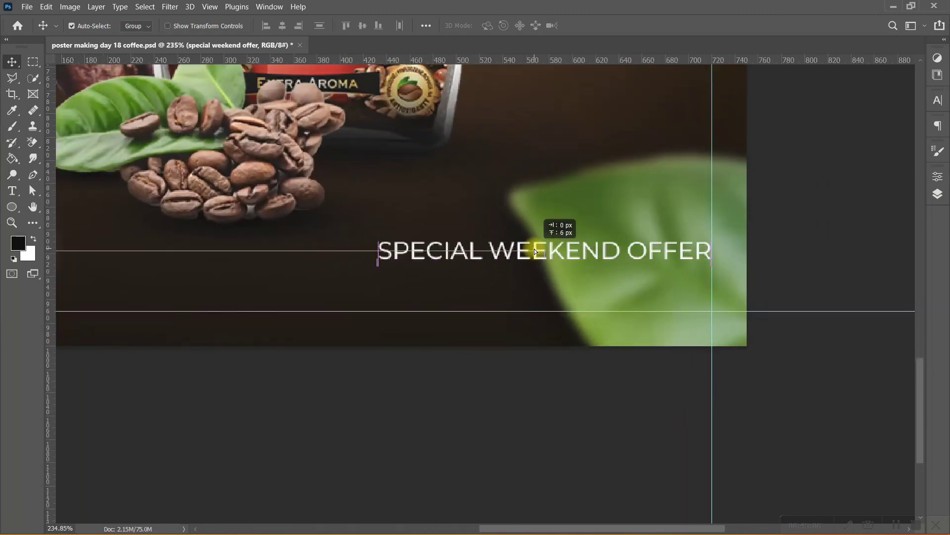
key("ctrl+t")
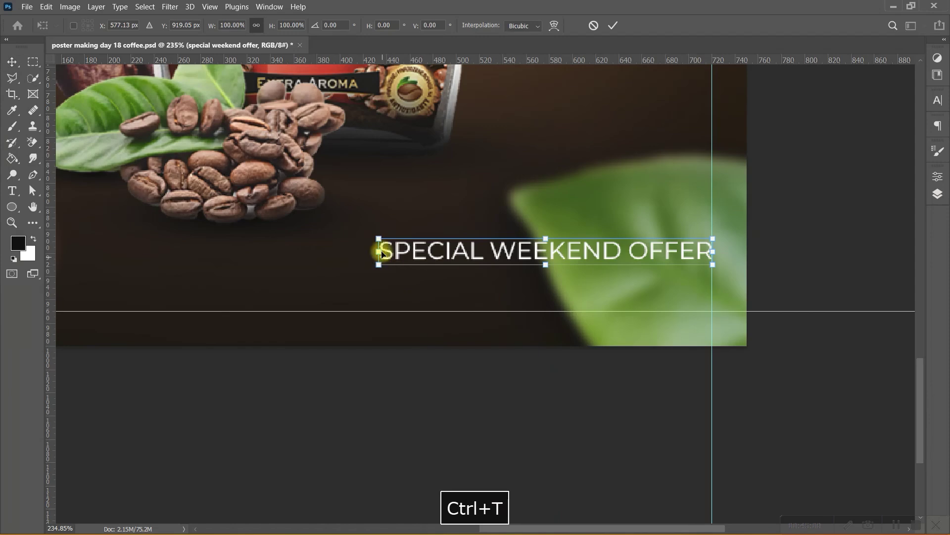
left_click_drag(378, 251, 412, 252)
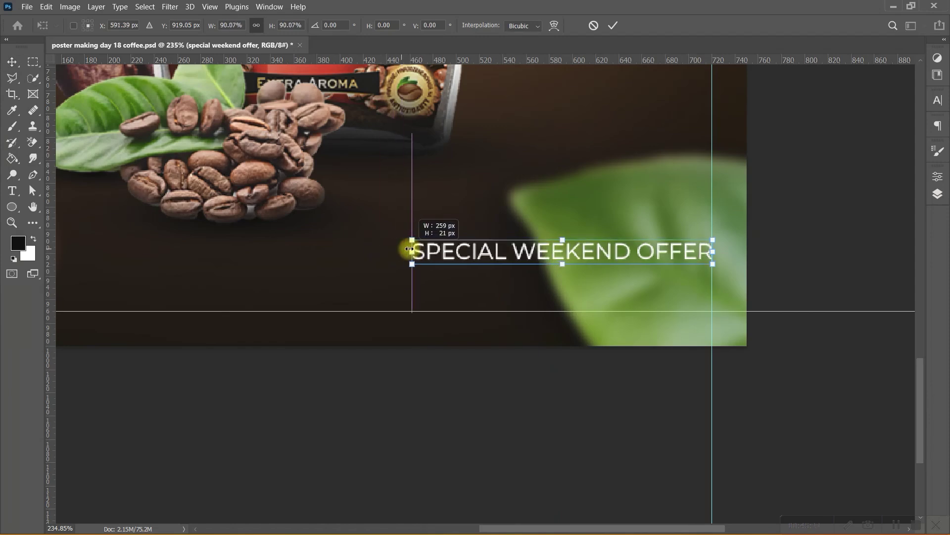
left_click(614, 25)
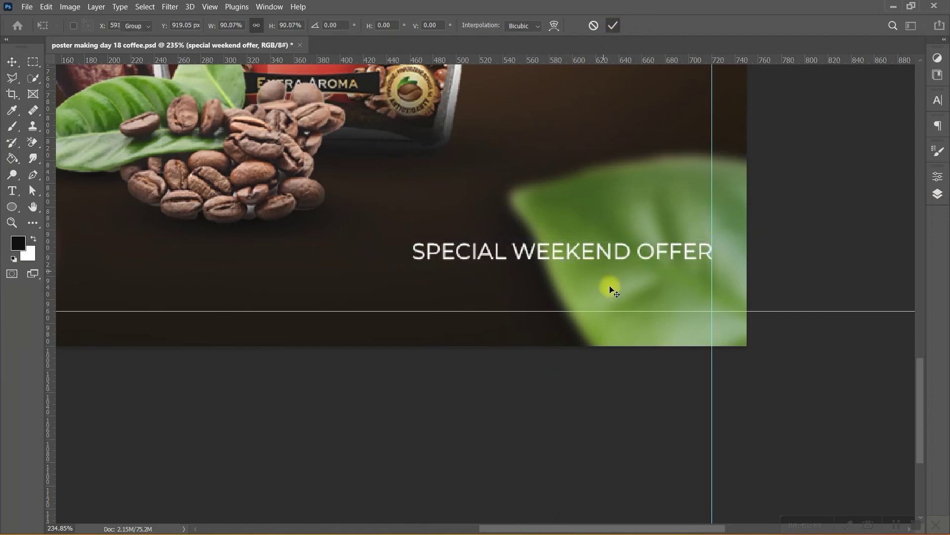
Duplicate the offer text just below and change the copy to 'GO TO'.
scroll(594, 222, "up", 2)
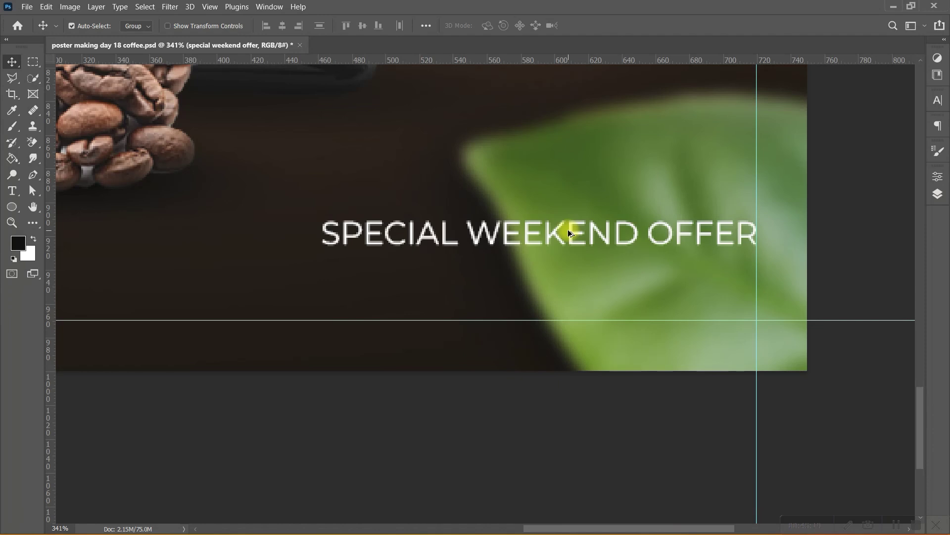
left_click_drag(569, 230, 569, 270)
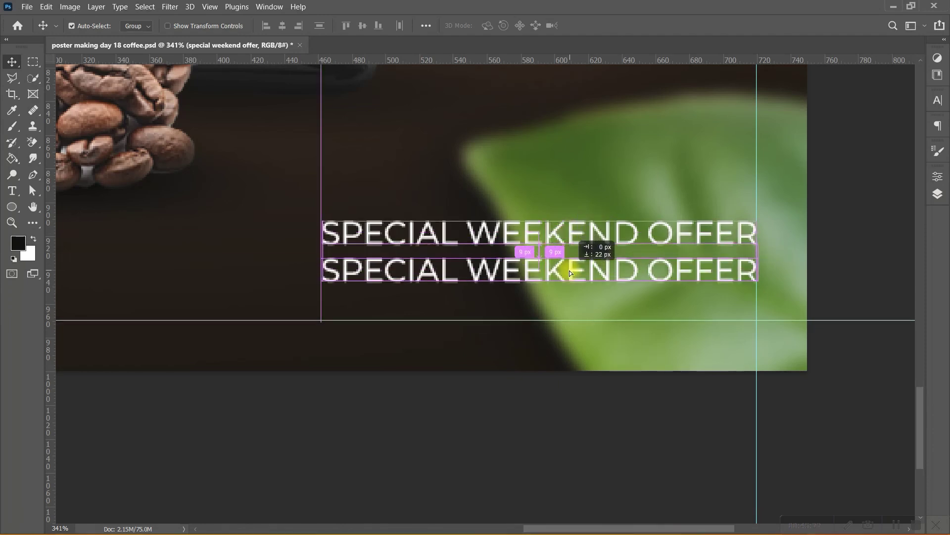
double_click(570, 270)
type("go to")
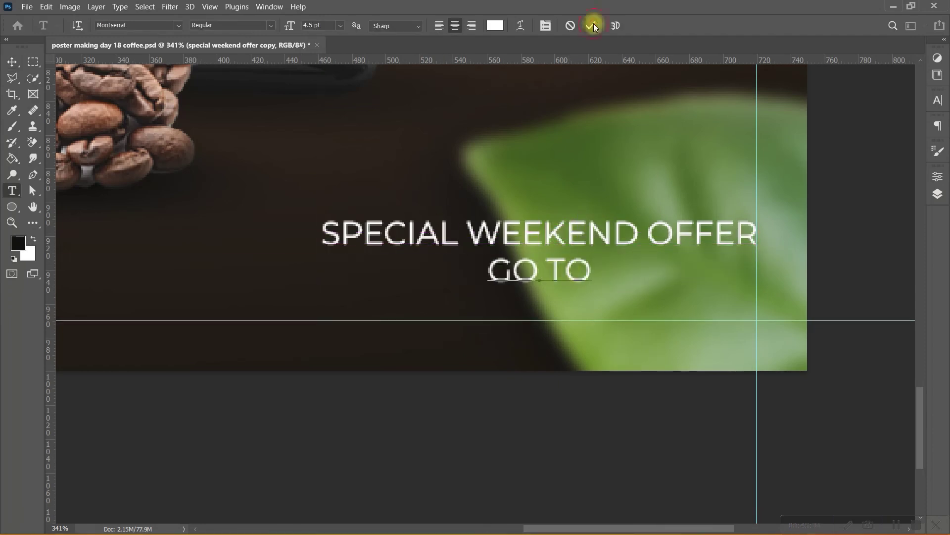
left_click(593, 25)
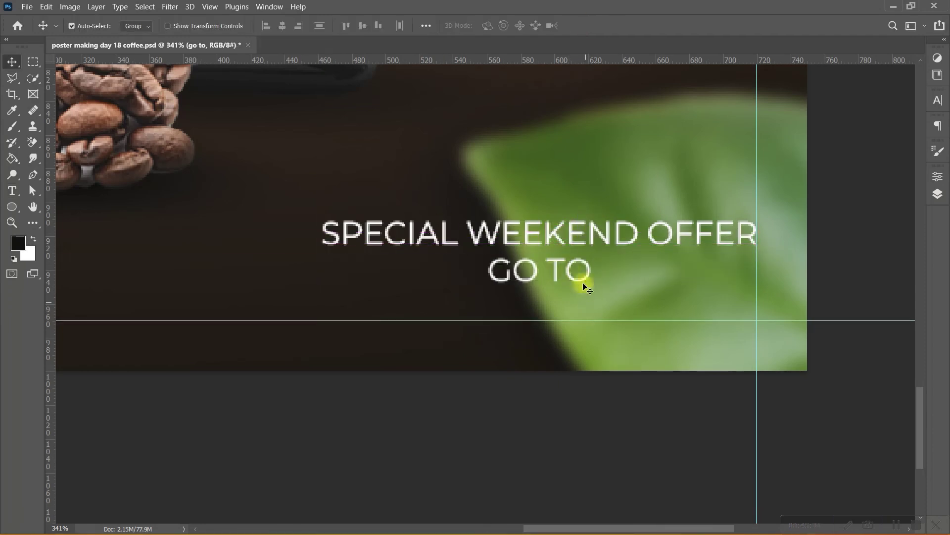
Move both text lines up together and place a second GO TO copy below.
left_click(937, 195)
left_click(835, 330, "shift")
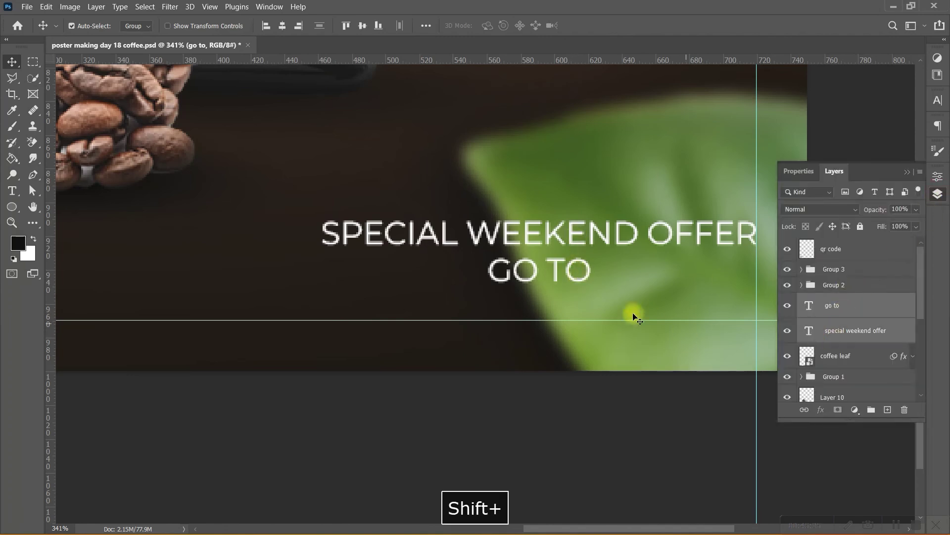
left_click_drag(556, 271, 558, 246)
left_click(584, 278)
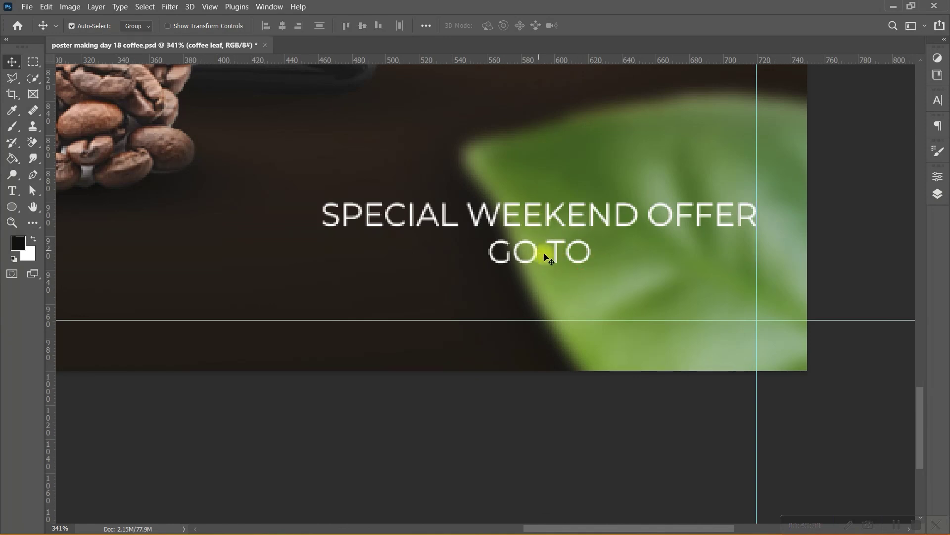
left_click(554, 249)
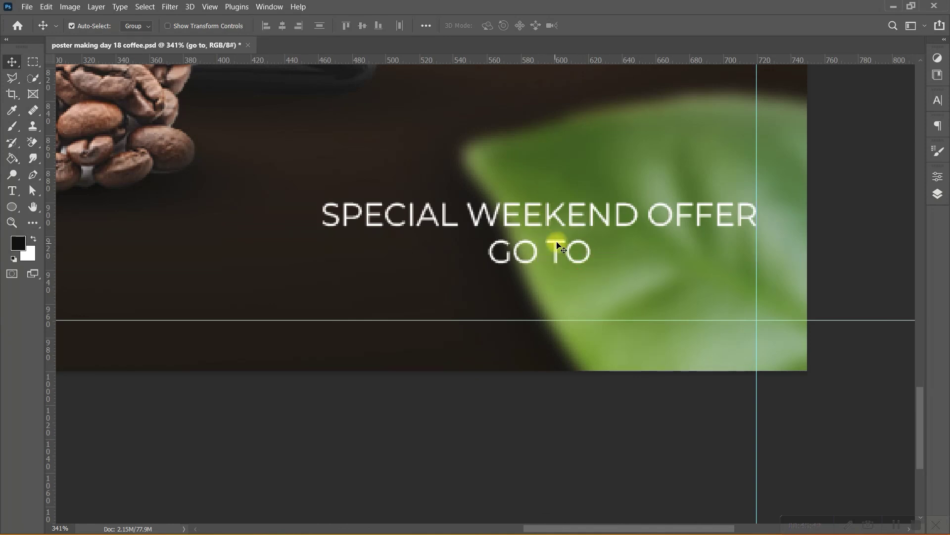
left_click(938, 195)
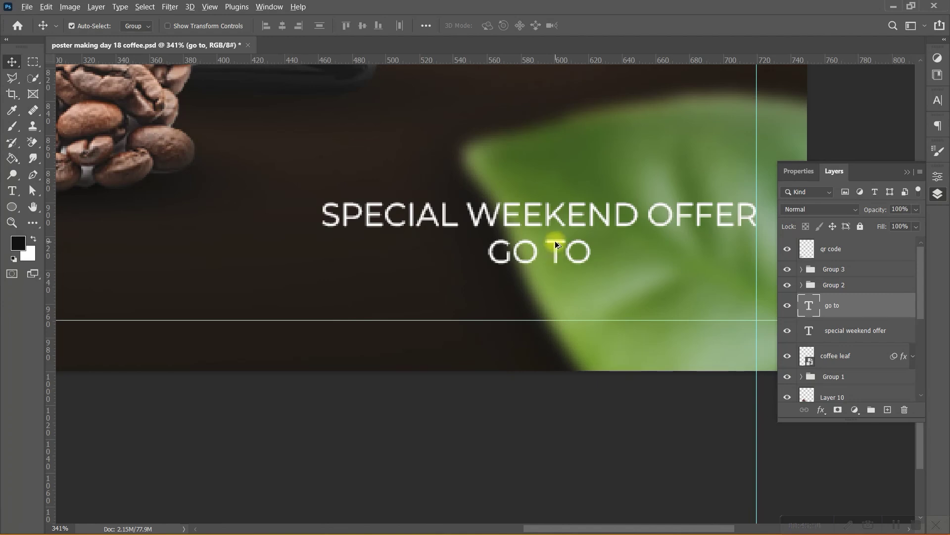
left_click_drag(554, 240, 555, 284, "alt")
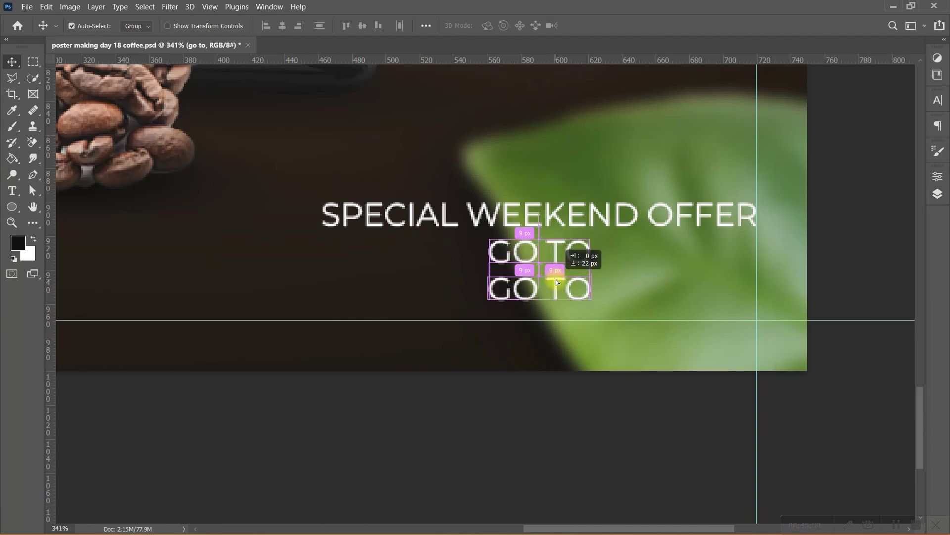
double_click(554, 284)
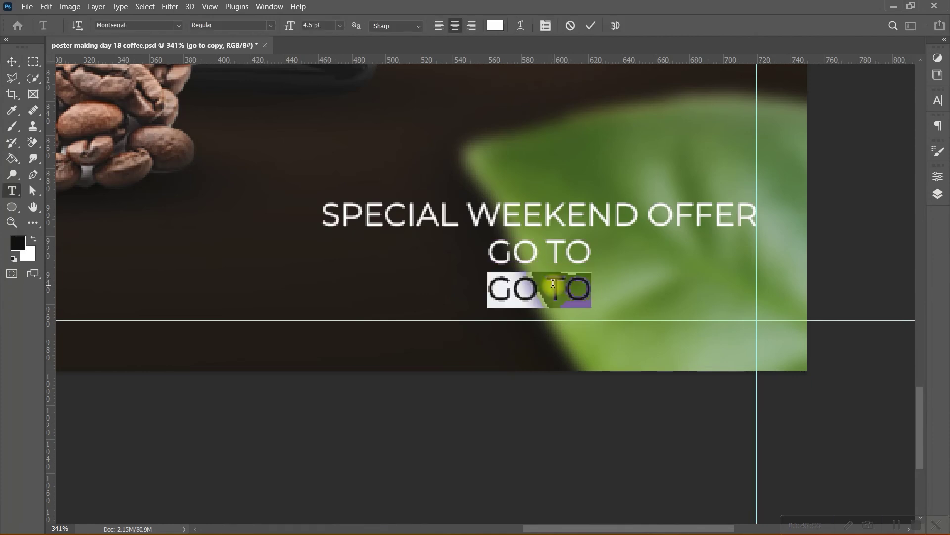
type("WWW")
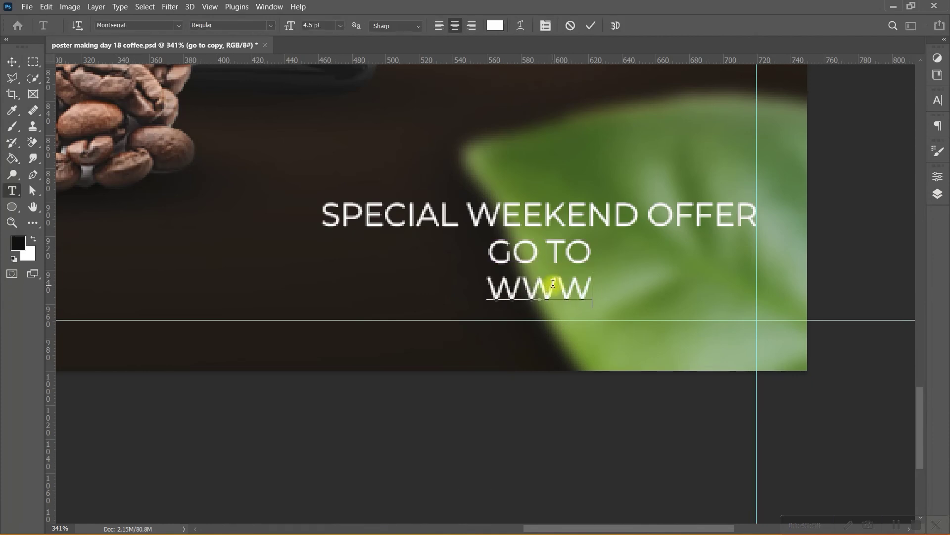
type(".CO")
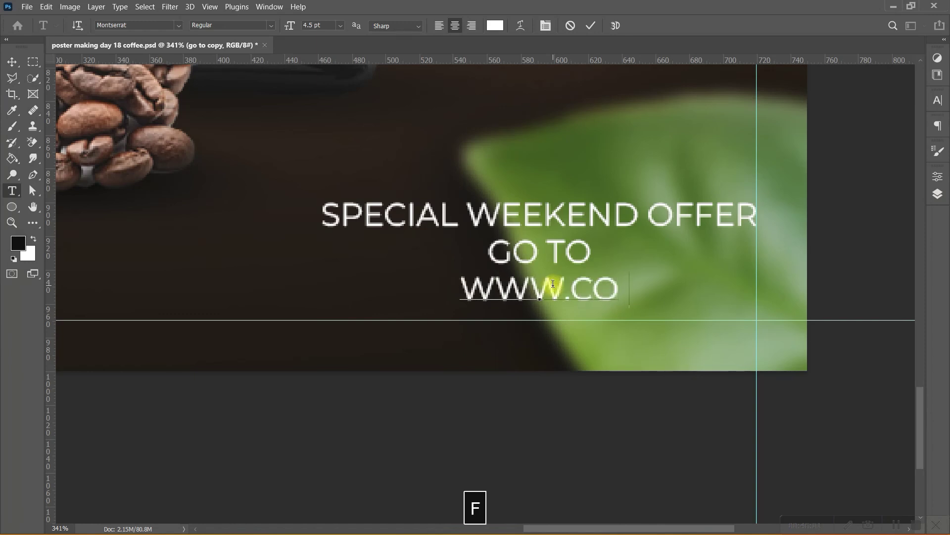
type("FFEE")
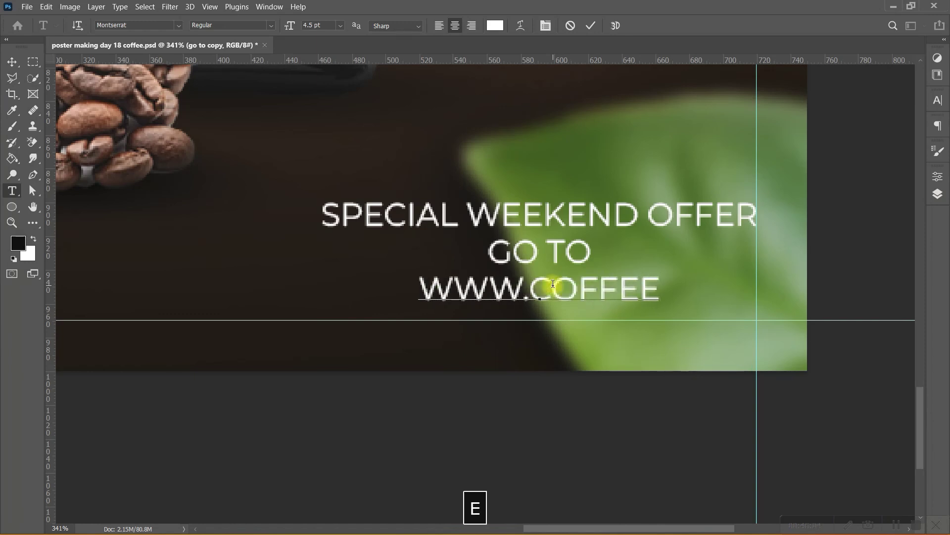
type(".CC")
key("BackSpace")
type("O")
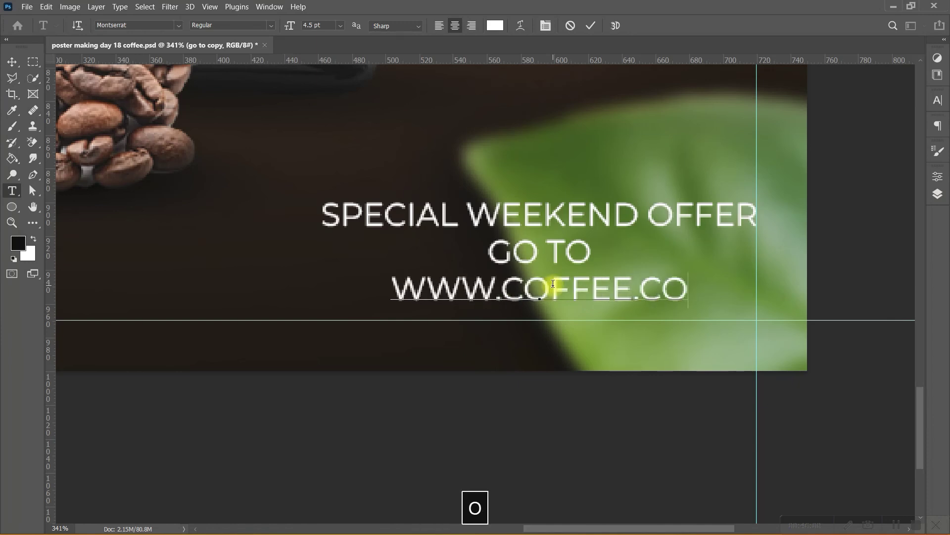
type("M")
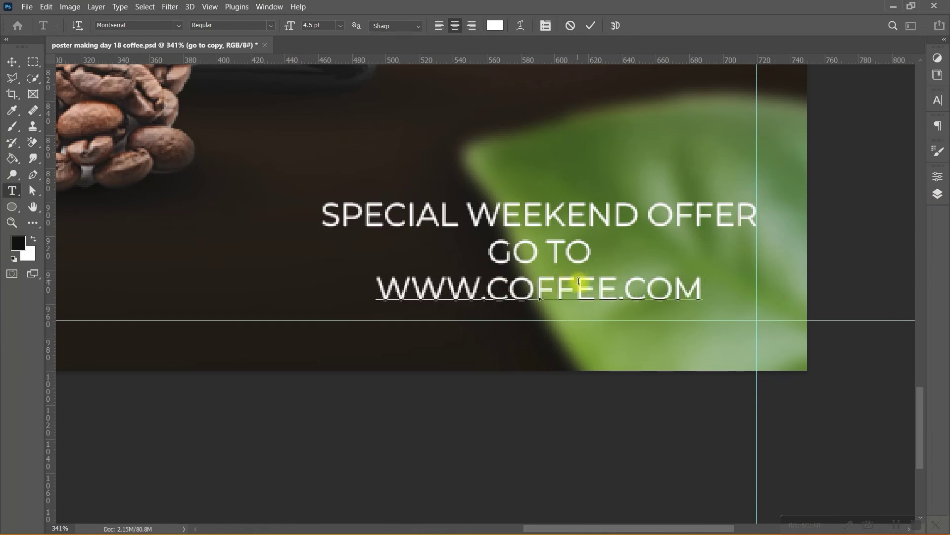
triple_click(579, 284)
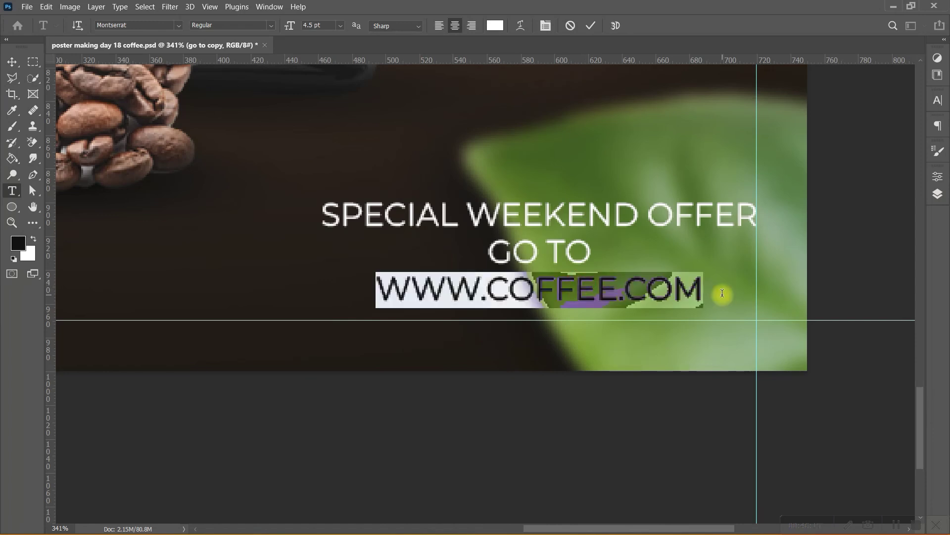
left_click(939, 193)
left_click(939, 176)
left_click(789, 309)
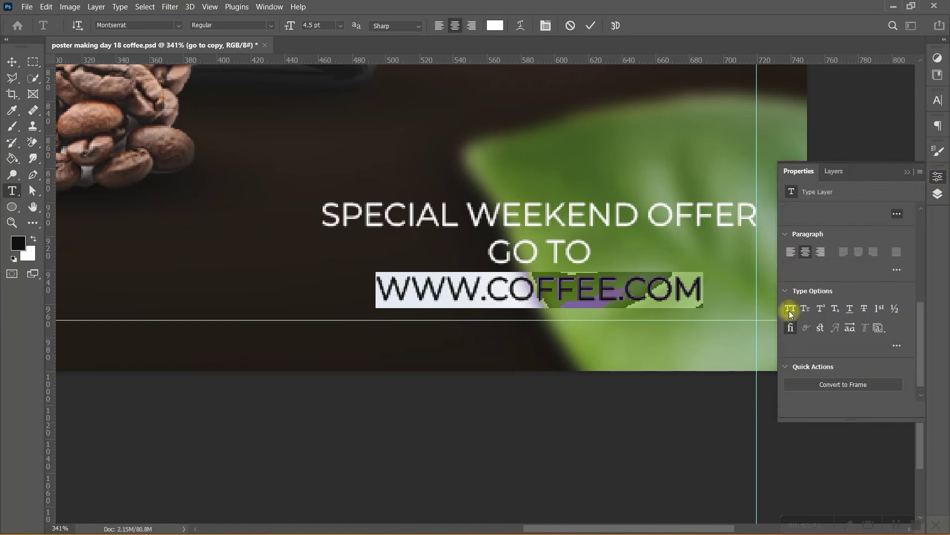
left_click(791, 309)
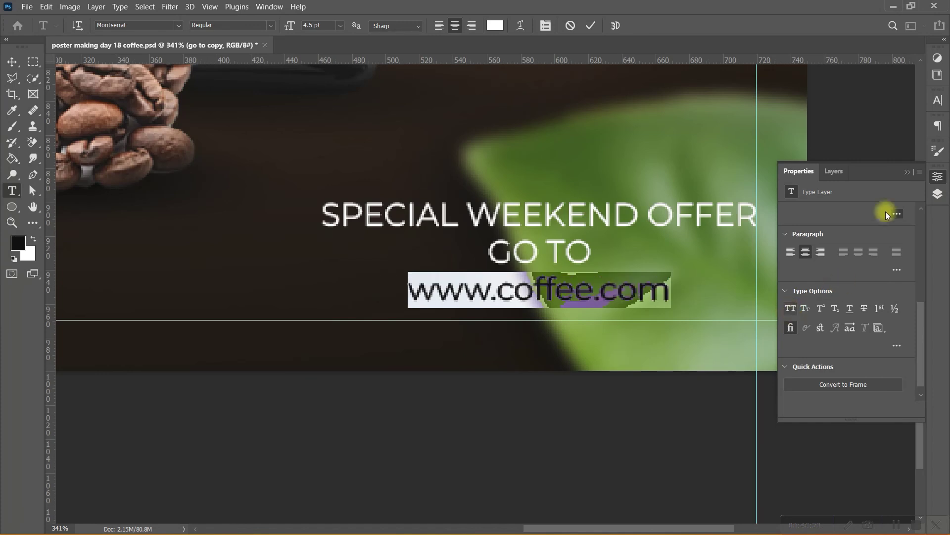
left_click(904, 176)
left_click(585, 24)
key("v")
left_click(570, 274)
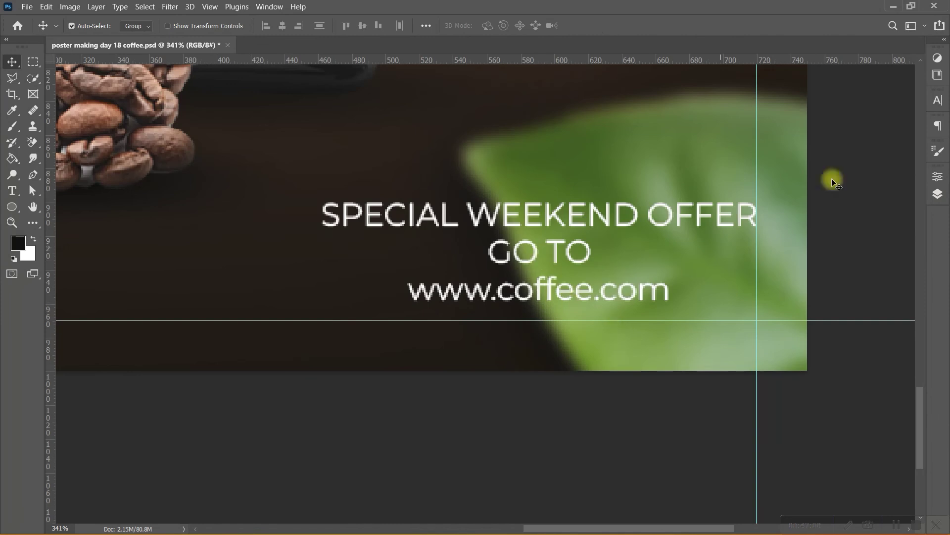
left_click(934, 196)
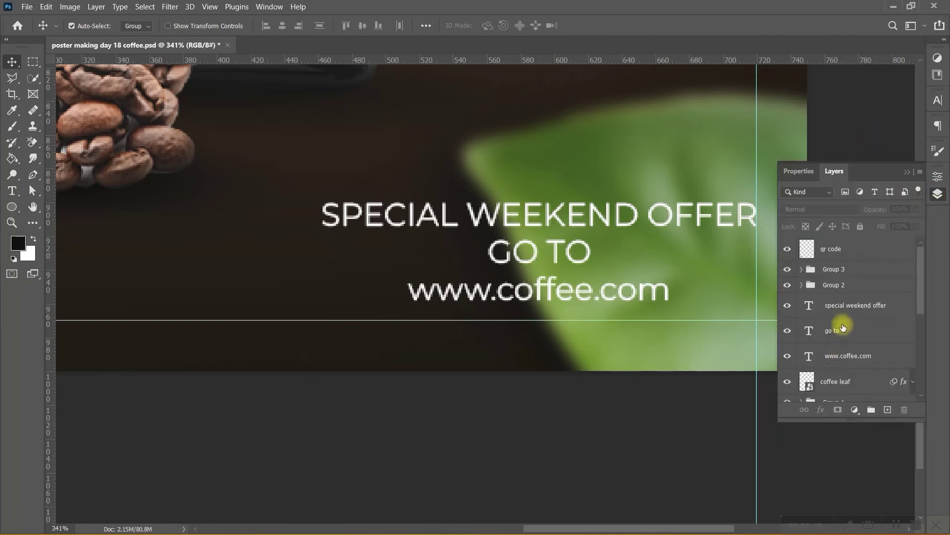
Centre the three offer text lines on each other and group them.
left_click(839, 308)
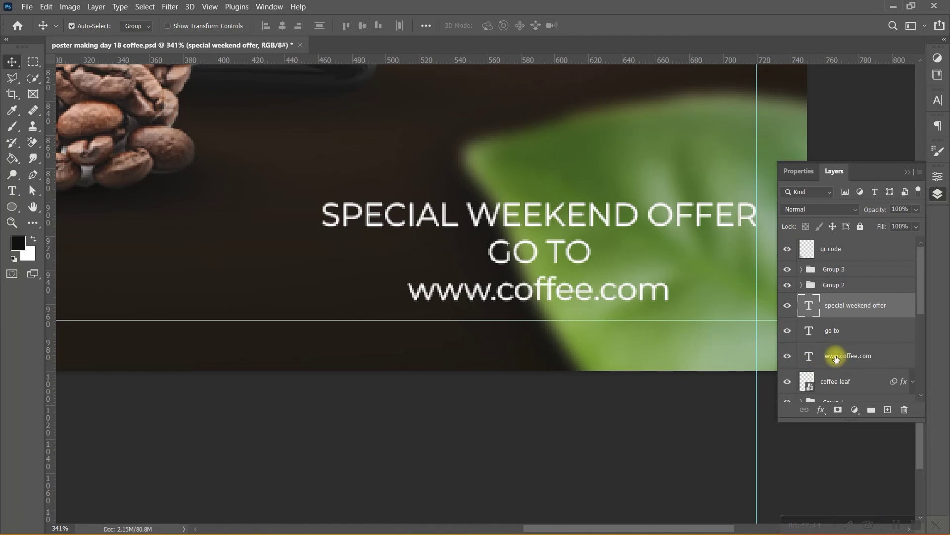
left_click(853, 356, "shift")
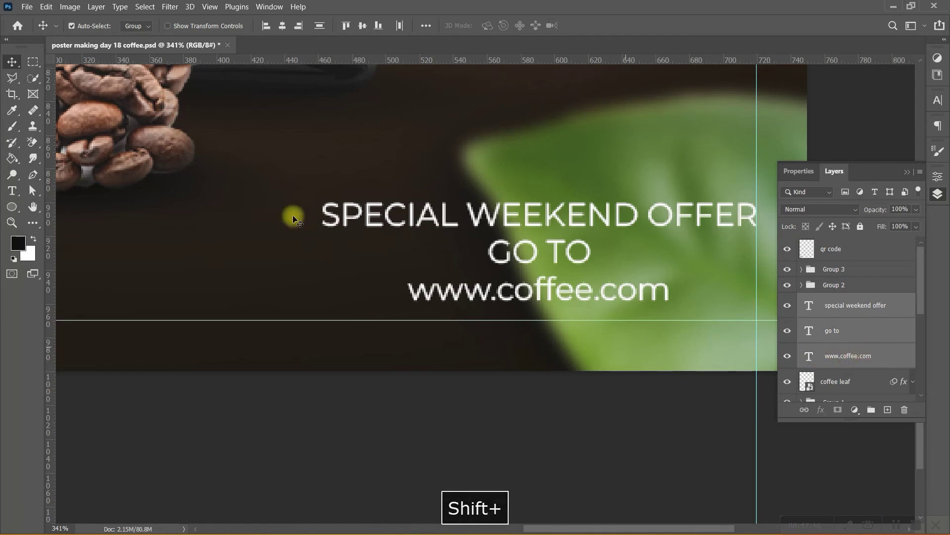
left_click(282, 25)
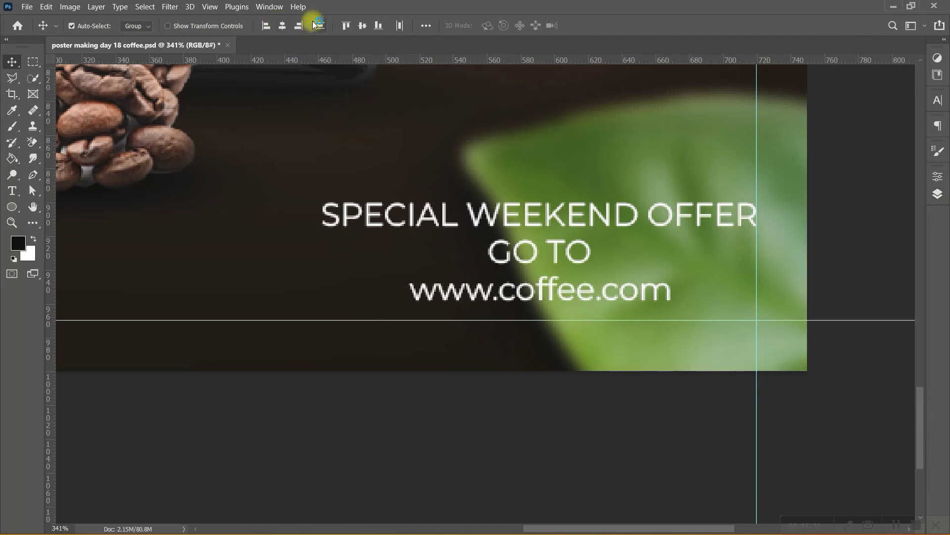
left_click(938, 194)
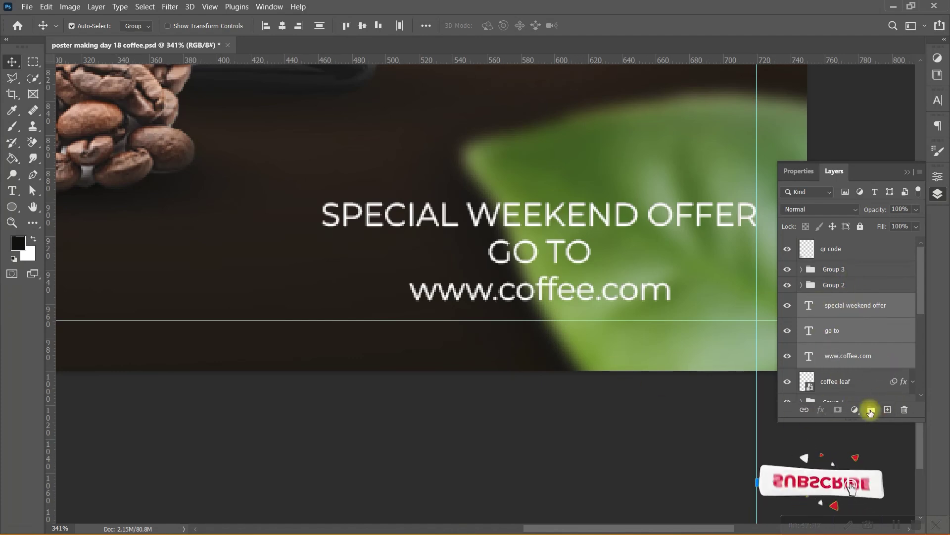
key("ctrl+g")
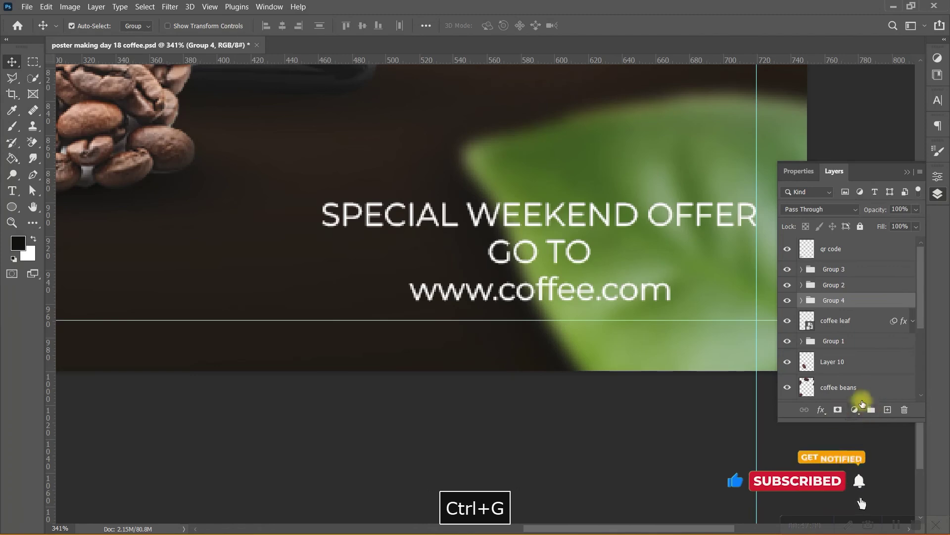
left_click(907, 172)
Align the text group's vertical centre with the QR code.
scroll(430, 292, "down", 3)
scroll(550, 399, "down", 2)
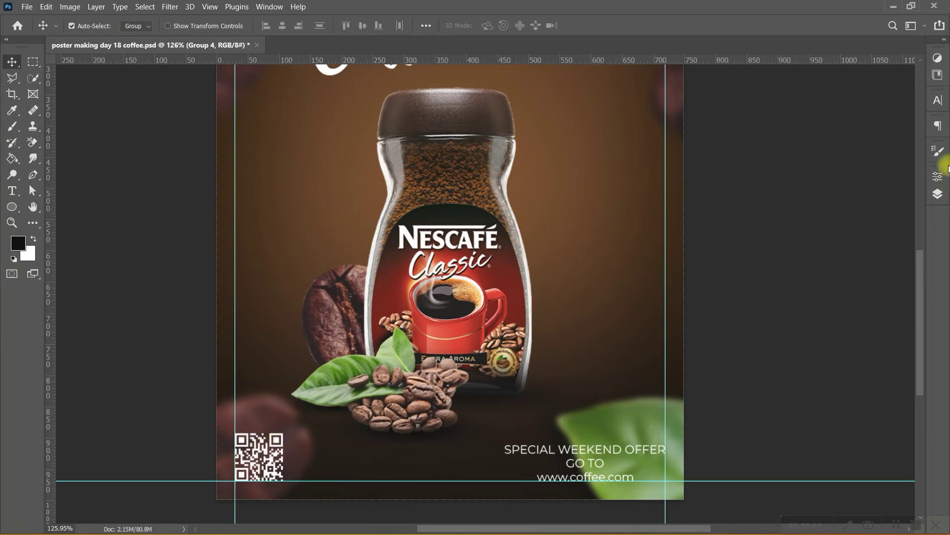
left_click(938, 194)
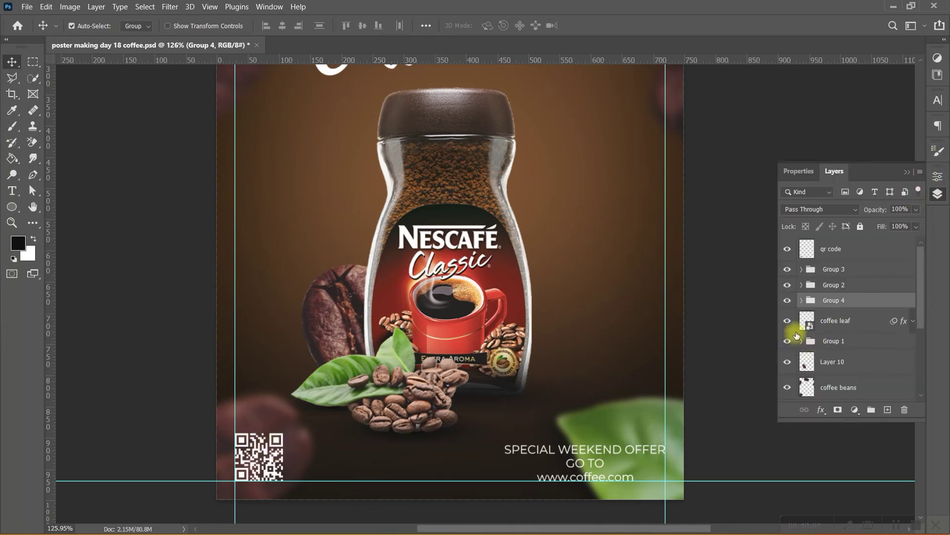
left_click(833, 254, "ctrl")
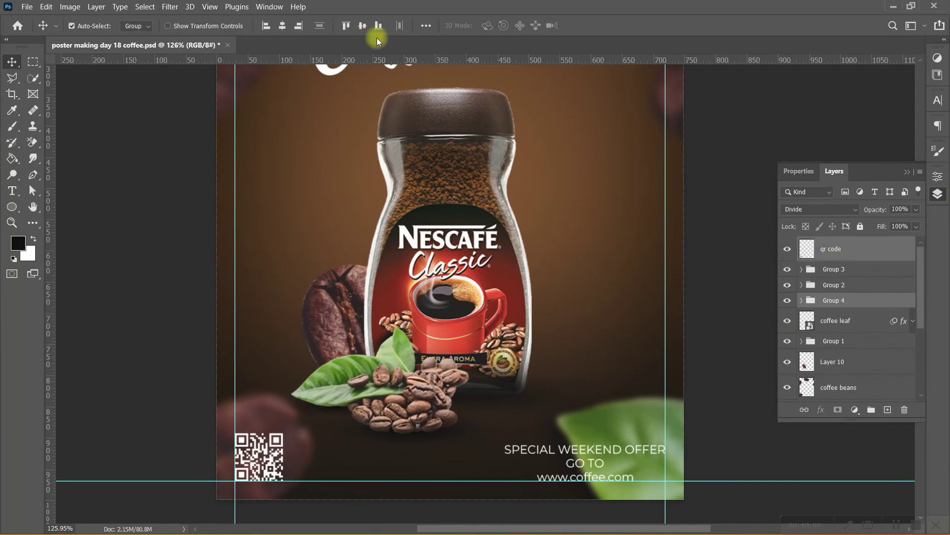
left_click(366, 25)
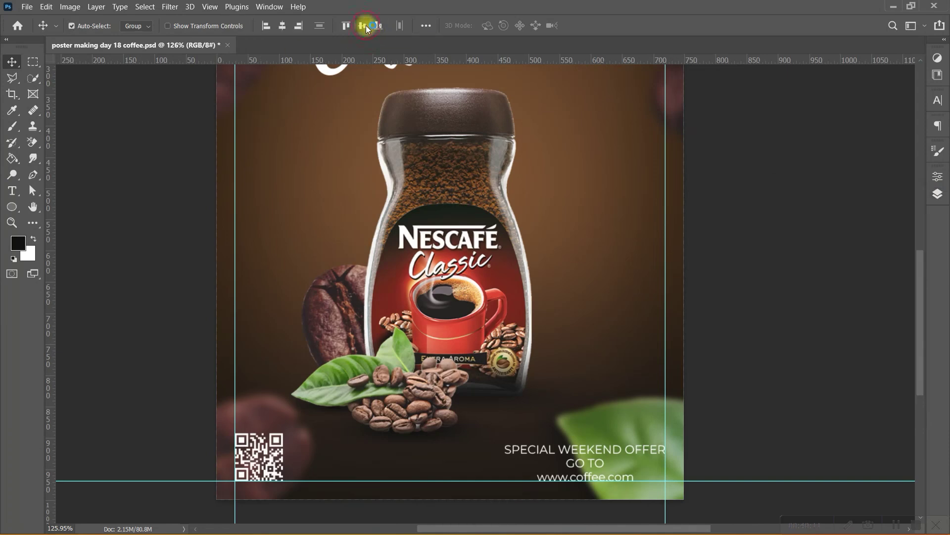
left_click(938, 194)
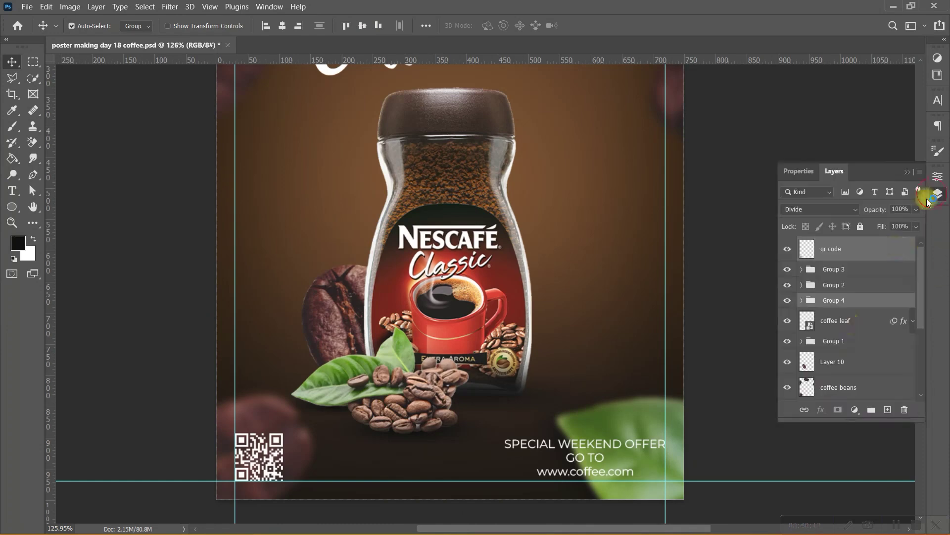
left_click(834, 254)
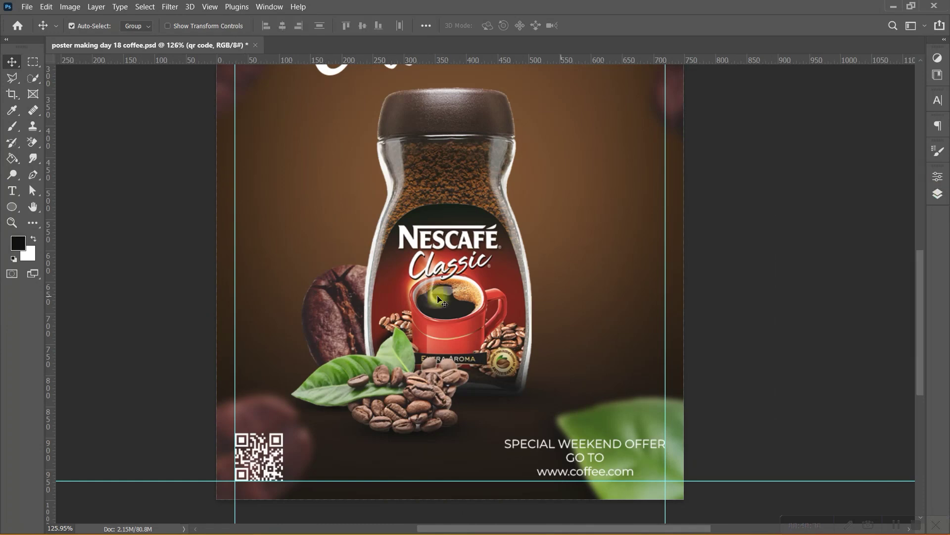
Draw a circle with the Ellipse Tool beside the jar's label.
left_click(9, 205)
left_click(55, 217)
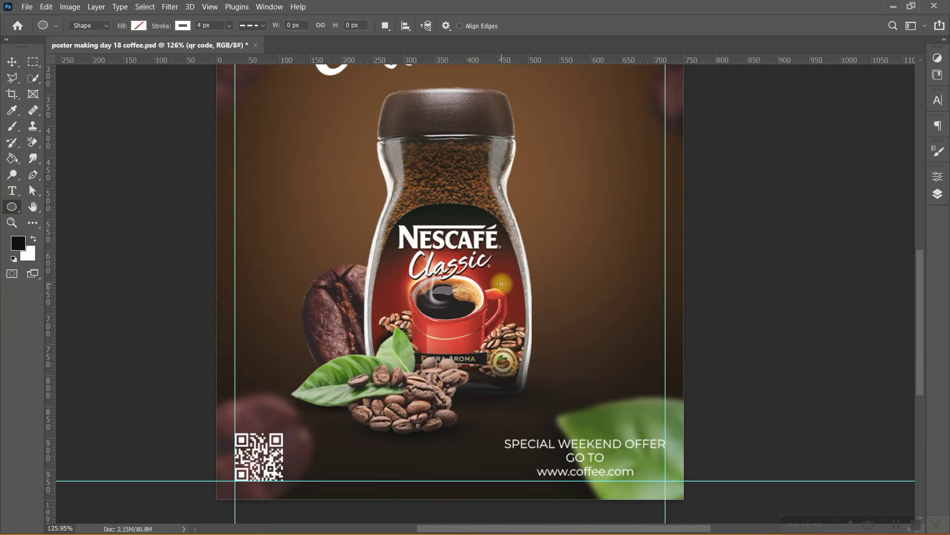
left_click_drag(497, 274, 611, 388)
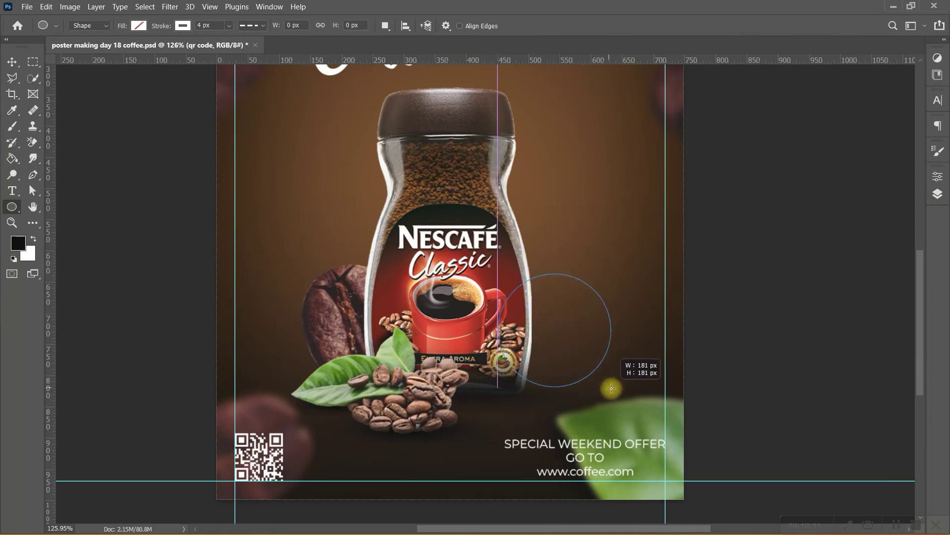
left_click_drag(611, 388, 599, 375)
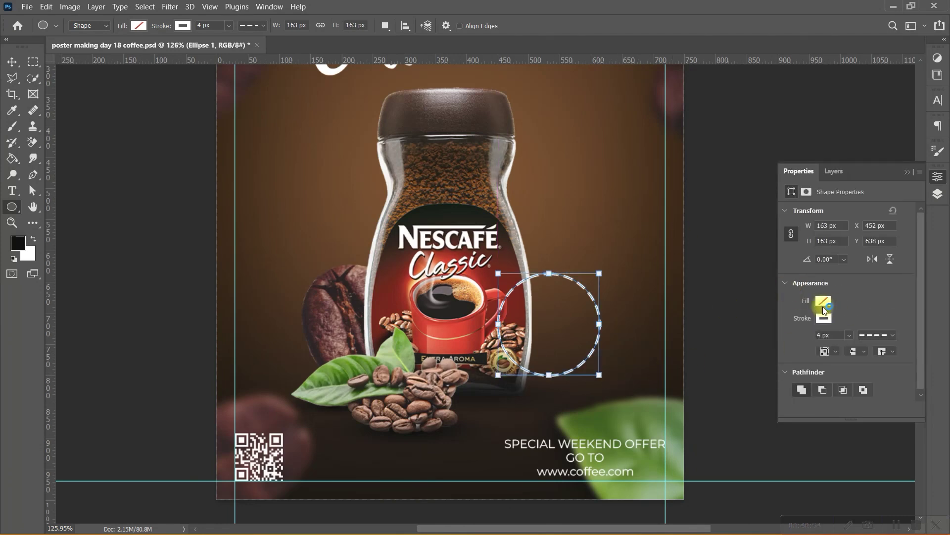
Fill the circle with a dark brown sampled from the coffee jar.
left_click(823, 301)
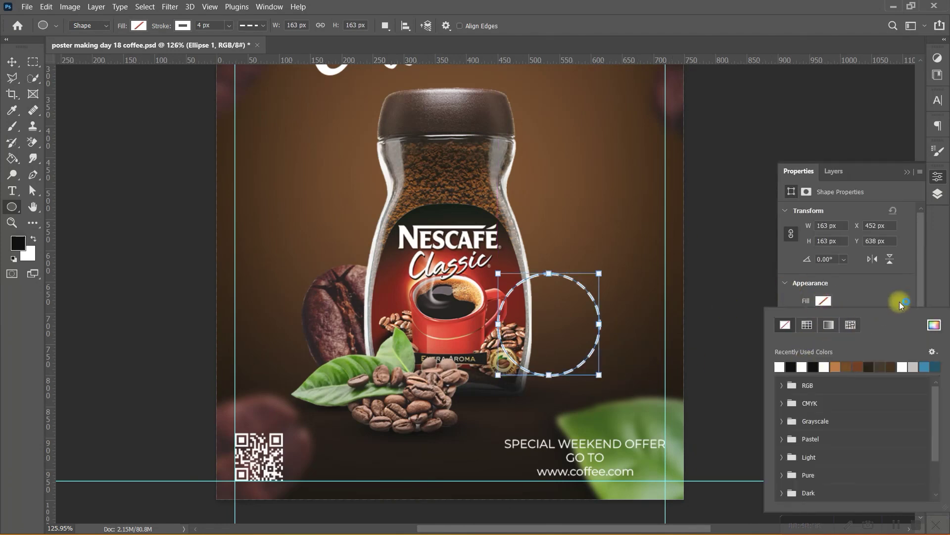
left_click(934, 327)
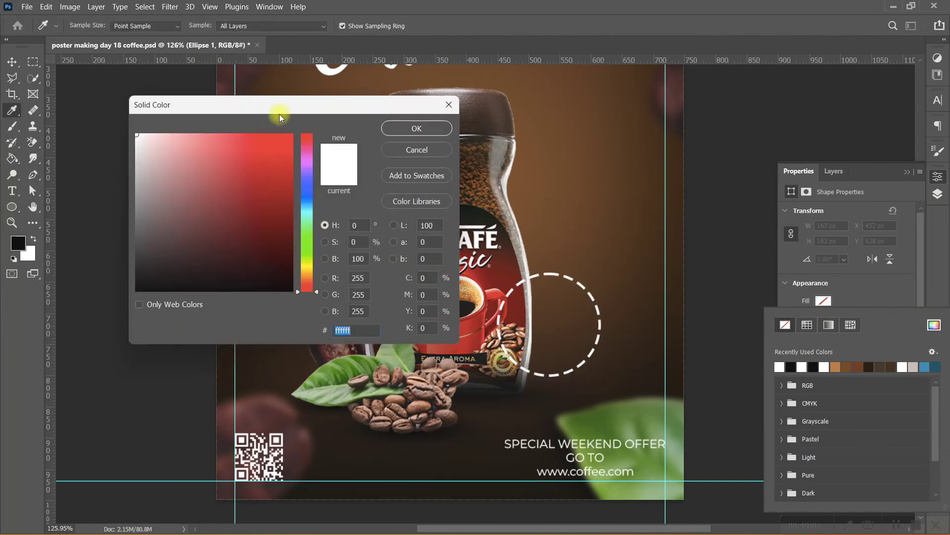
left_click_drag(276, 111, 140, 107)
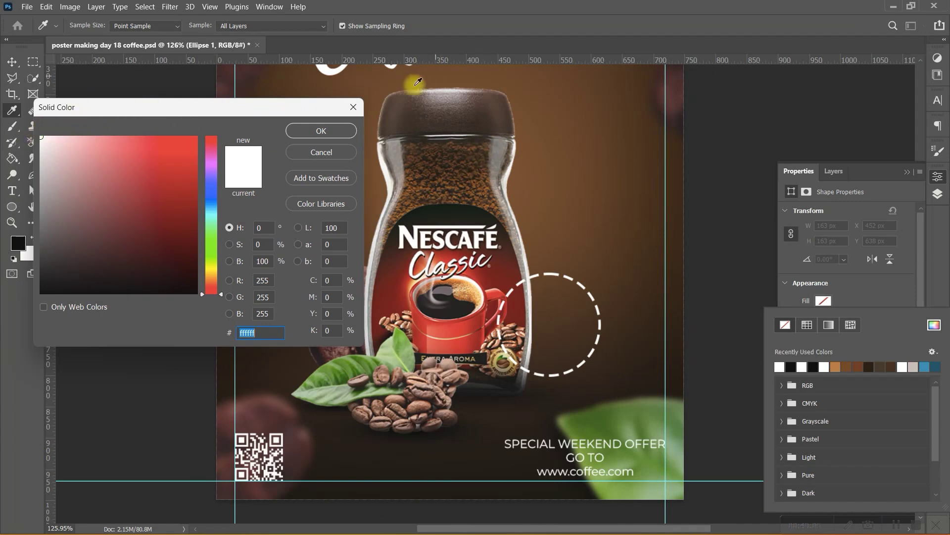
left_click(412, 118)
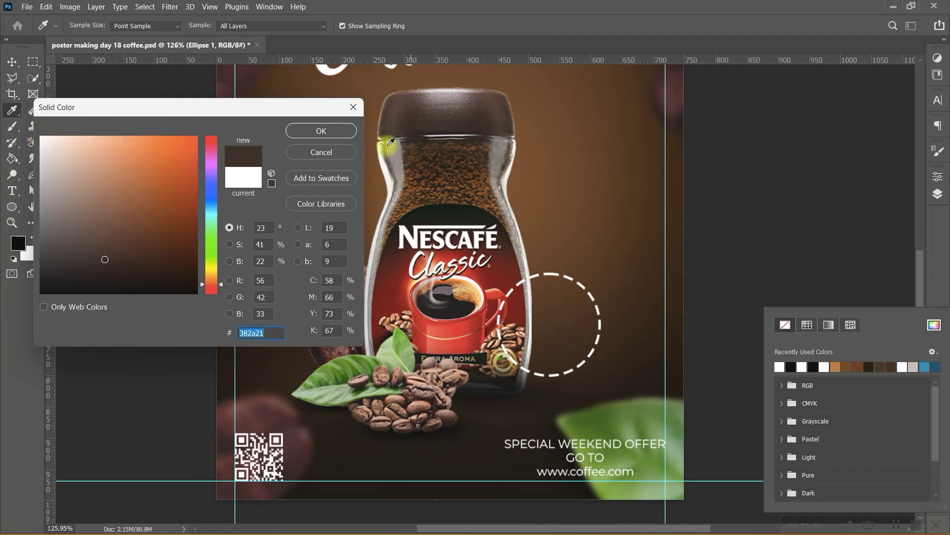
left_click_drag(105, 257, 106, 250)
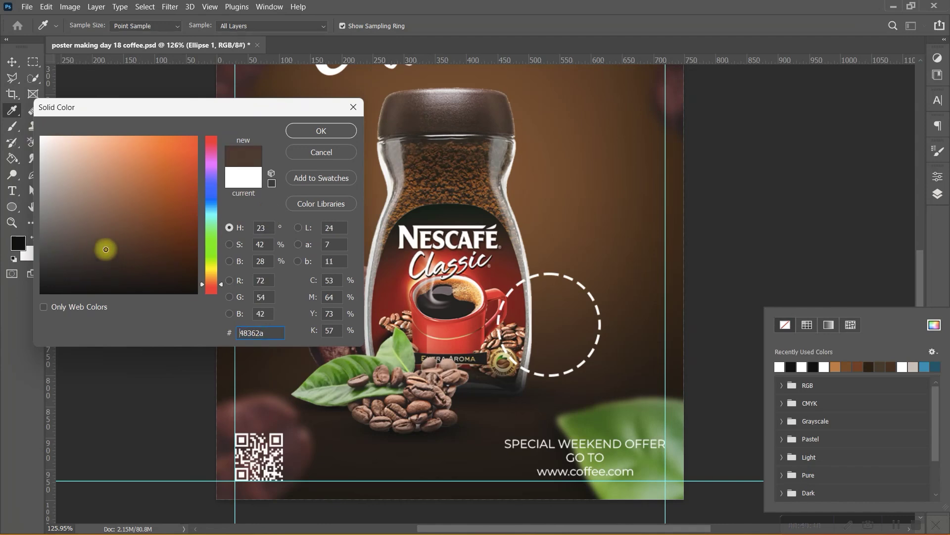
left_click(331, 132)
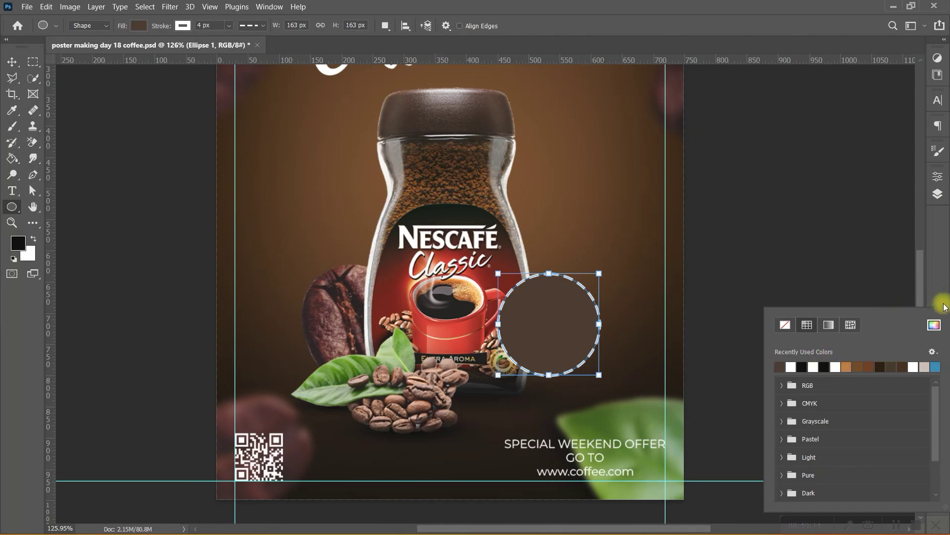
Make the circle's white outline a solid line.
left_click(937, 177)
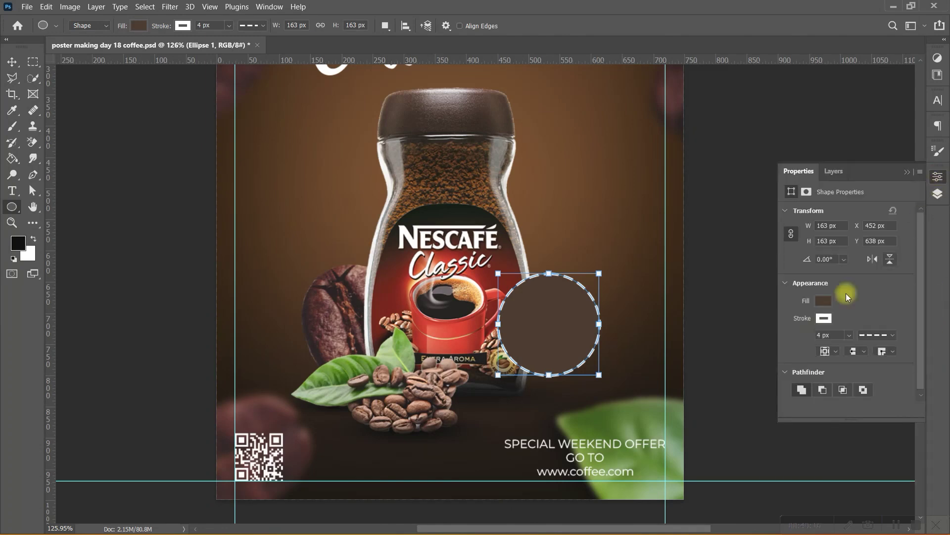
left_click(874, 335)
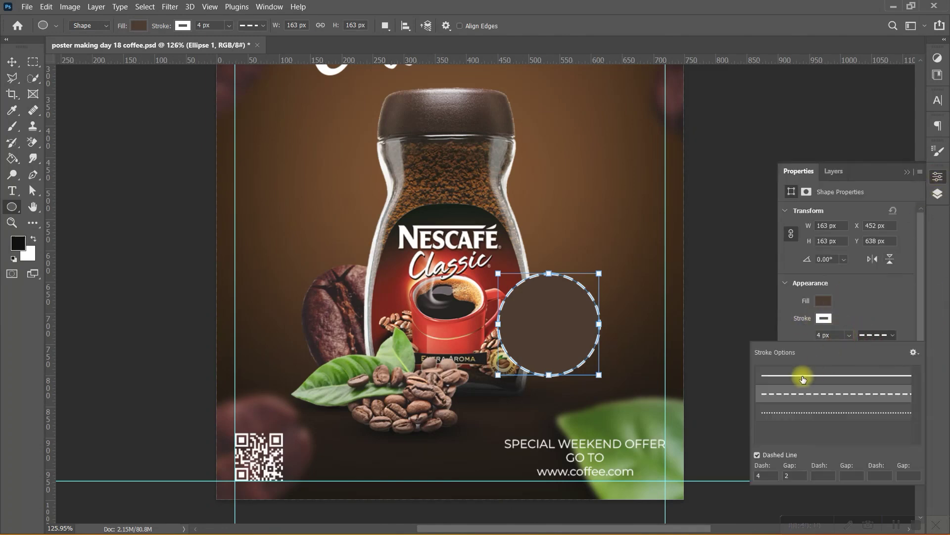
left_click(875, 335)
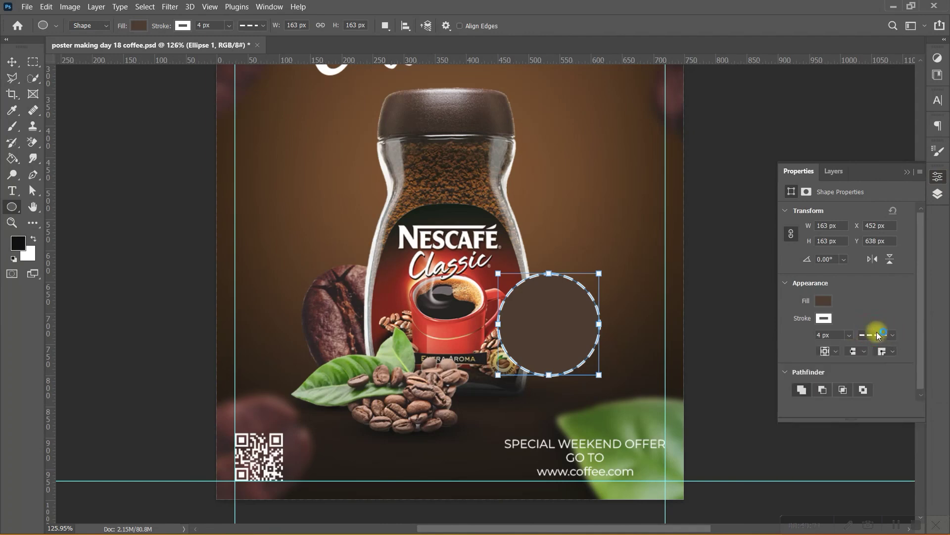
left_click(877, 333)
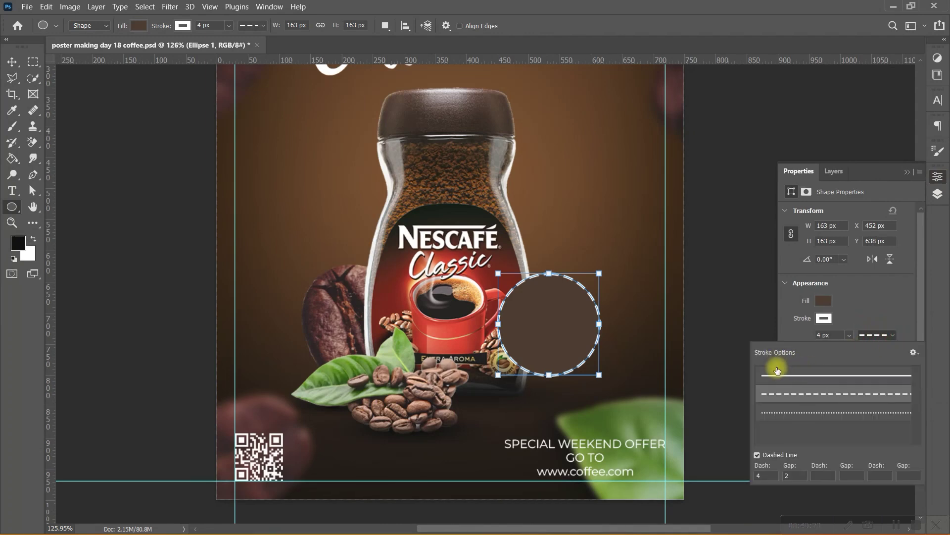
left_click(777, 371)
left_click(888, 333)
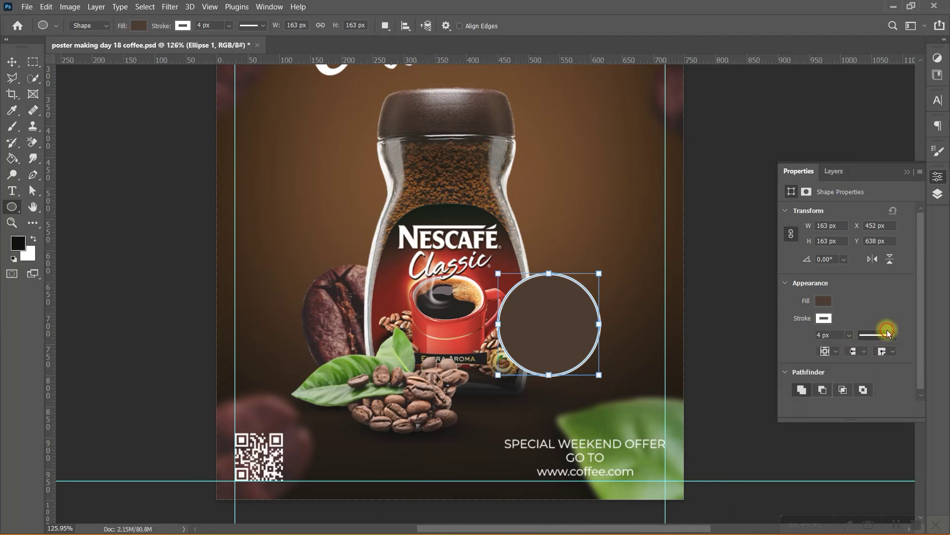
left_click(599, 375)
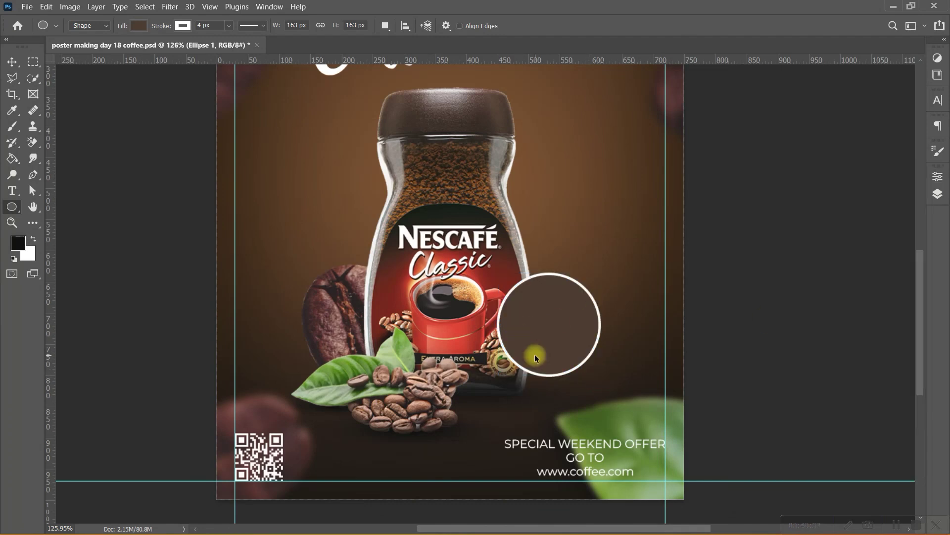
Shrink the circle and move it up beside the jar.
key("ctrl+t")
left_click_drag(601, 272, 584, 283)
left_click_drag(548, 358, 566, 339)
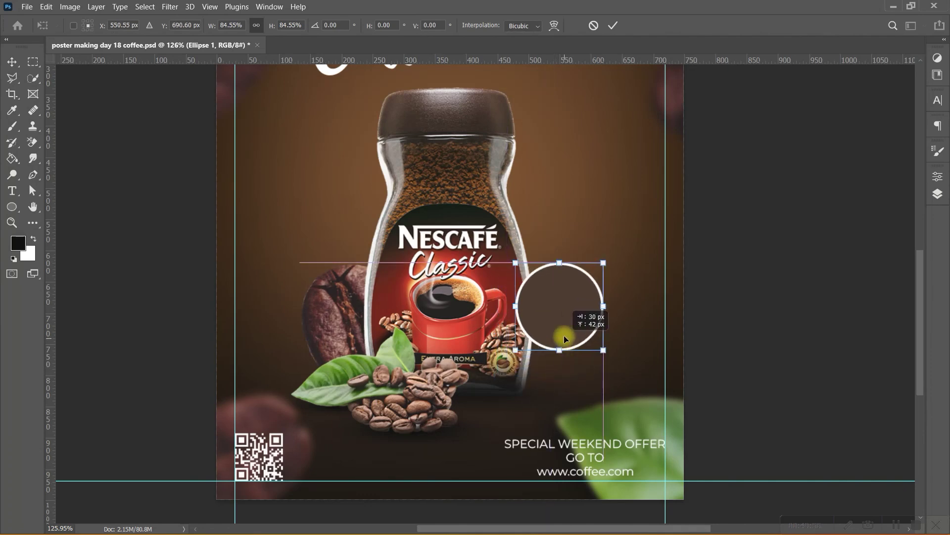
left_click_drag(566, 339, 561, 289)
scroll(616, 274, "down", 1)
scroll(616, 274, "down", 1)
scroll(583, 317, "up", 2)
left_click_drag(547, 348, 547, 342)
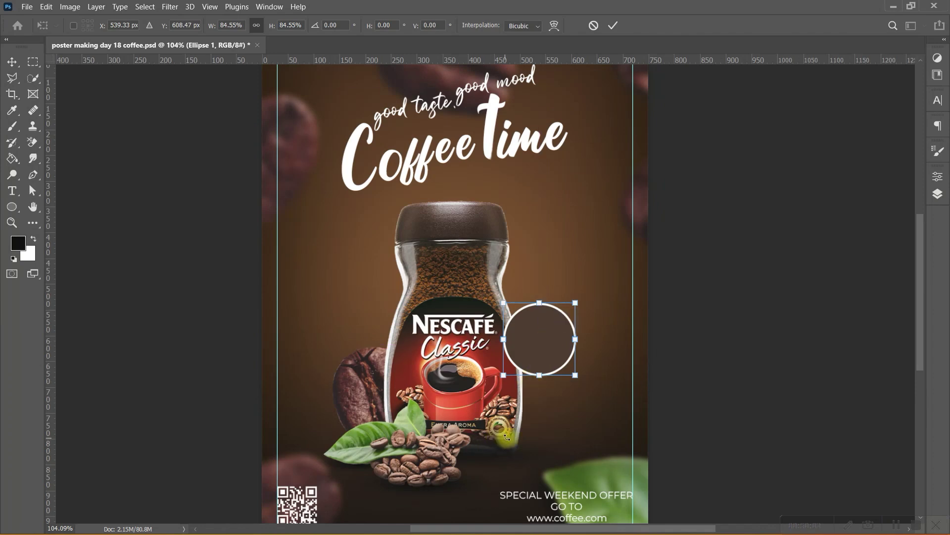
key("Return")
scroll(543, 269, "up", 2)
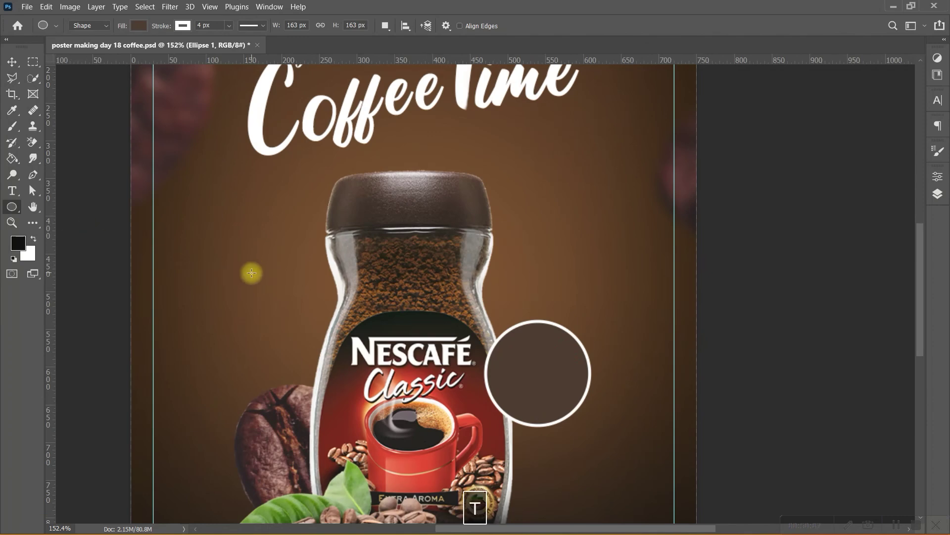
Add large '50%' text in the Culington font above the Nescafé jar.
key("t")
left_click(523, 214)
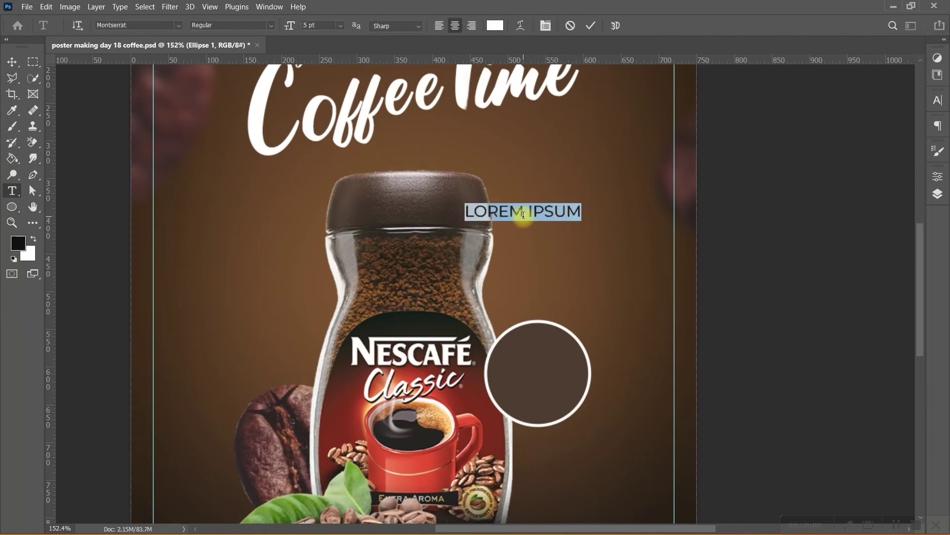
type("50%")
left_click(177, 26)
left_click(149, 74)
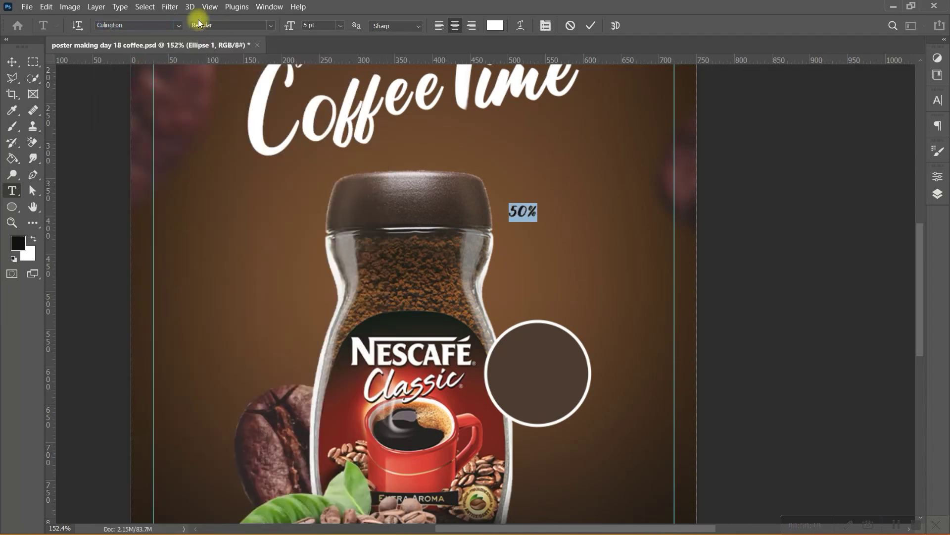
left_click_drag(290, 26, 296, 28)
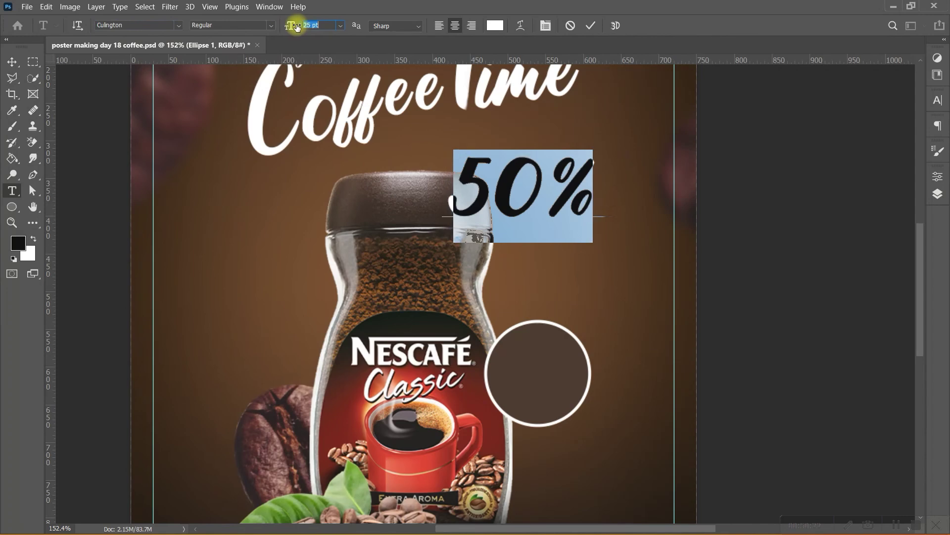
left_click(591, 31)
Move the 50% text into the brown circle and scale it down to fit.
key("ctrl+t")
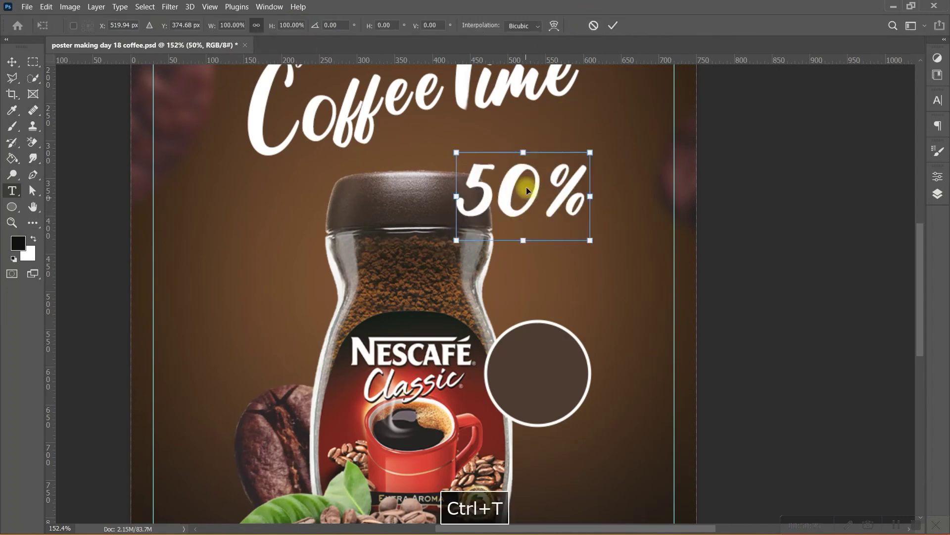
left_click_drag(525, 183, 536, 372)
left_click_drag(537, 427, 545, 371)
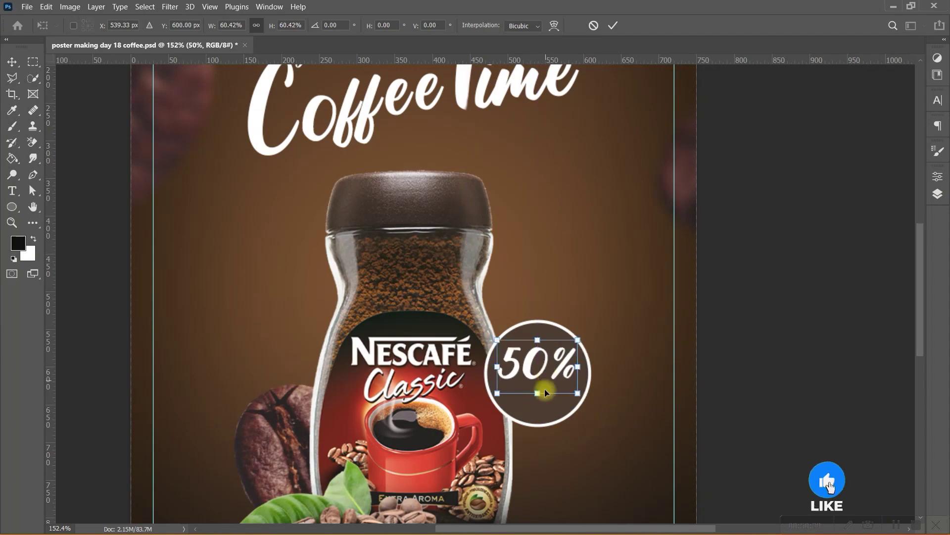
key("Return")
scroll(544, 377, "down", 1)
scroll(544, 379, "up", 3)
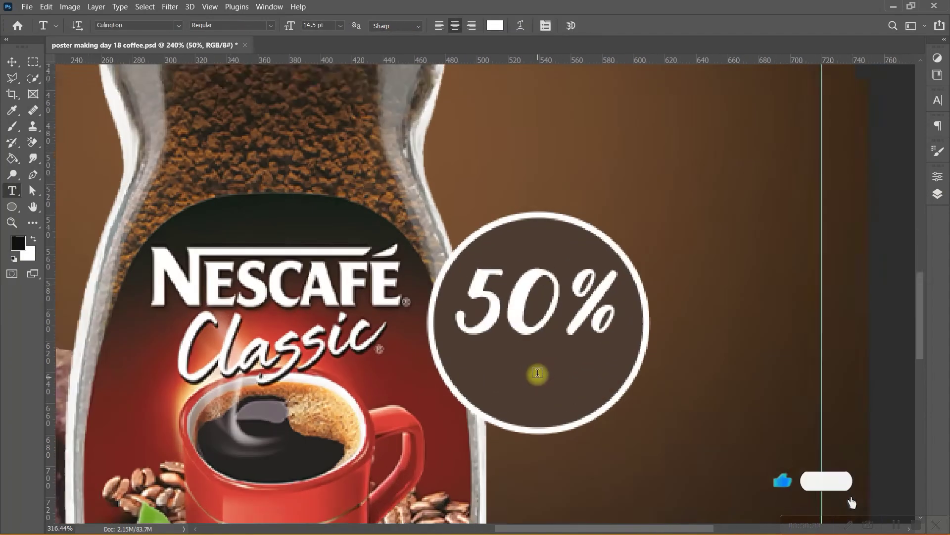
key("v")
scroll(543, 335, "up", 1)
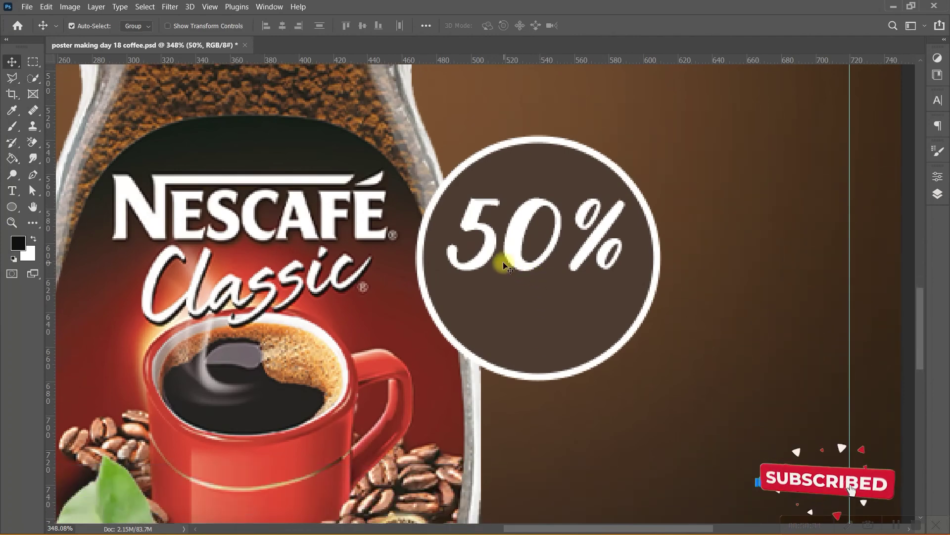
key("alt")
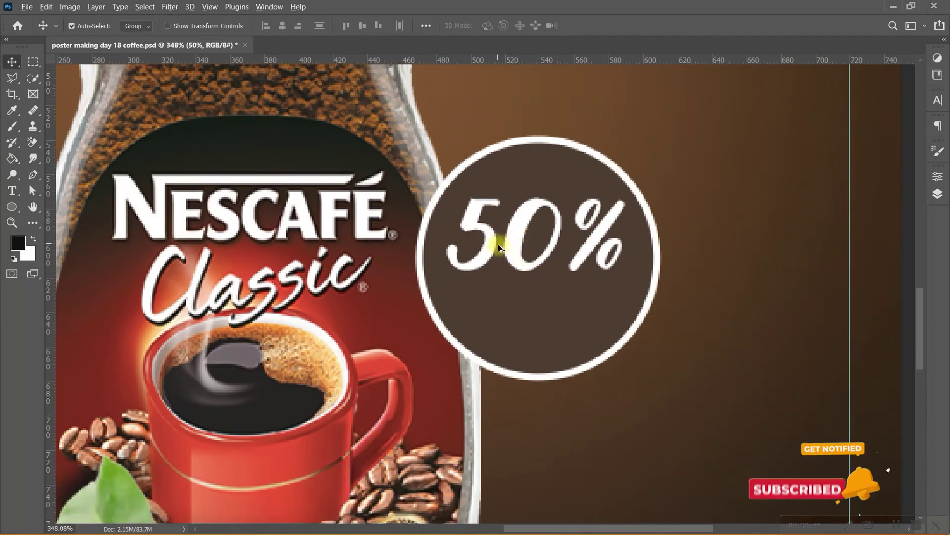
Duplicate the 50% text just below it and retype the copy as 'OFF'.
left_click_drag(513, 244, 510, 325, "alt")
key("t")
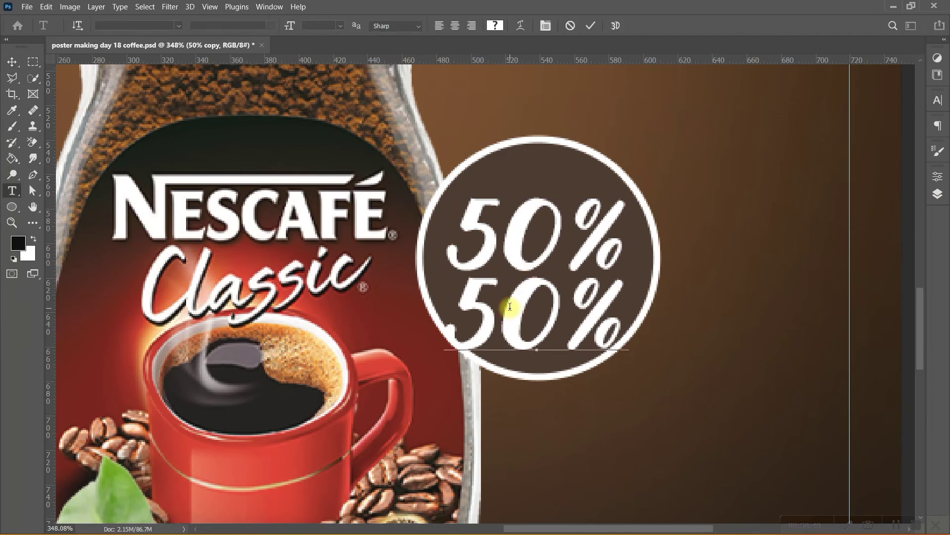
double_click(510, 307)
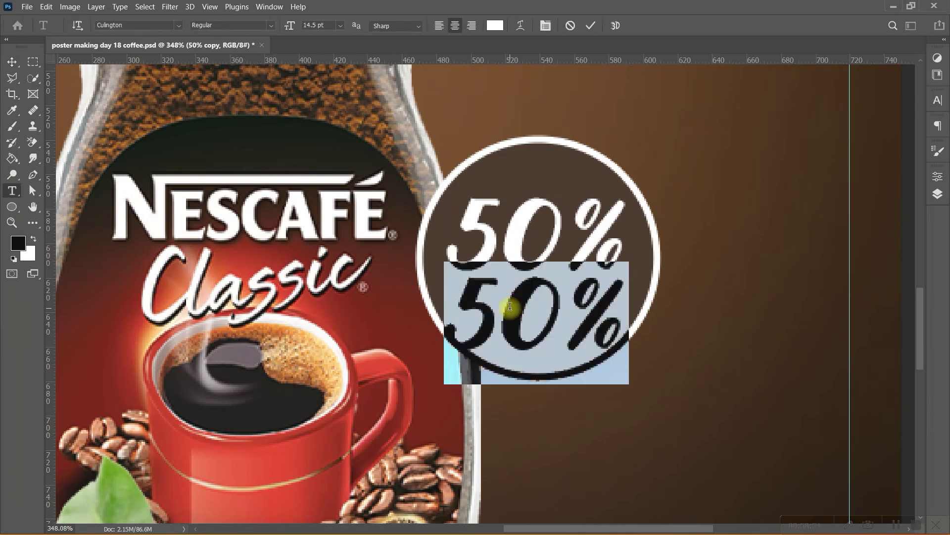
type("OF")
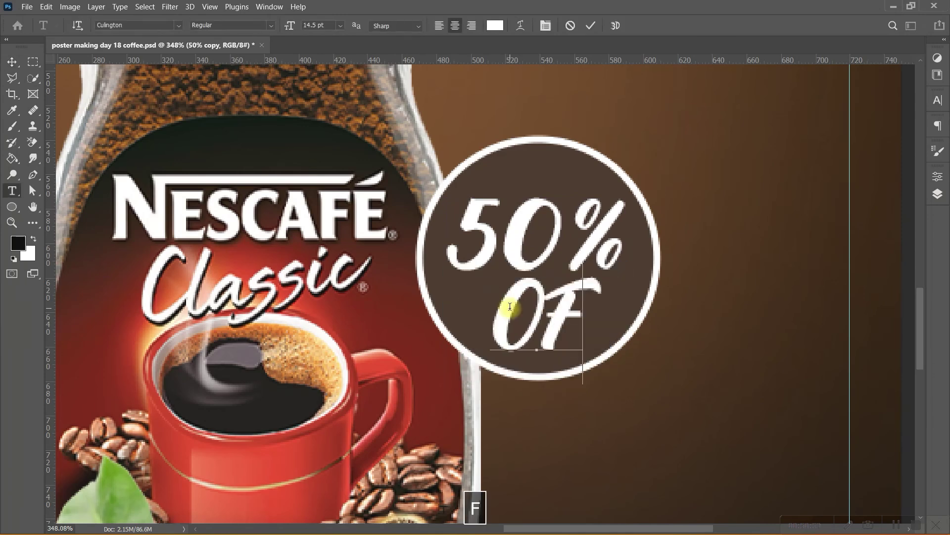
type("F")
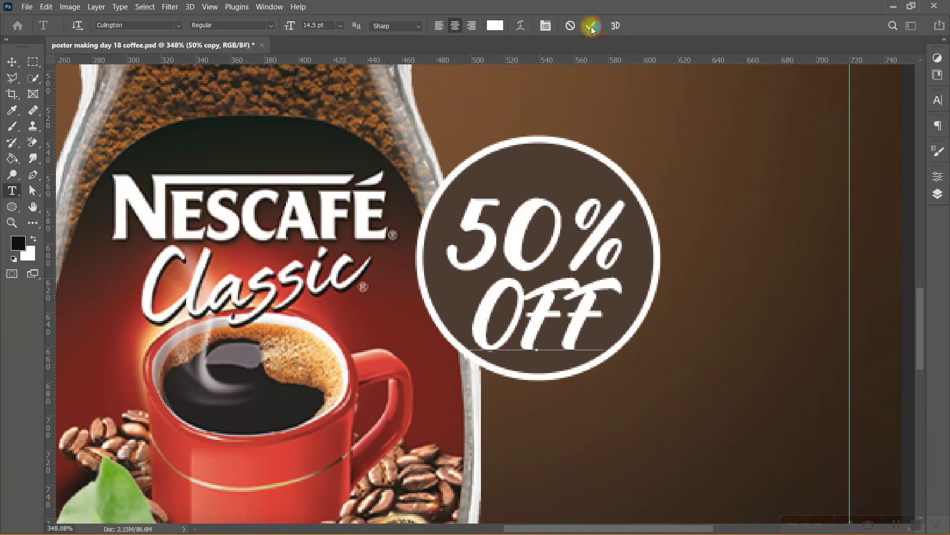
left_click(592, 27)
Shrink OFF slightly under 50%, then centre both text layers in the circle.
key("ctrl+t")
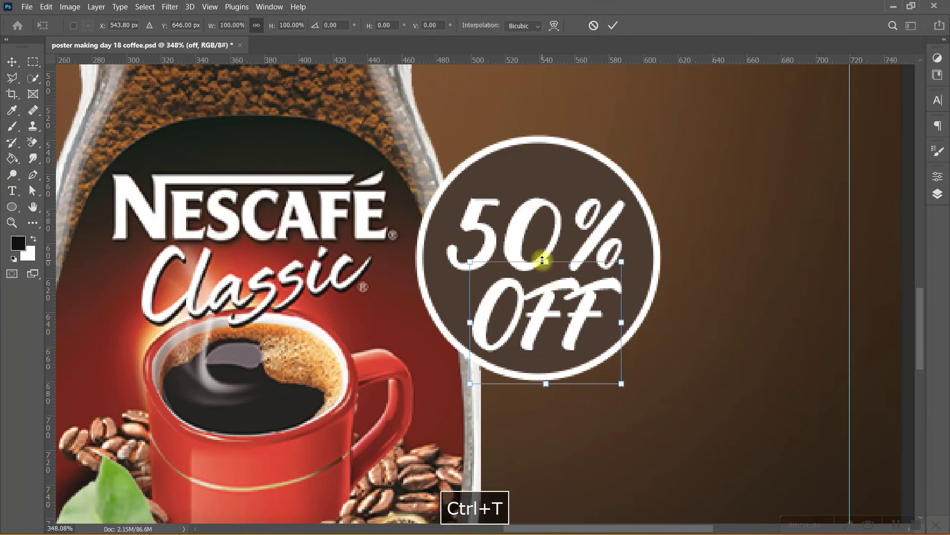
left_click_drag(543, 260, 545, 273)
left_click_drag(562, 329, 572, 330)
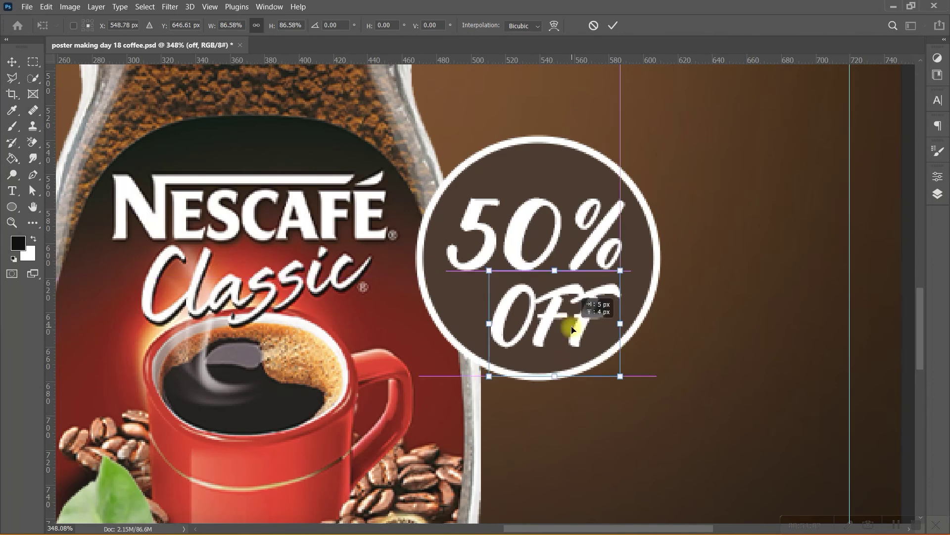
left_click(613, 25)
left_click(938, 194)
left_click(838, 274, "shift")
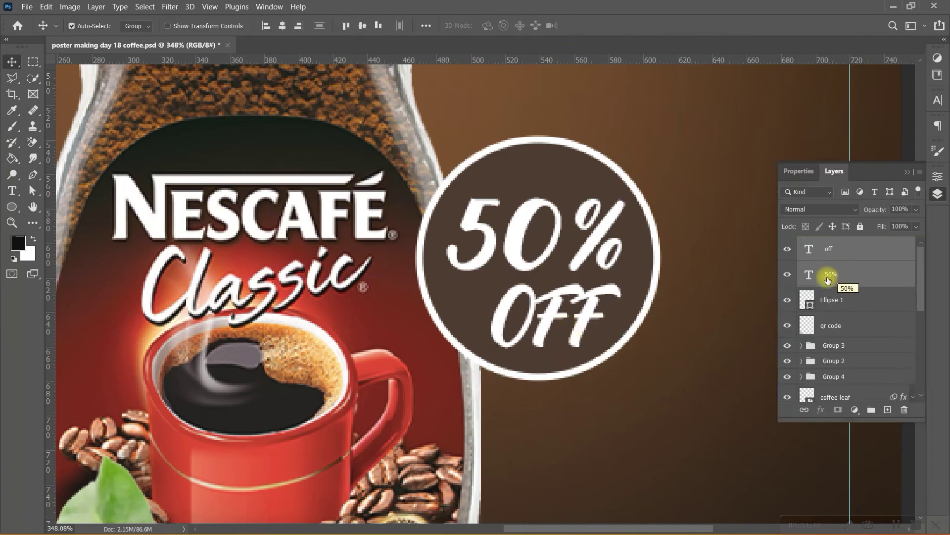
left_click_drag(515, 243, 516, 242)
Fit the whole poster on screen and hide the guides.
scroll(520, 317, "down", 3)
scroll(547, 307, "down", 3)
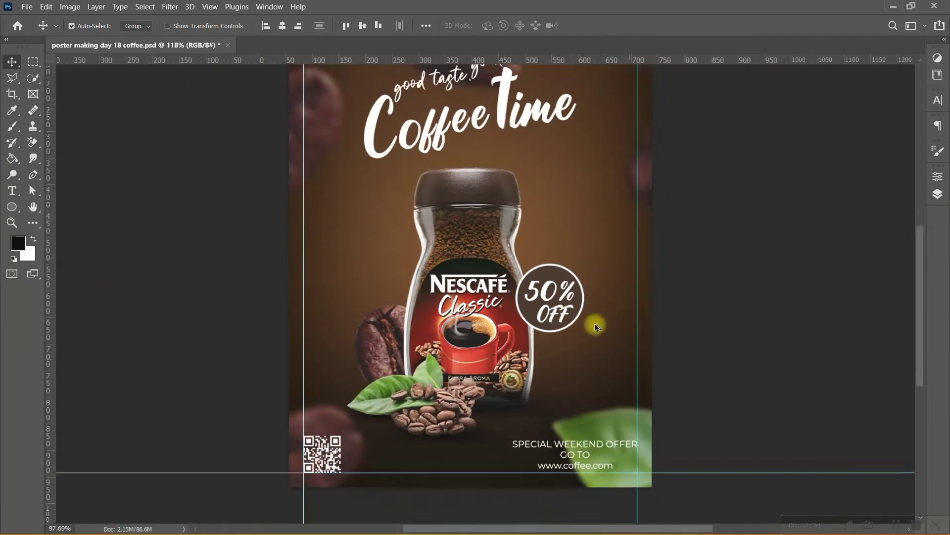
scroll(595, 323, "down", 2)
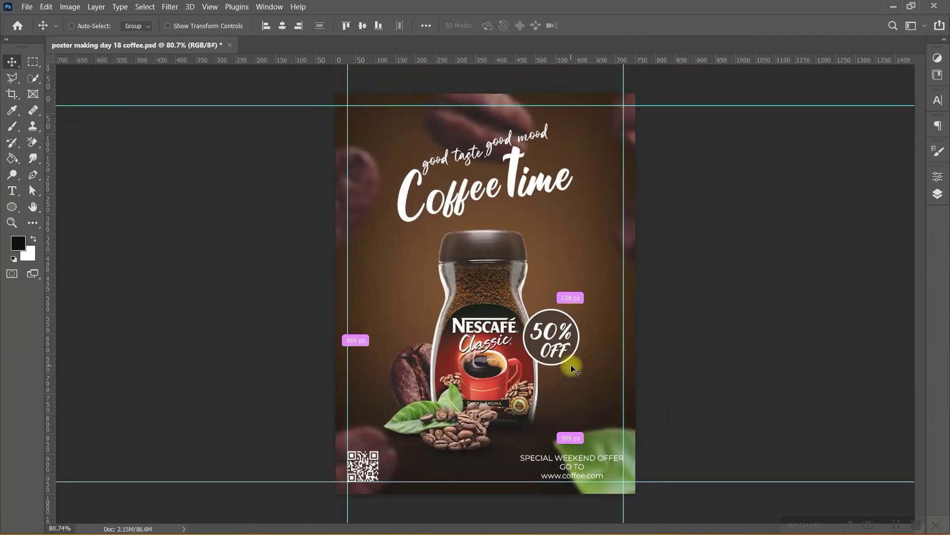
key("ctrl+0")
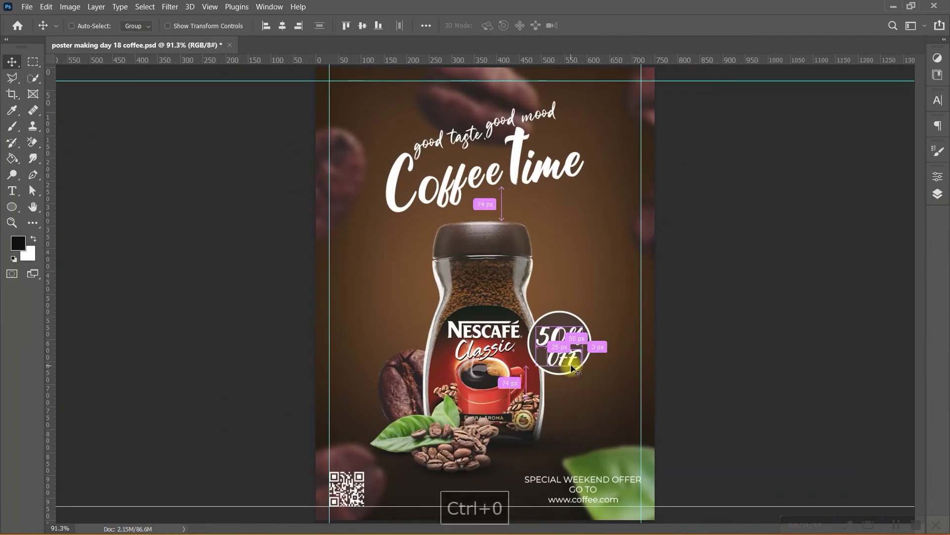
key("ctrl+h")
Identify the headline groups in Layers and select Group 3 and Group 2.
left_click(938, 194)
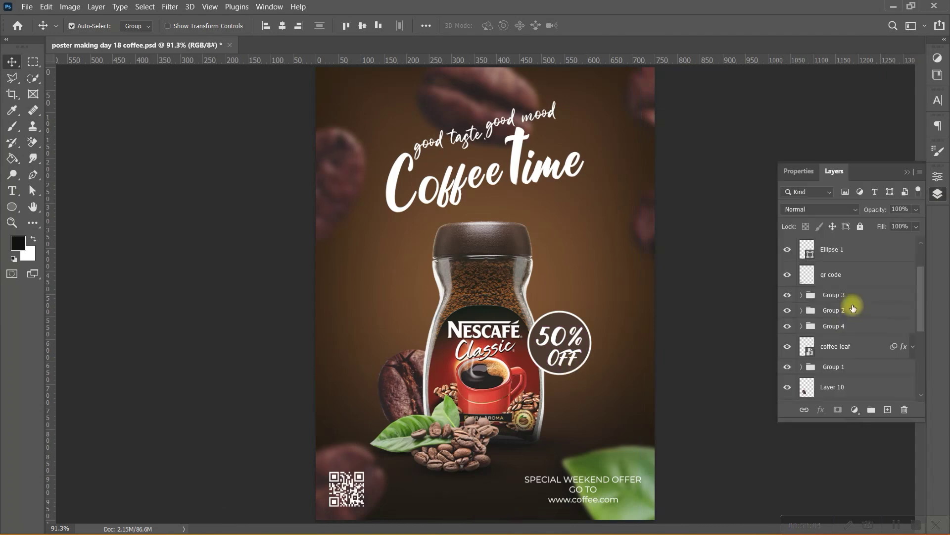
left_click(837, 326)
left_click(787, 327)
left_click(788, 310)
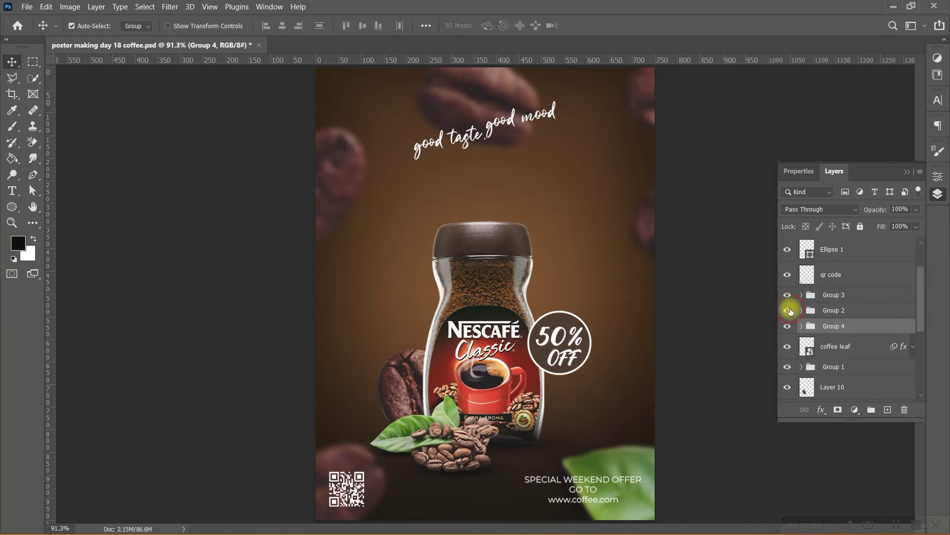
left_click(788, 295)
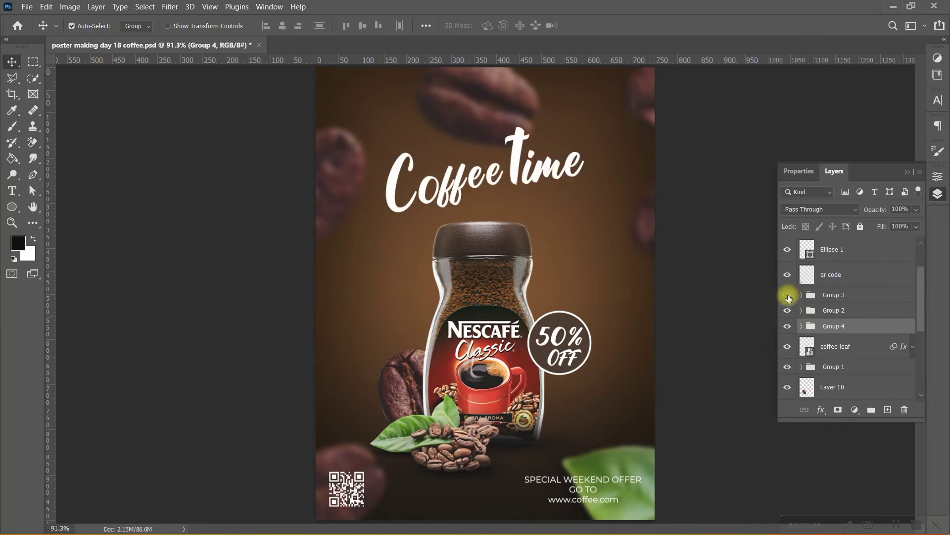
left_click(840, 298)
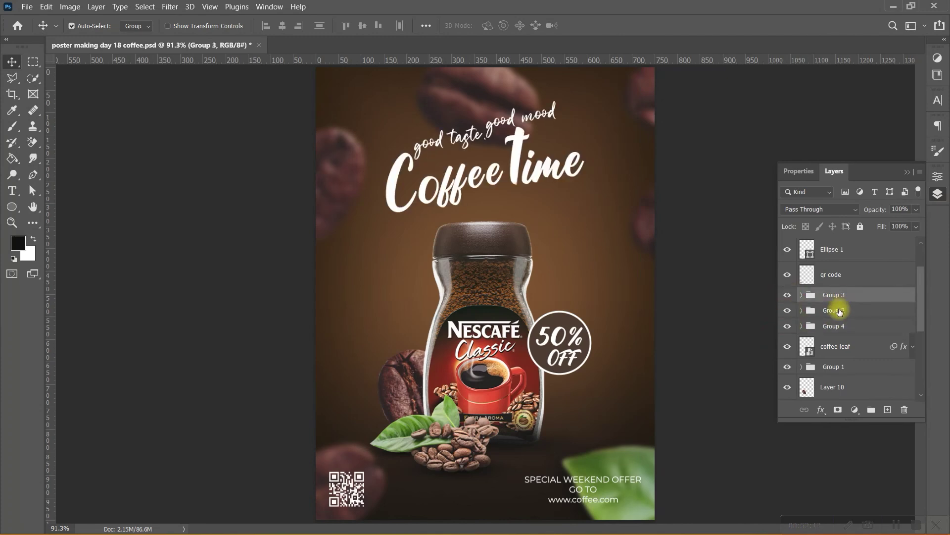
left_click(840, 310, "ctrl")
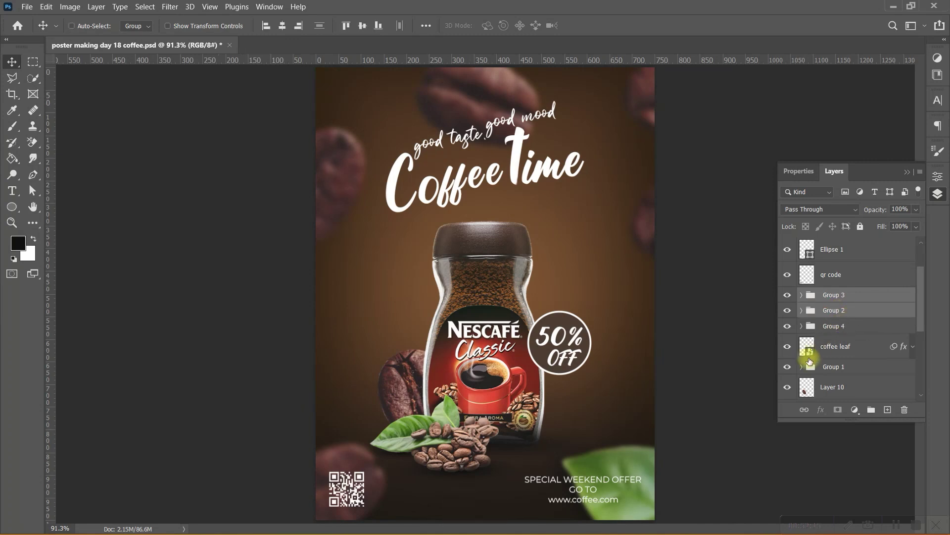
Enlarge the Coffee Time headline and move it up toward the poster top.
key("ctrl+t")
left_click_drag(486, 101, 486, 77)
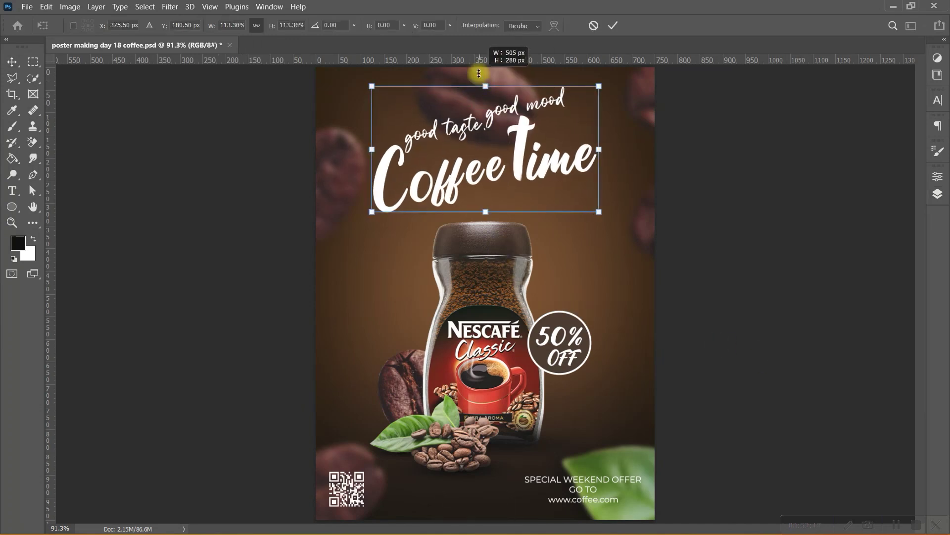
left_click_drag(520, 173, 519, 163)
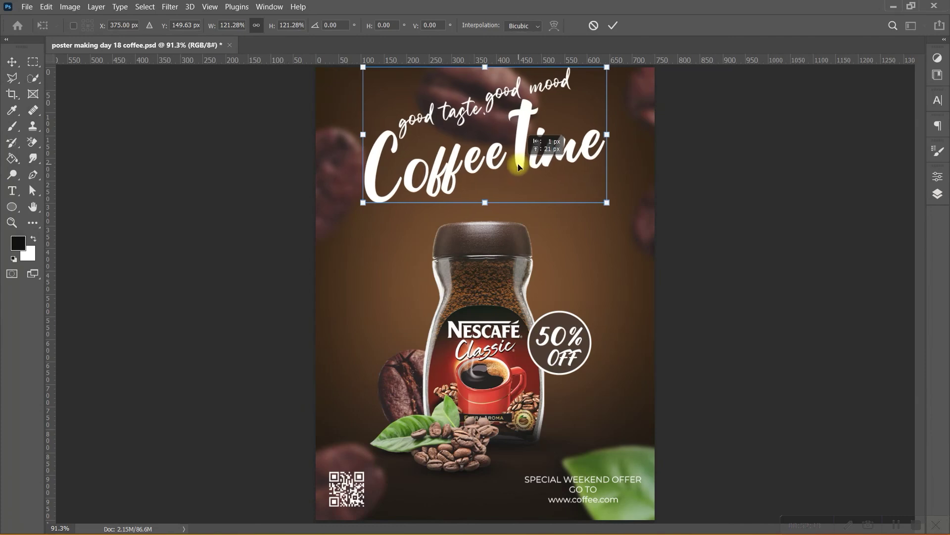
left_click_drag(485, 202, 485, 206)
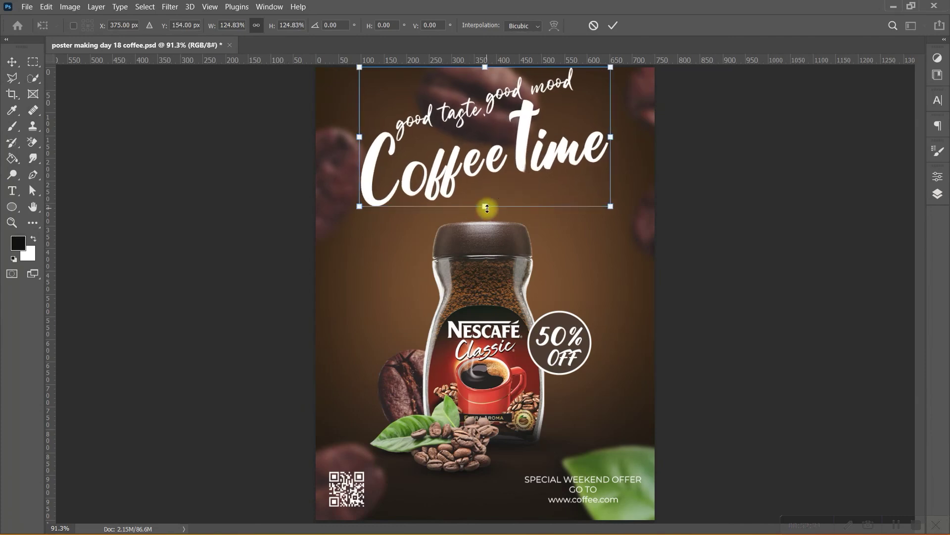
key("Return")
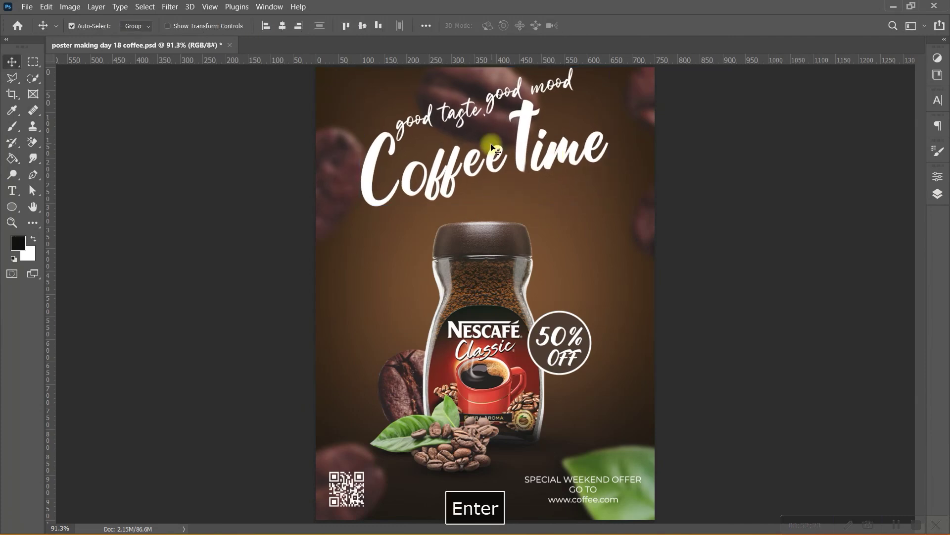
Select Group 1 and enlarge the coffee jar artwork slightly upward.
left_click(937, 196)
left_click(849, 328)
scroll(842, 355, "down", 1)
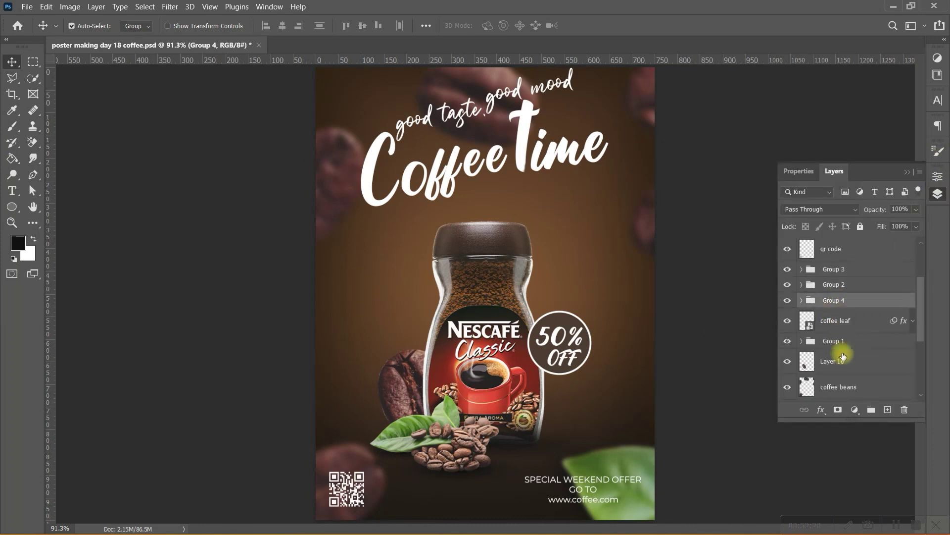
scroll(850, 367, "down", 2)
left_click(836, 296)
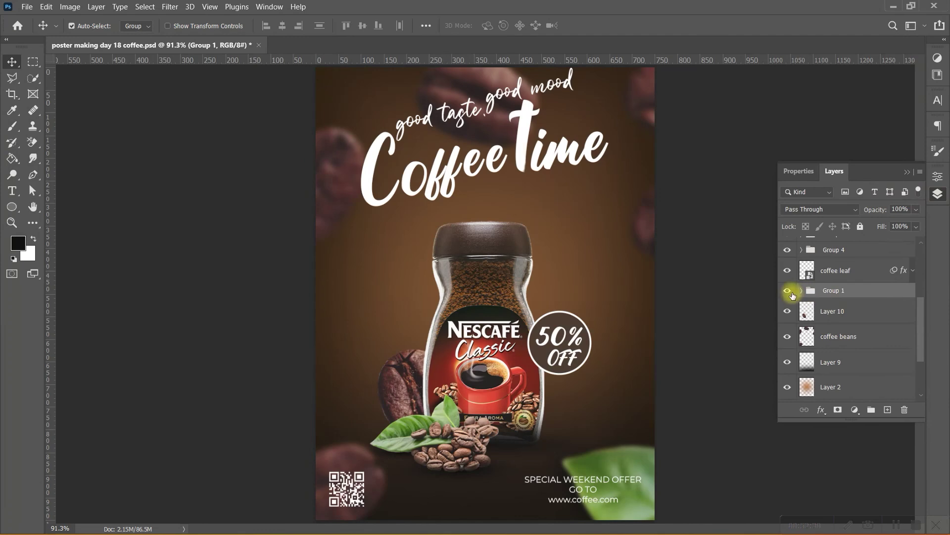
left_click(787, 291)
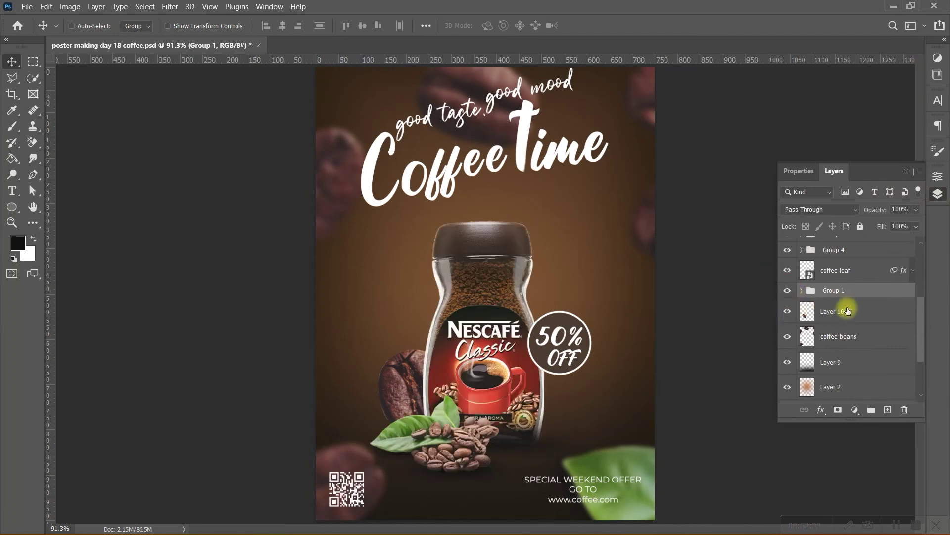
key("ctrl+t")
left_click(505, 223)
left_click_drag(492, 219, 491, 202)
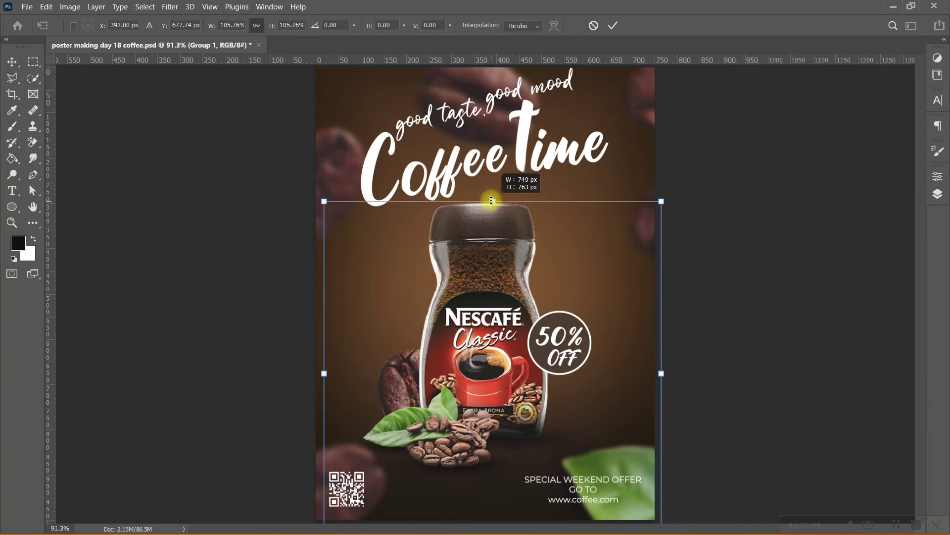
key("Return")
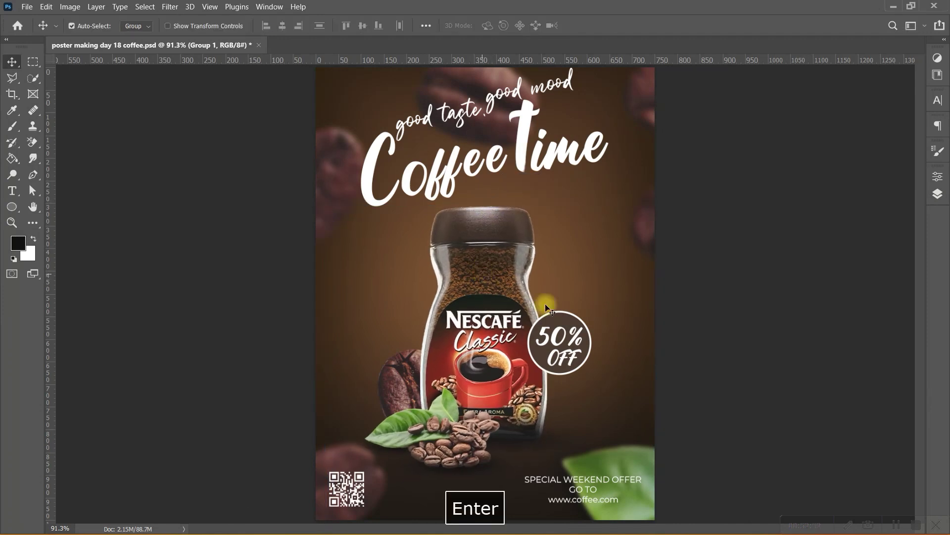
Reposition the headline and shrink it slightly to about 94%.
left_click(939, 194)
left_click(529, 115)
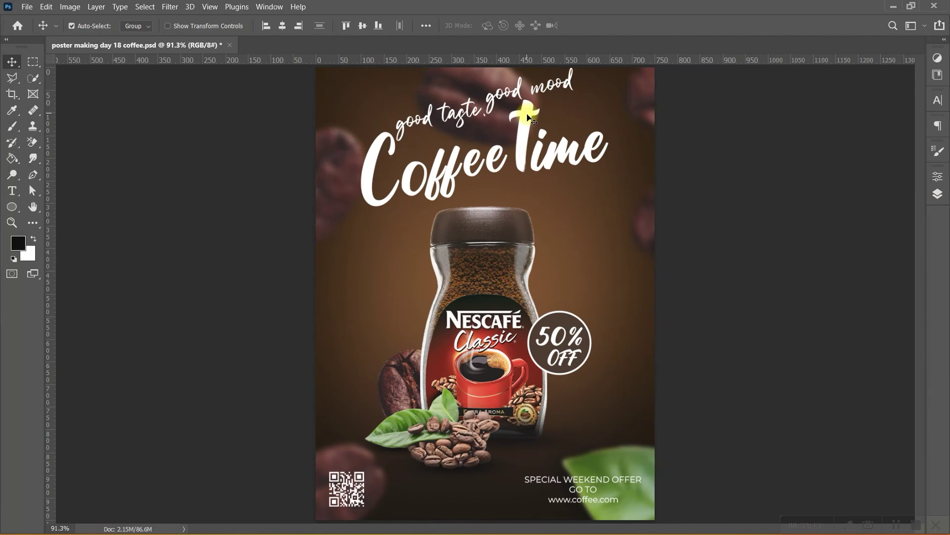
left_click_drag(527, 118, 527, 120)
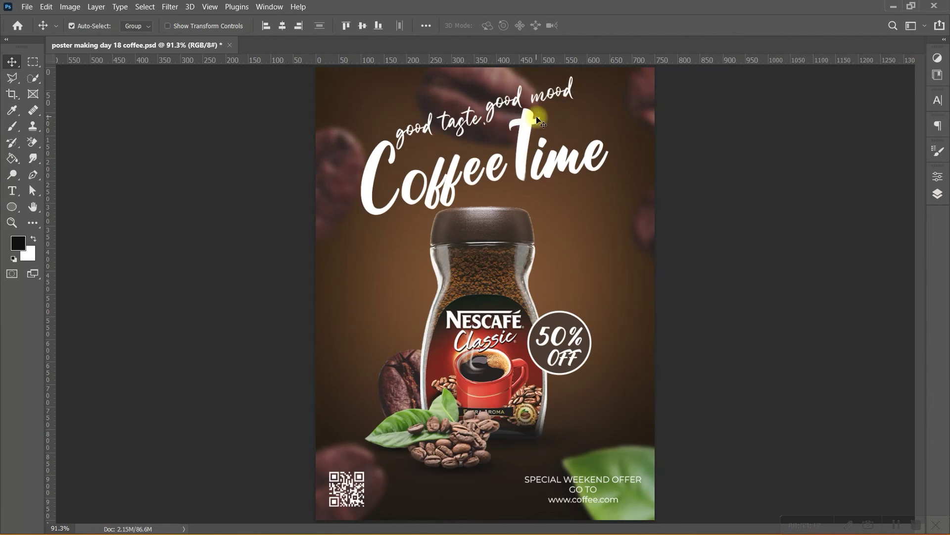
key("Up")
key("Up")
key("ctrl+t")
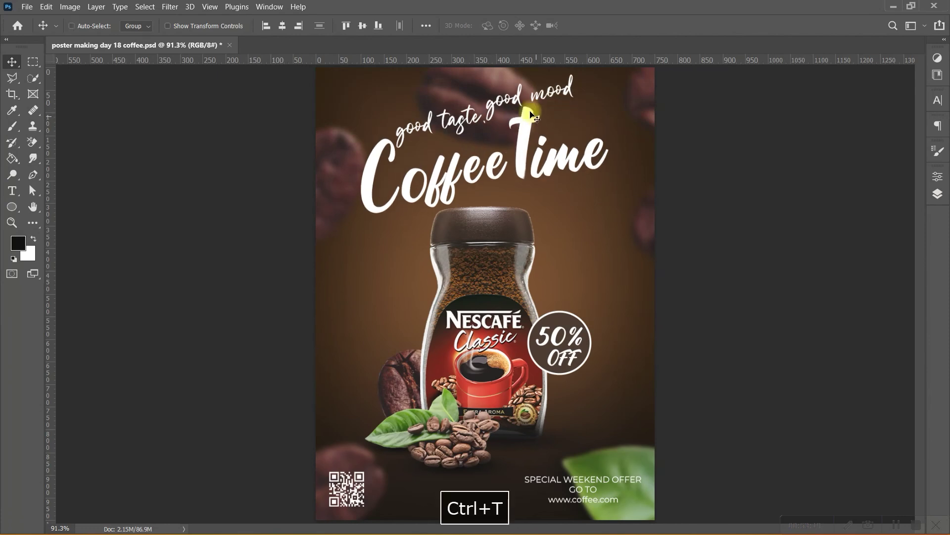
left_click_drag(485, 212, 486, 207)
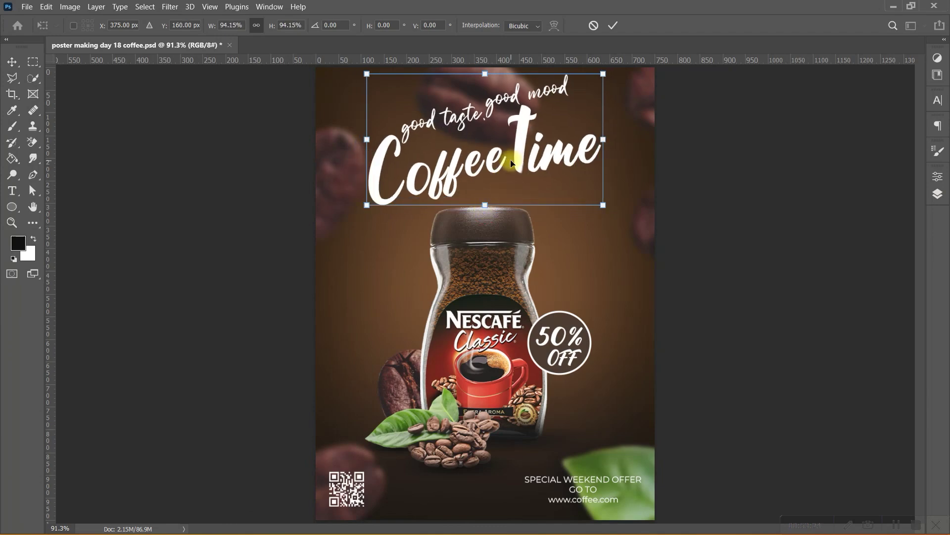
key("Return")
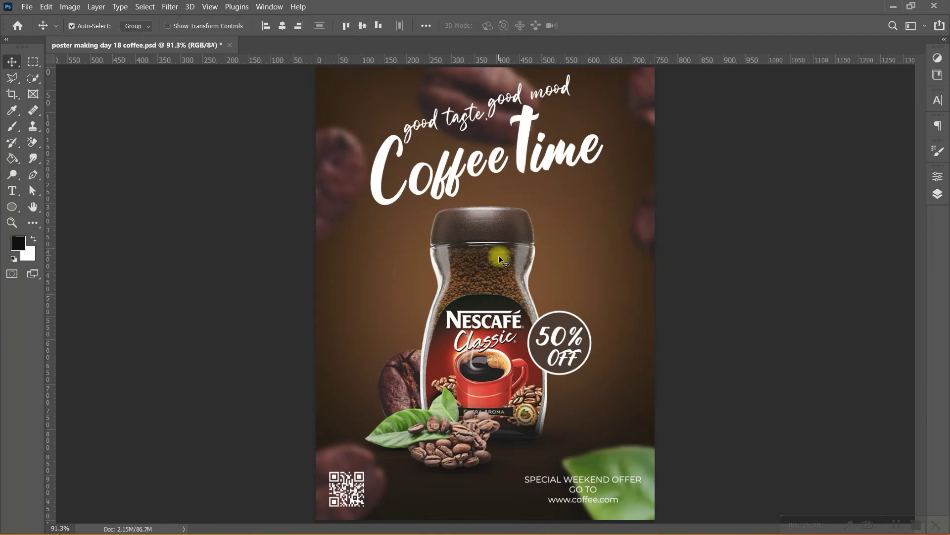